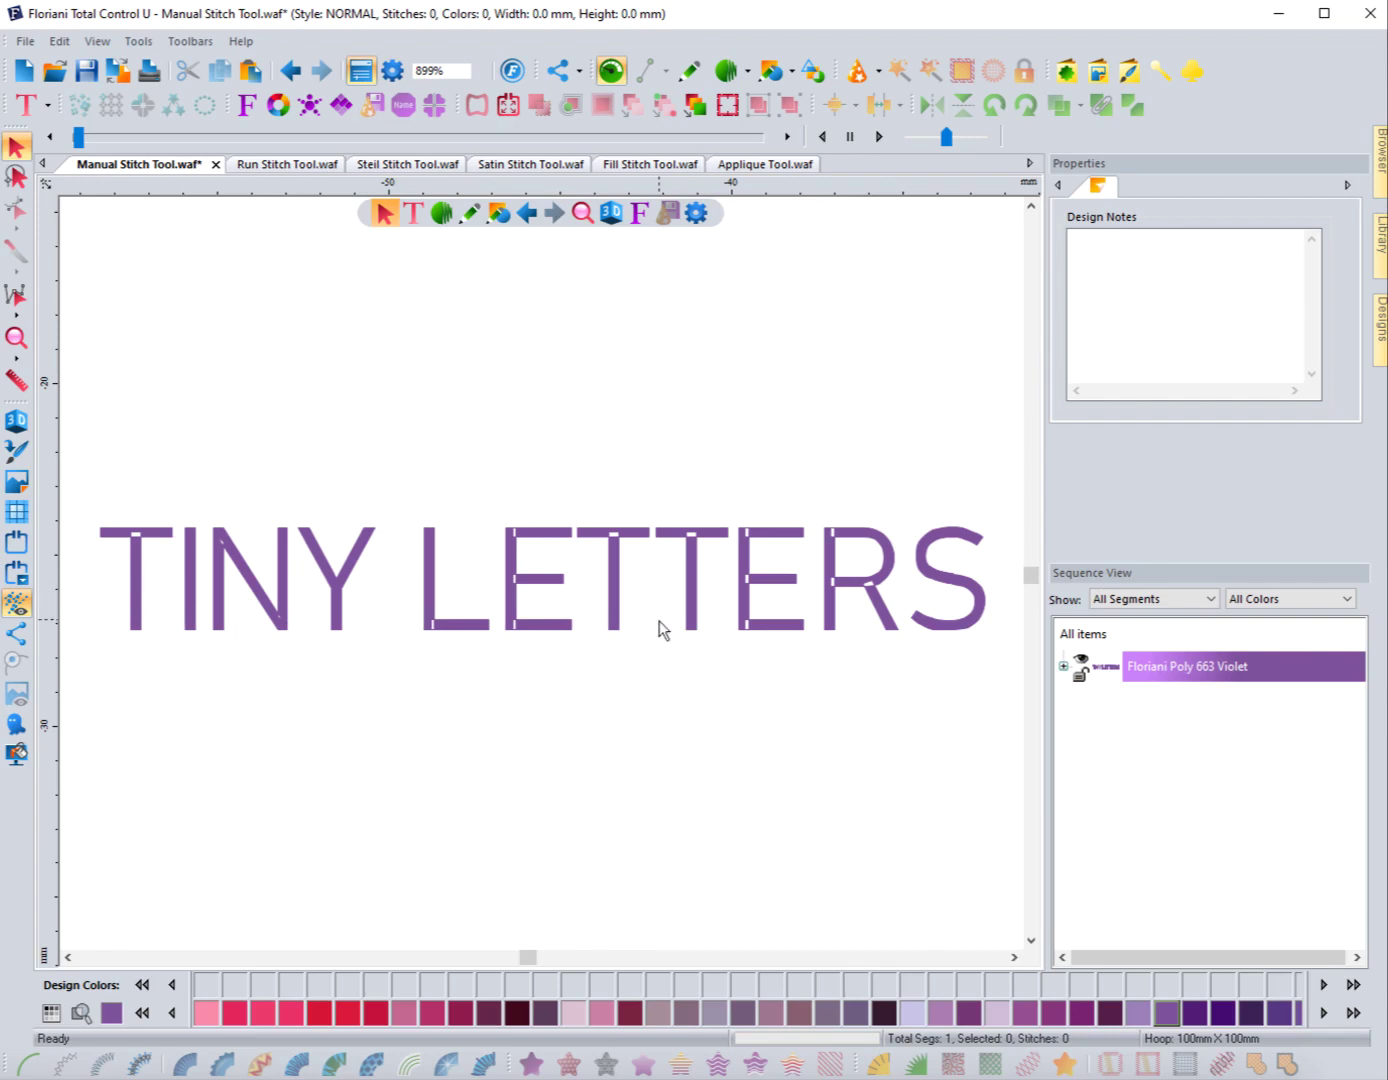
Measure the height of the first letter T and view the lettering at 100% zoom
click(17, 379)
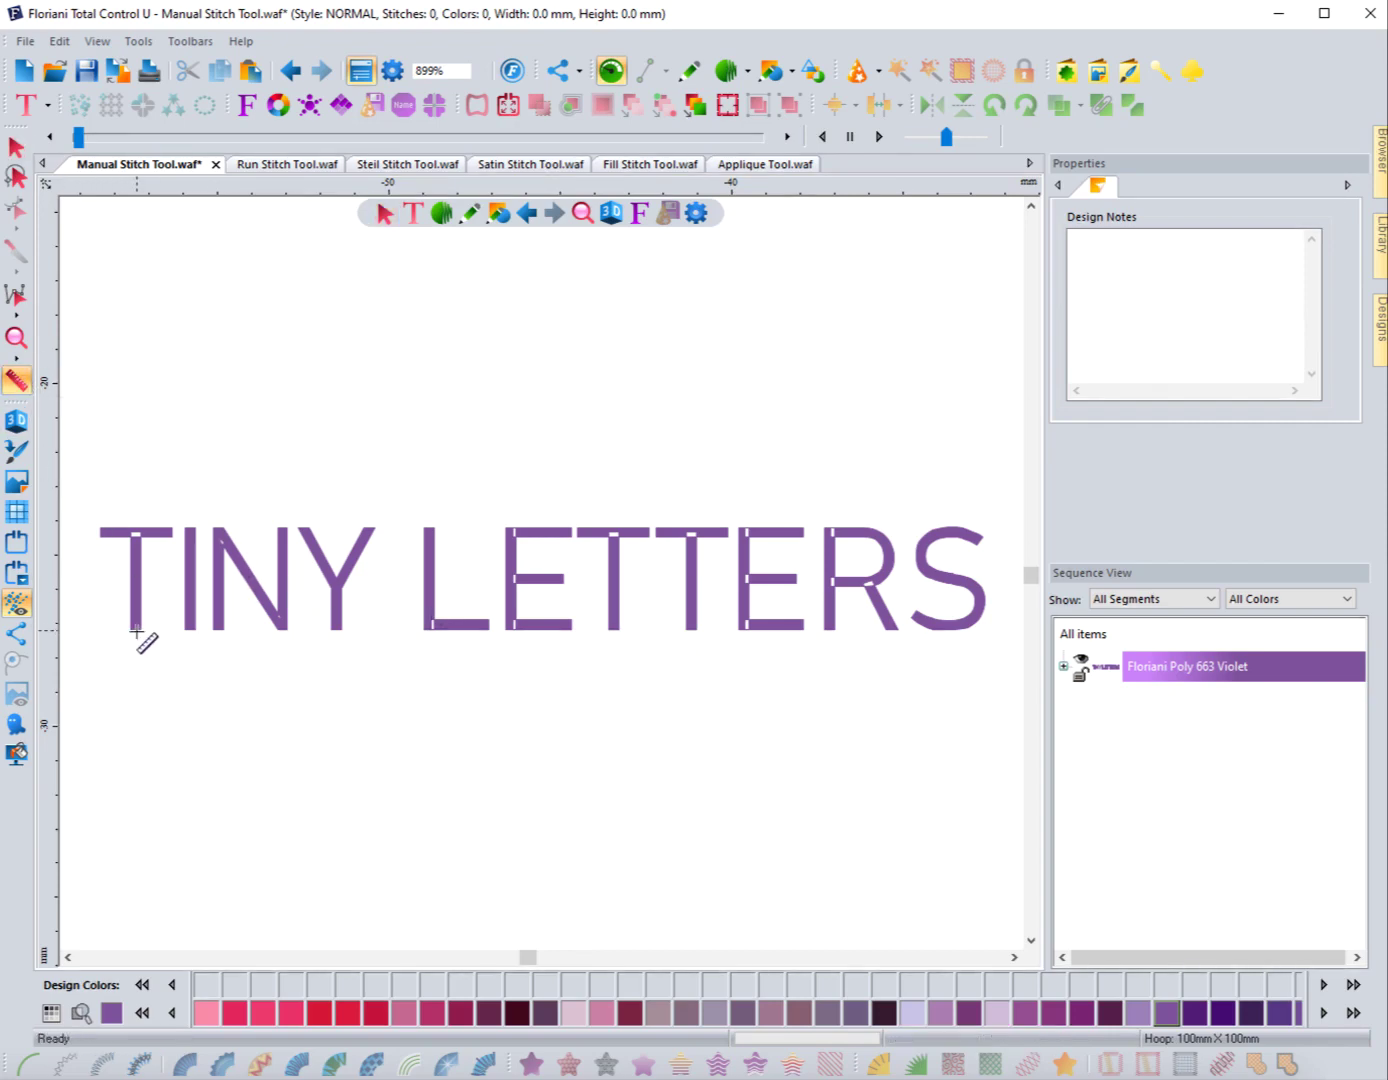
drag(136, 632, 135, 527)
drag(450, 72, 408, 71)
text(1)
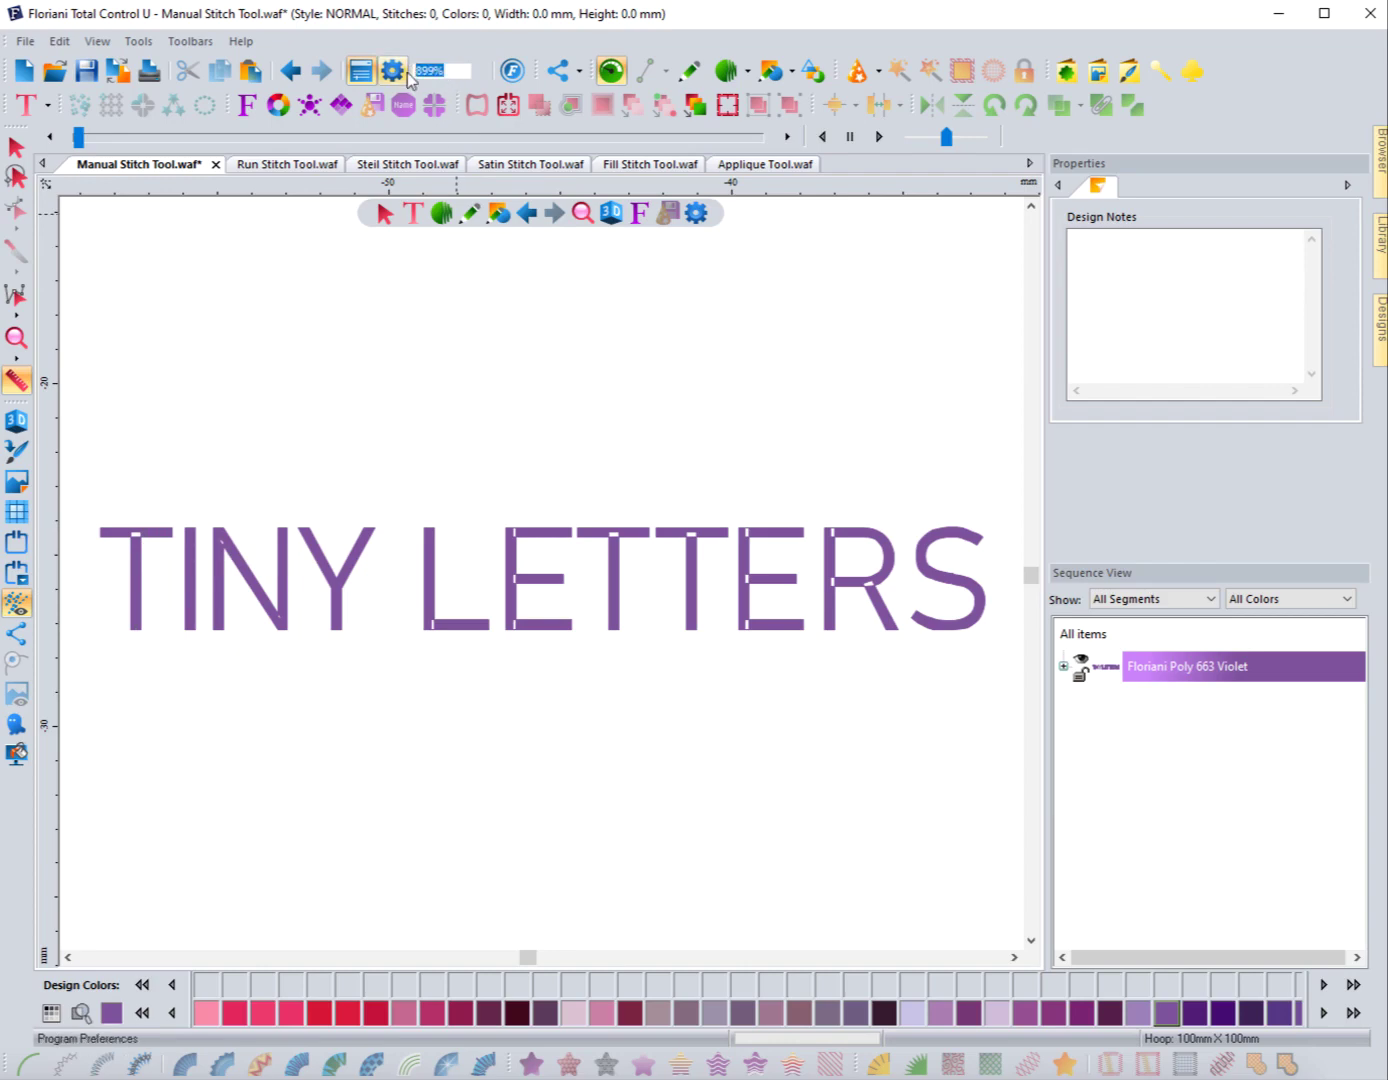
text(00)
key(Return)
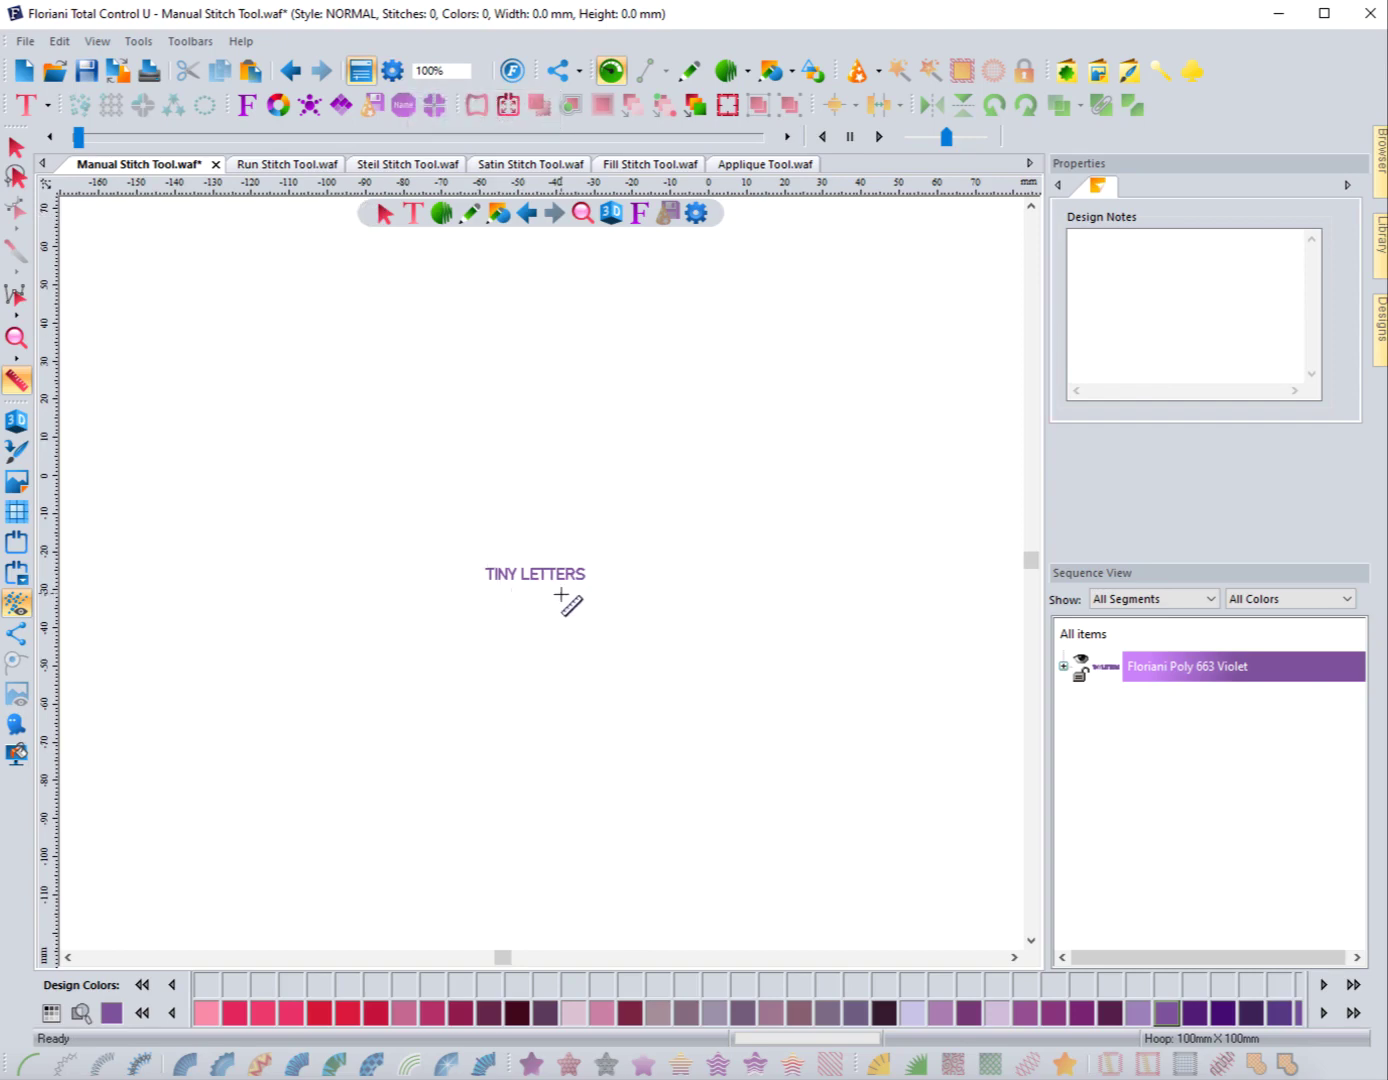
Select the TINY LETTERS artwork, zoom to it so it fills the workspace, and clear the selection
click(16, 338)
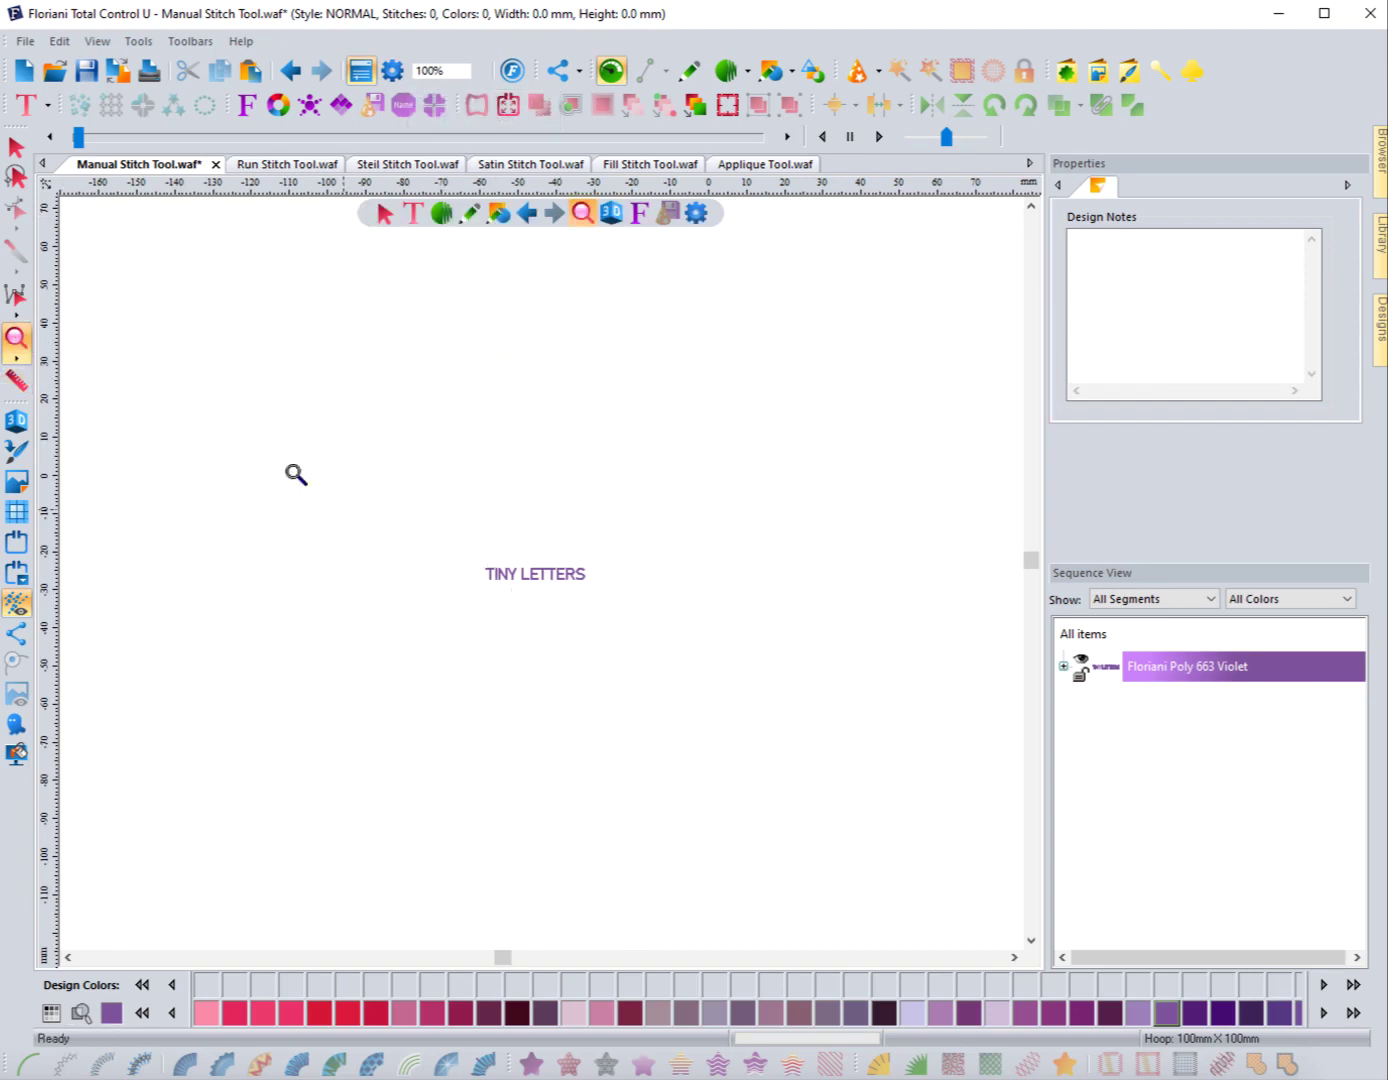
click(22, 152)
click(527, 580)
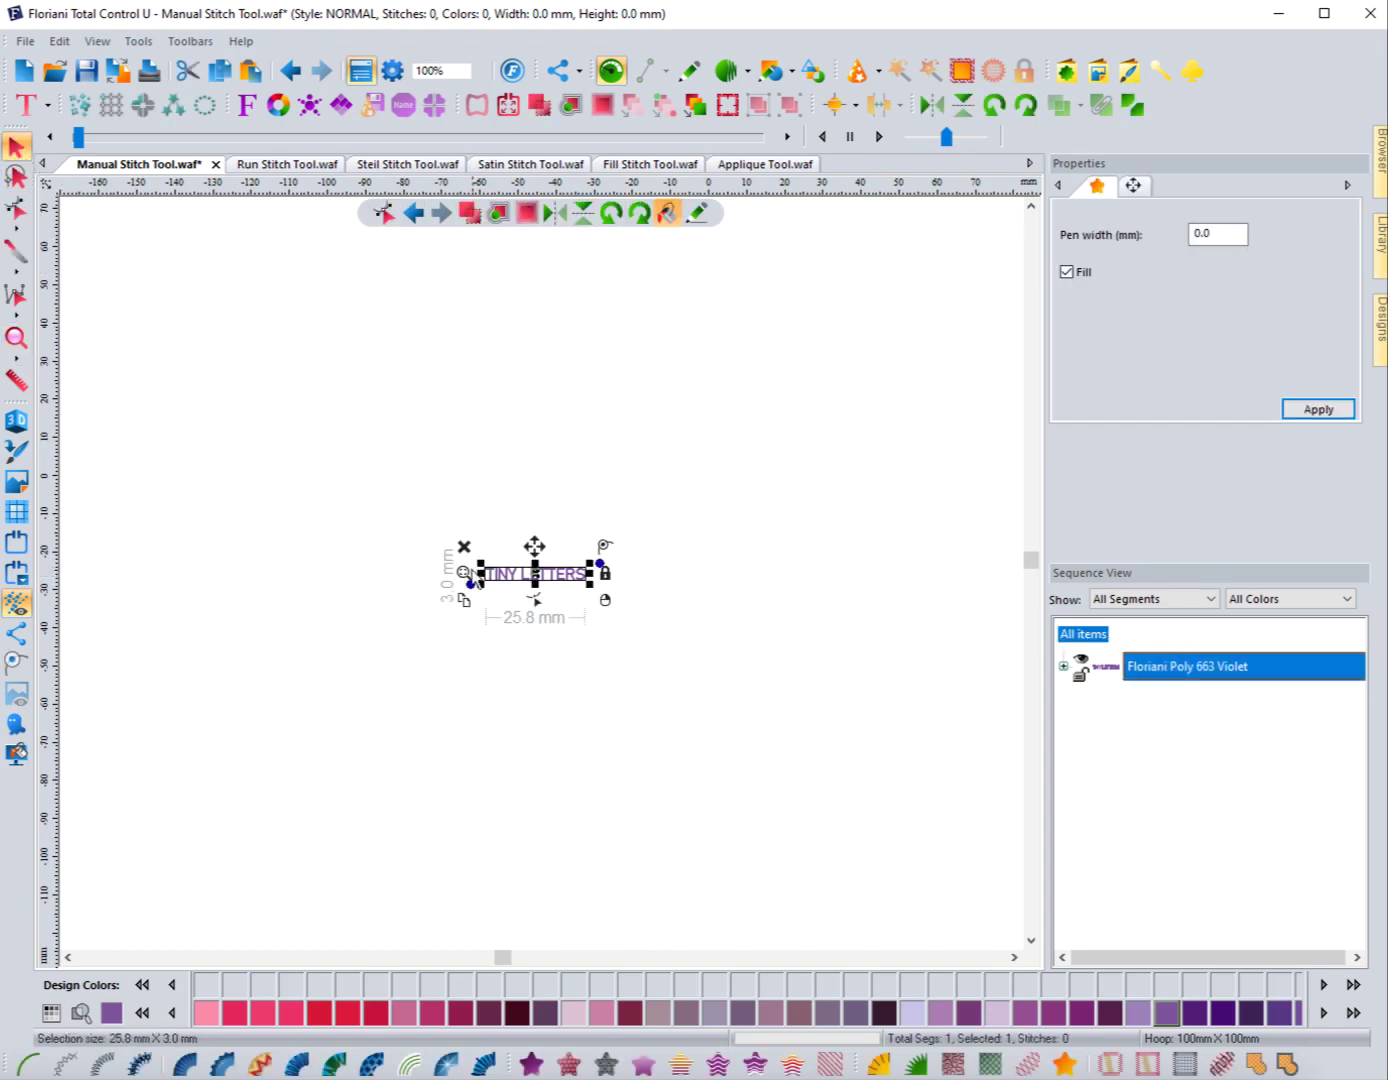
click(464, 574)
click(366, 440)
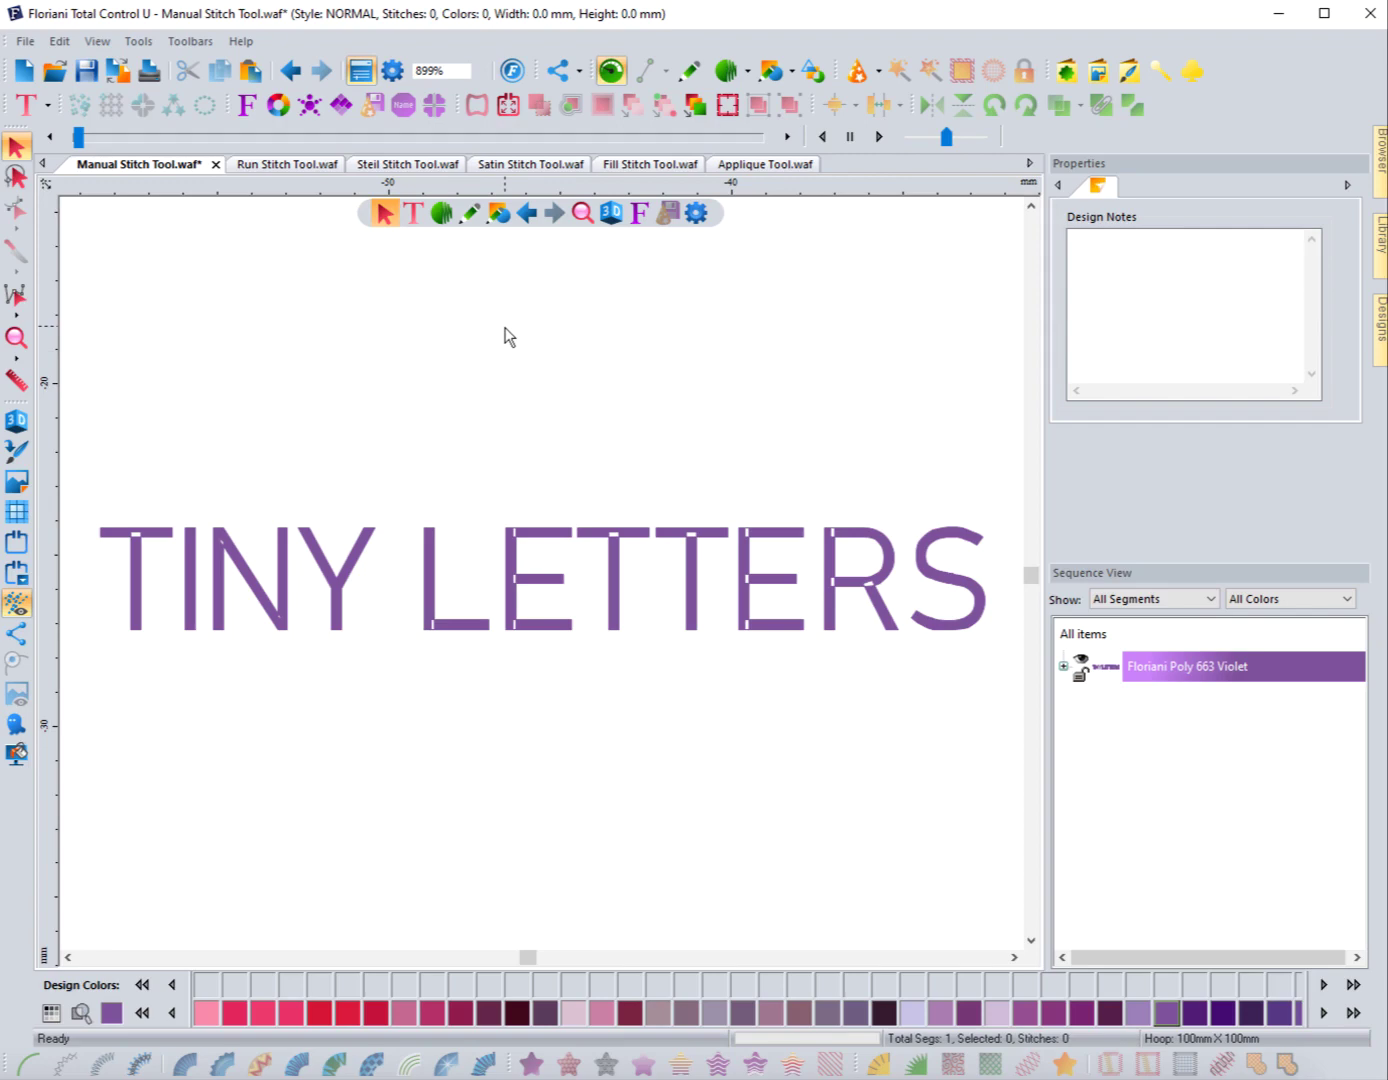
Draw an eight-point Manual Stitch run above the lettering, zigzagging over an area about 17.2 mm wide and 3.6 mm high
click(748, 77)
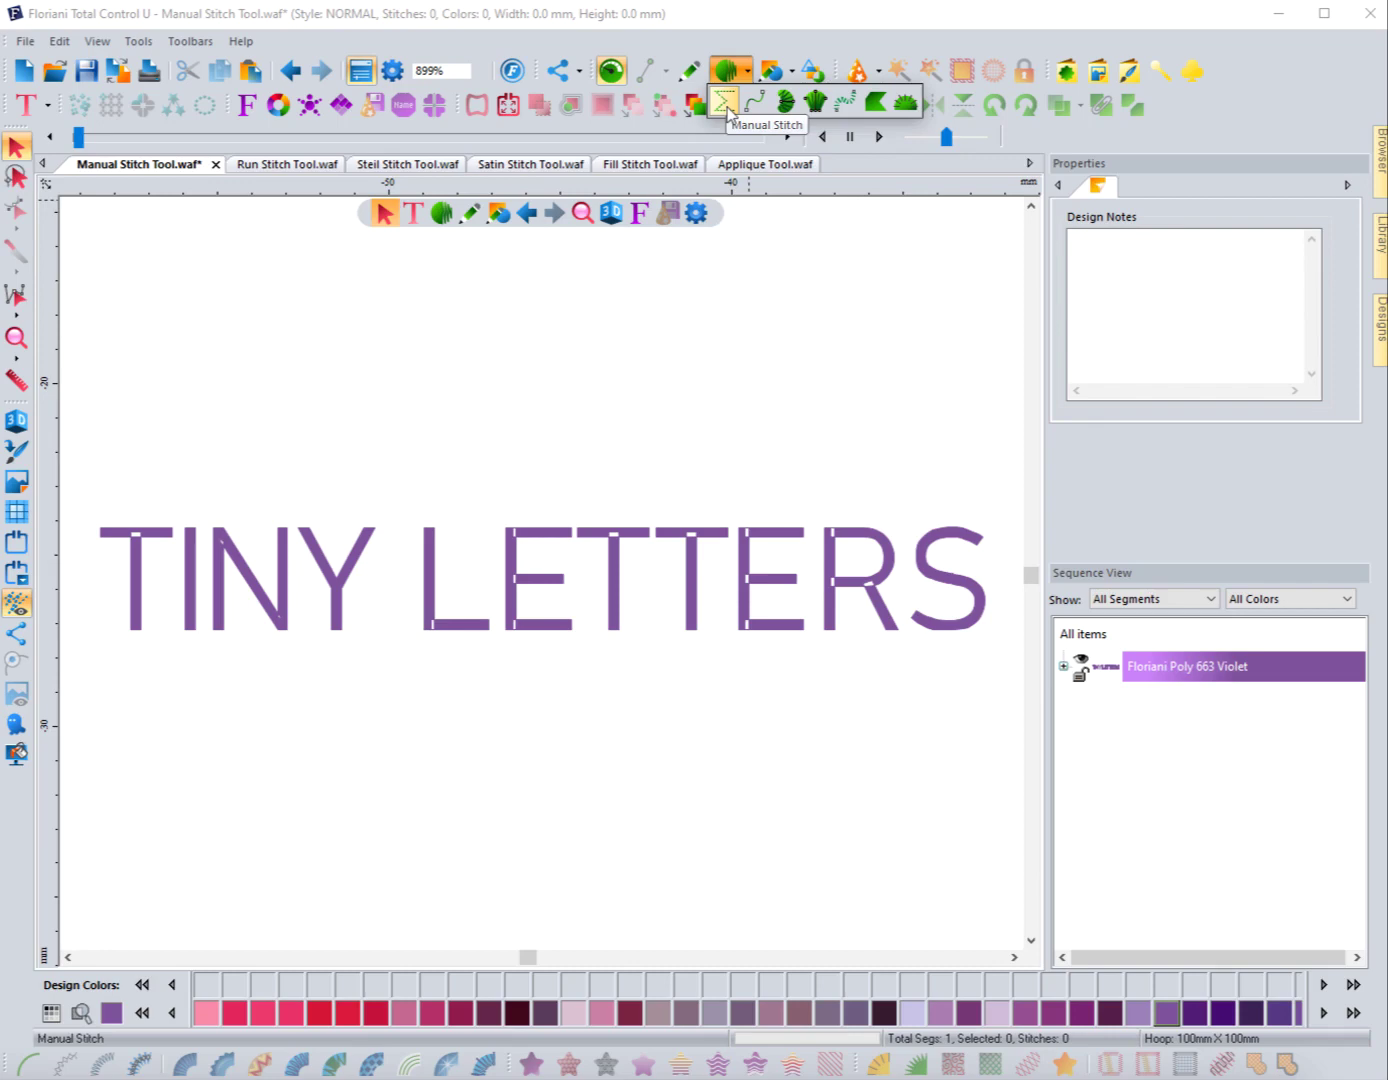
click(444, 213)
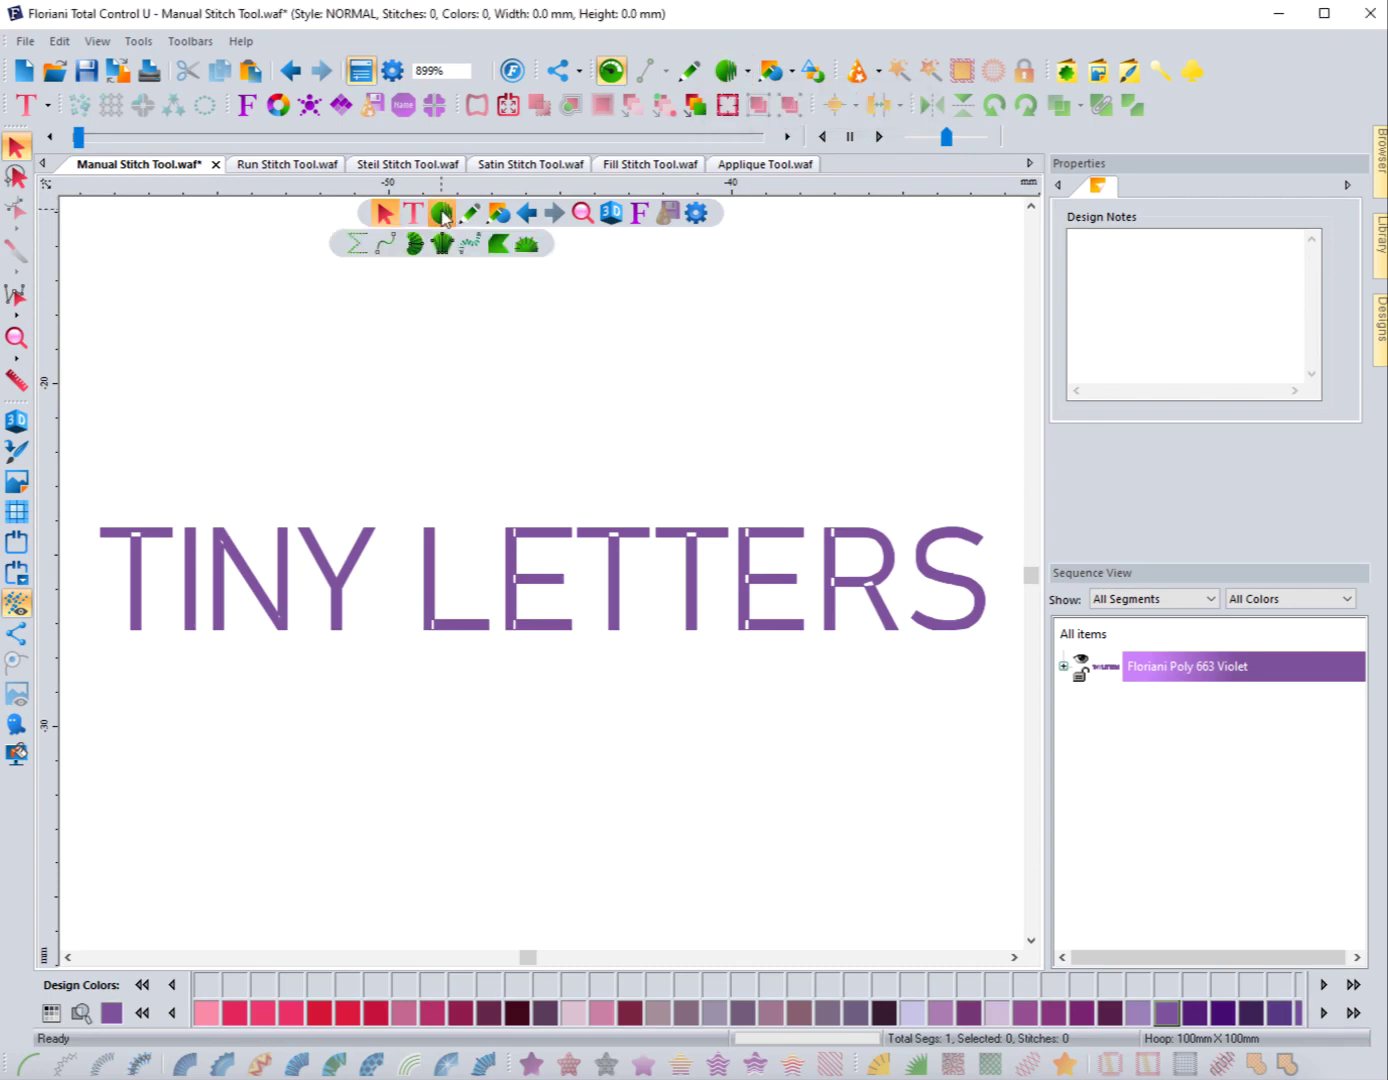
click(356, 246)
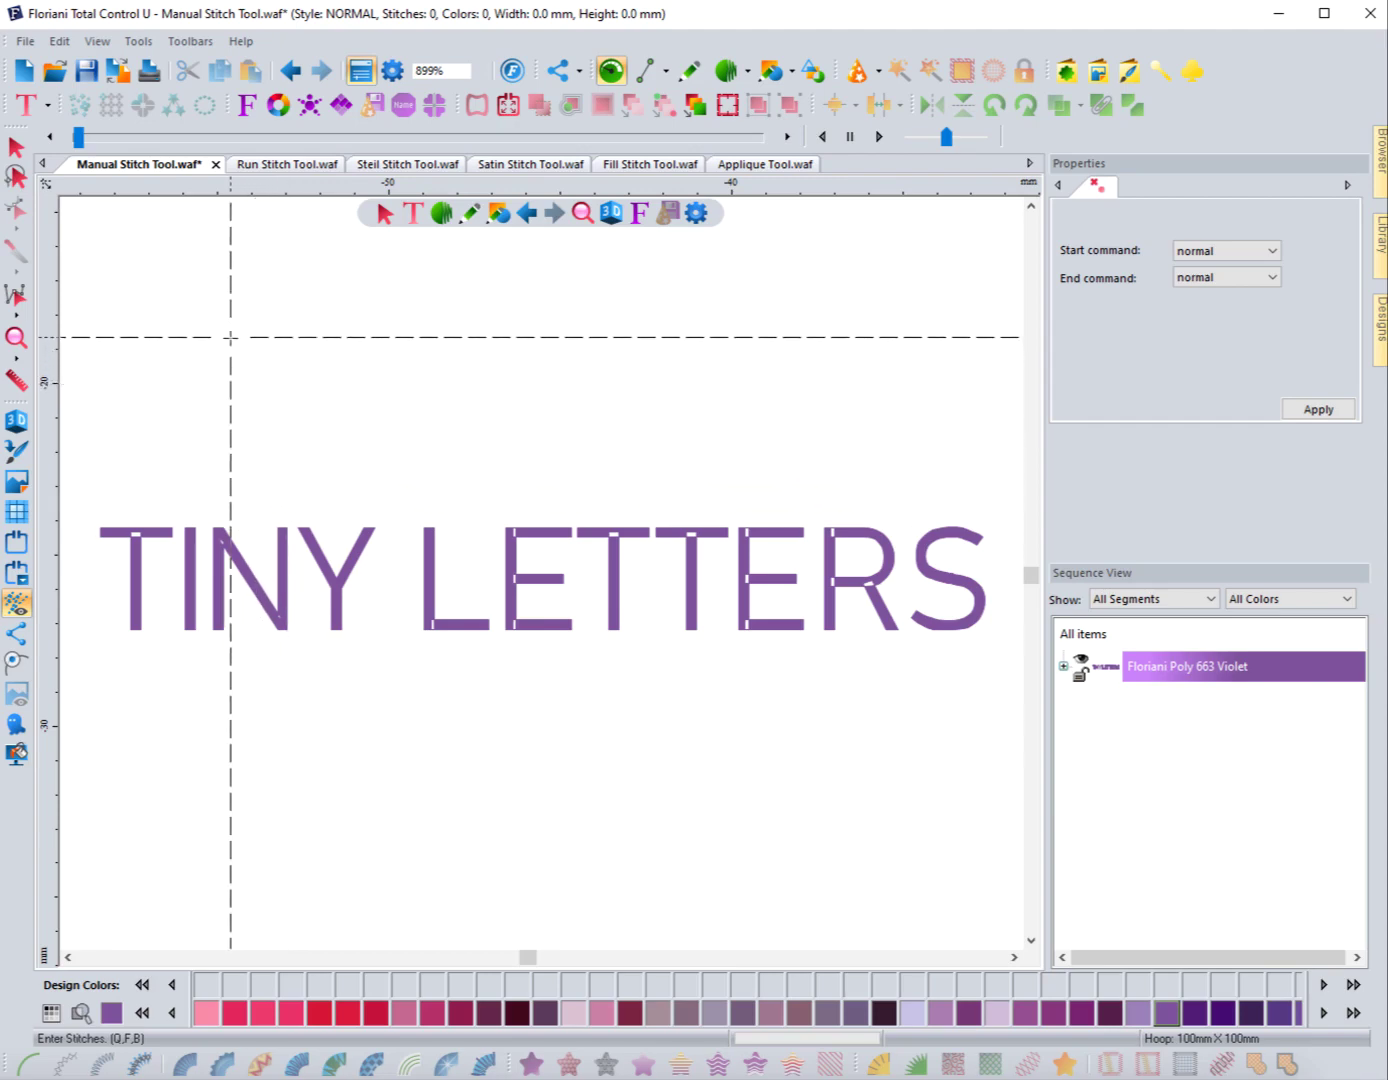
click(230, 338)
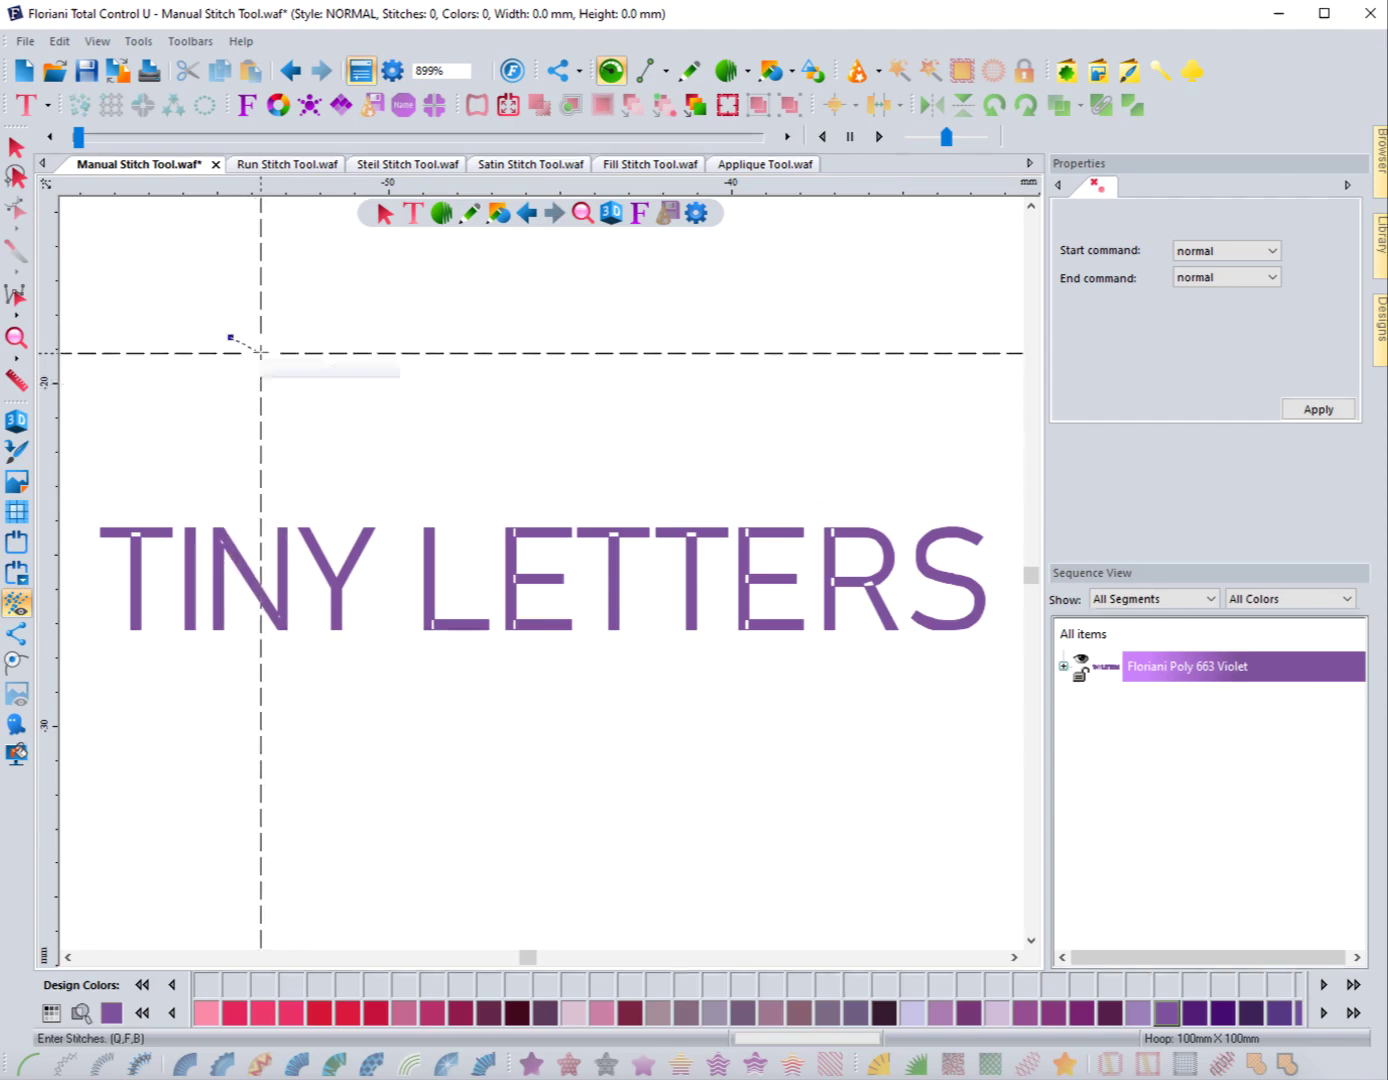
click(285, 336)
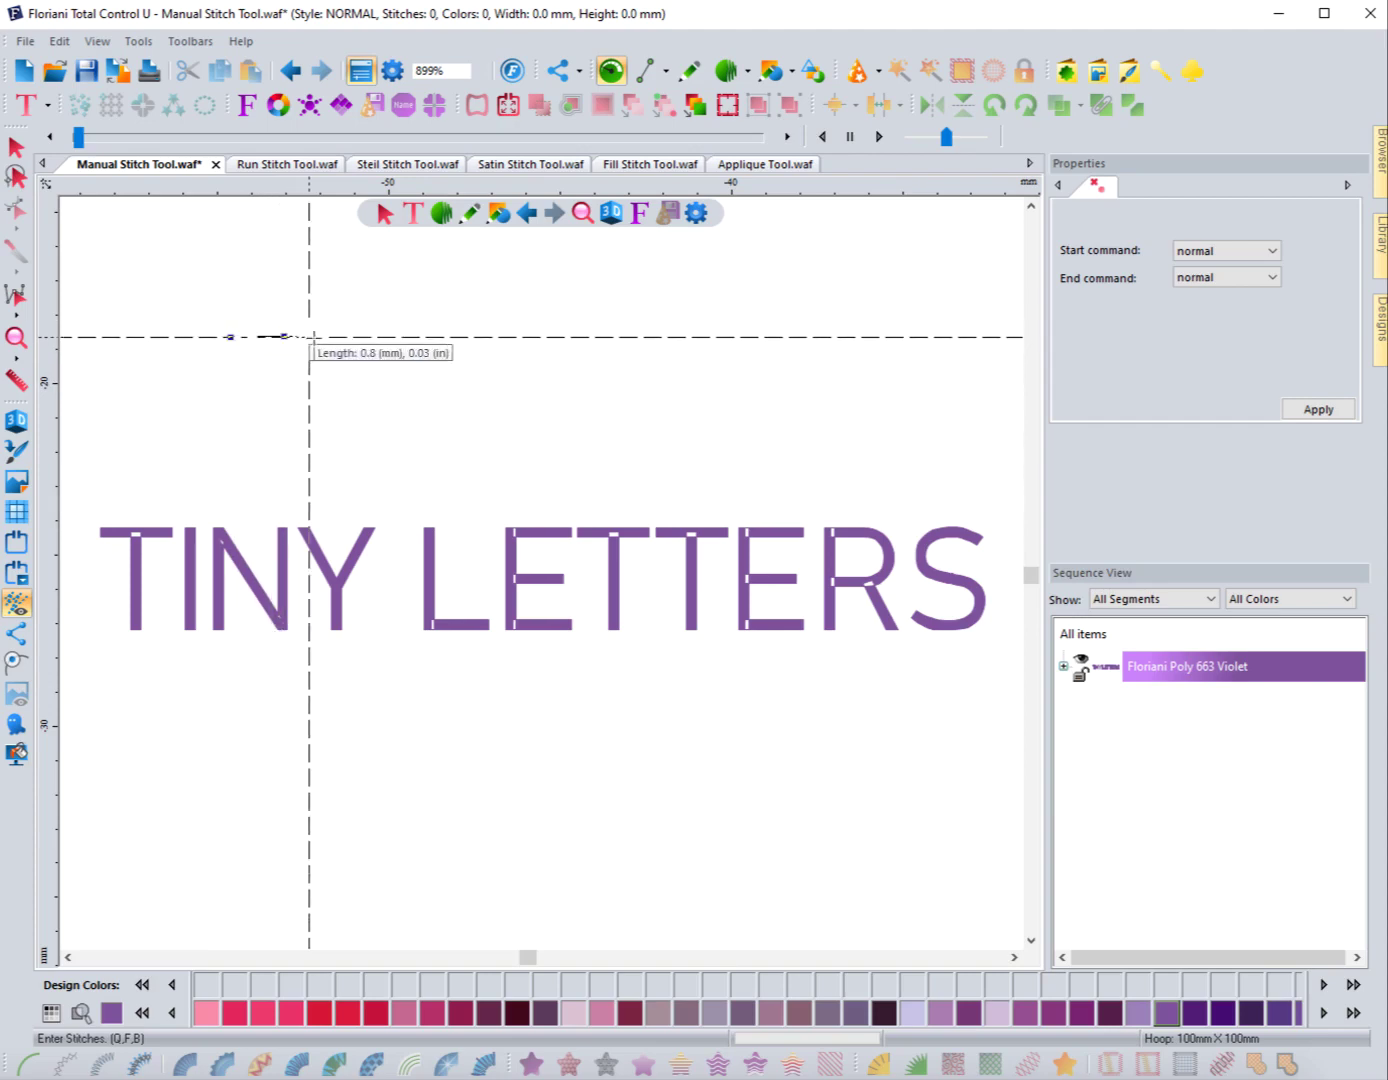
click(444, 339)
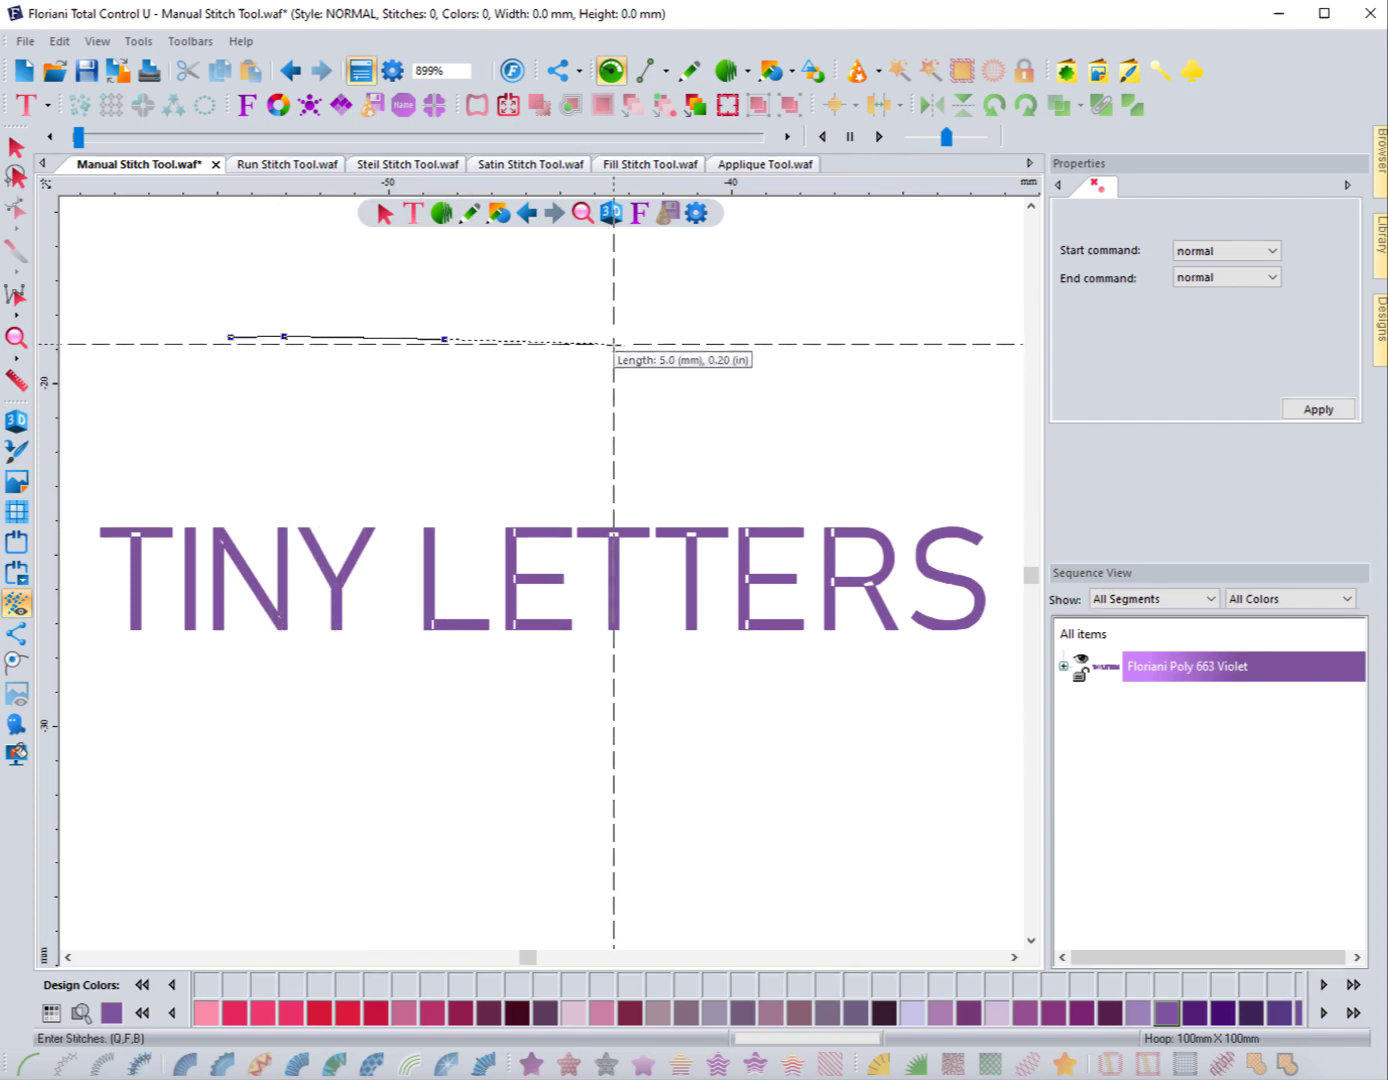
click(620, 344)
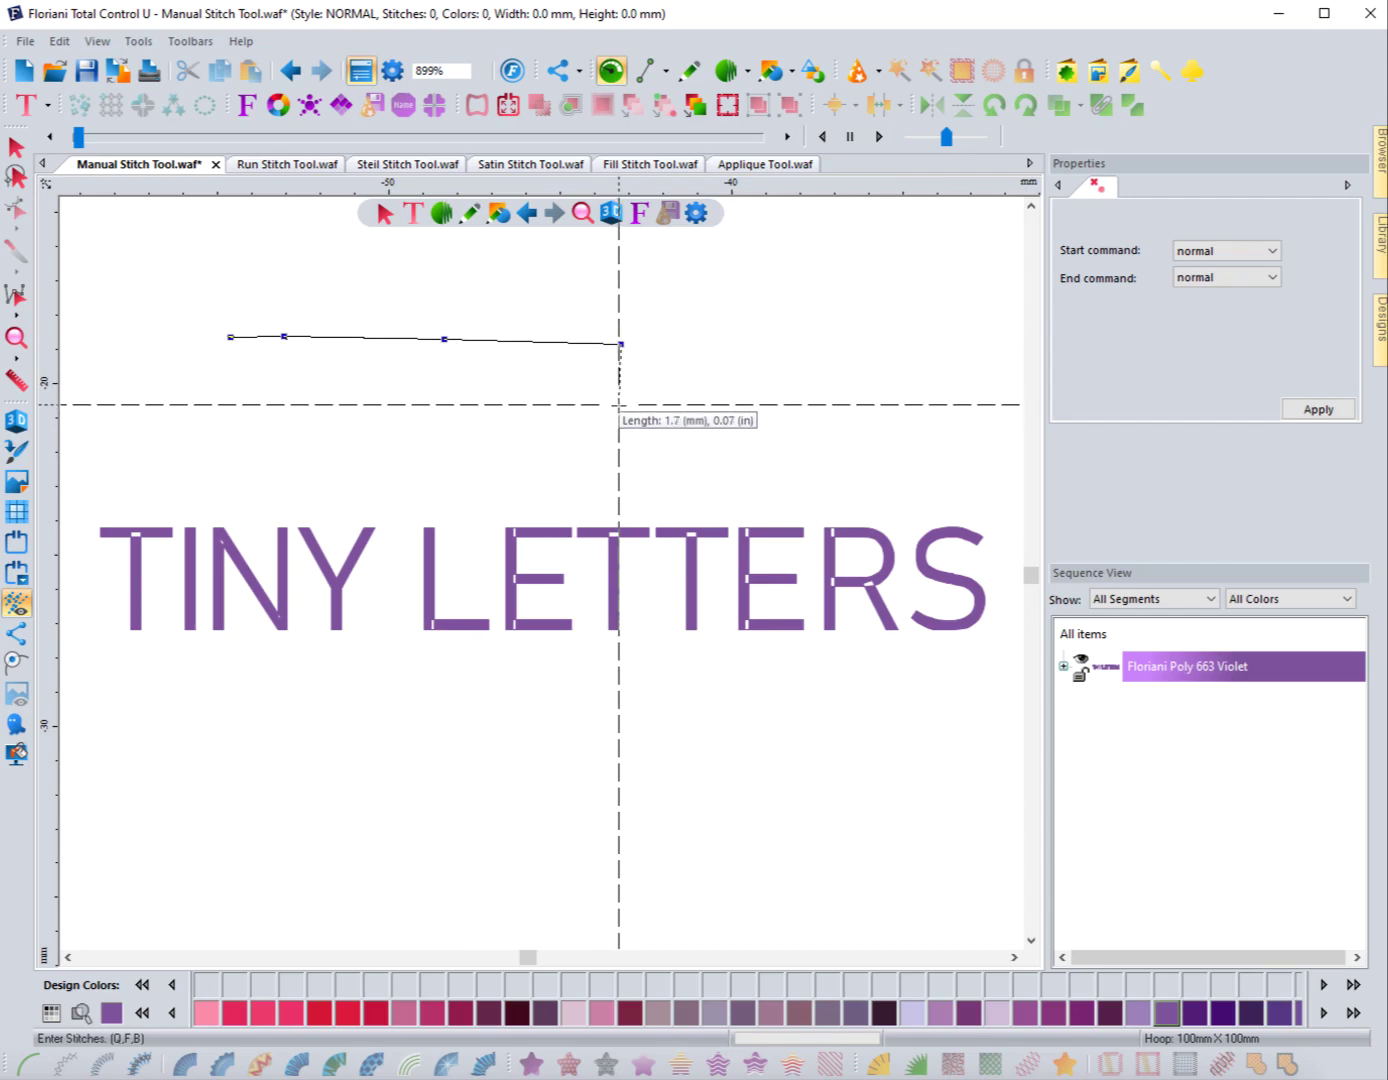
click(620, 404)
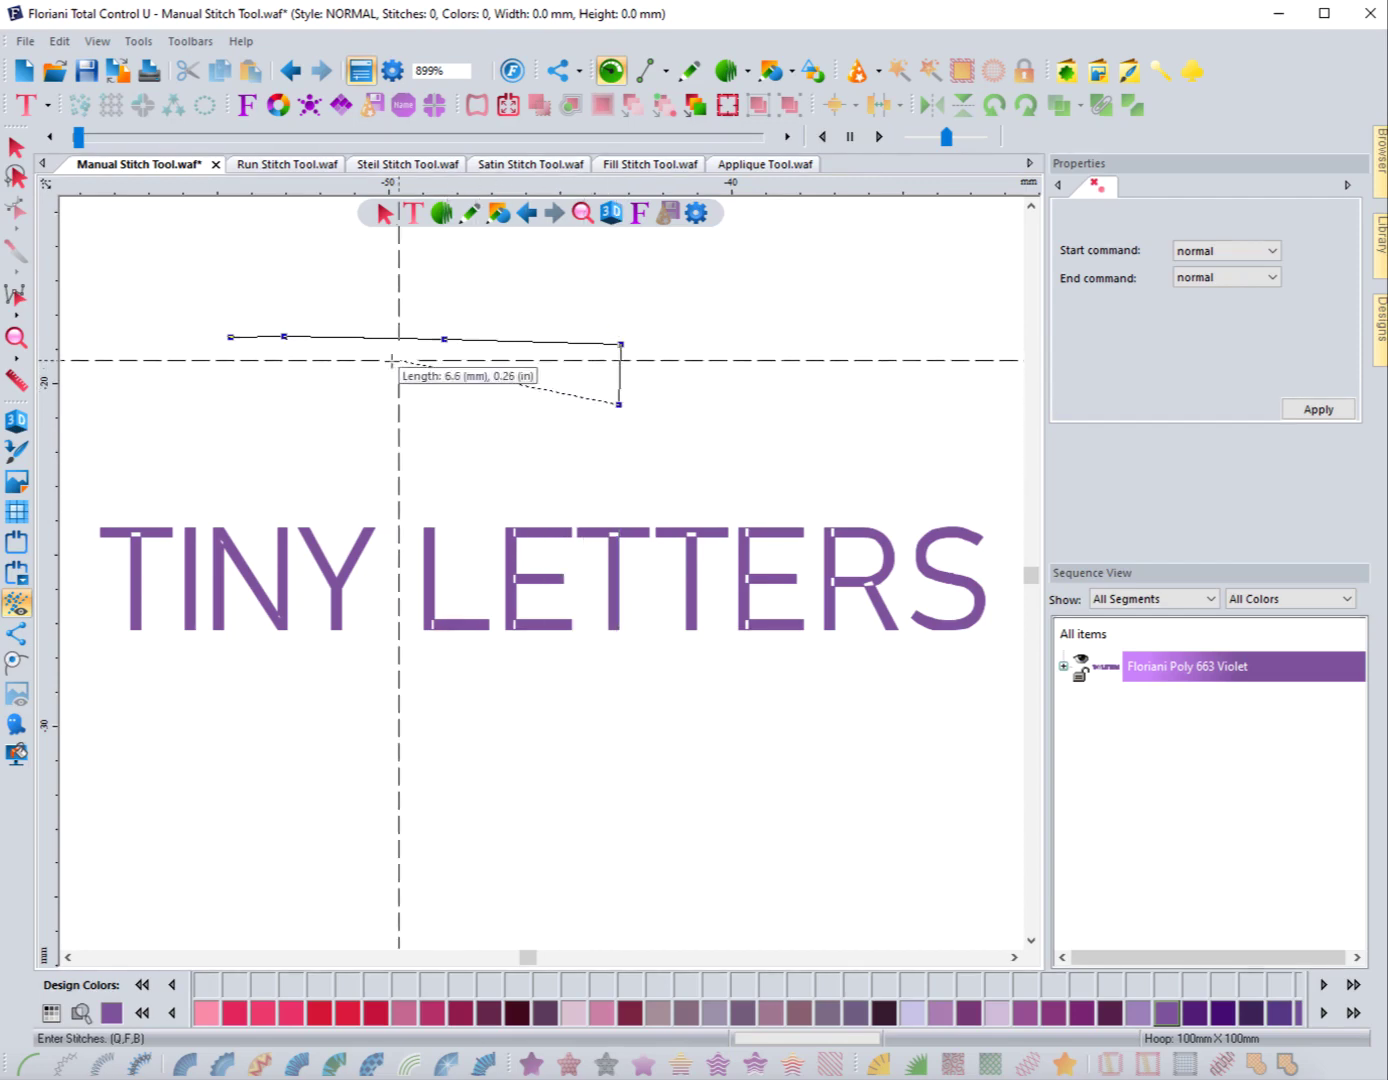
click(354, 322)
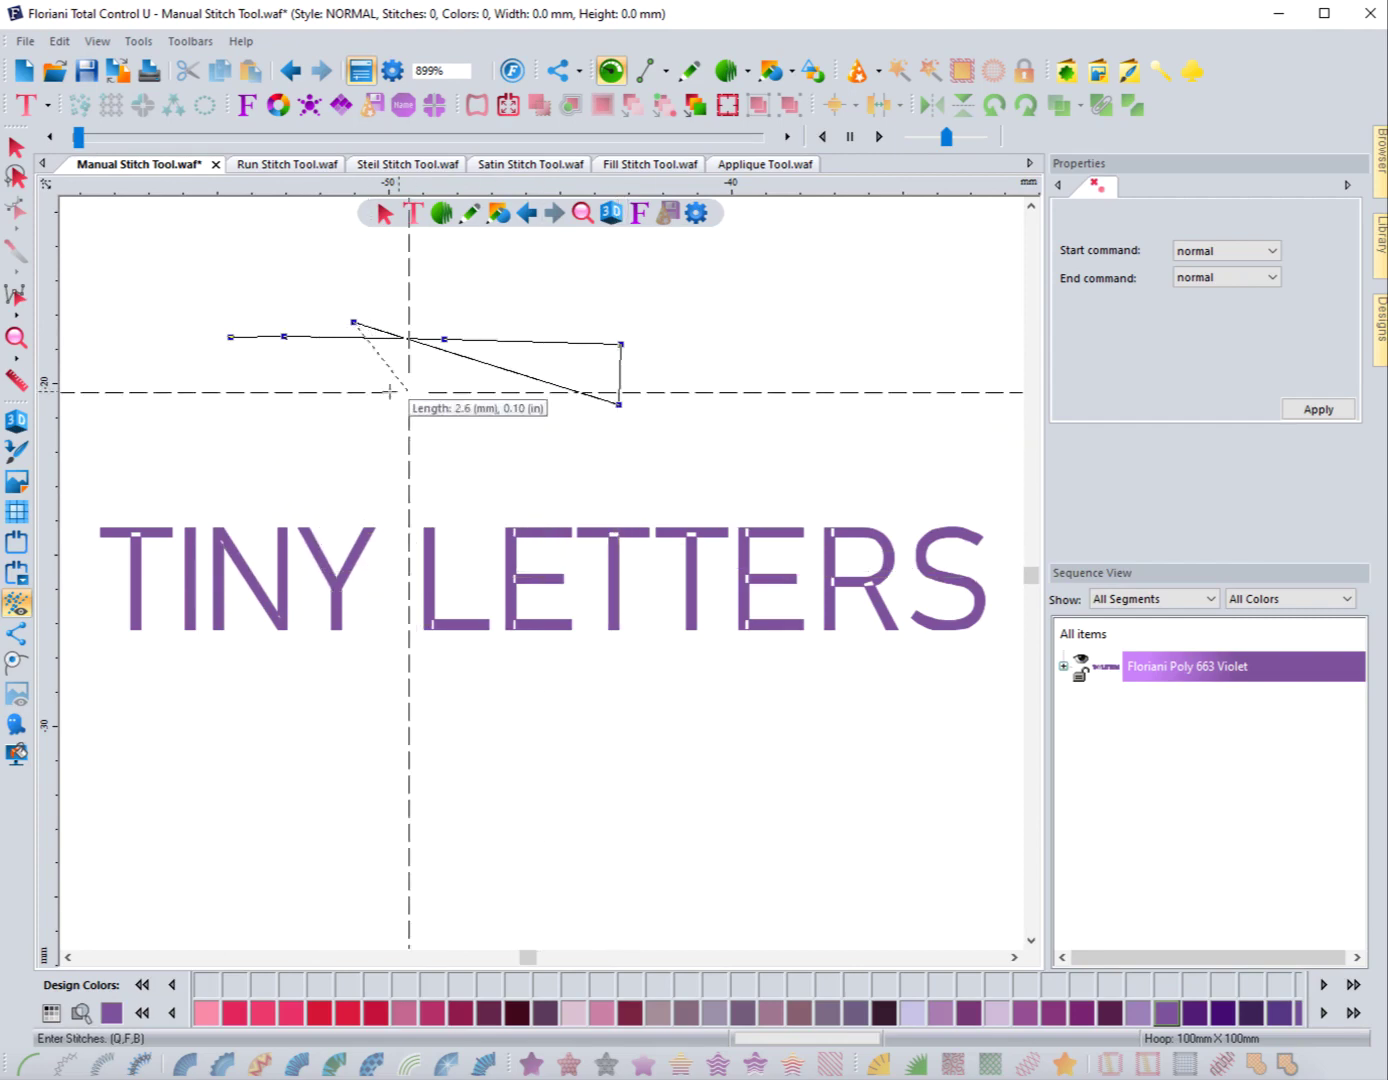
click(132, 444)
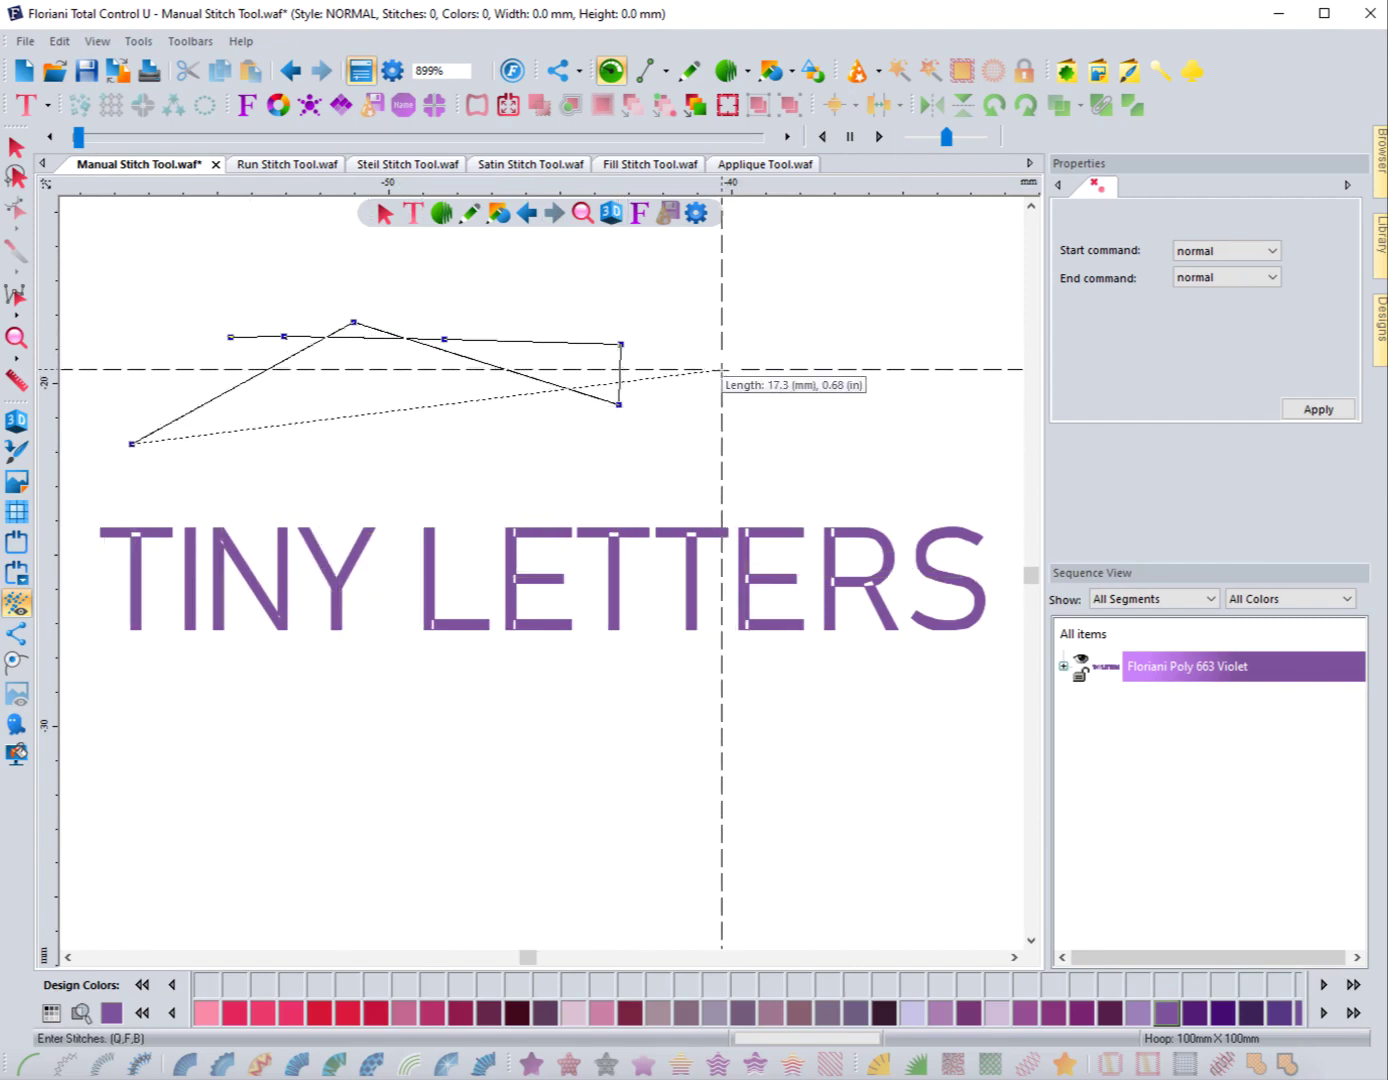
double_click(722, 370)
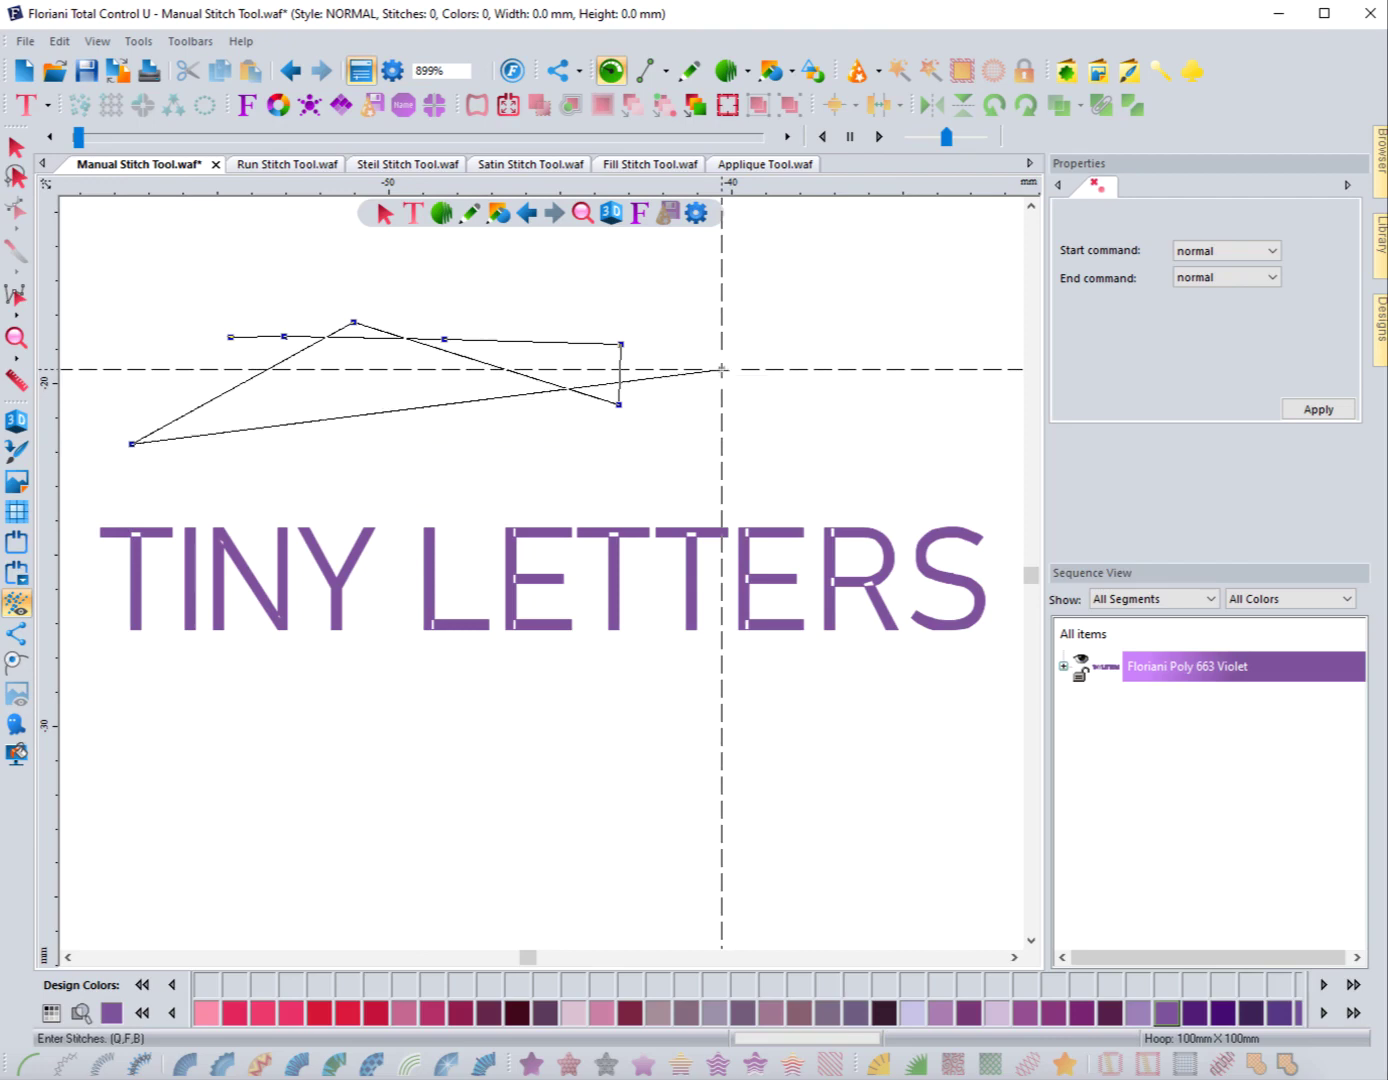
Turn on the 3D view and recolour the manual stitches to Floriani Poly 125 Bright Pink
click(16, 420)
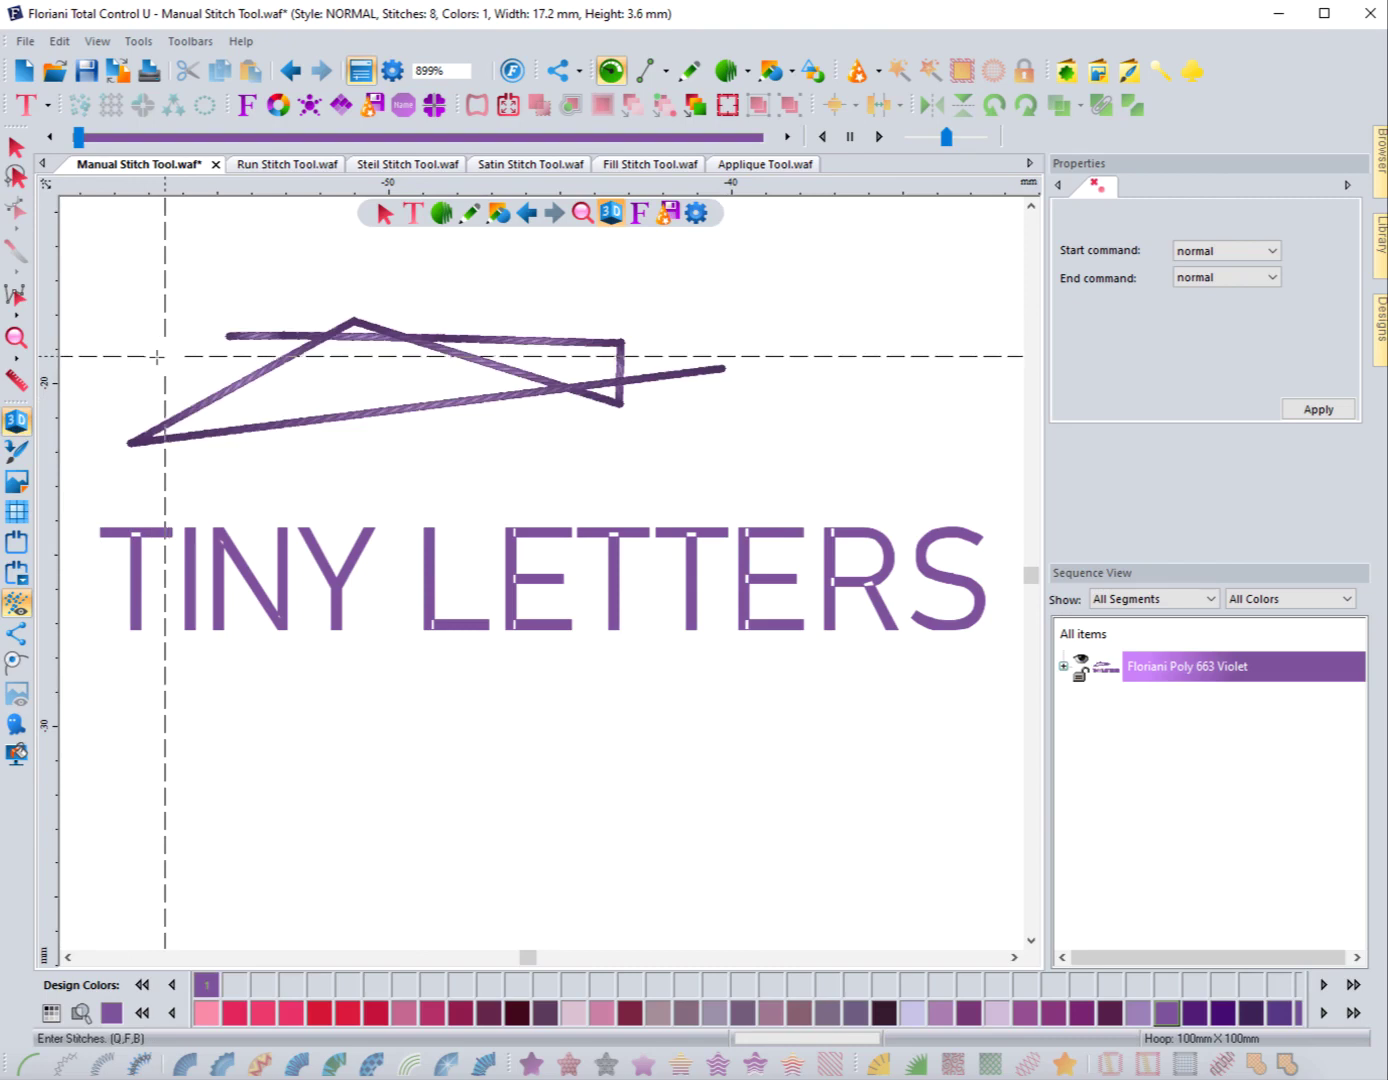
click(16, 147)
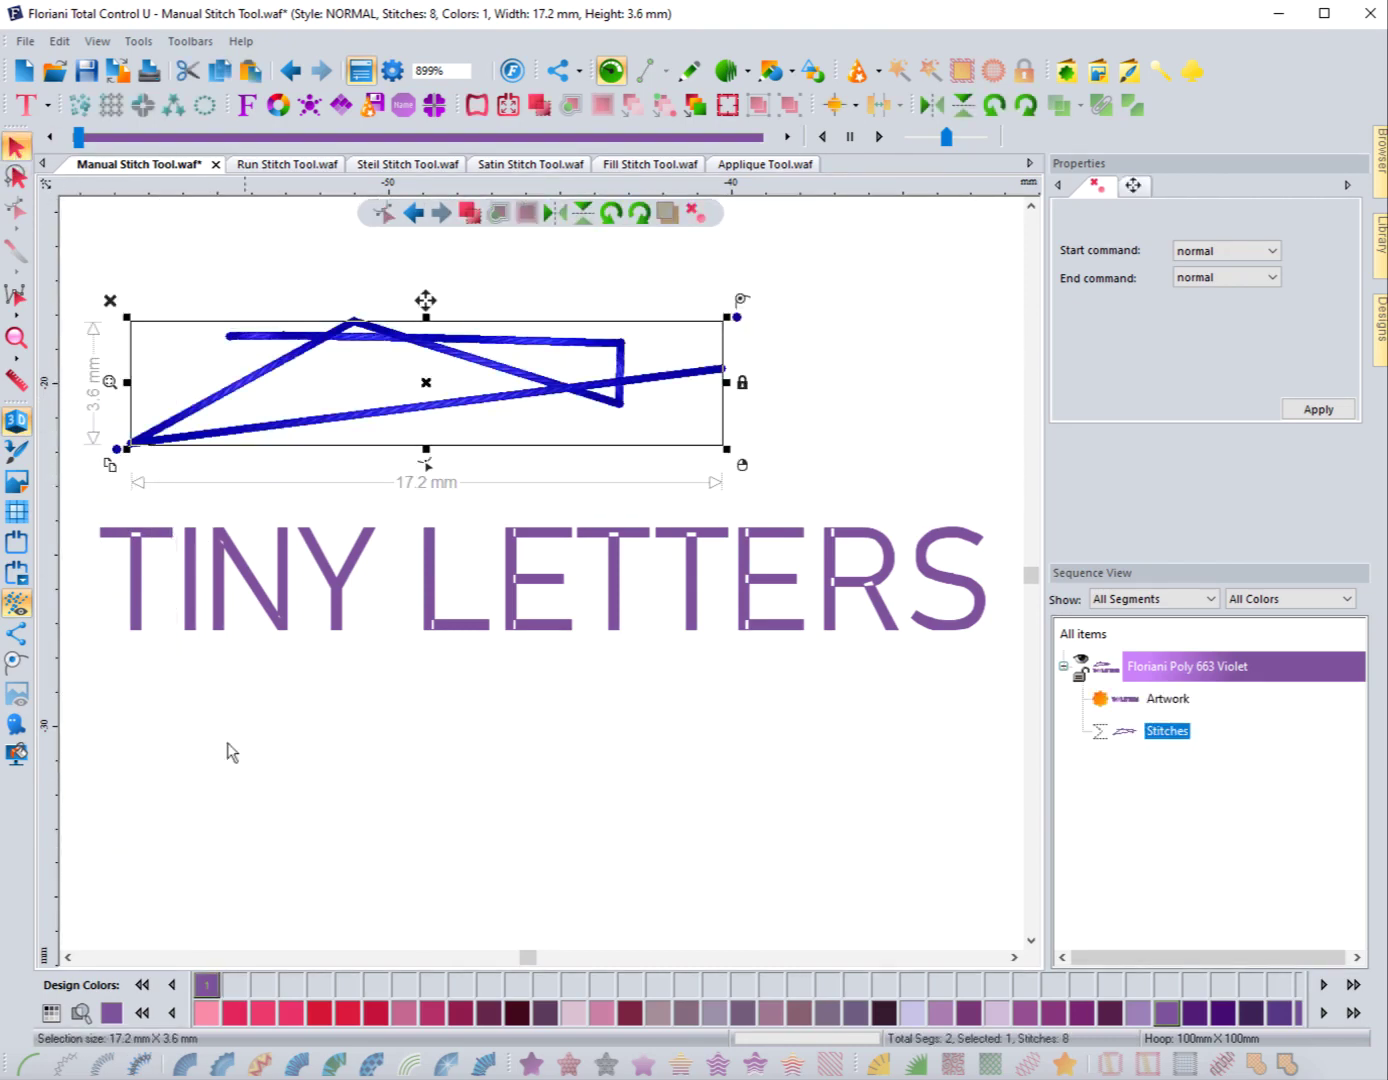
click(305, 870)
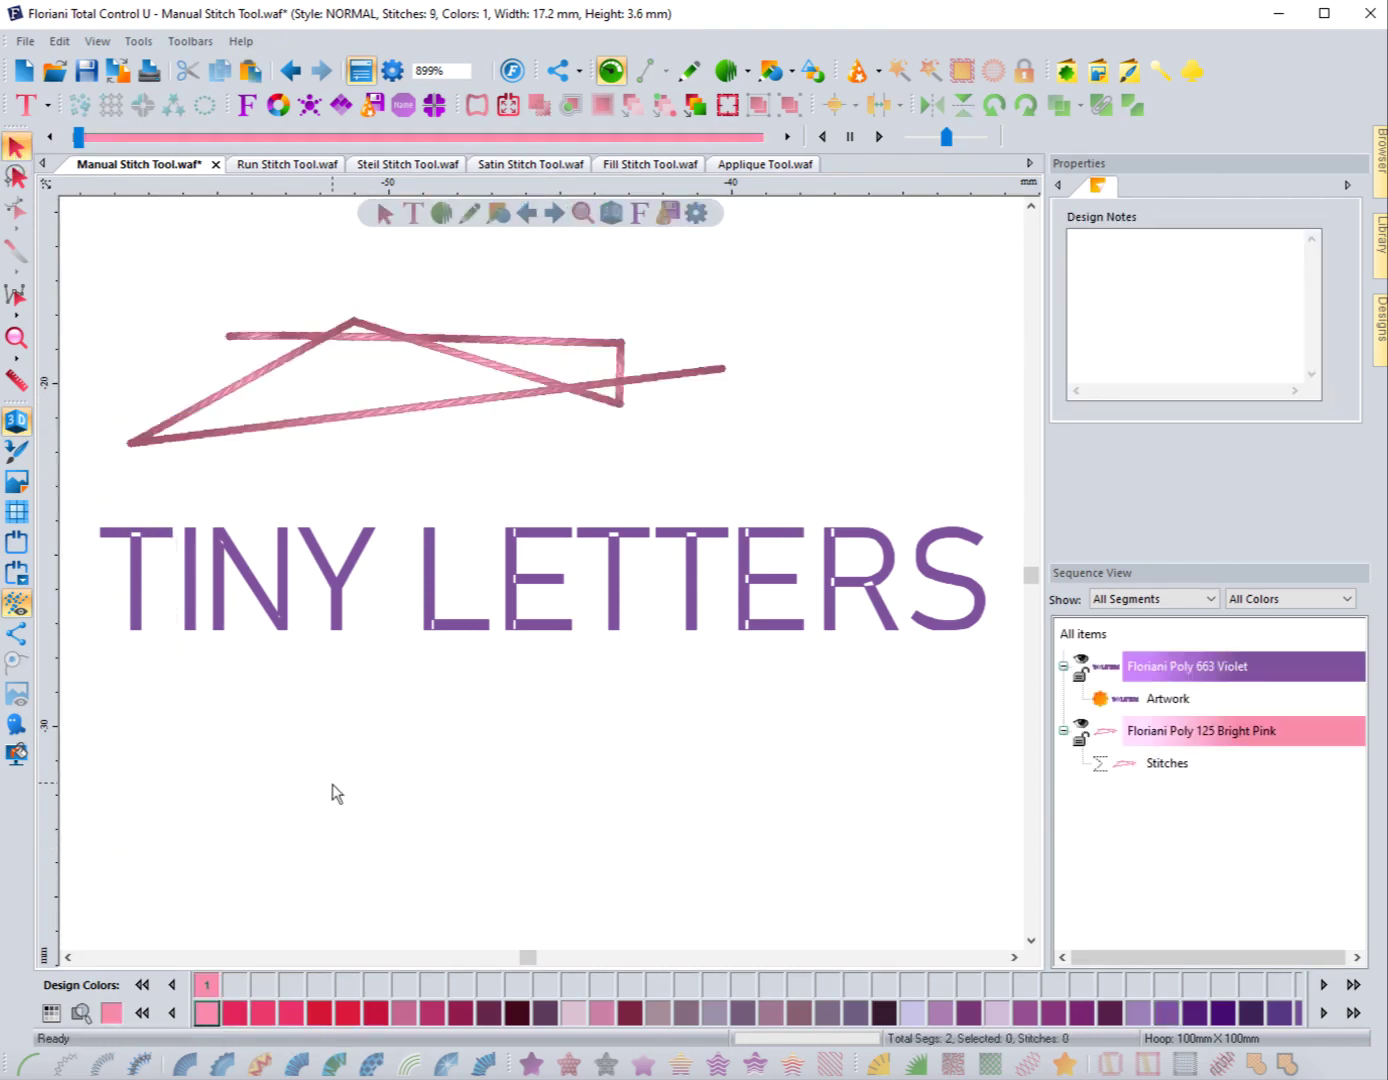
Turn on the display of stitch points and switch the 3D view off
click(18, 637)
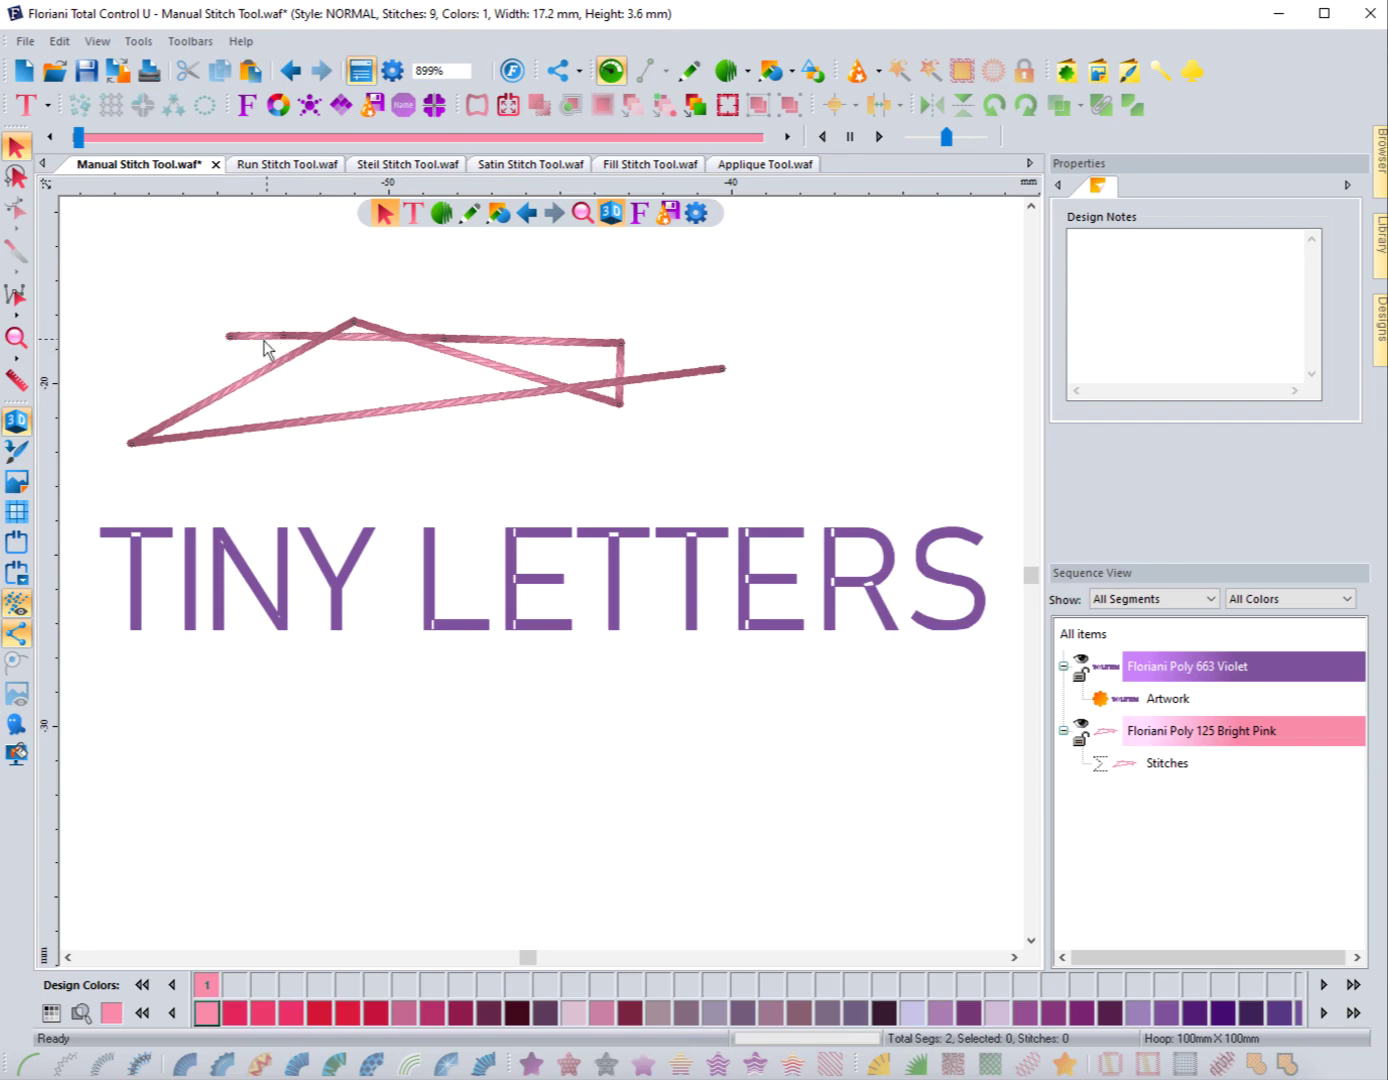
click(22, 379)
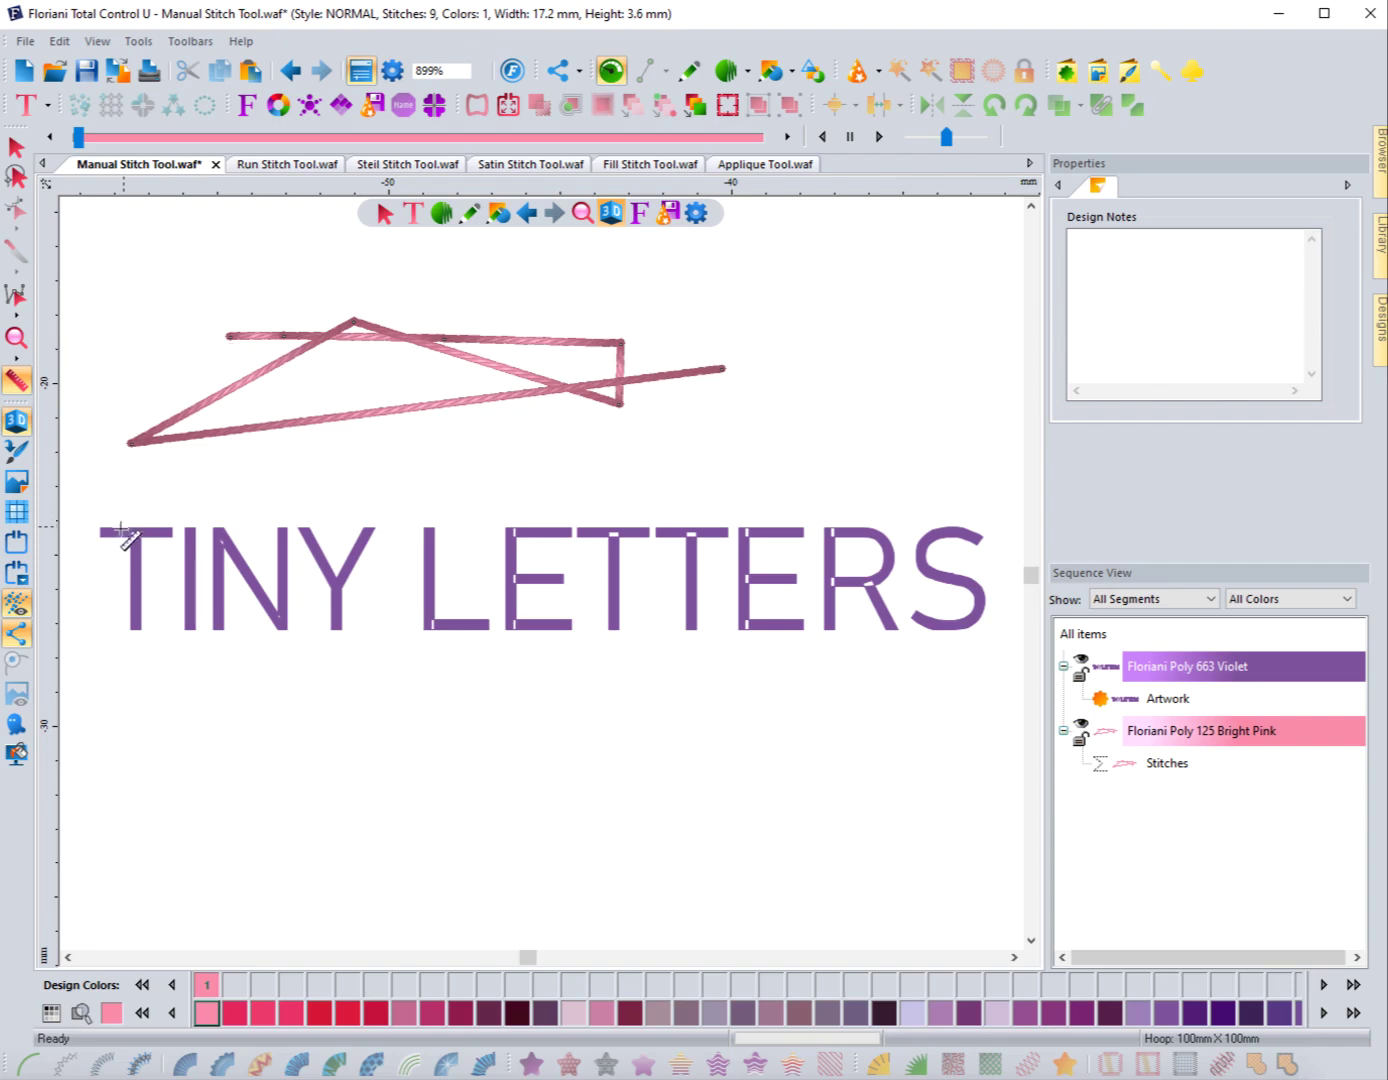
click(17, 423)
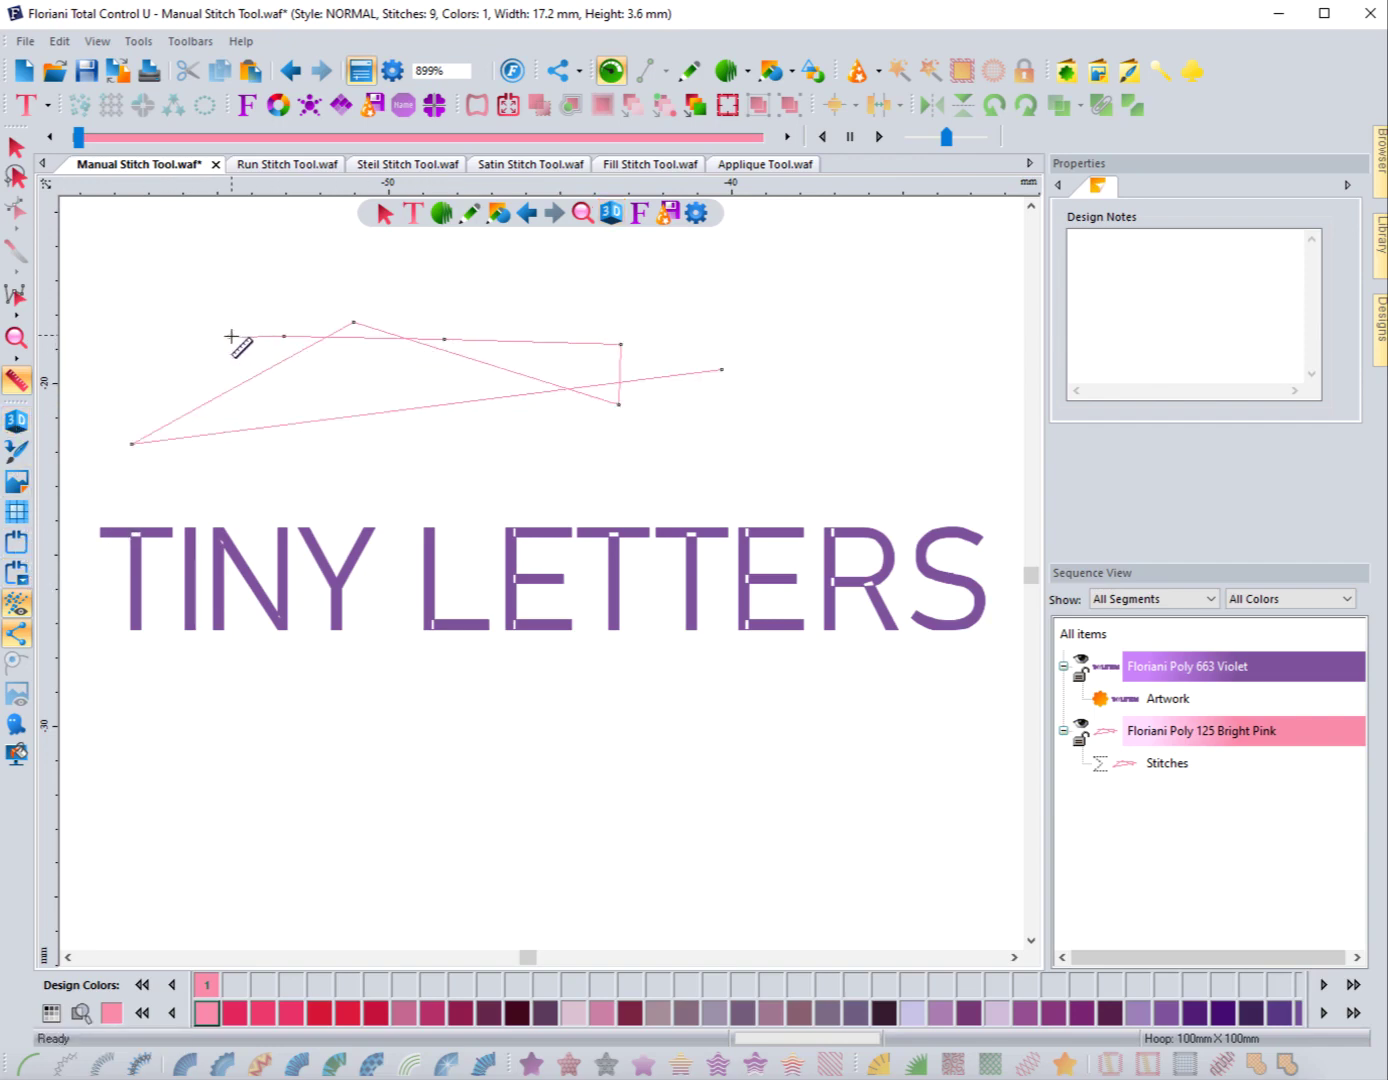
Measure the distances between stitch points along the upper line and across to the run's end point
drag(244, 337, 446, 339)
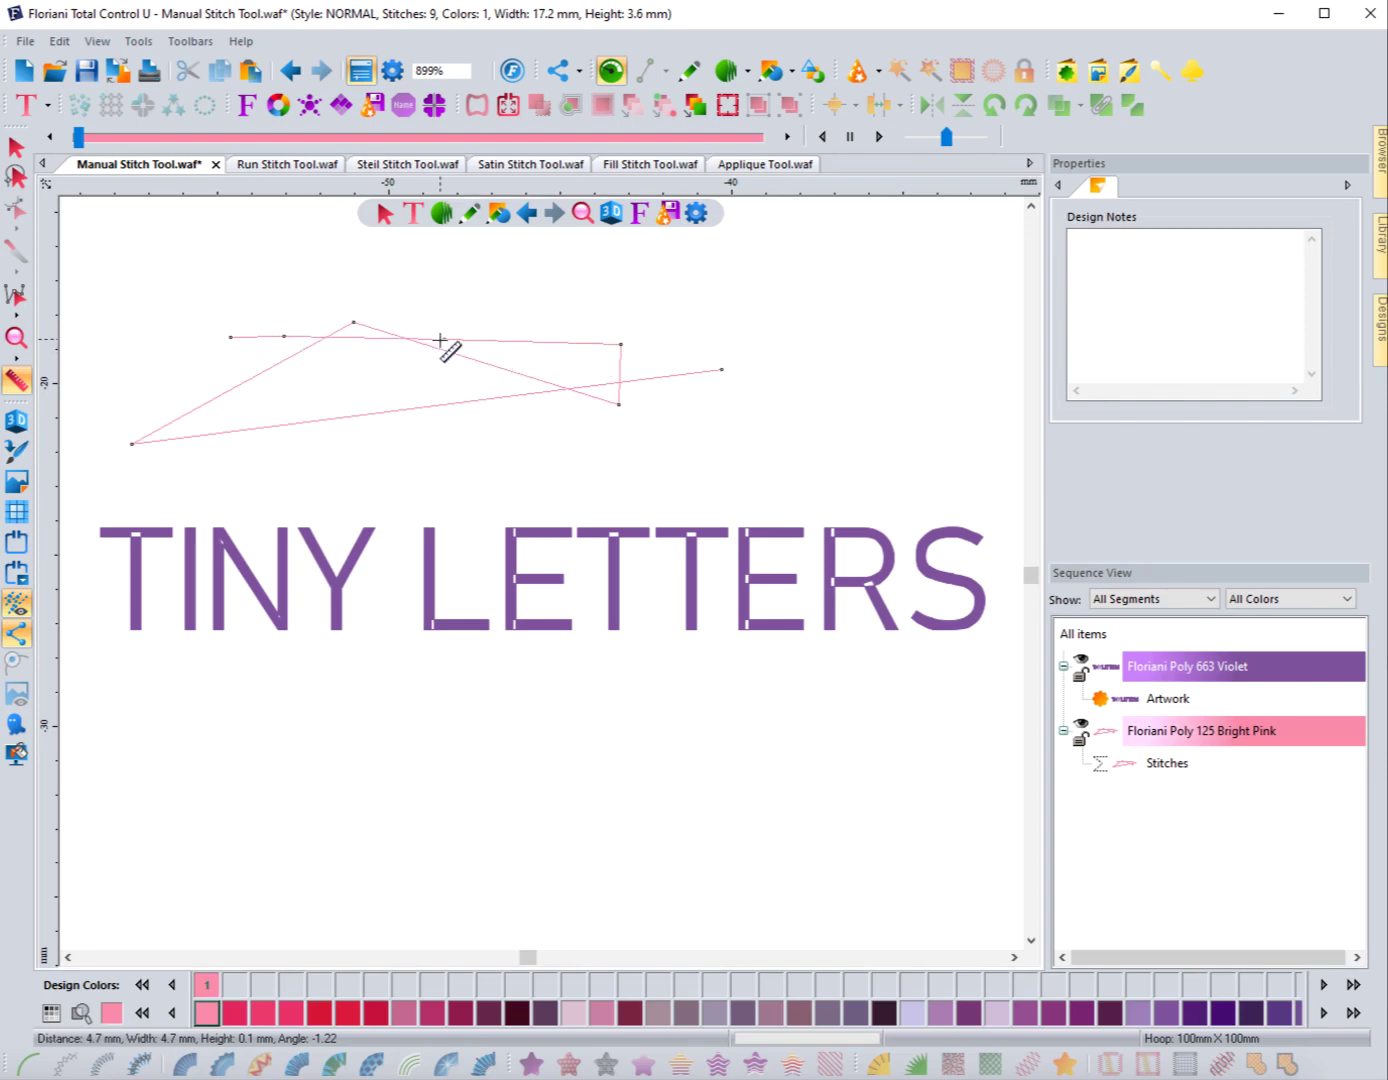
drag(445, 340, 621, 347)
drag(620, 346, 722, 371)
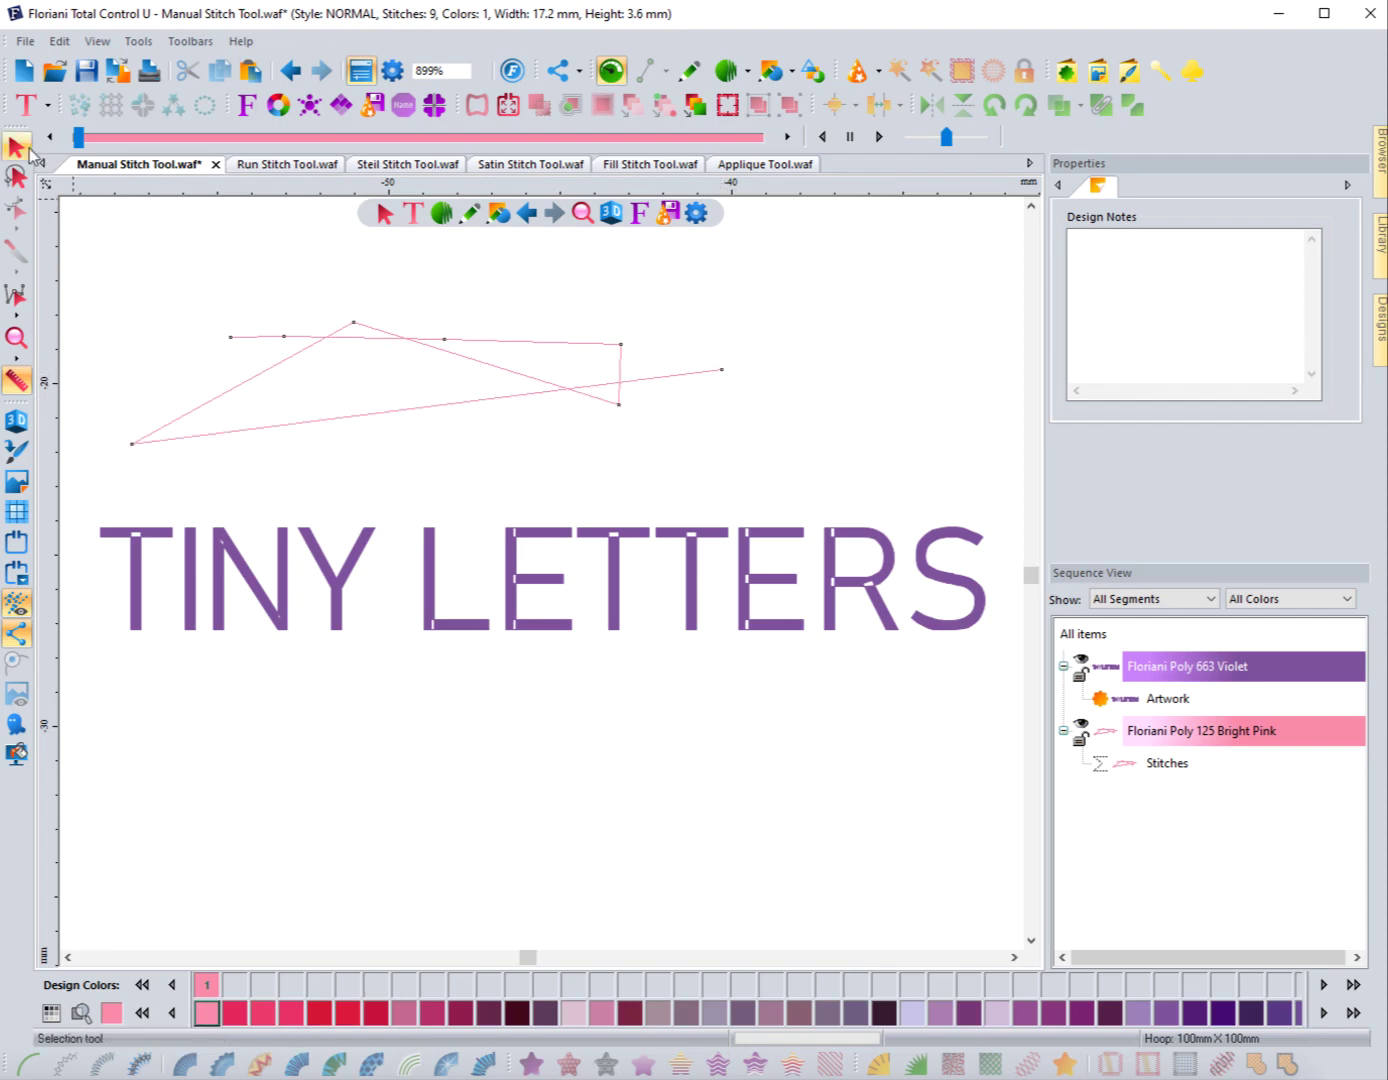
click(16, 147)
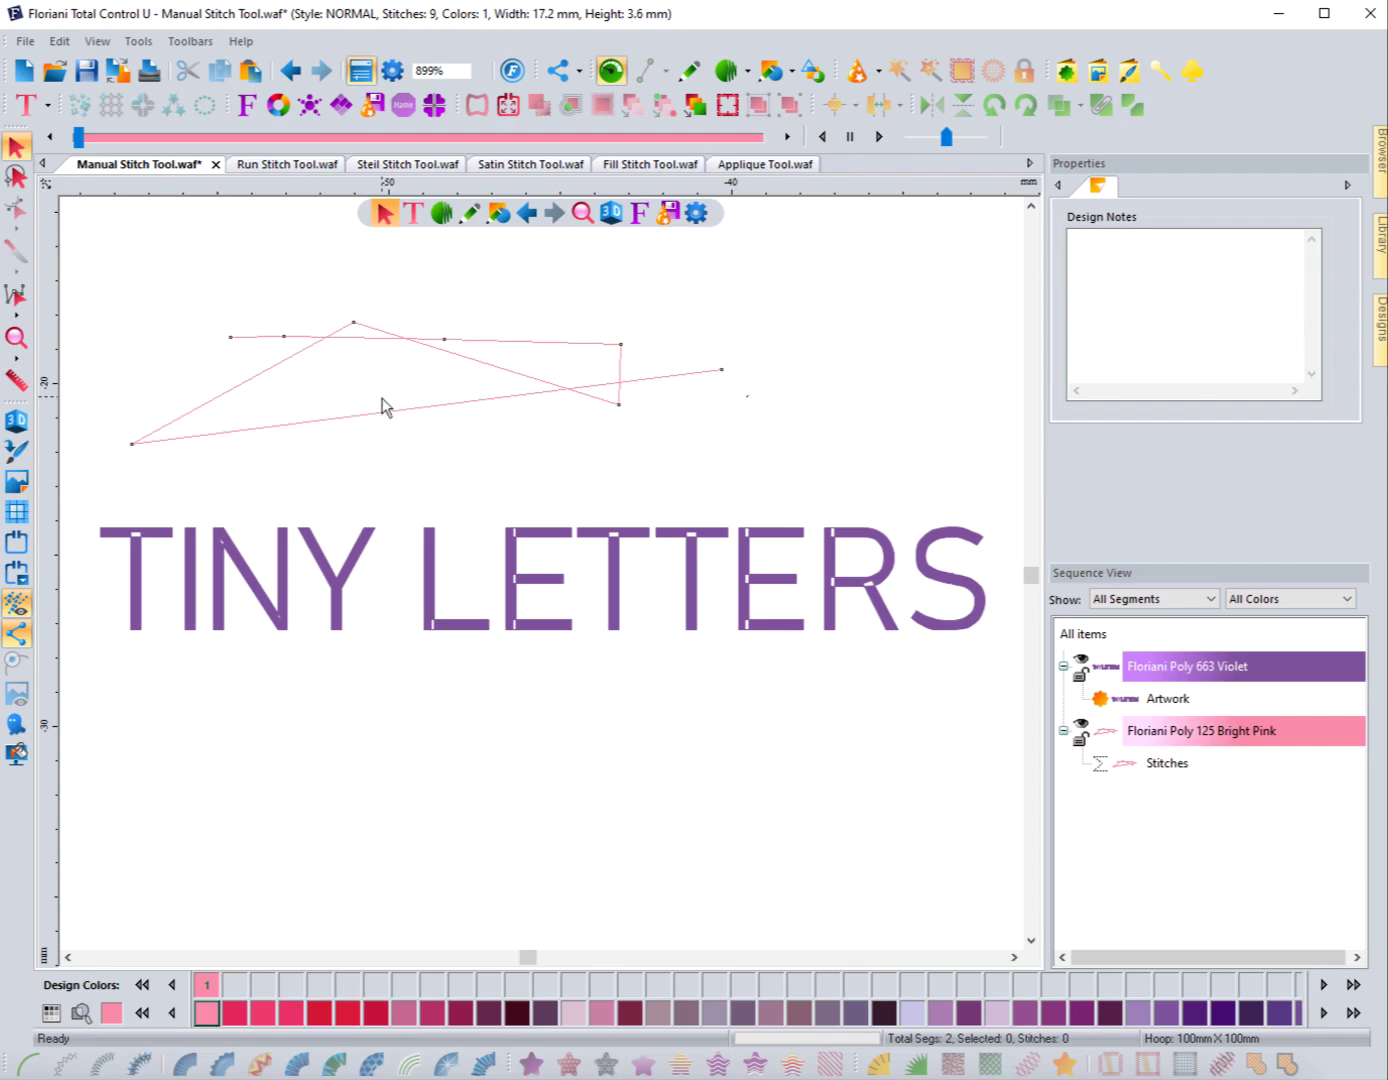
click(133, 445)
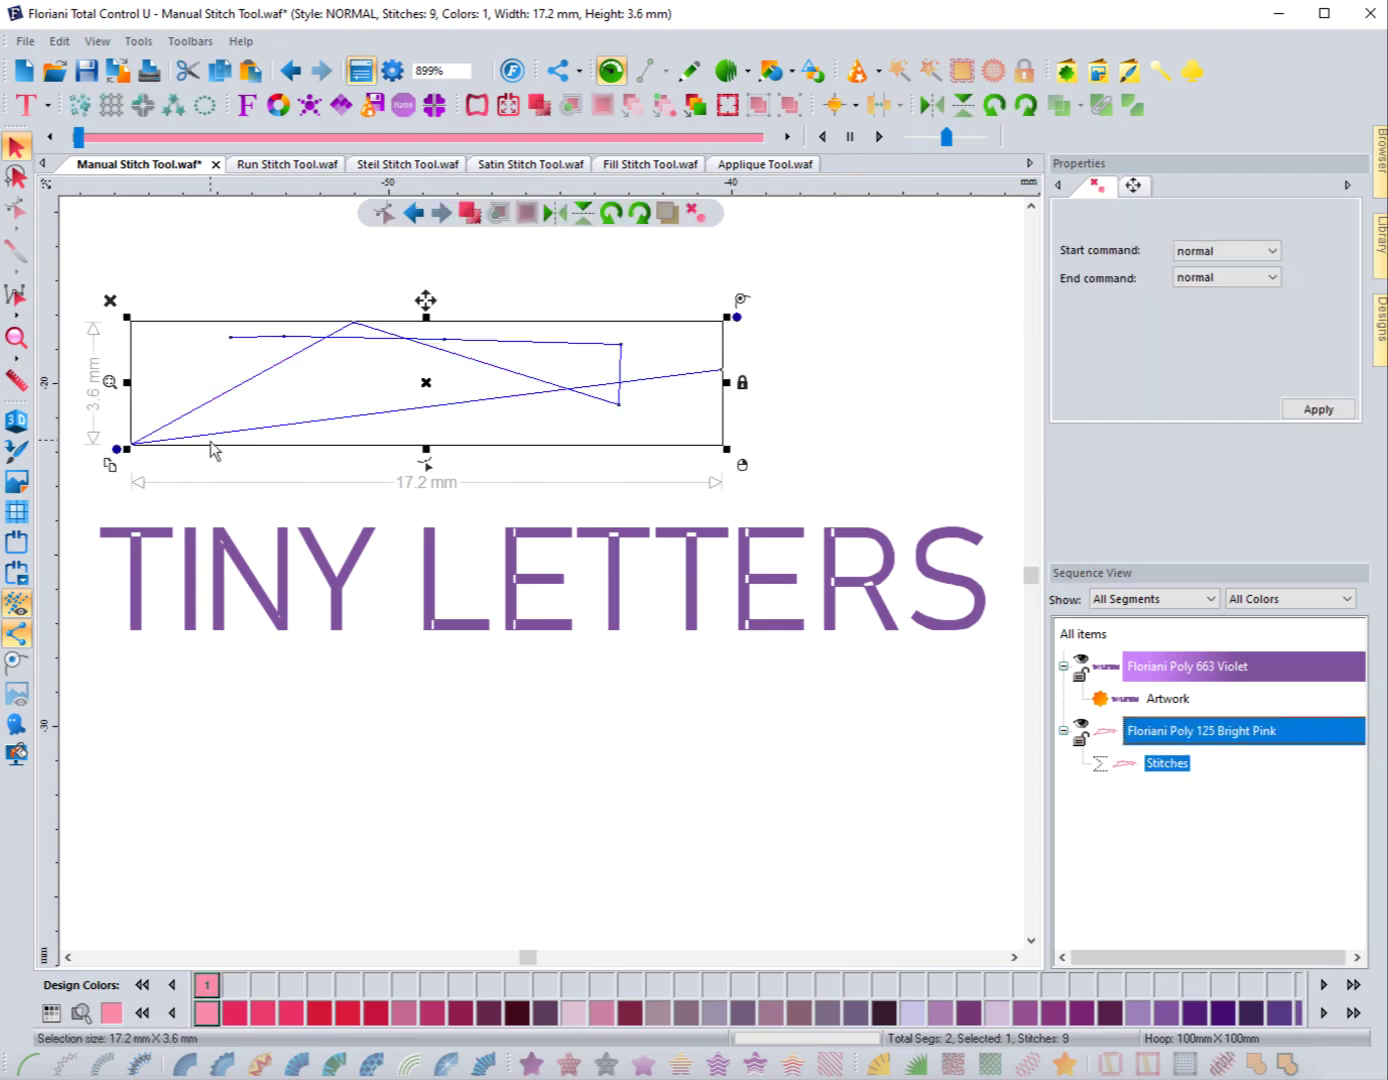
click(364, 406)
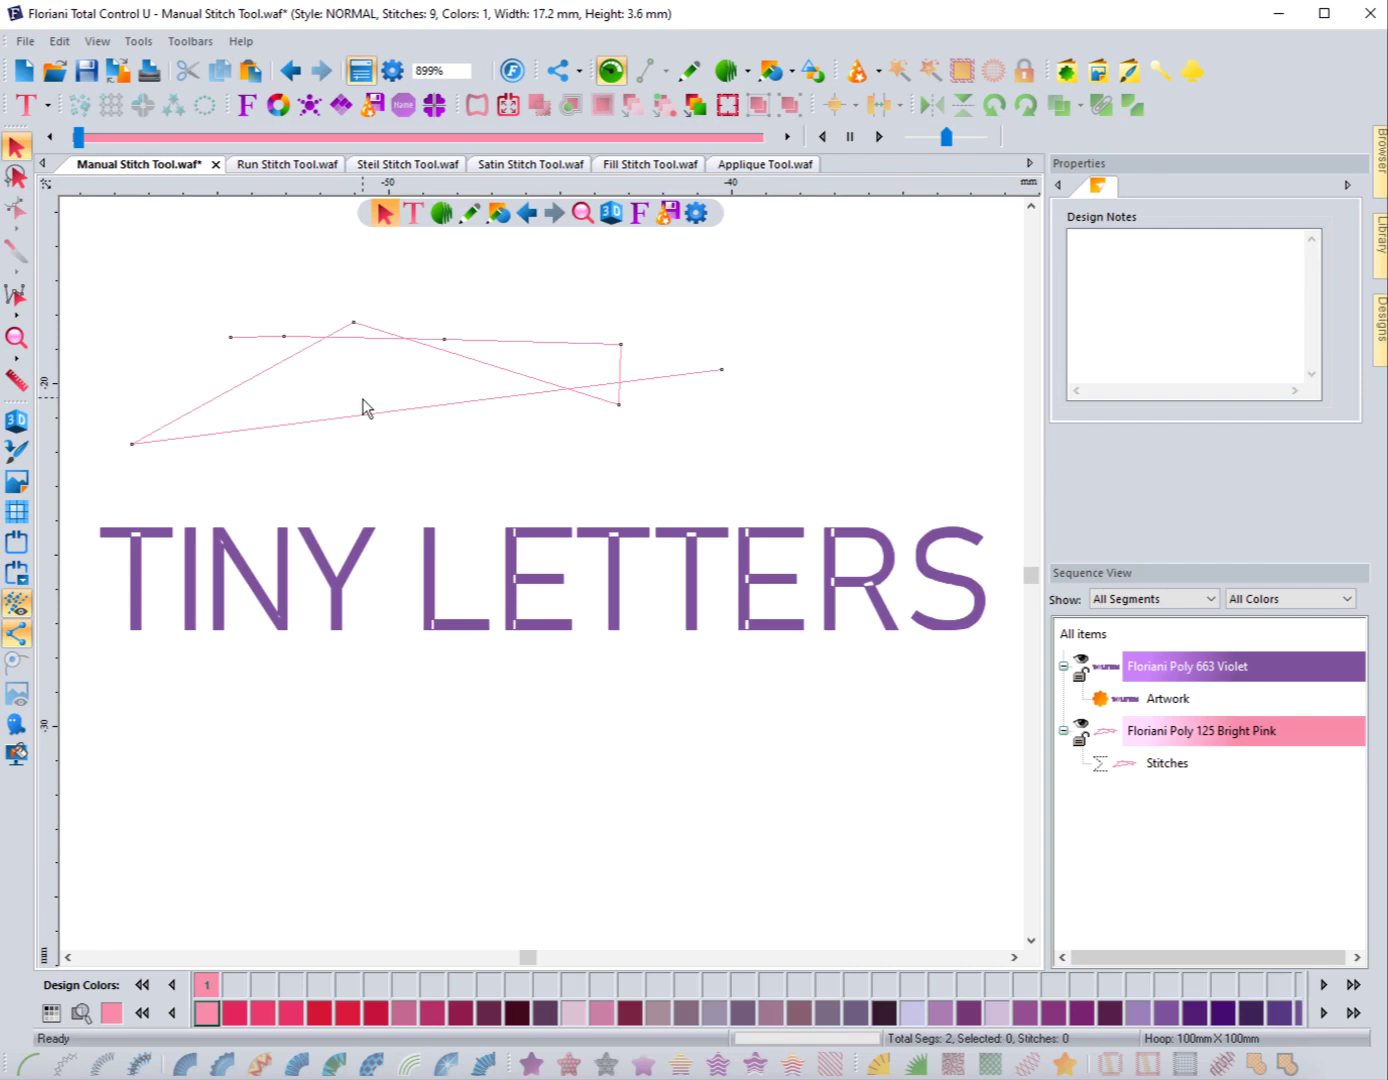
click(443, 340)
Draw a second, three-point Manual Stitch run just above the first pink run
click(440, 216)
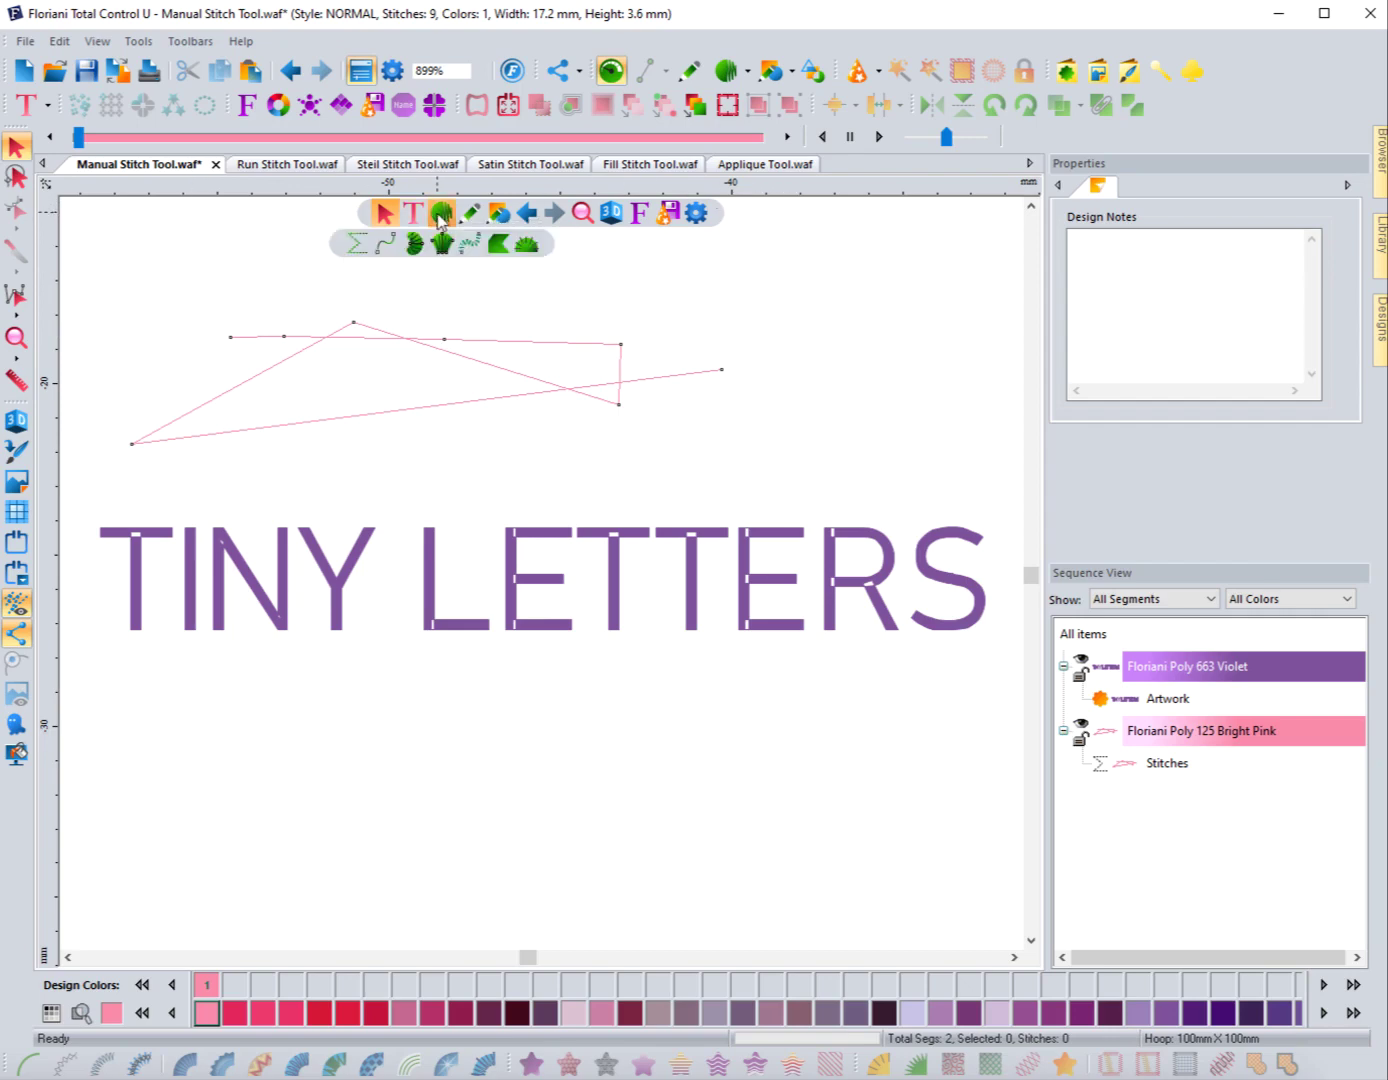
click(353, 245)
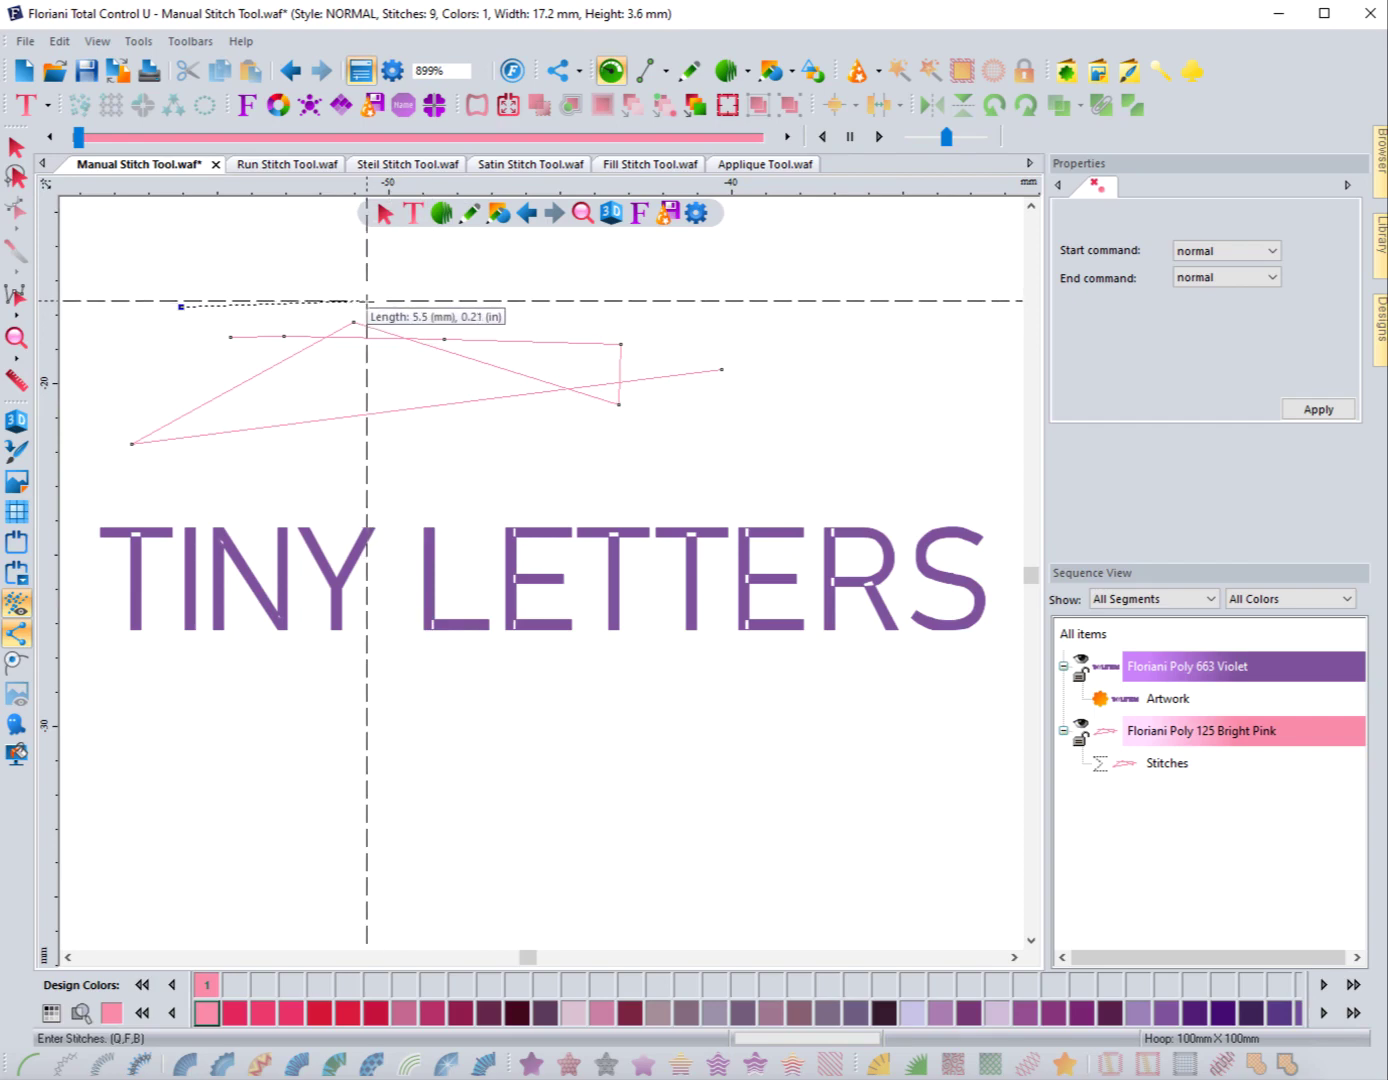
click(361, 301)
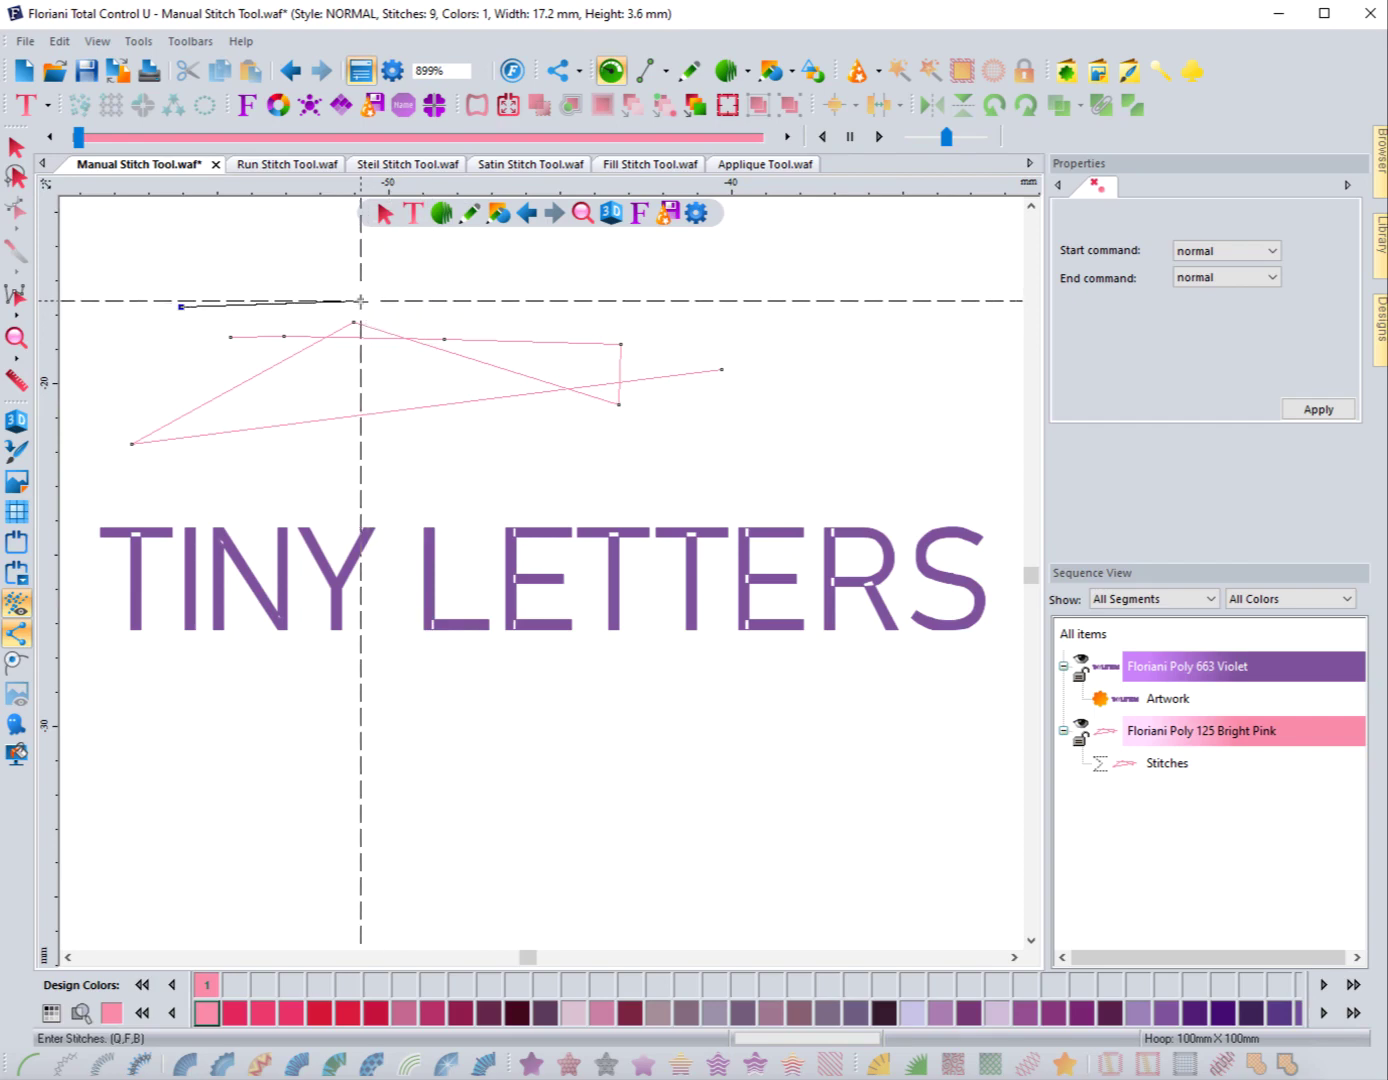
click(542, 309)
key(Return)
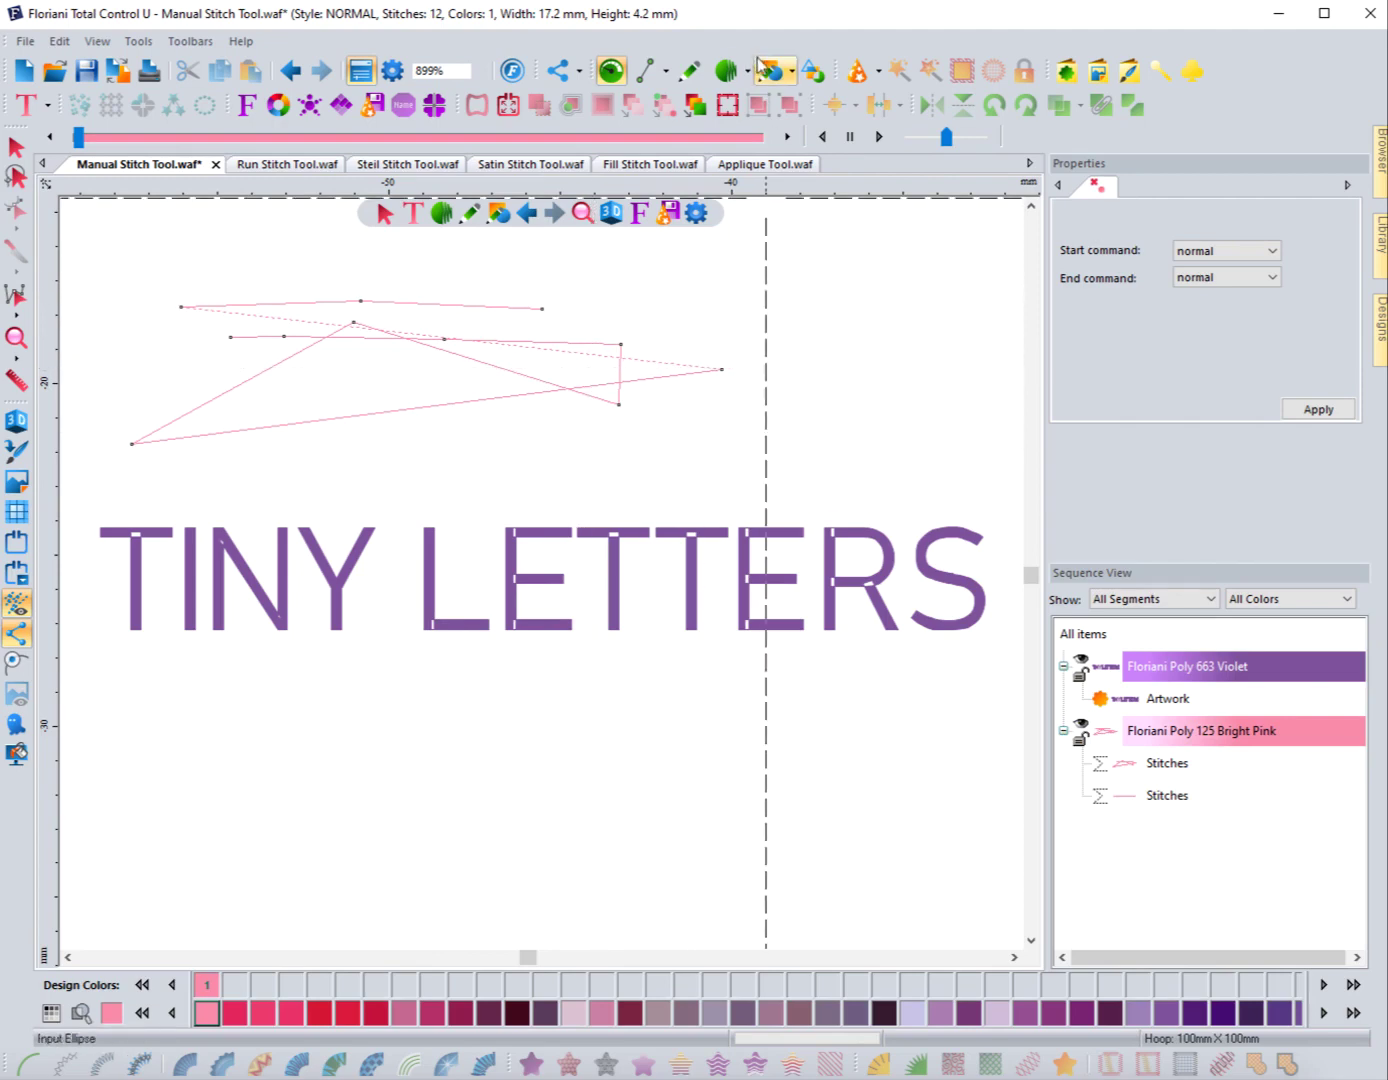
Draw a circle artwork about 1.0 mm in diameter beside the stitch runs and open its size properties
click(791, 72)
click(798, 100)
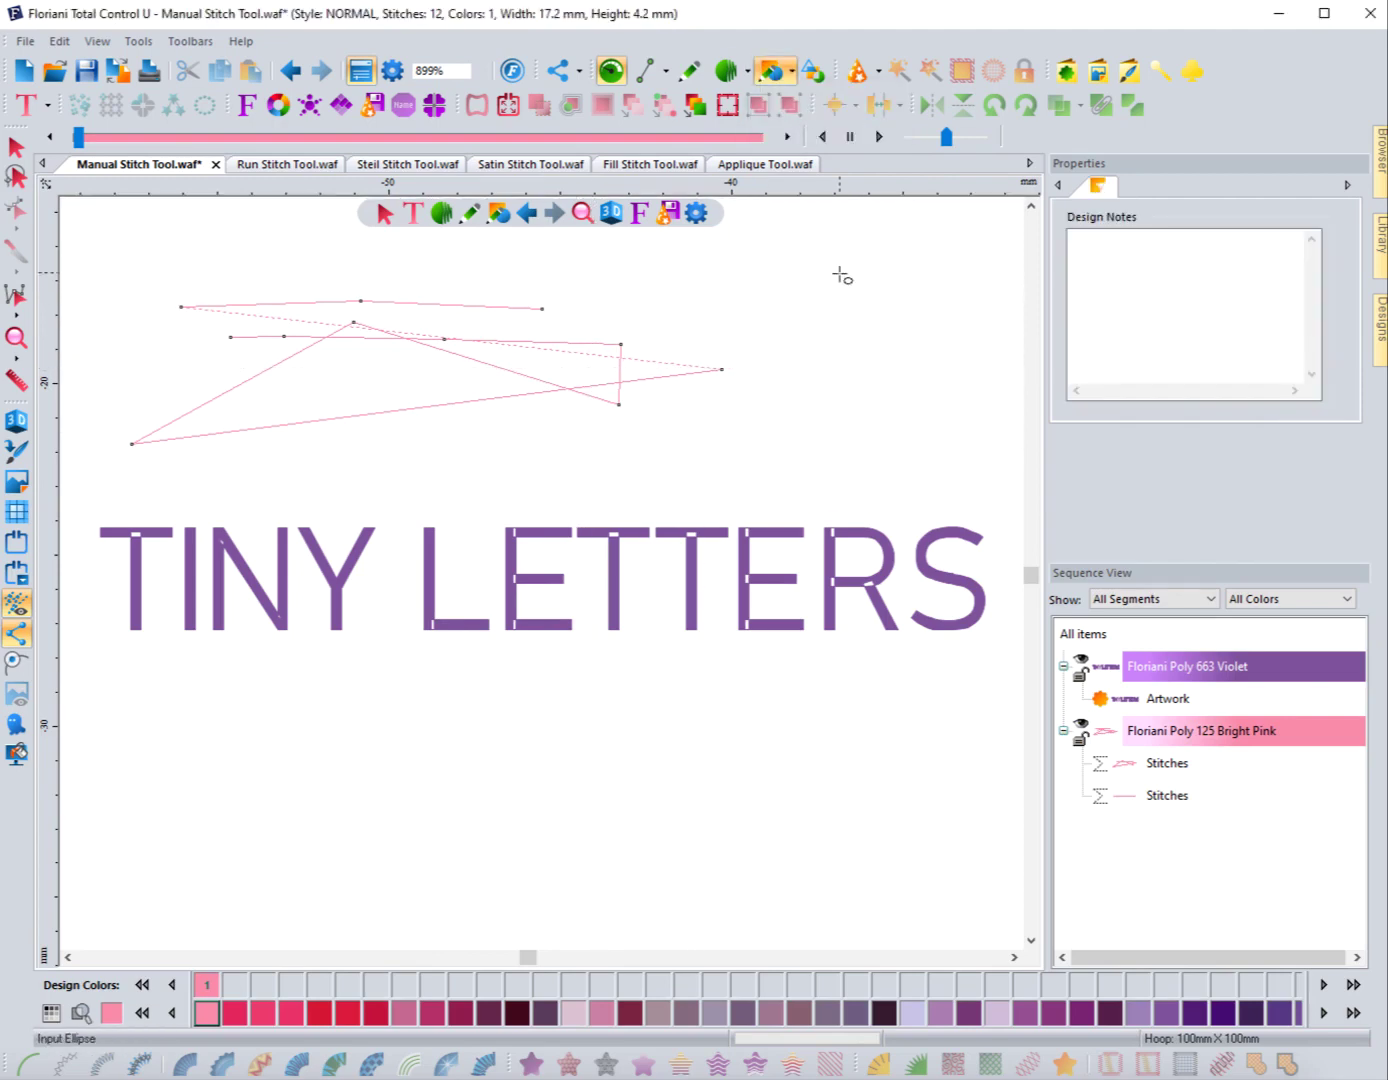
drag(772, 276, 805, 308)
key(Escape)
click(1216, 236)
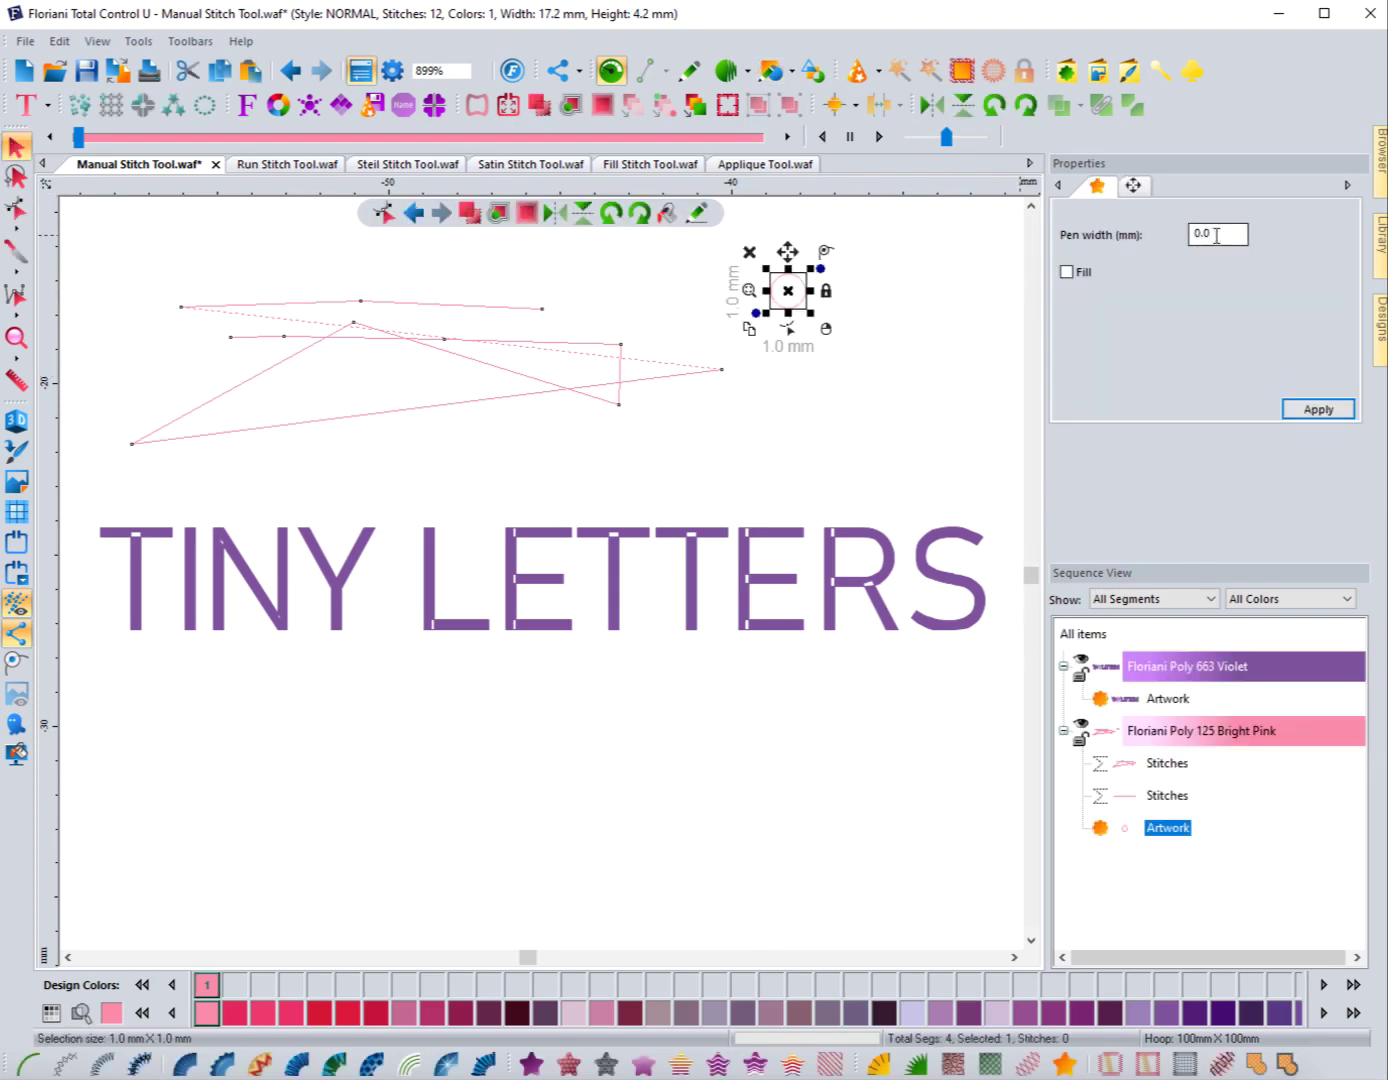
click(1131, 187)
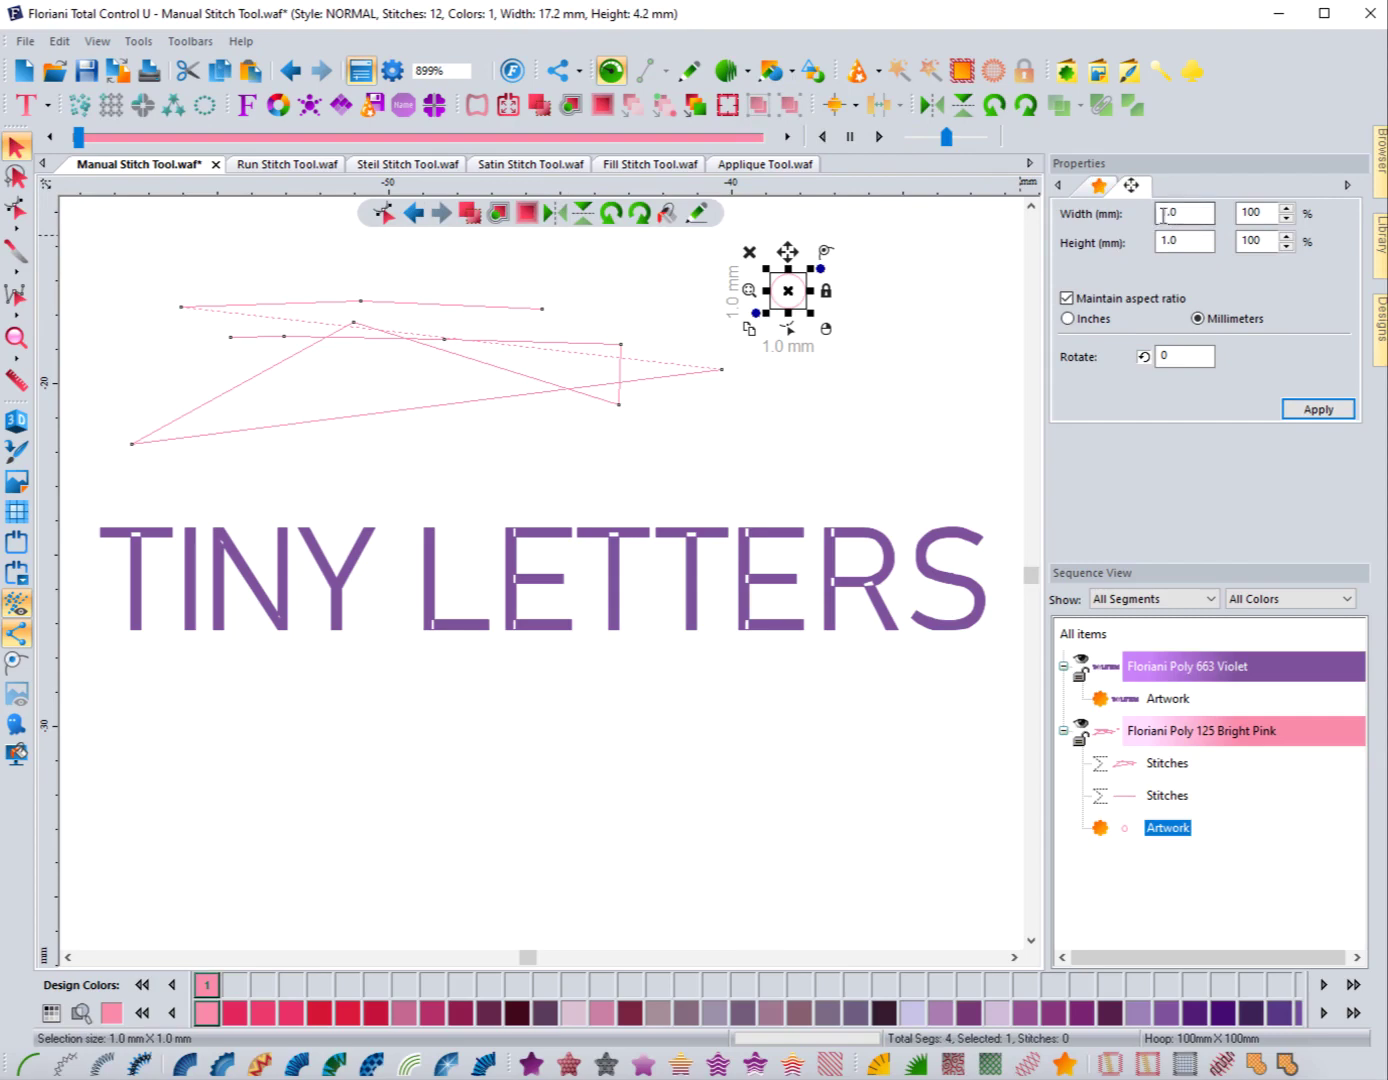
Set the circle's width to 3 mm with its proportions kept, and place a copy just beside it
click(1180, 213)
drag(1181, 212, 1119, 208)
text(3)
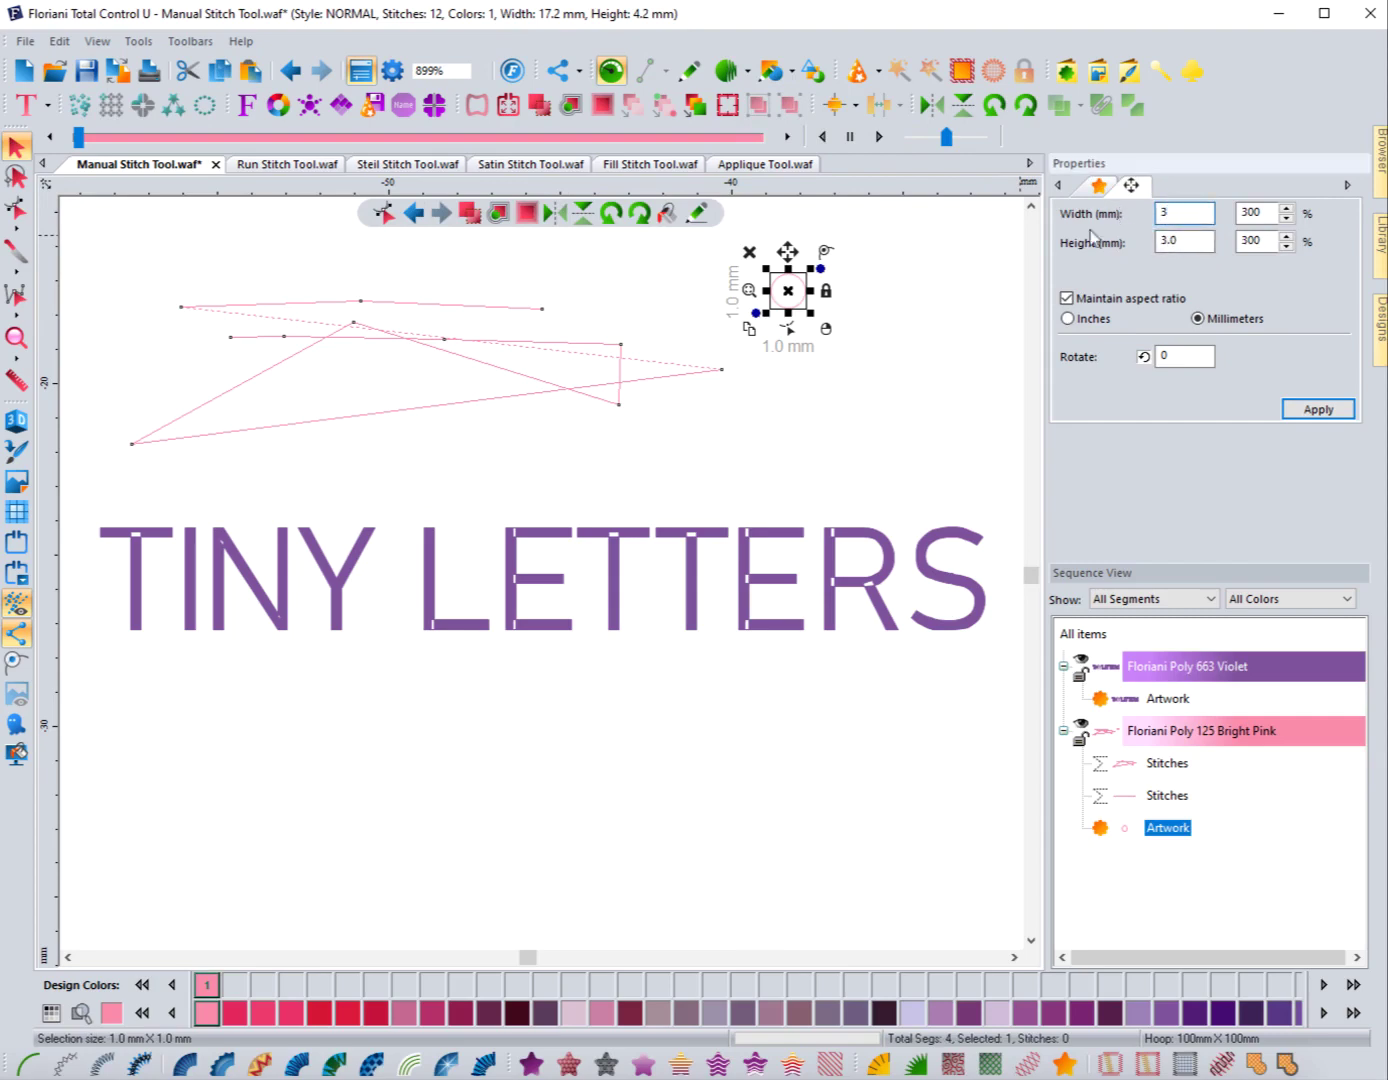
click(1320, 410)
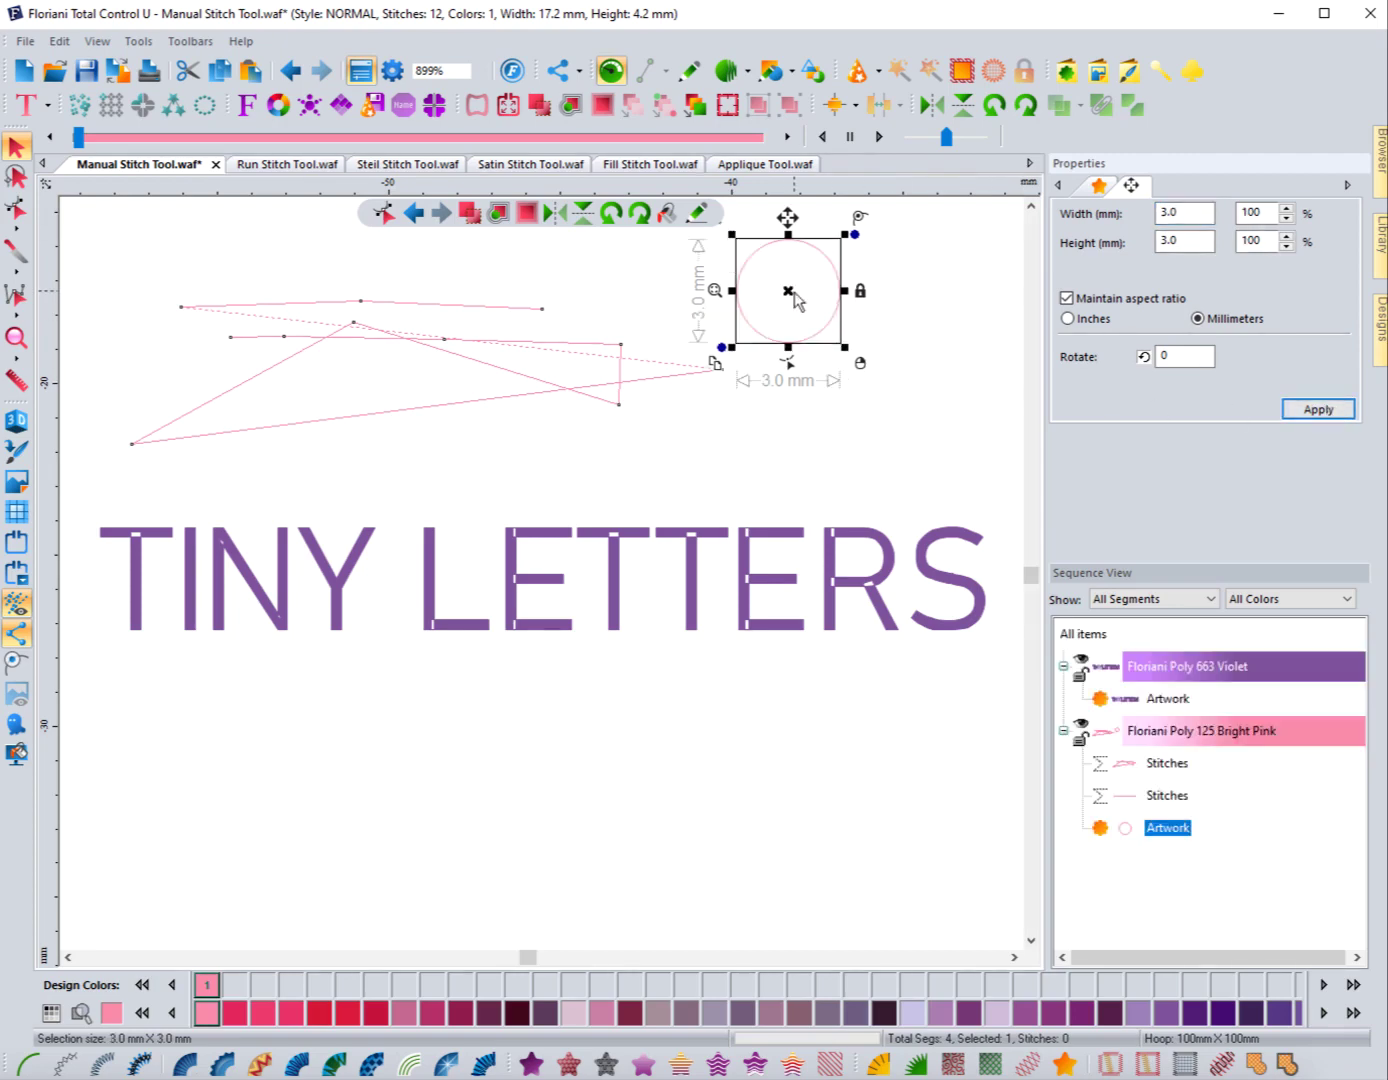
drag(791, 290, 903, 328)
Convert the original 3 mm circle to a satin path, leaving its copy as artwork
click(16, 337)
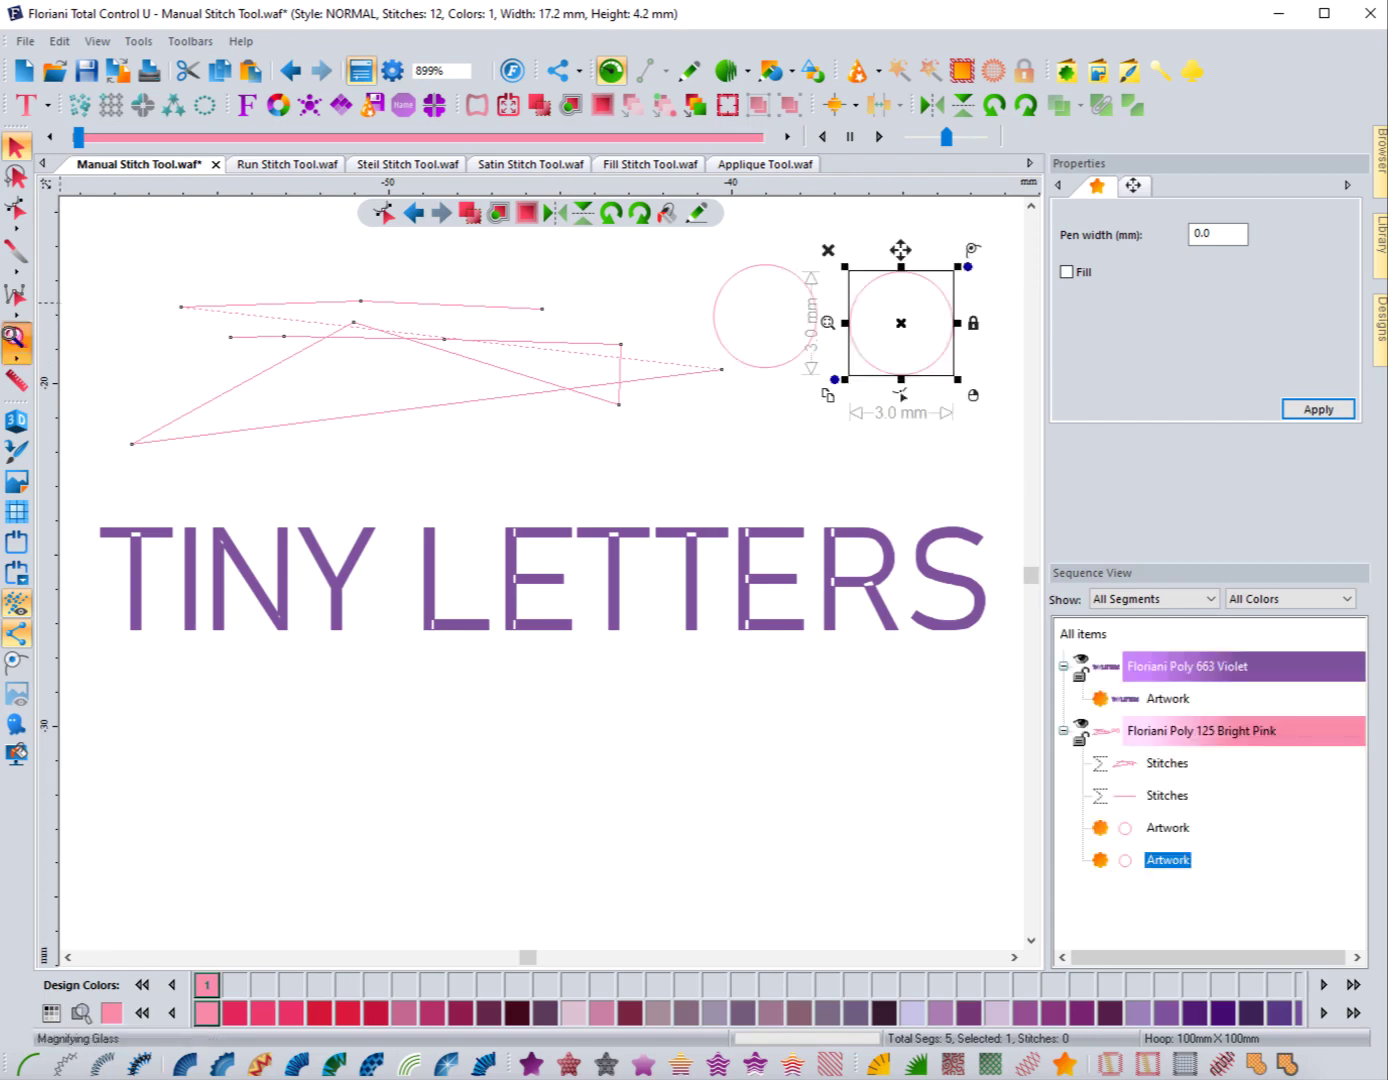
drag(688, 249, 981, 405)
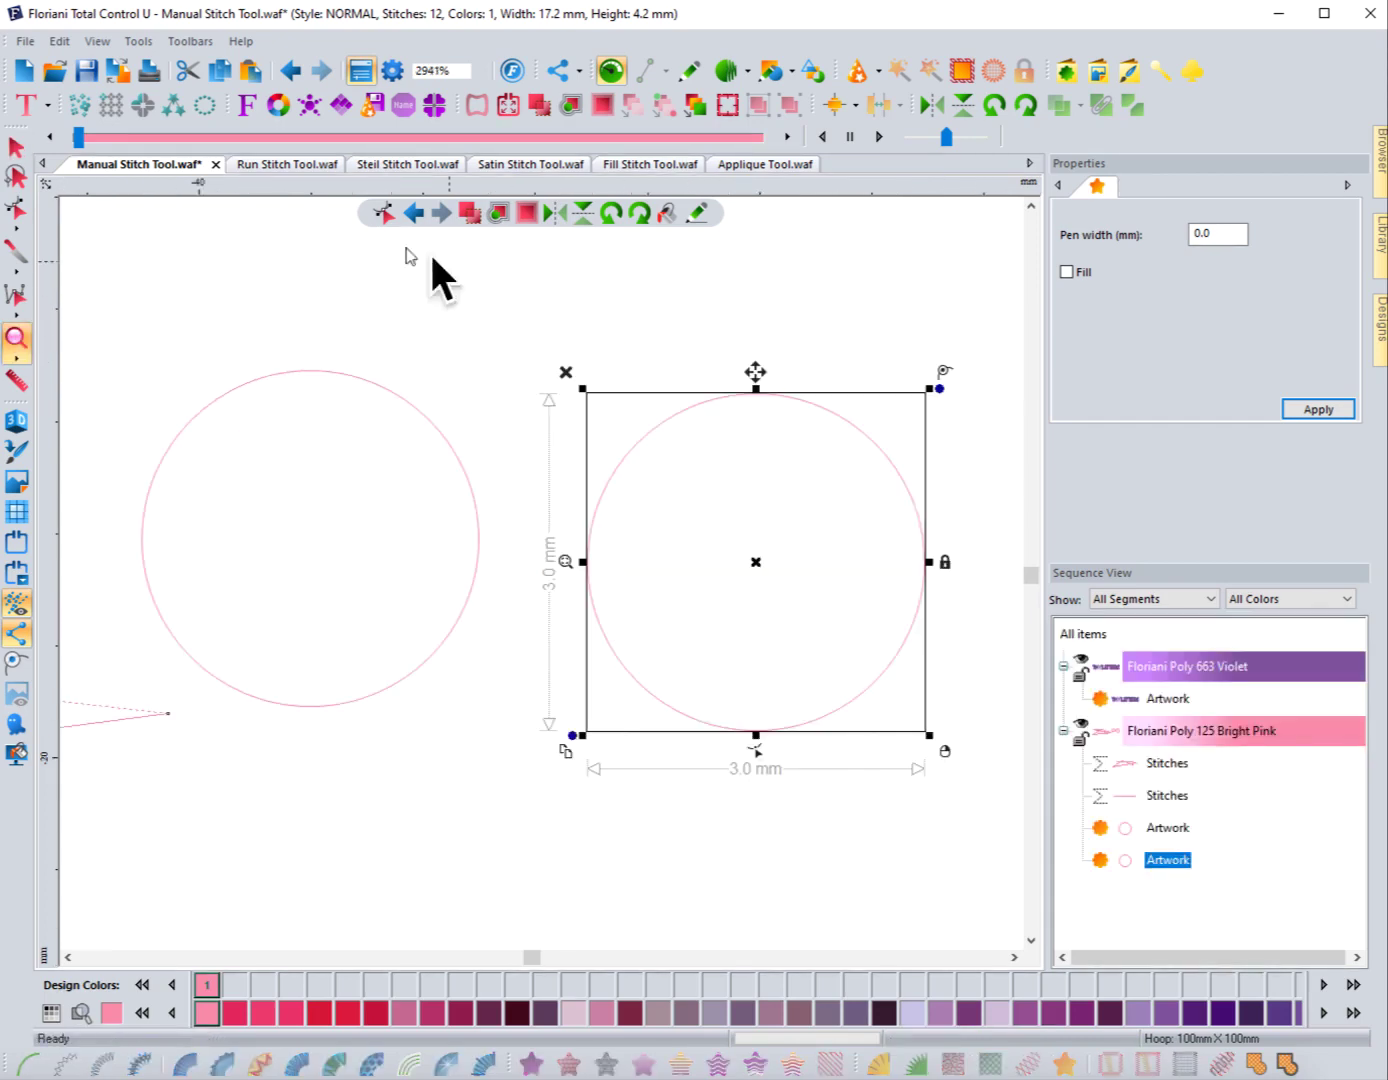
click(16, 148)
click(416, 406)
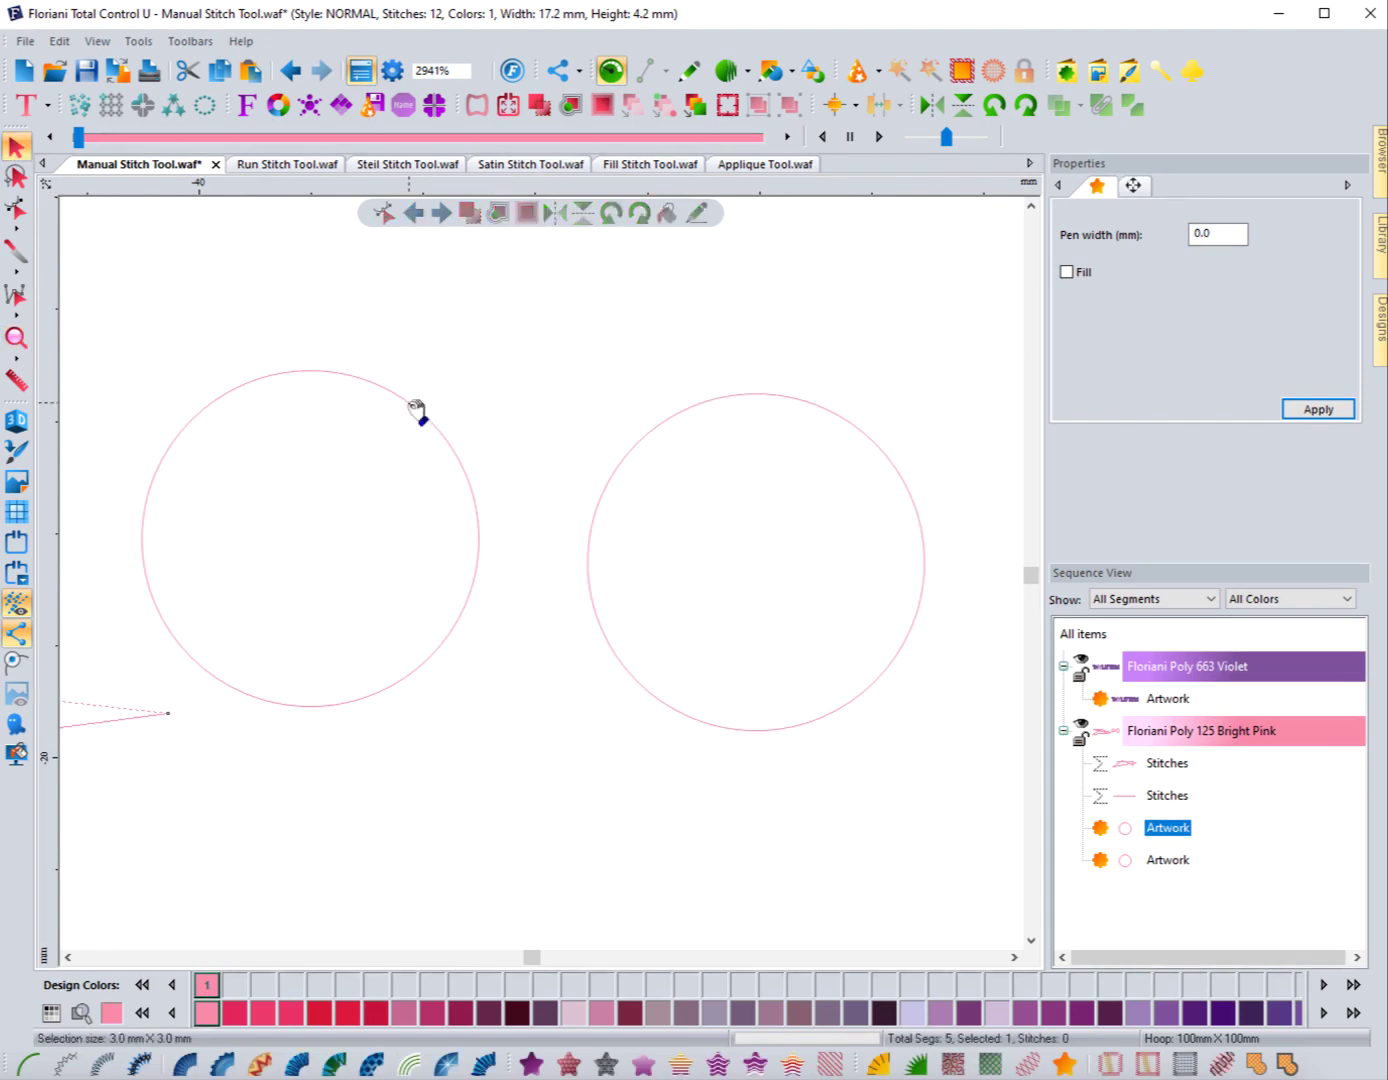
click(486, 1063)
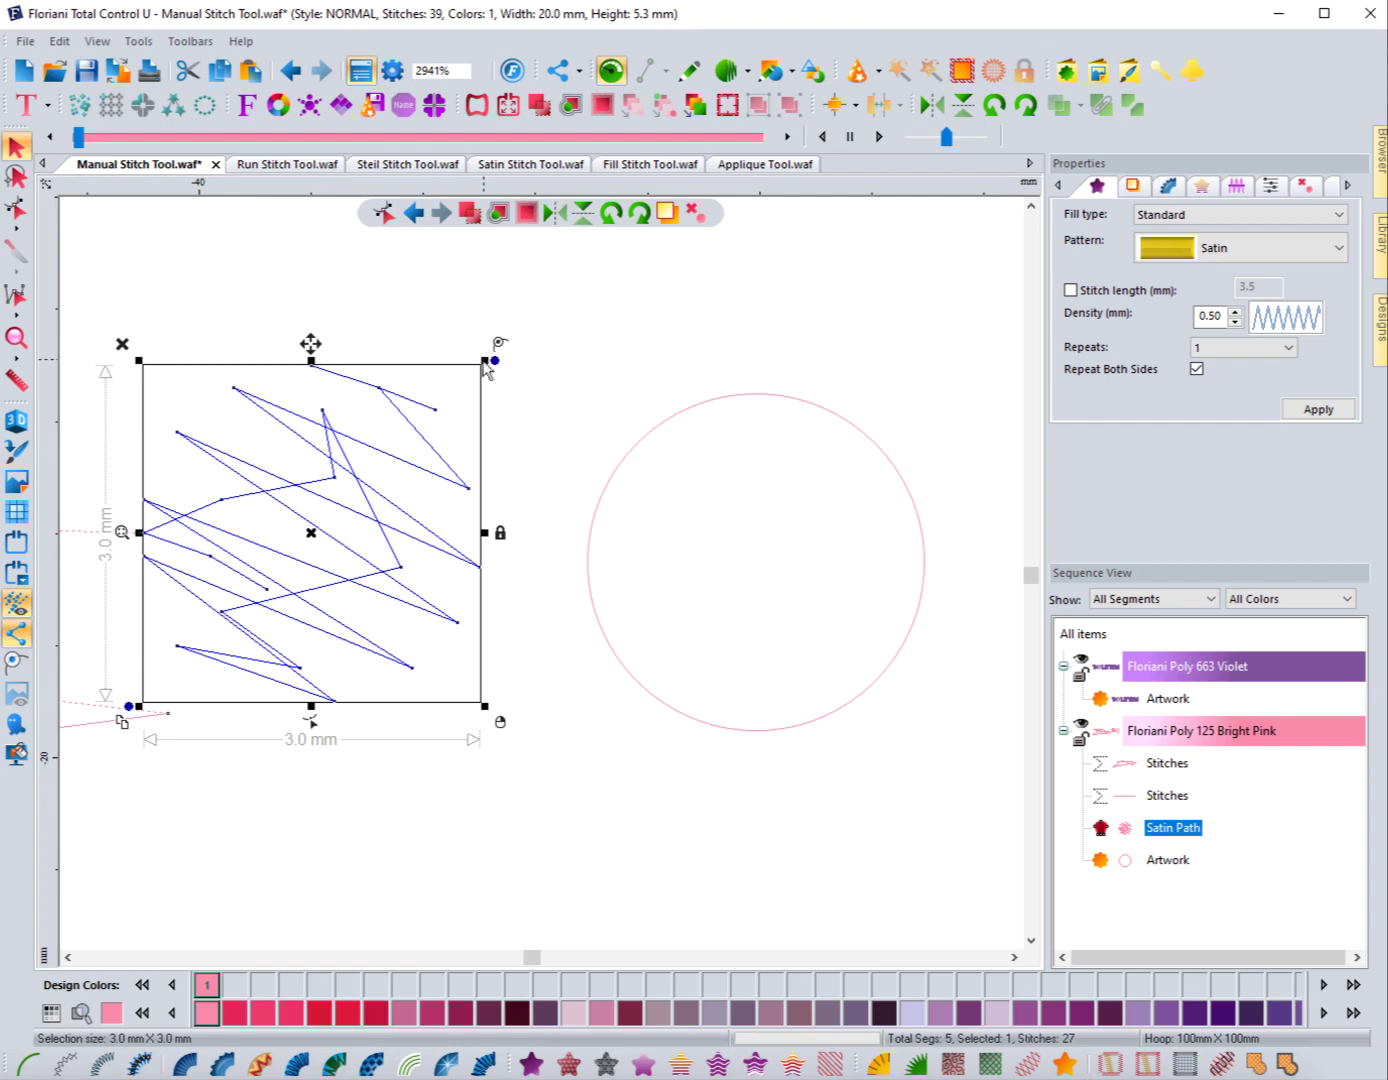
Scale the satin path and the copied circle down together to a combined size of about 4.4 × 2.0 mm
click(217, 304)
drag(80, 278, 948, 805)
drag(930, 364, 645, 540)
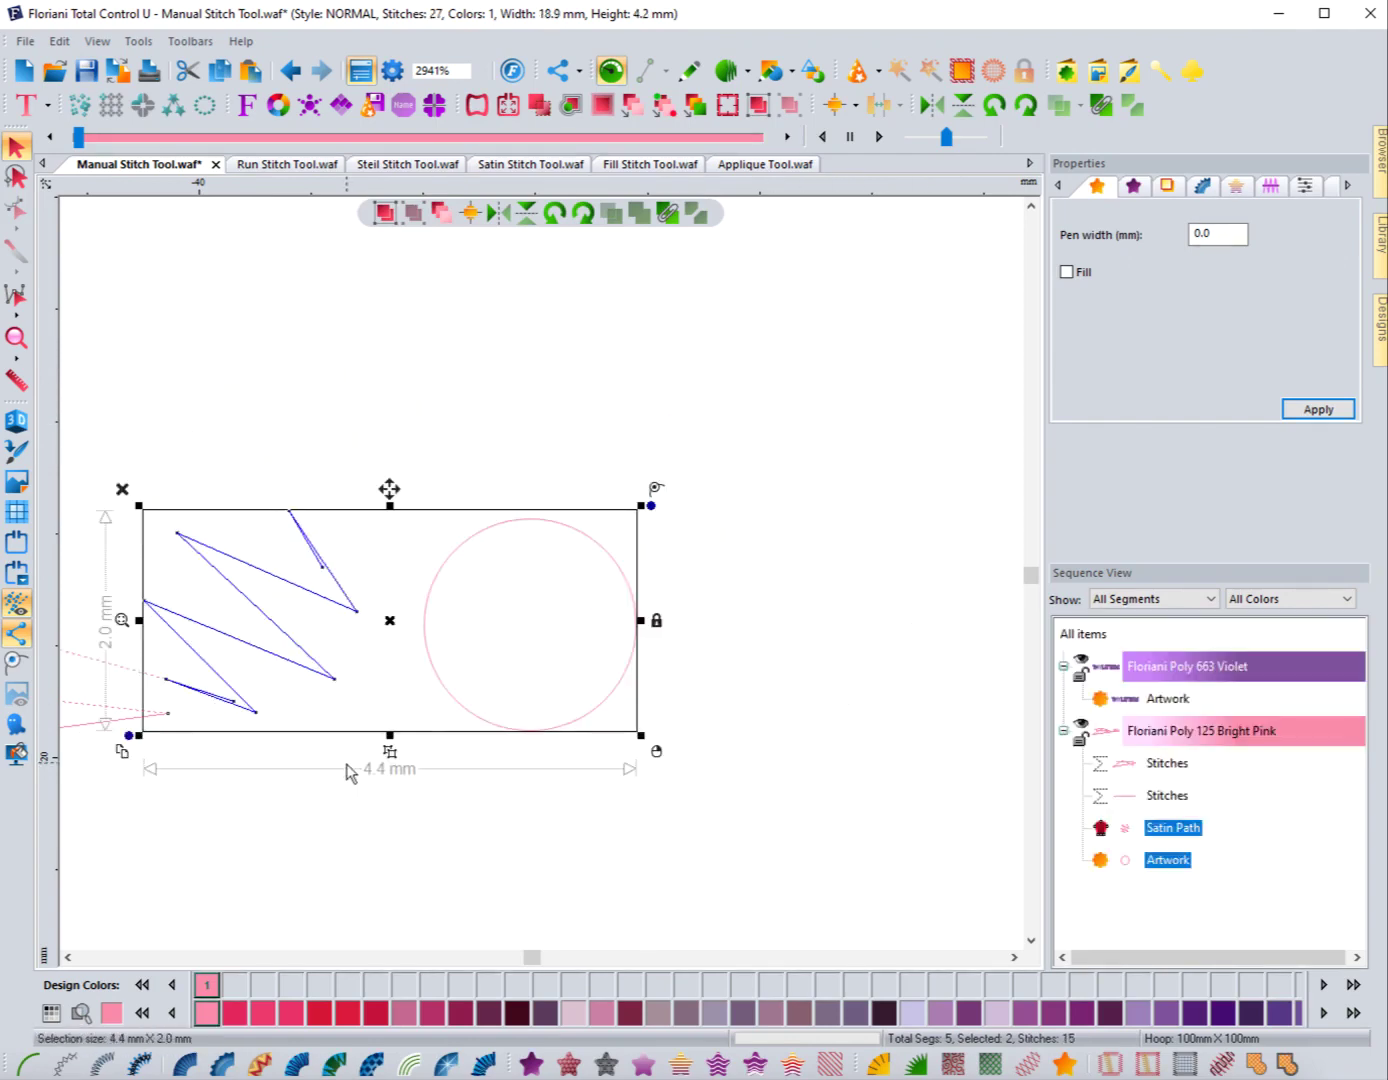
click(347, 772)
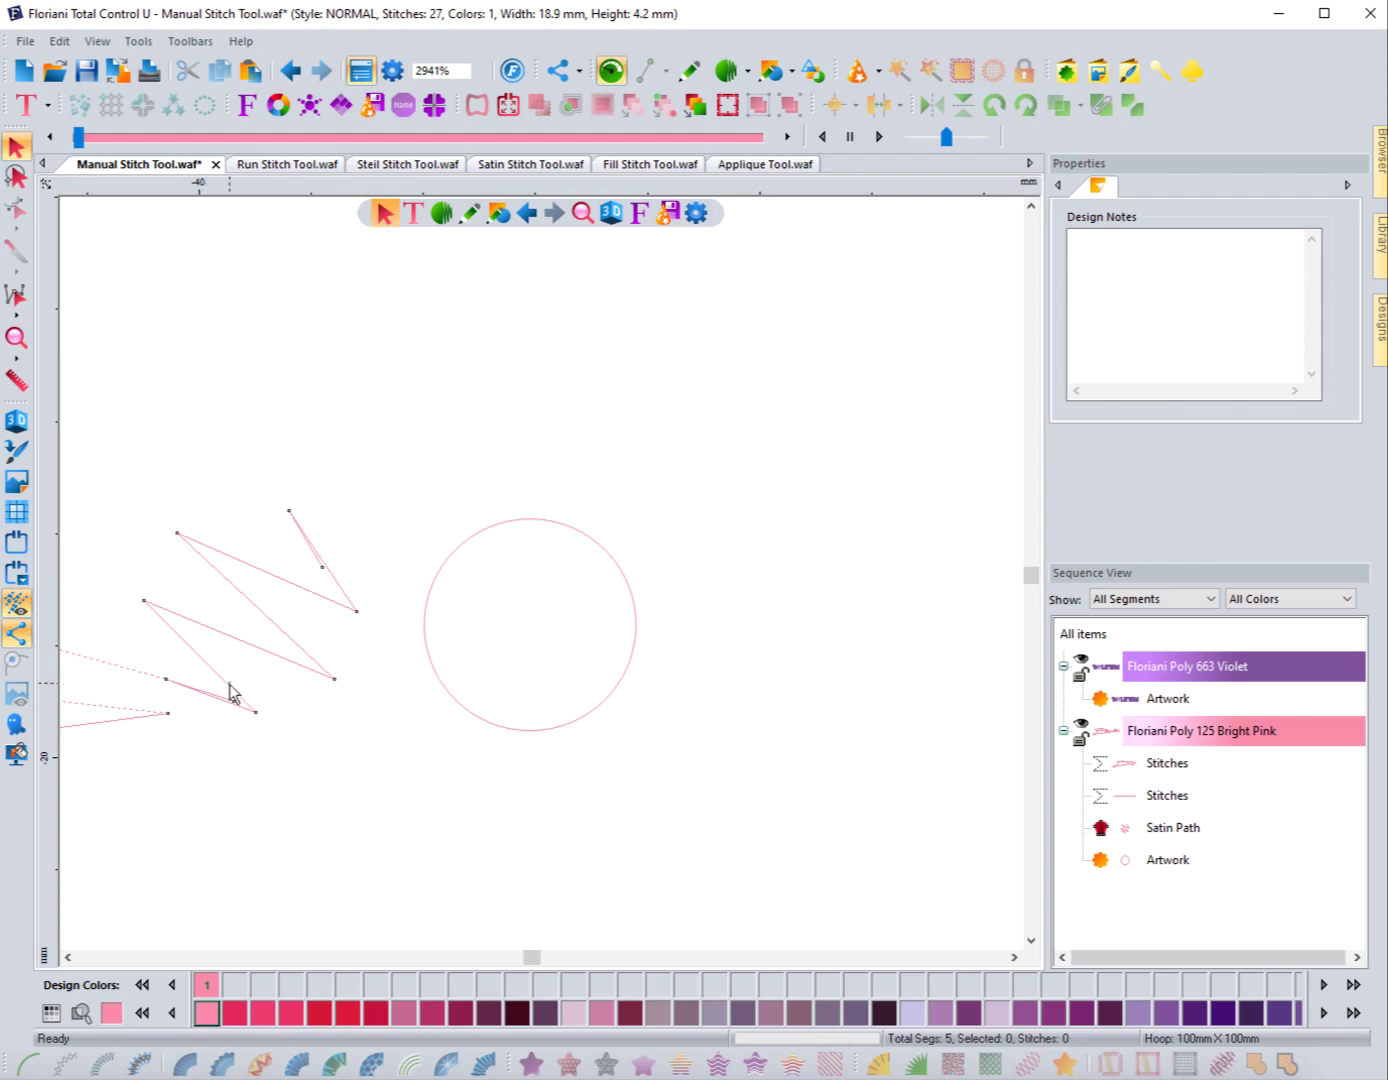
Recolour the satin path with Floriani Poly 6655 Ophelia and show the stitches in 3D
click(342, 687)
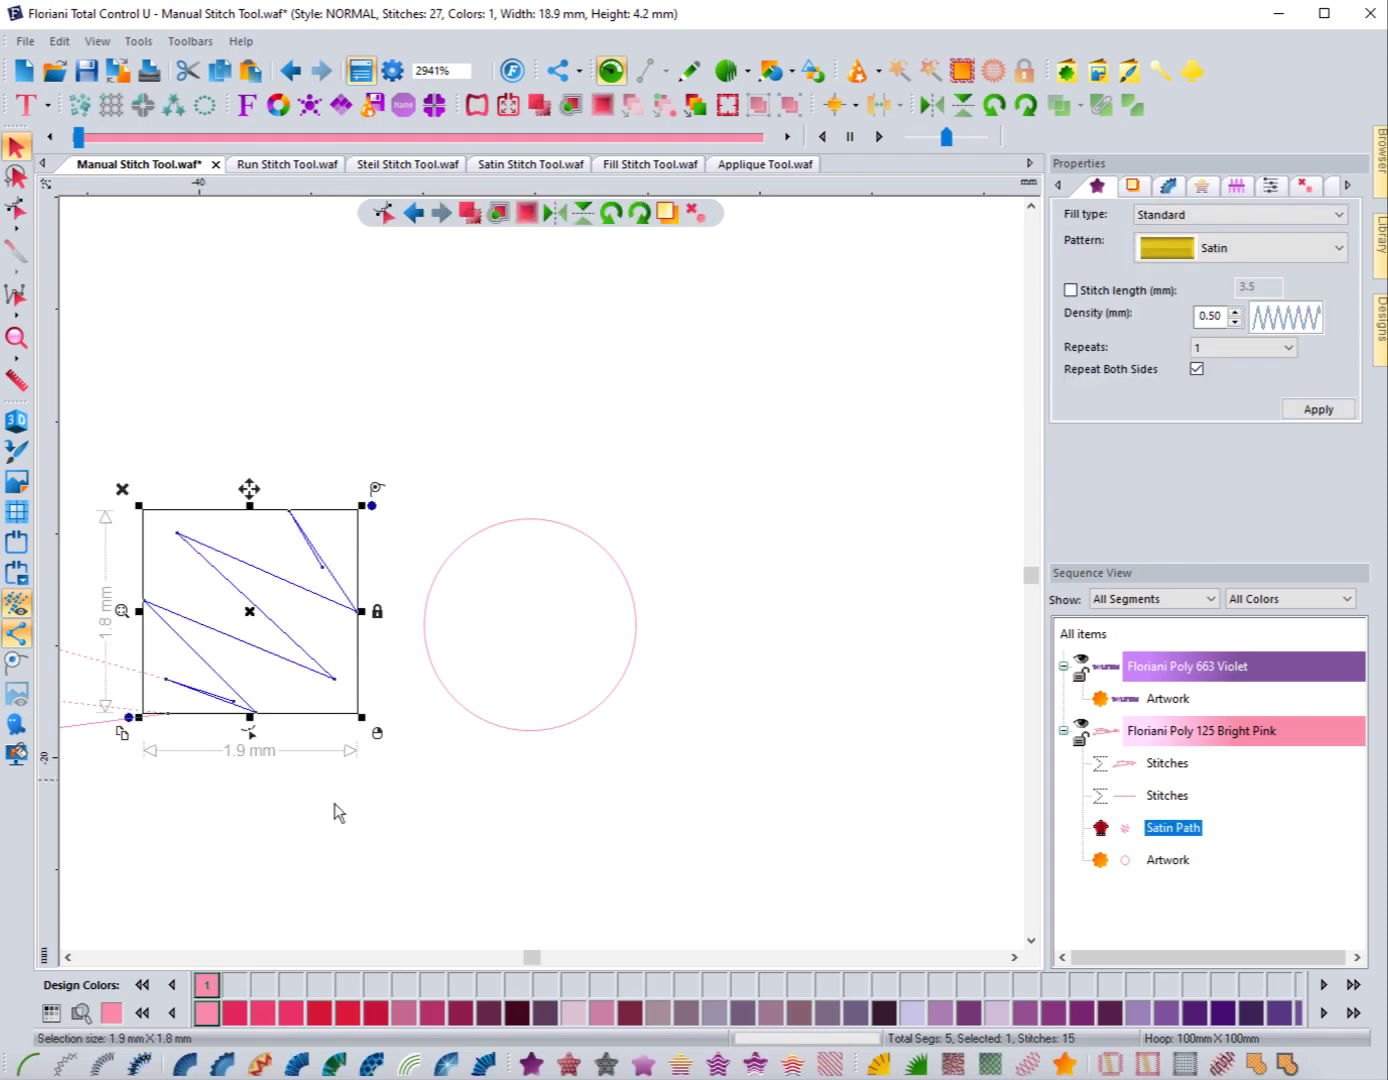
click(568, 1022)
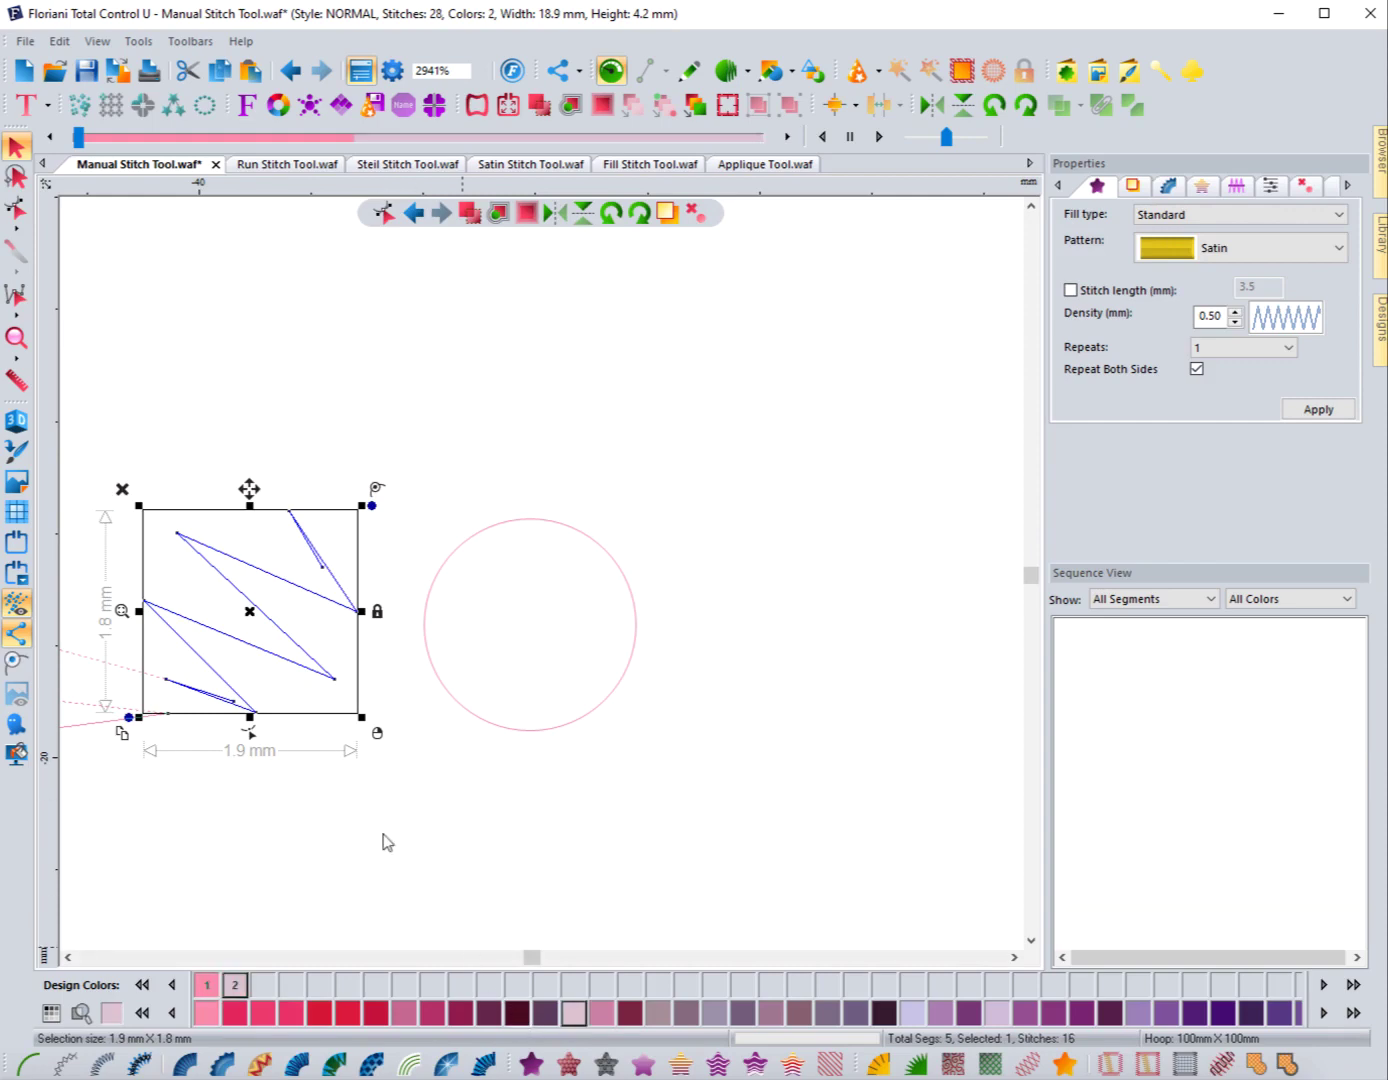
click(264, 695)
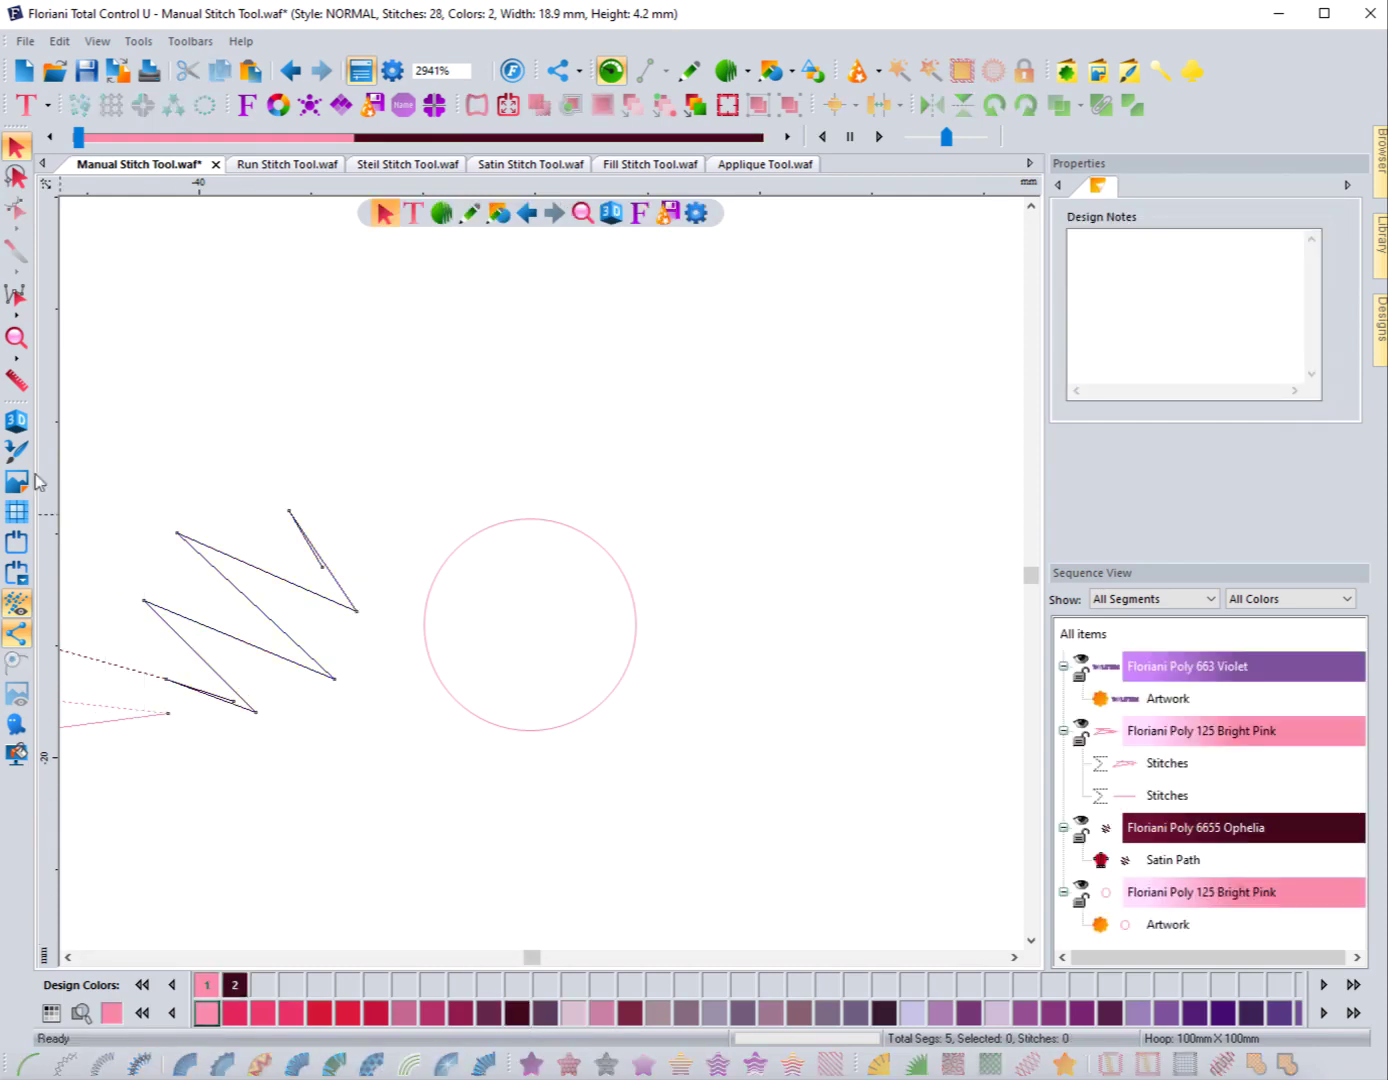
click(16, 421)
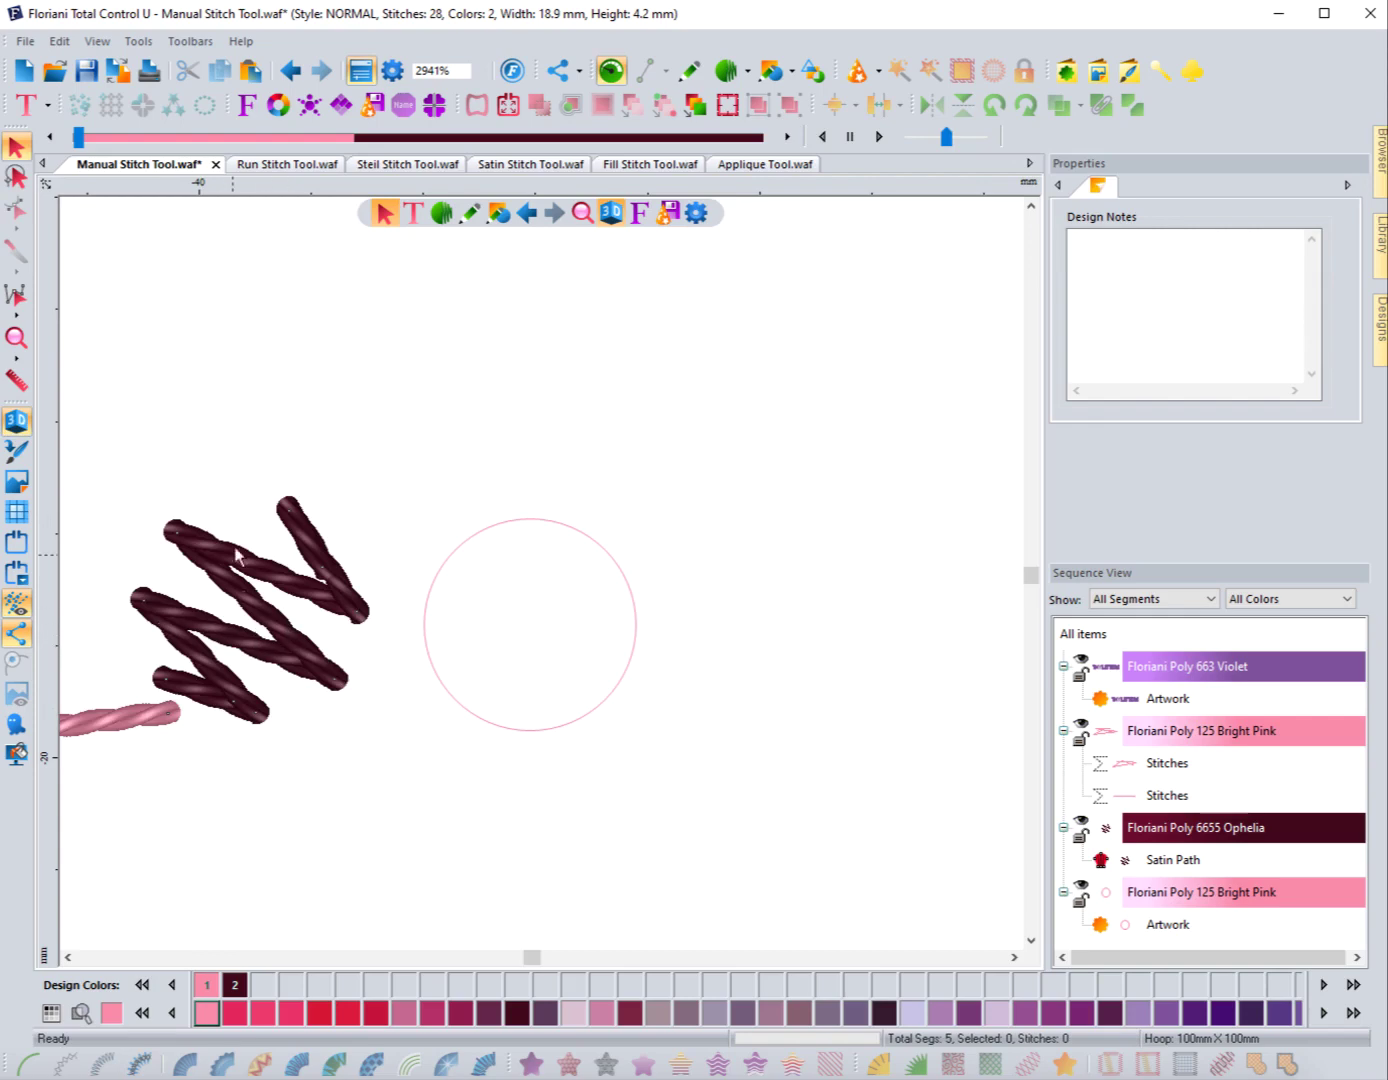
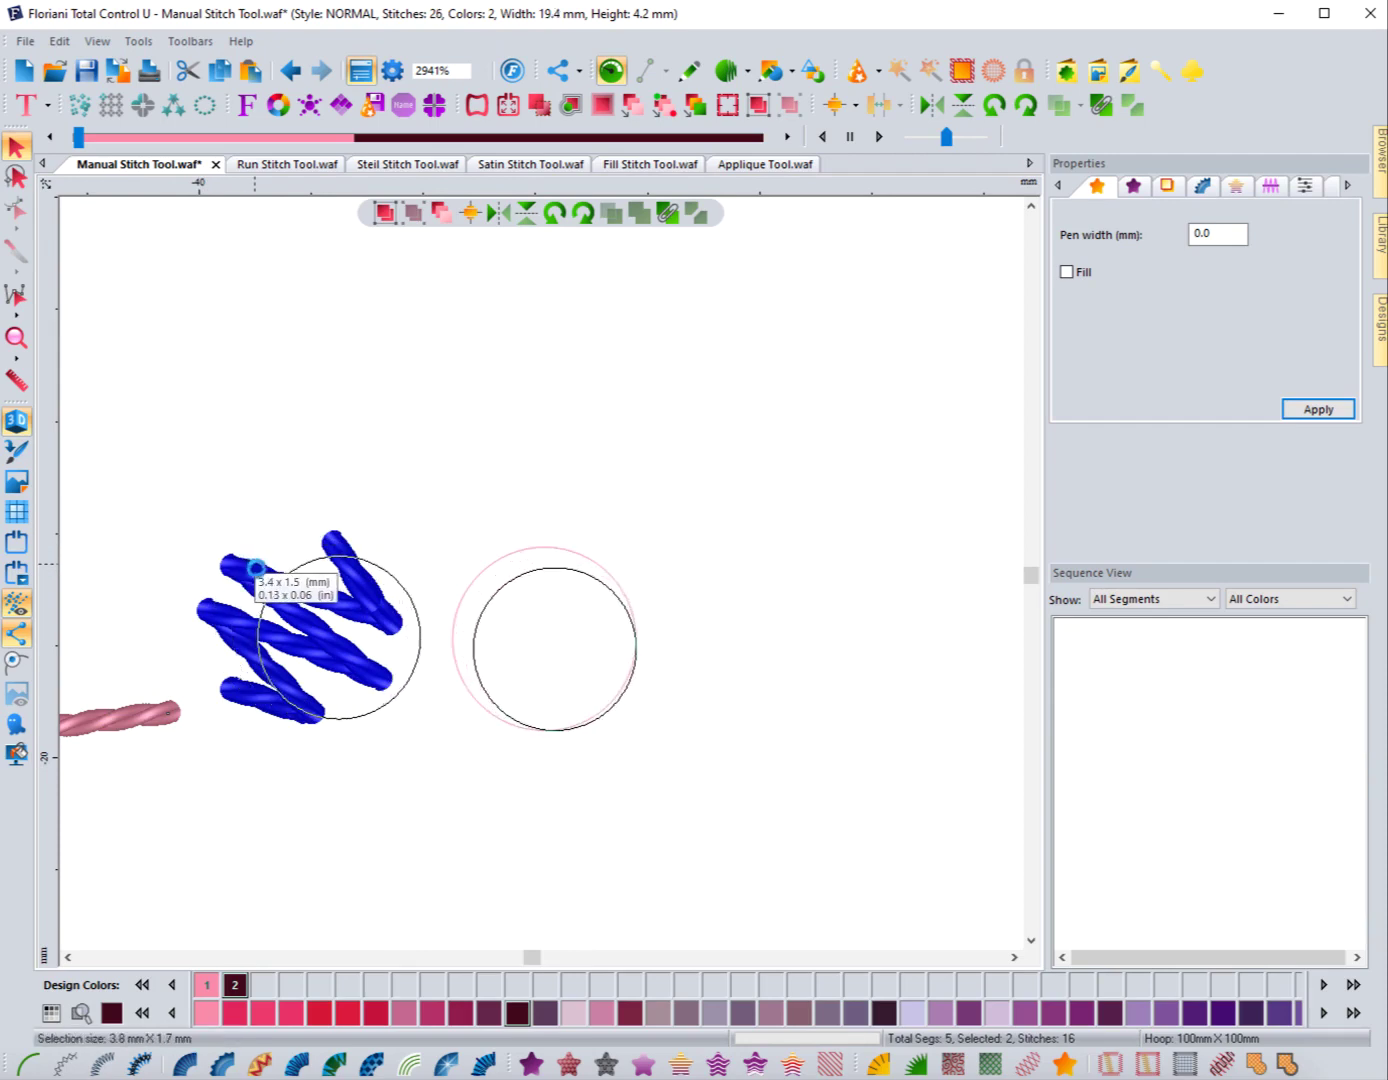
Shrink the satin path and circle together to about 3.4 × 1.5 mm and measure the circle's height
click(229, 621)
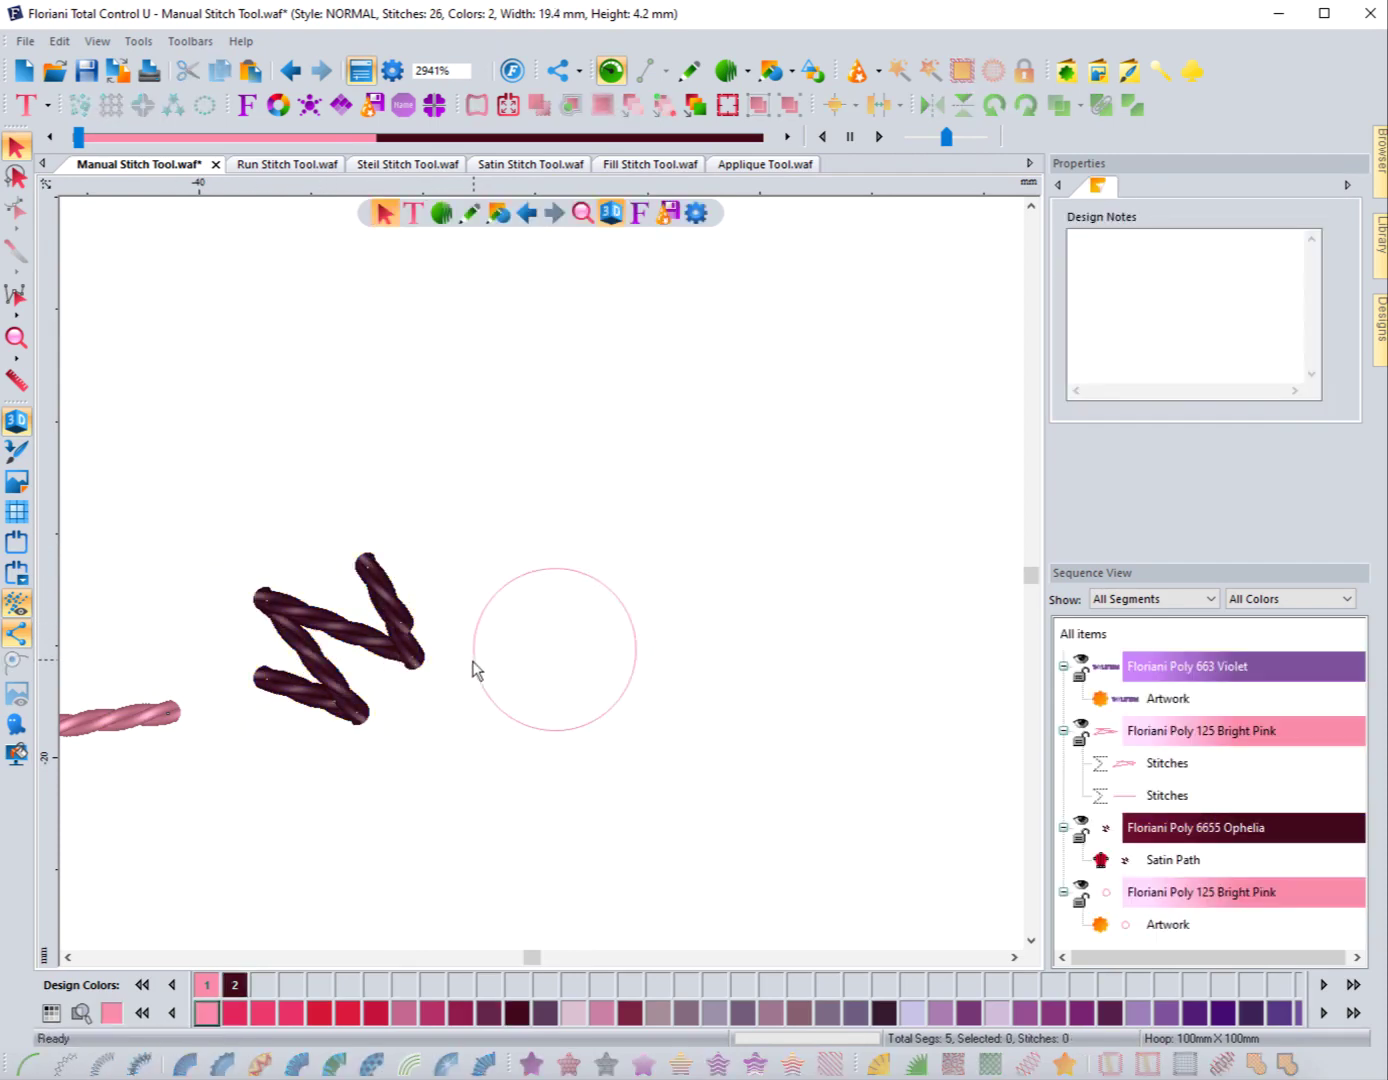
click(16, 379)
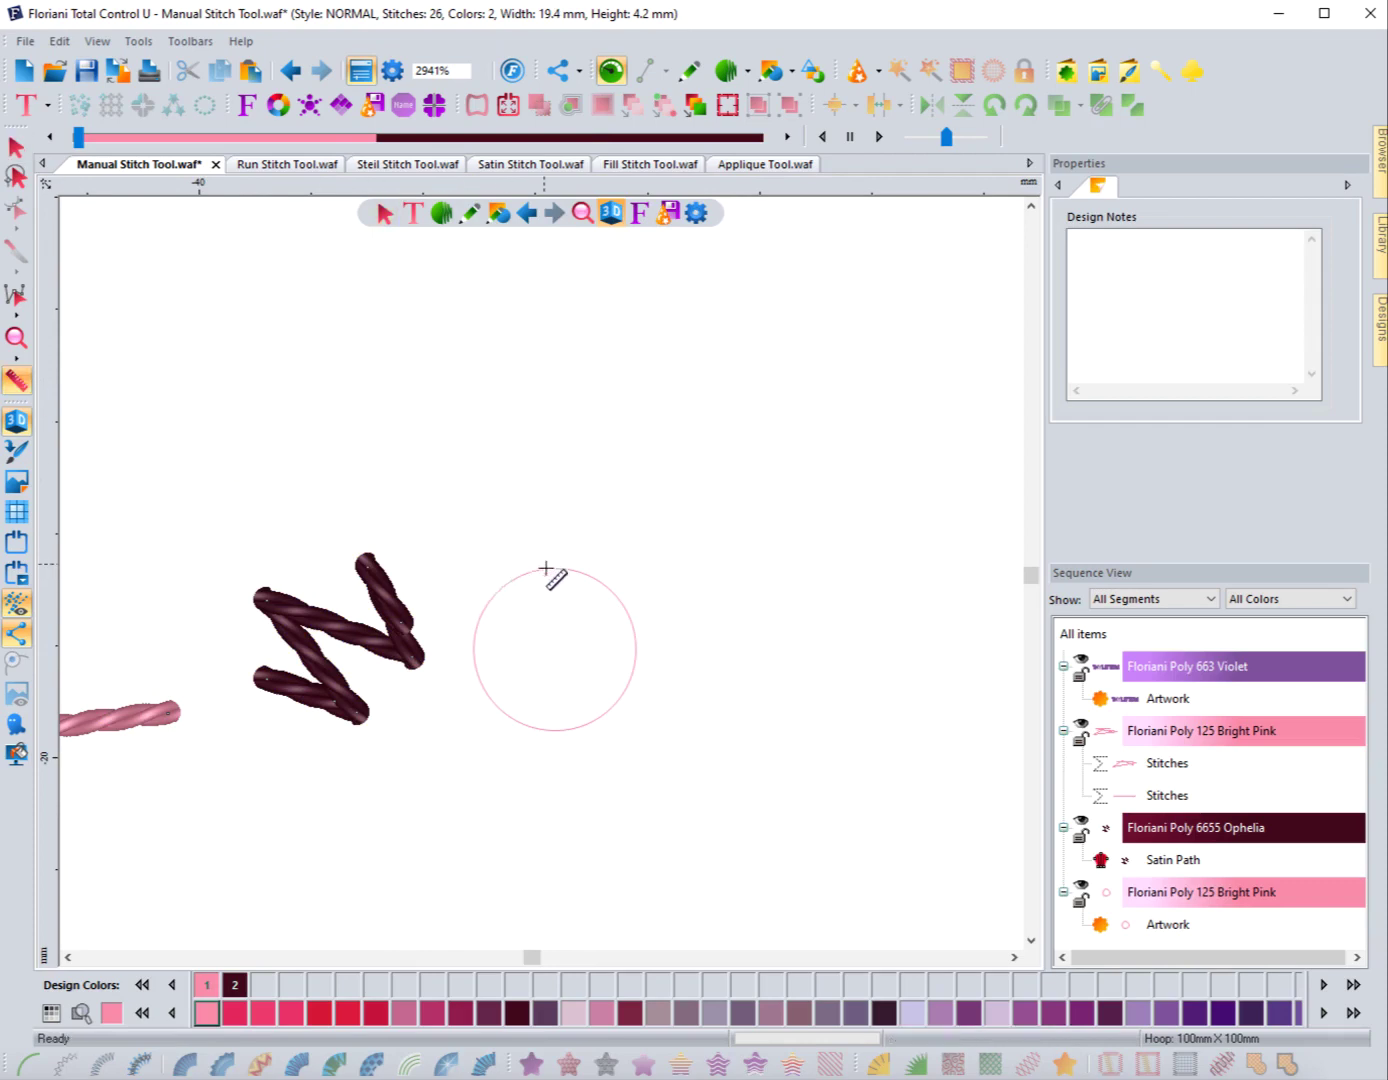
drag(549, 571, 556, 731)
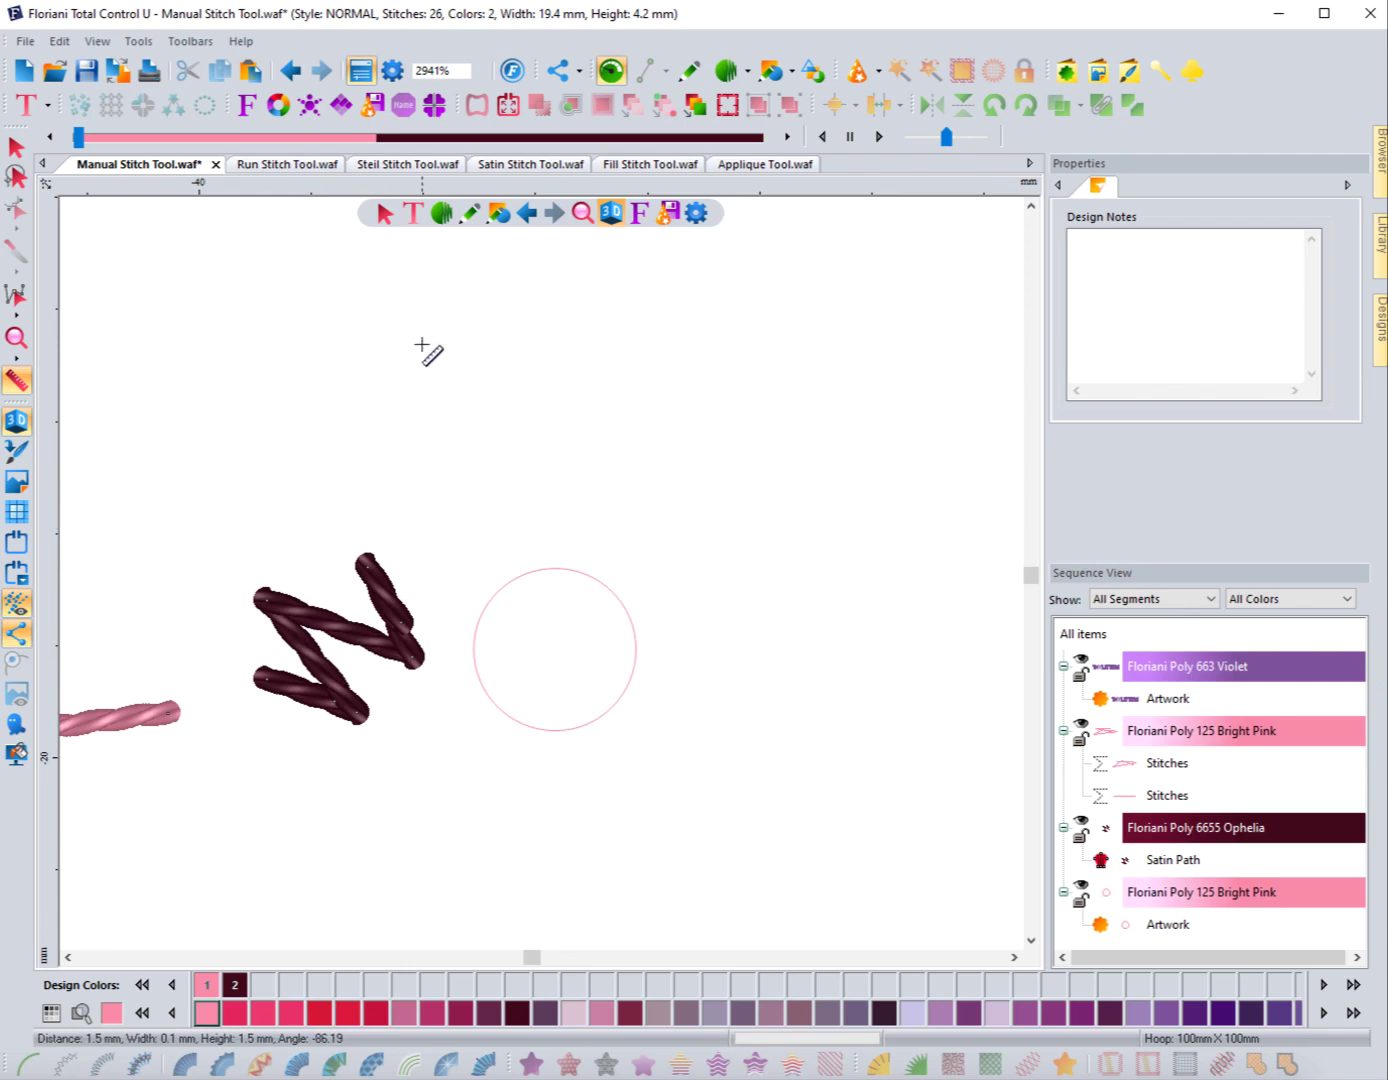
With Manual Stitch, place tie-in stitches of about 0.3 mm from the circle's bottom edge to its centre and continue to its top edge
click(443, 216)
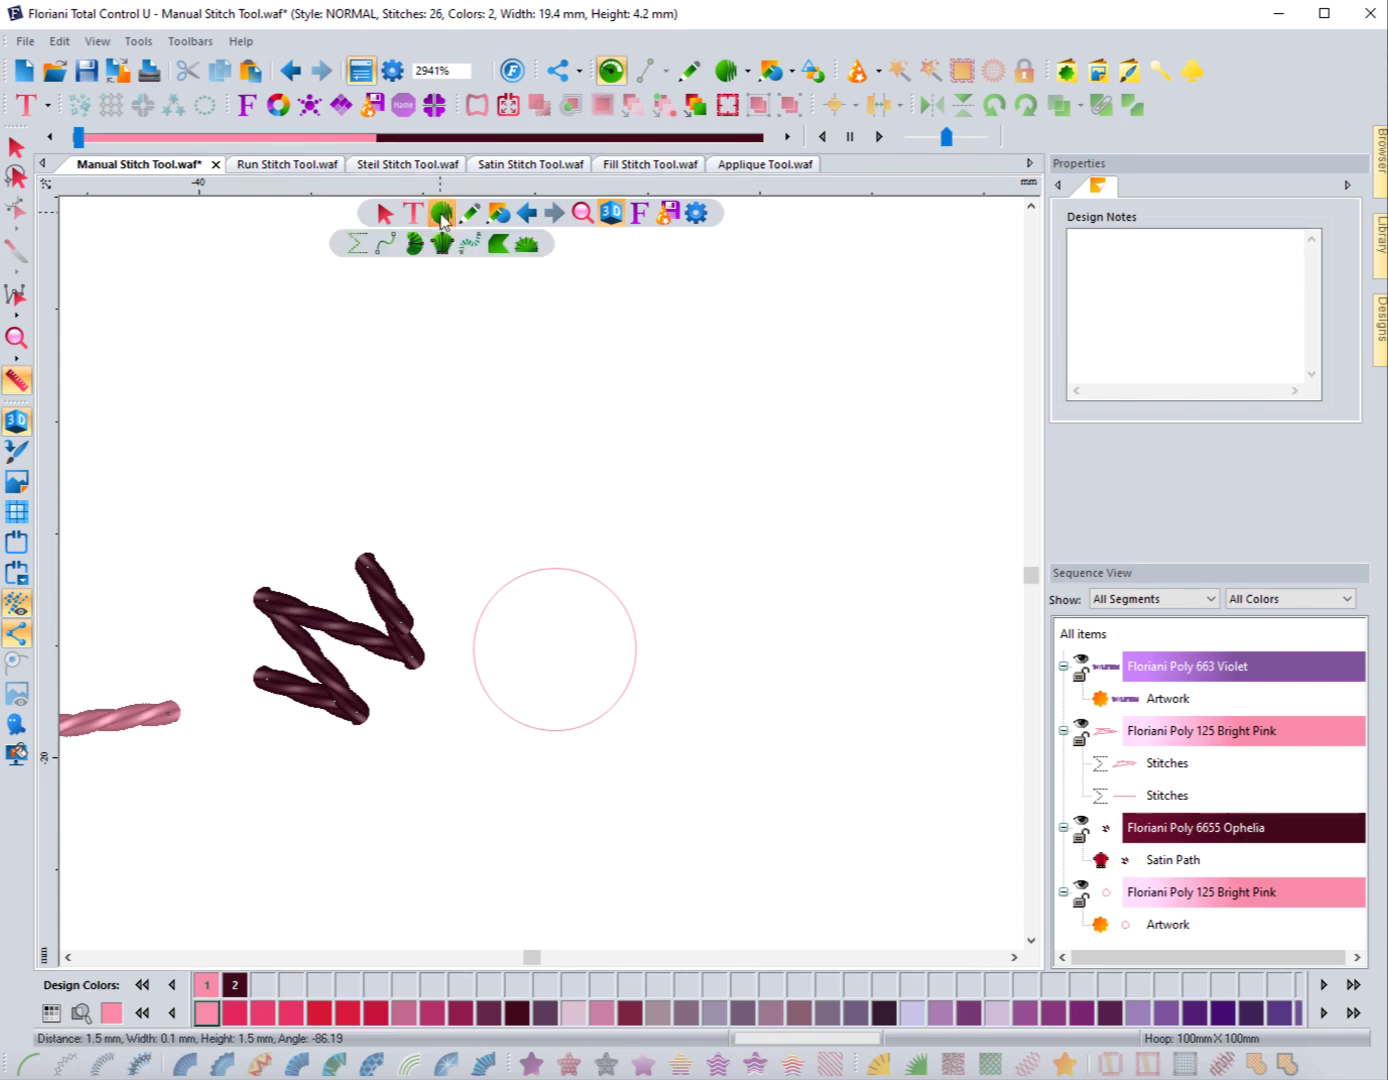
click(356, 247)
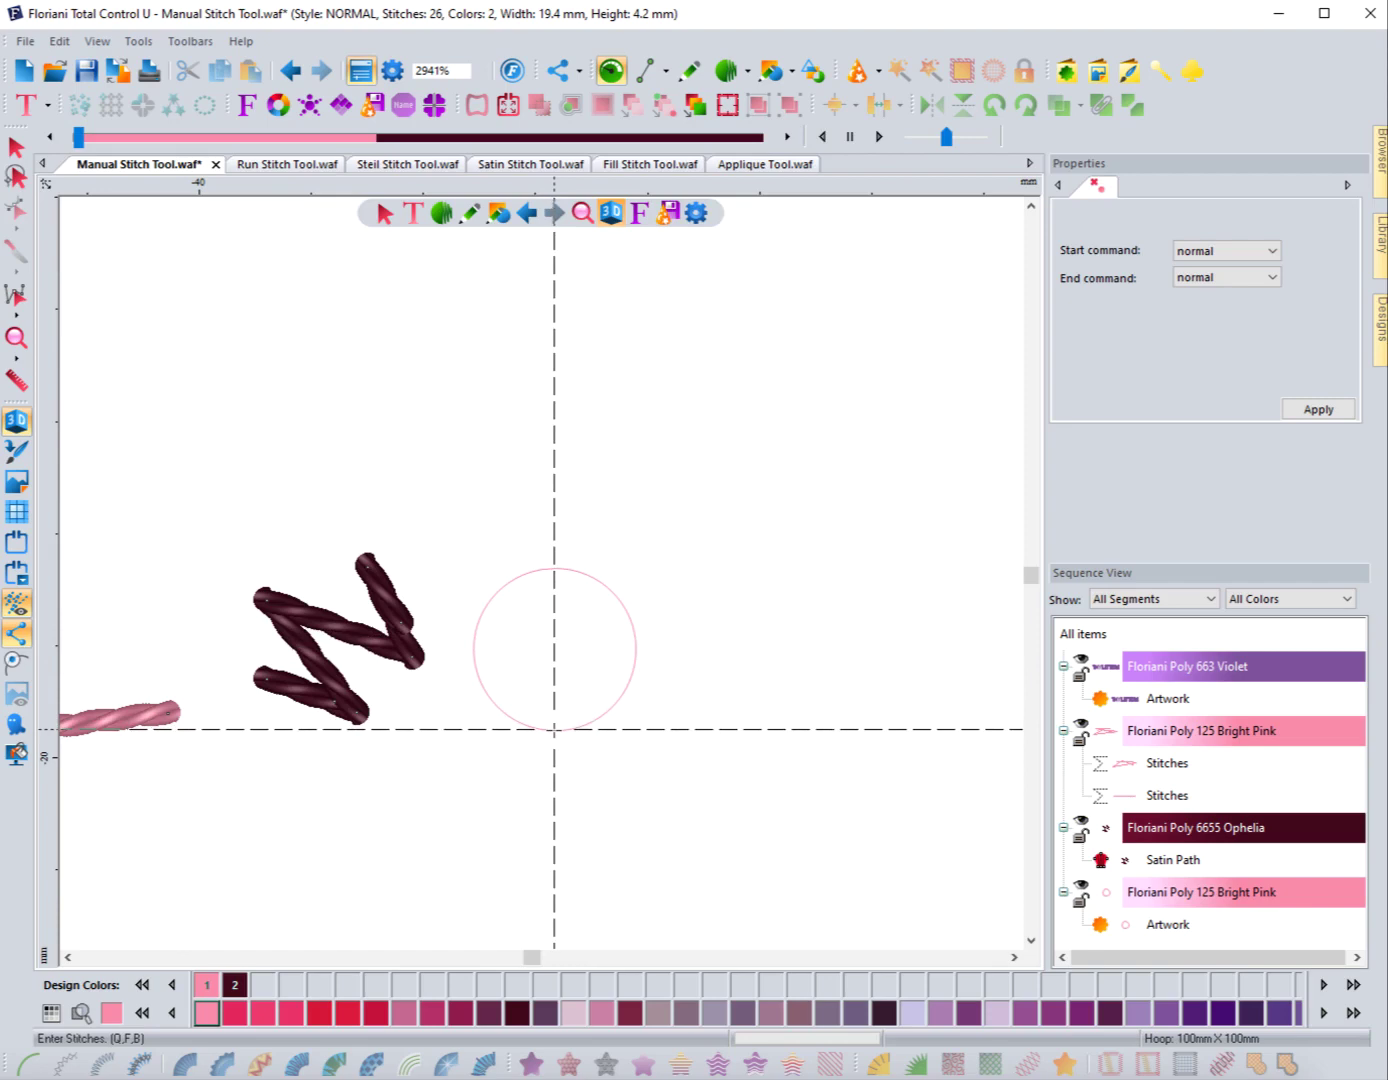
click(555, 728)
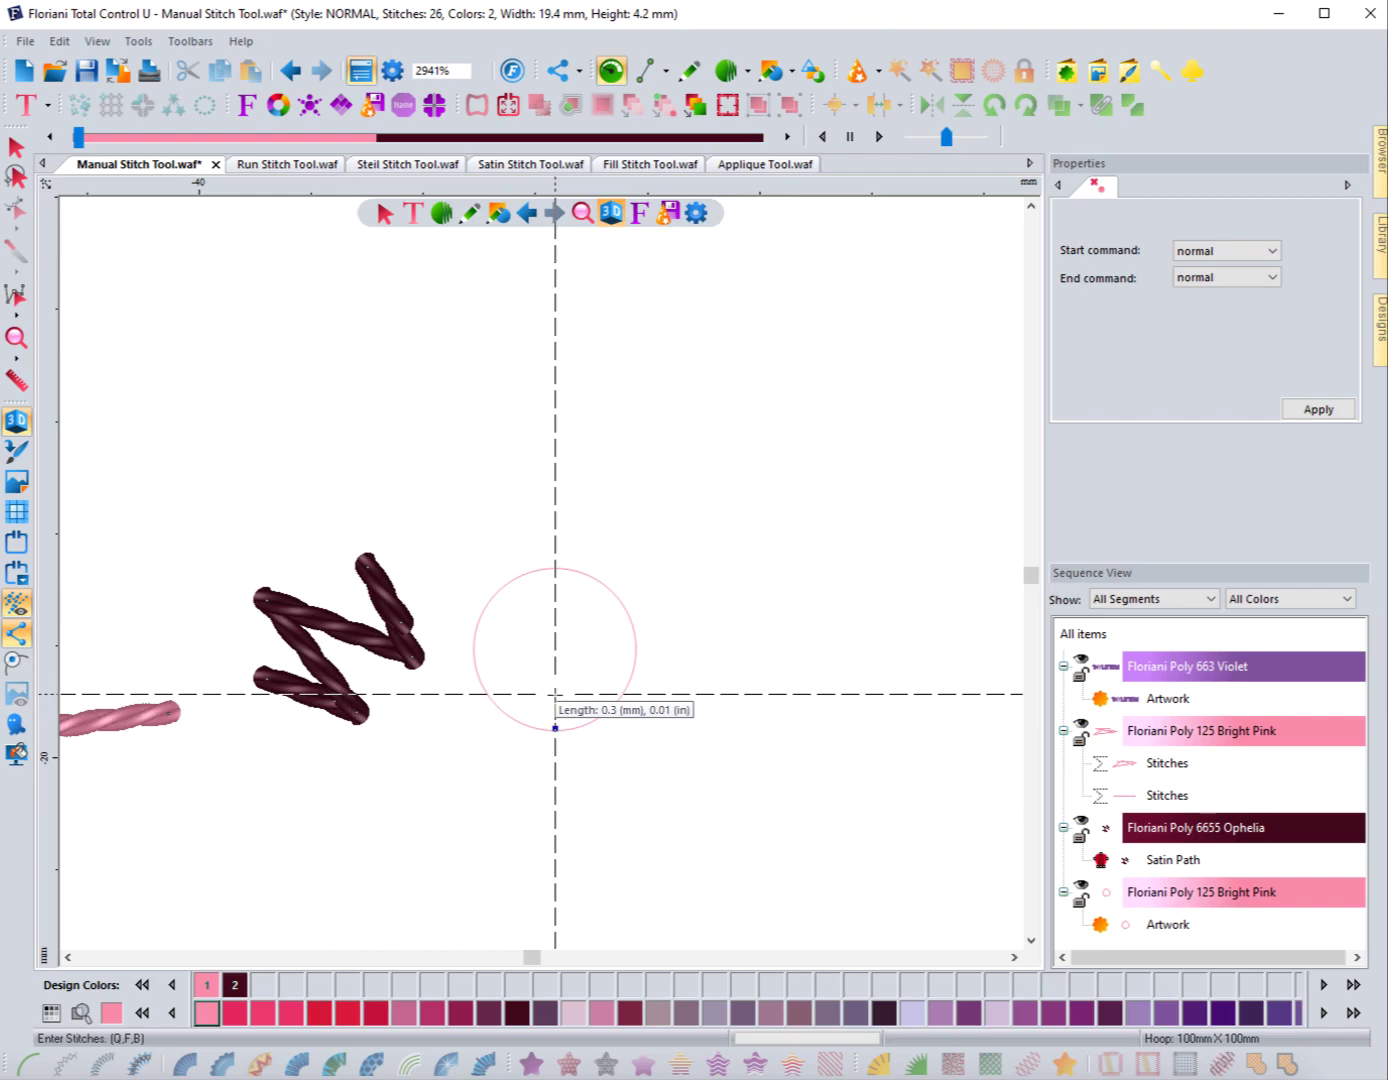
click(556, 693)
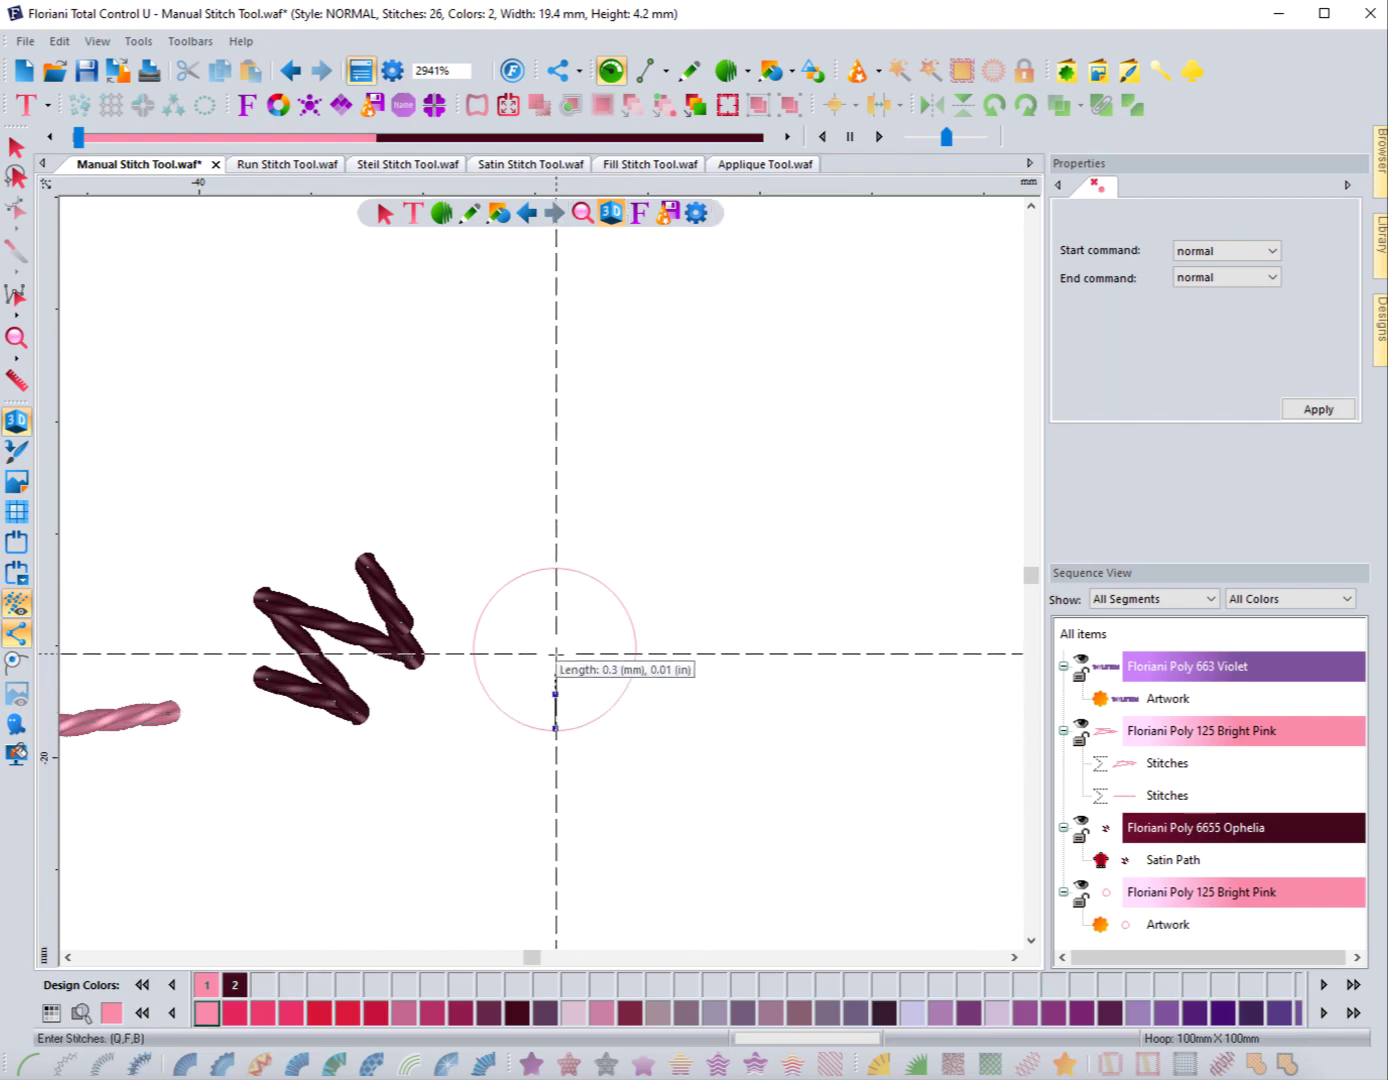
click(555, 653)
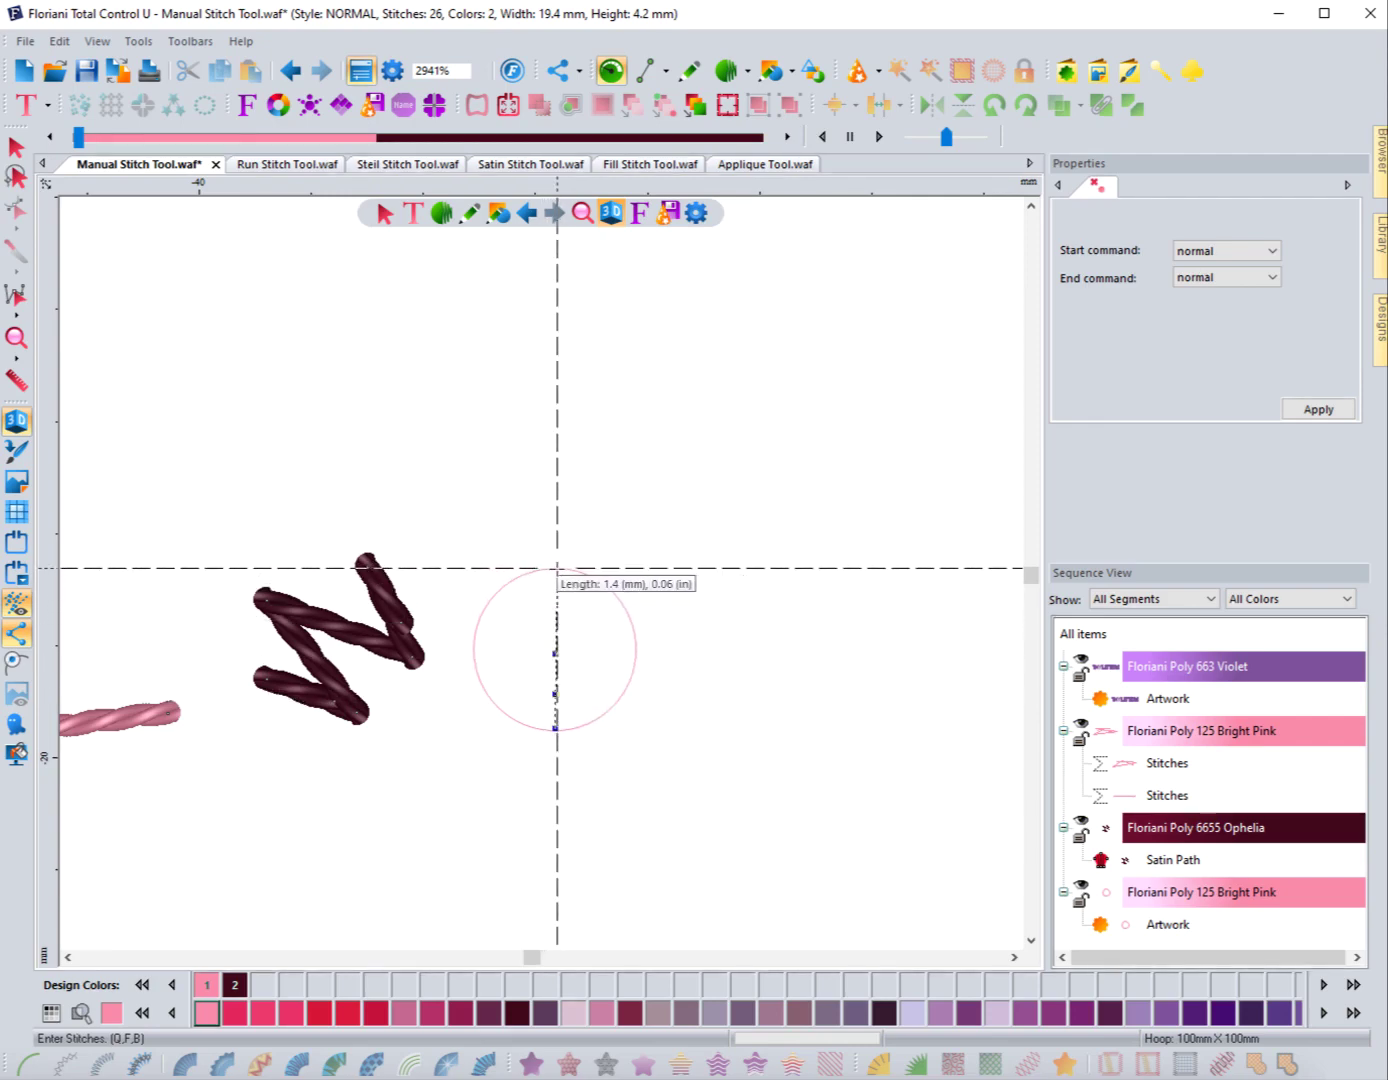
click(556, 567)
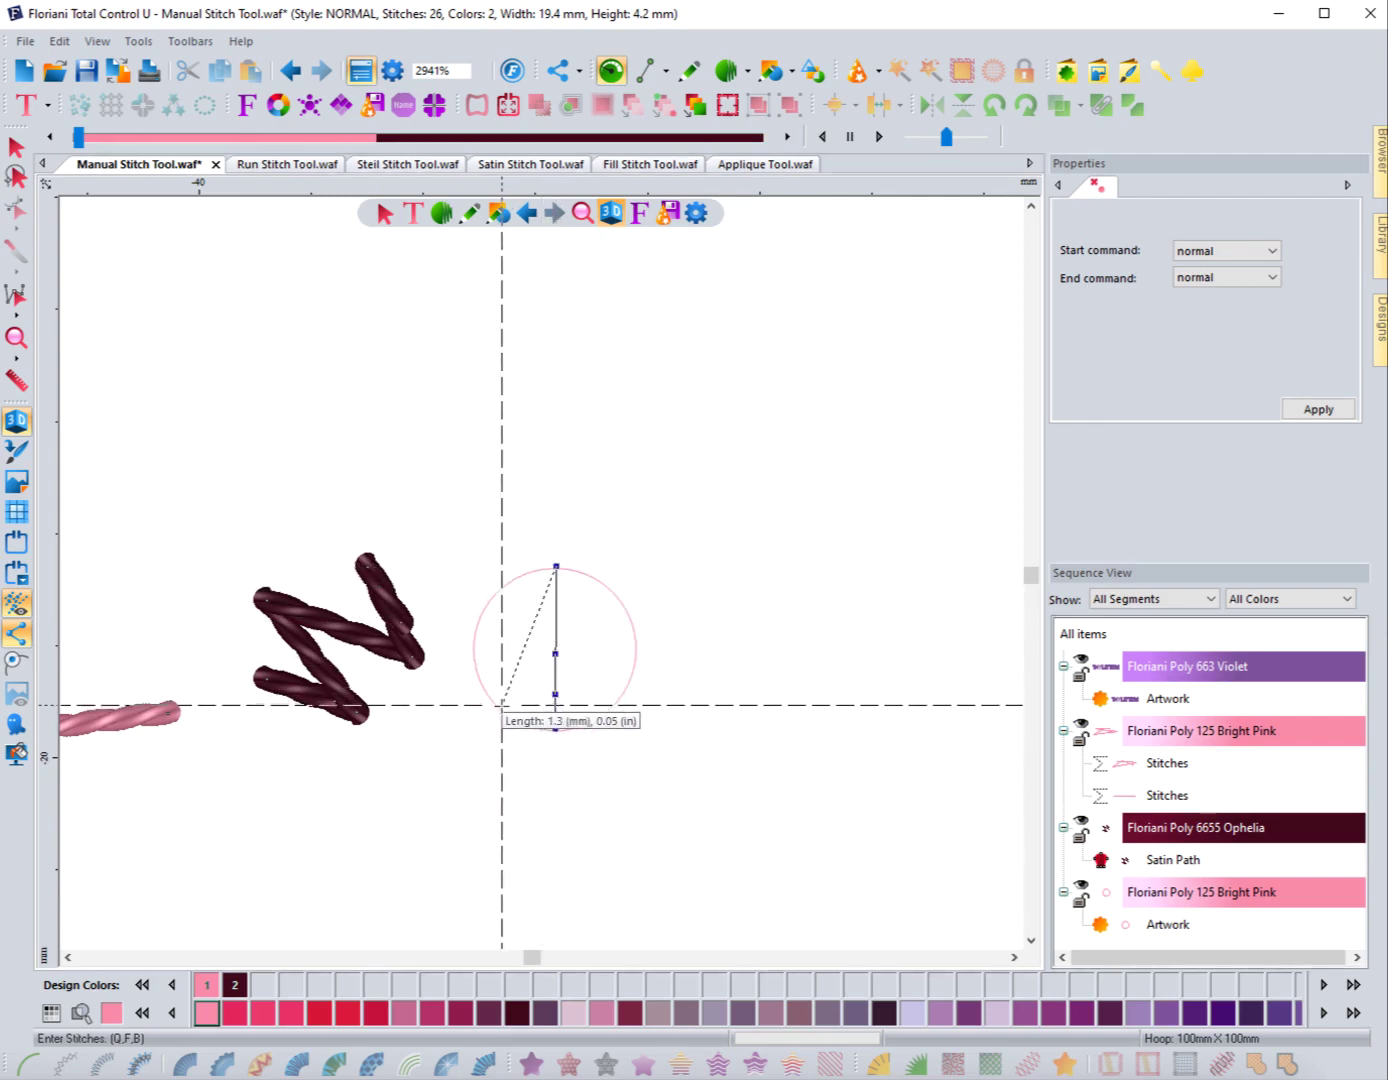
Criss-cross the circle with manual stitches running from edge to edge at different angles, ending at the middle of its right edge
click(501, 709)
click(621, 602)
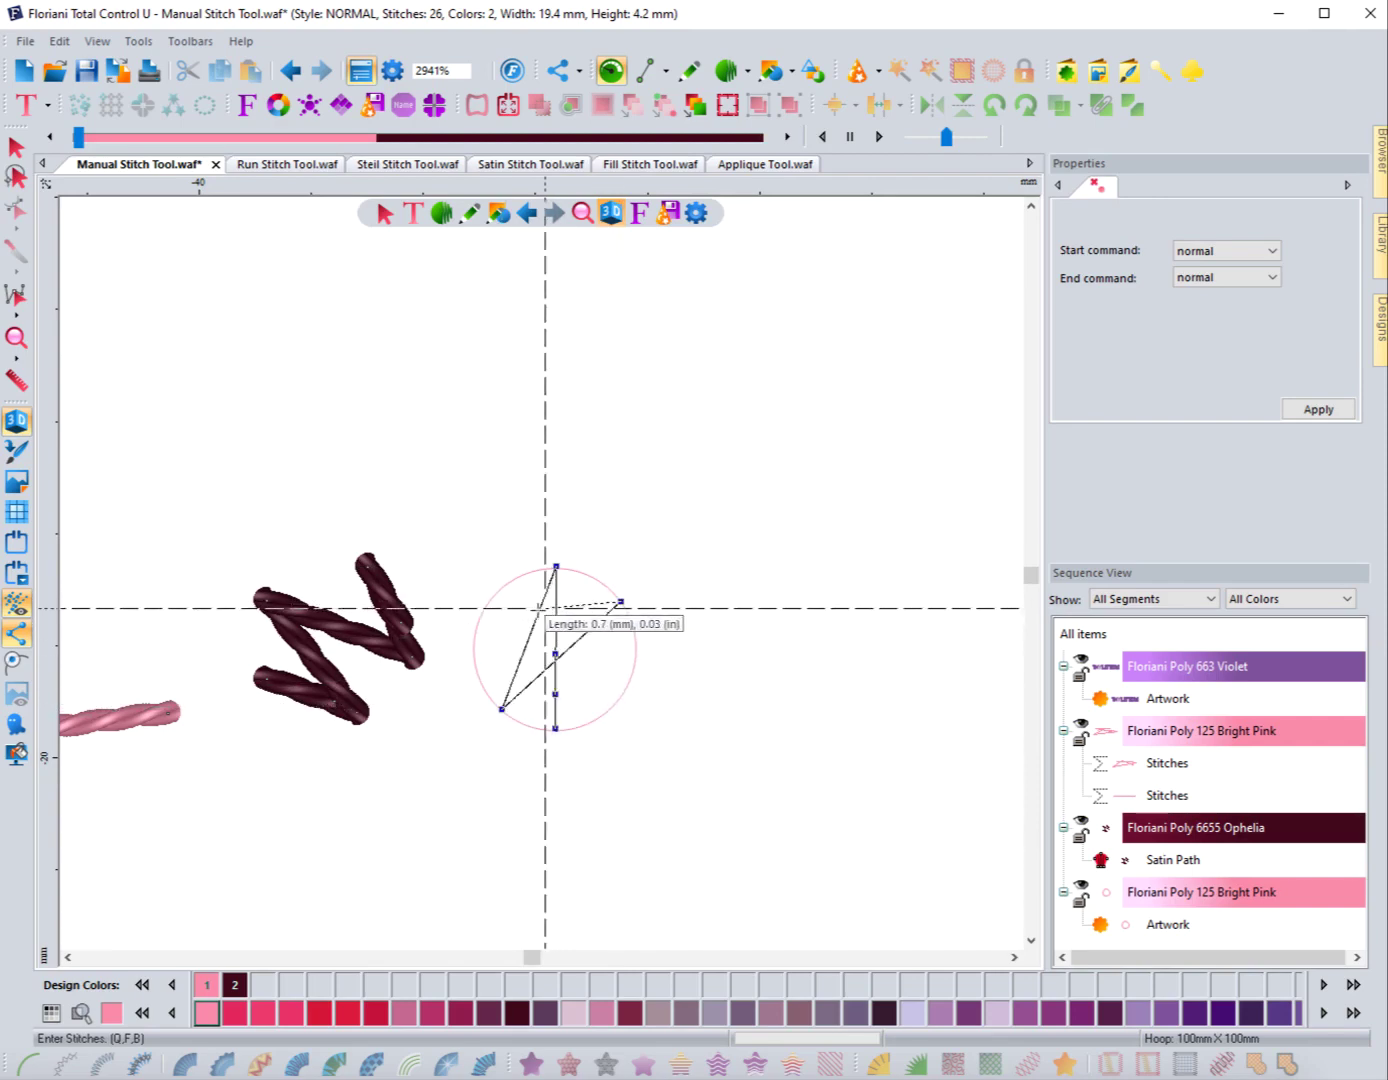
click(491, 599)
click(557, 655)
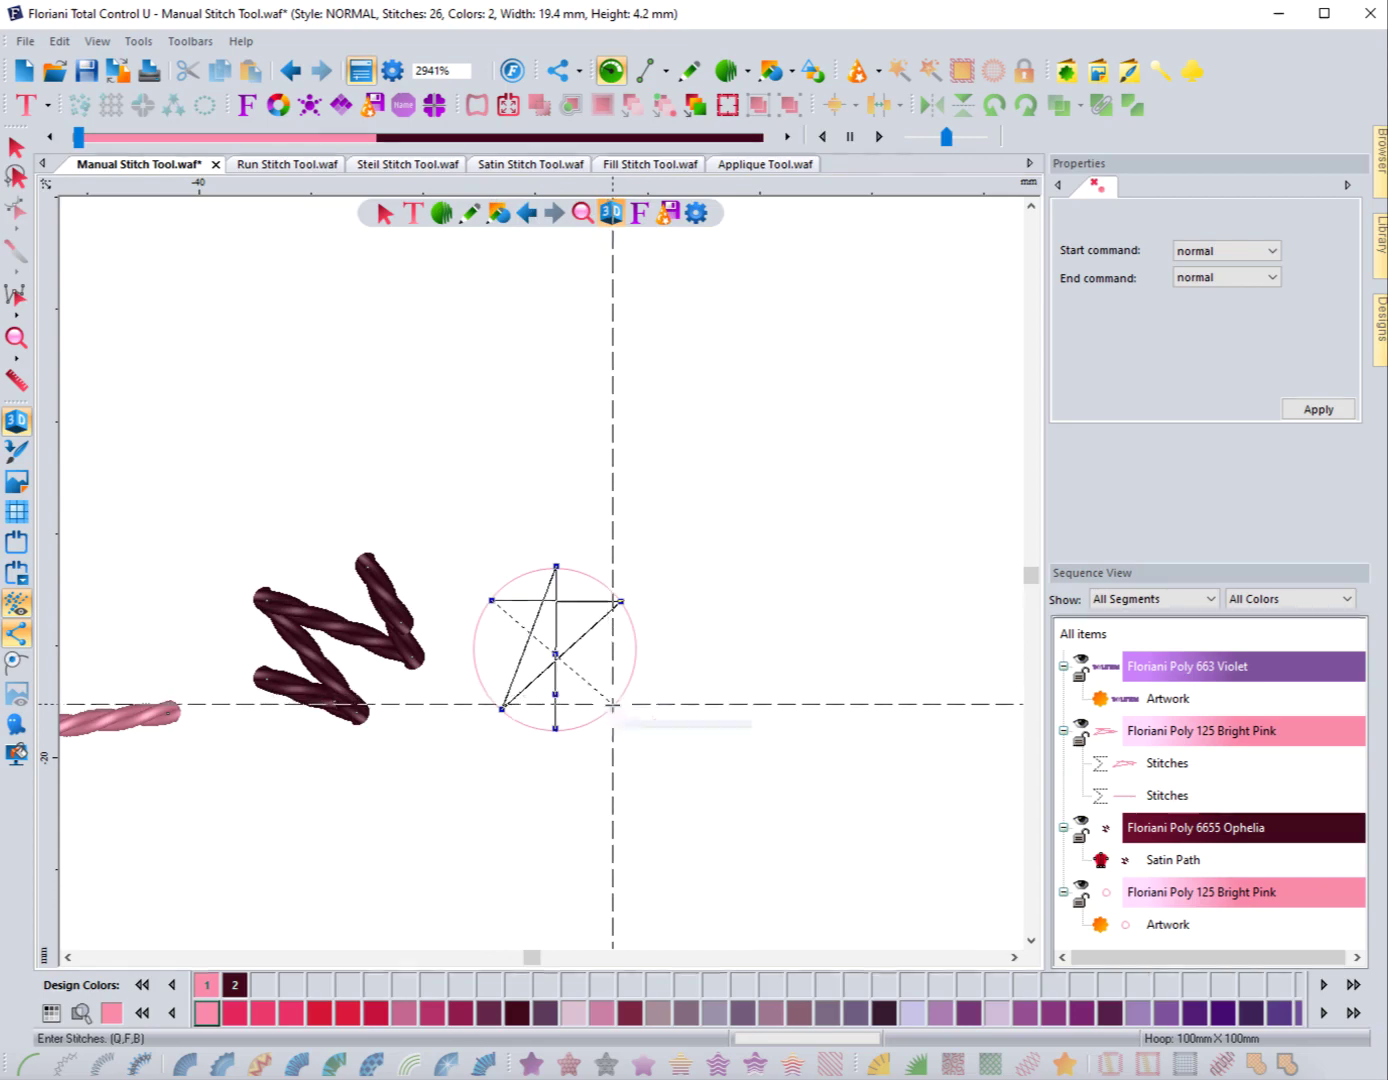
click(613, 703)
click(473, 654)
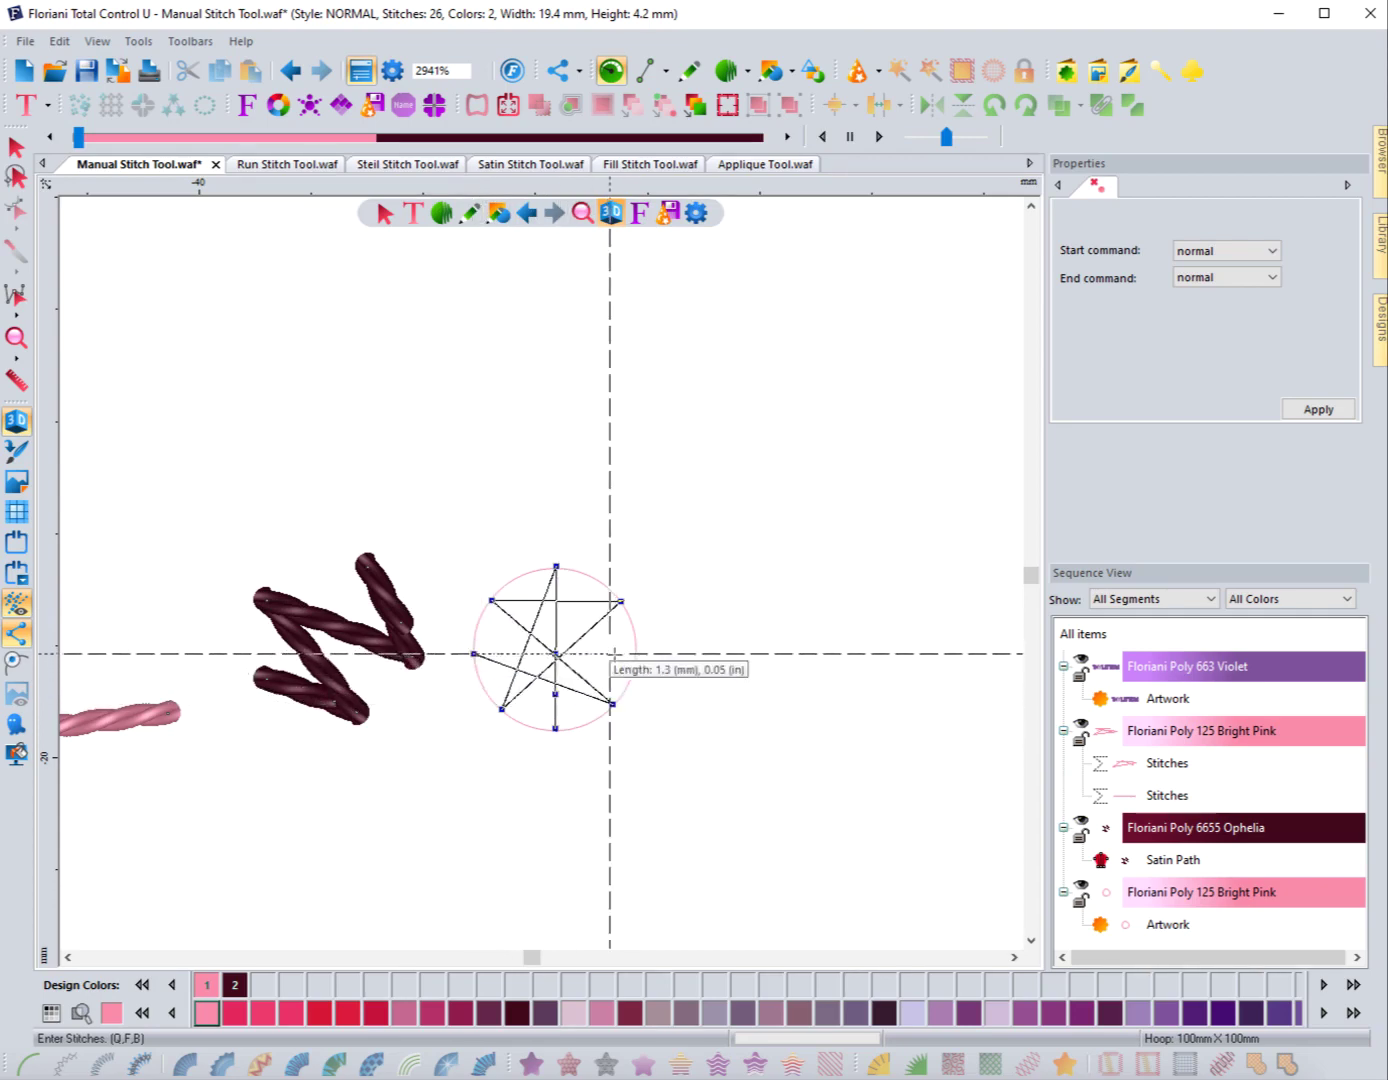
click(634, 650)
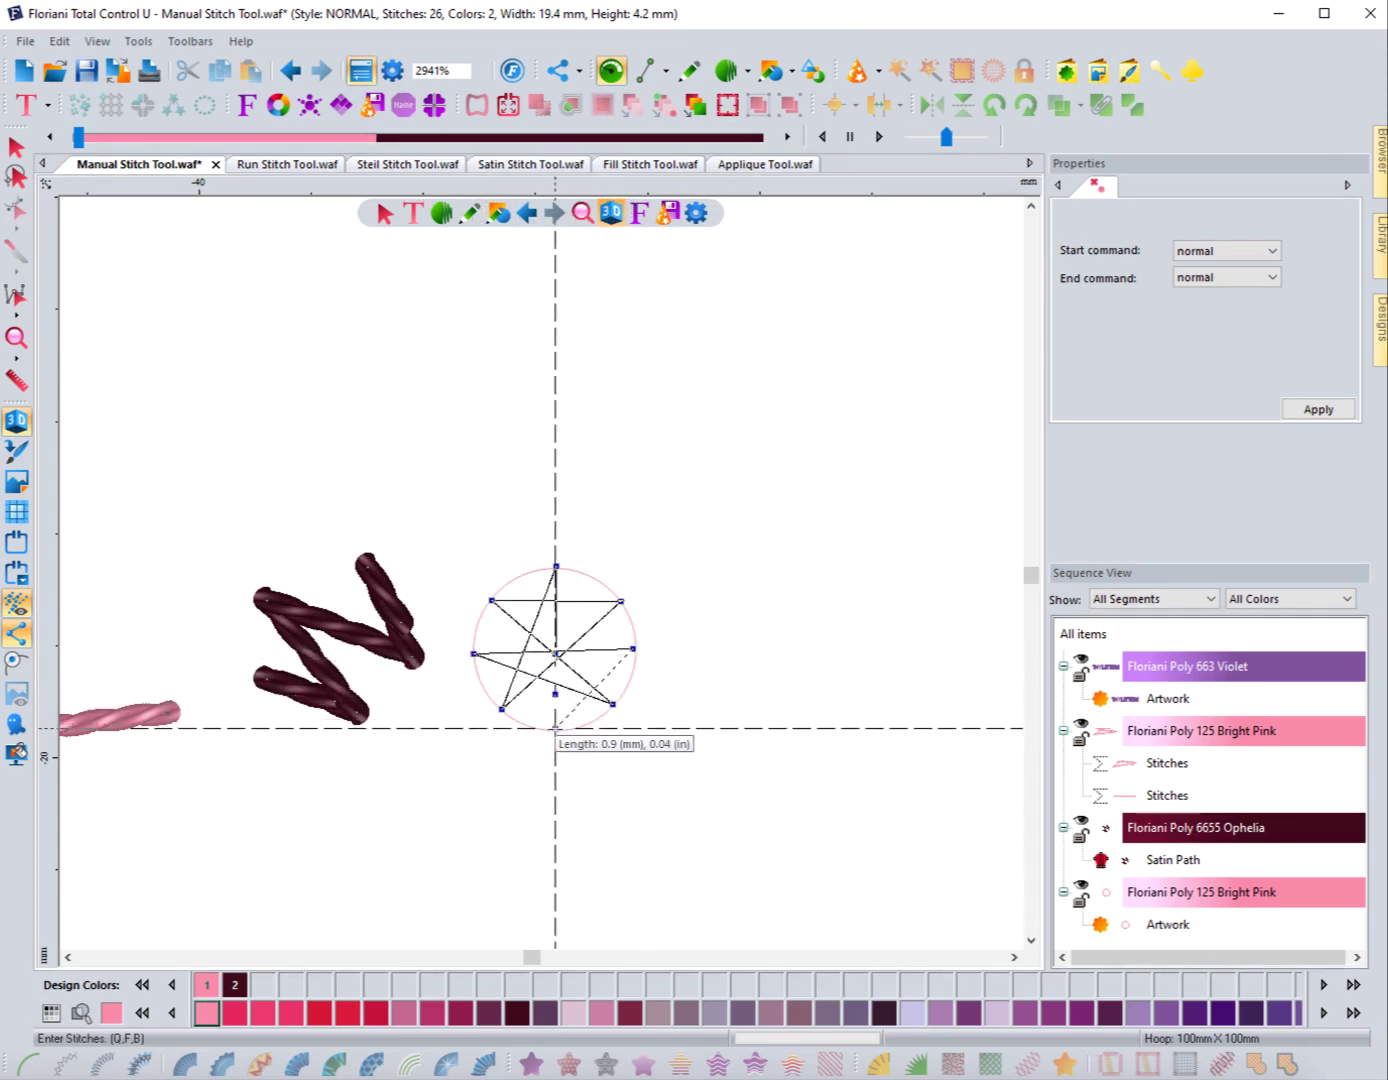
Tie off the manual stitches at the circle's bottom edge and move the finished stitch object above the dark satin path
click(556, 727)
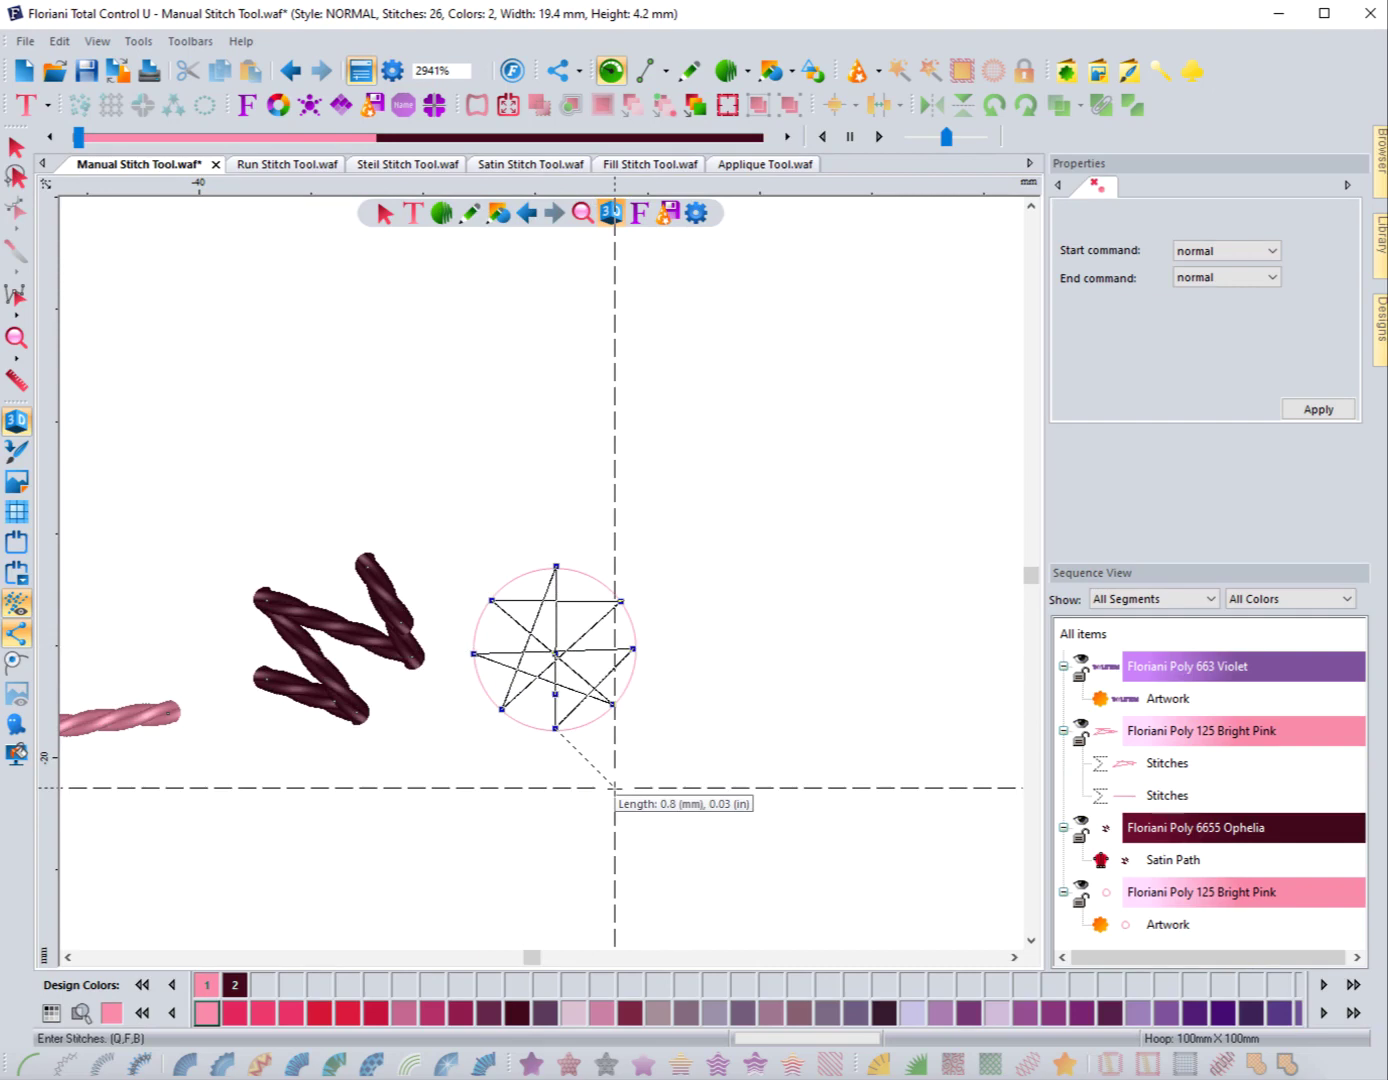
click(555, 693)
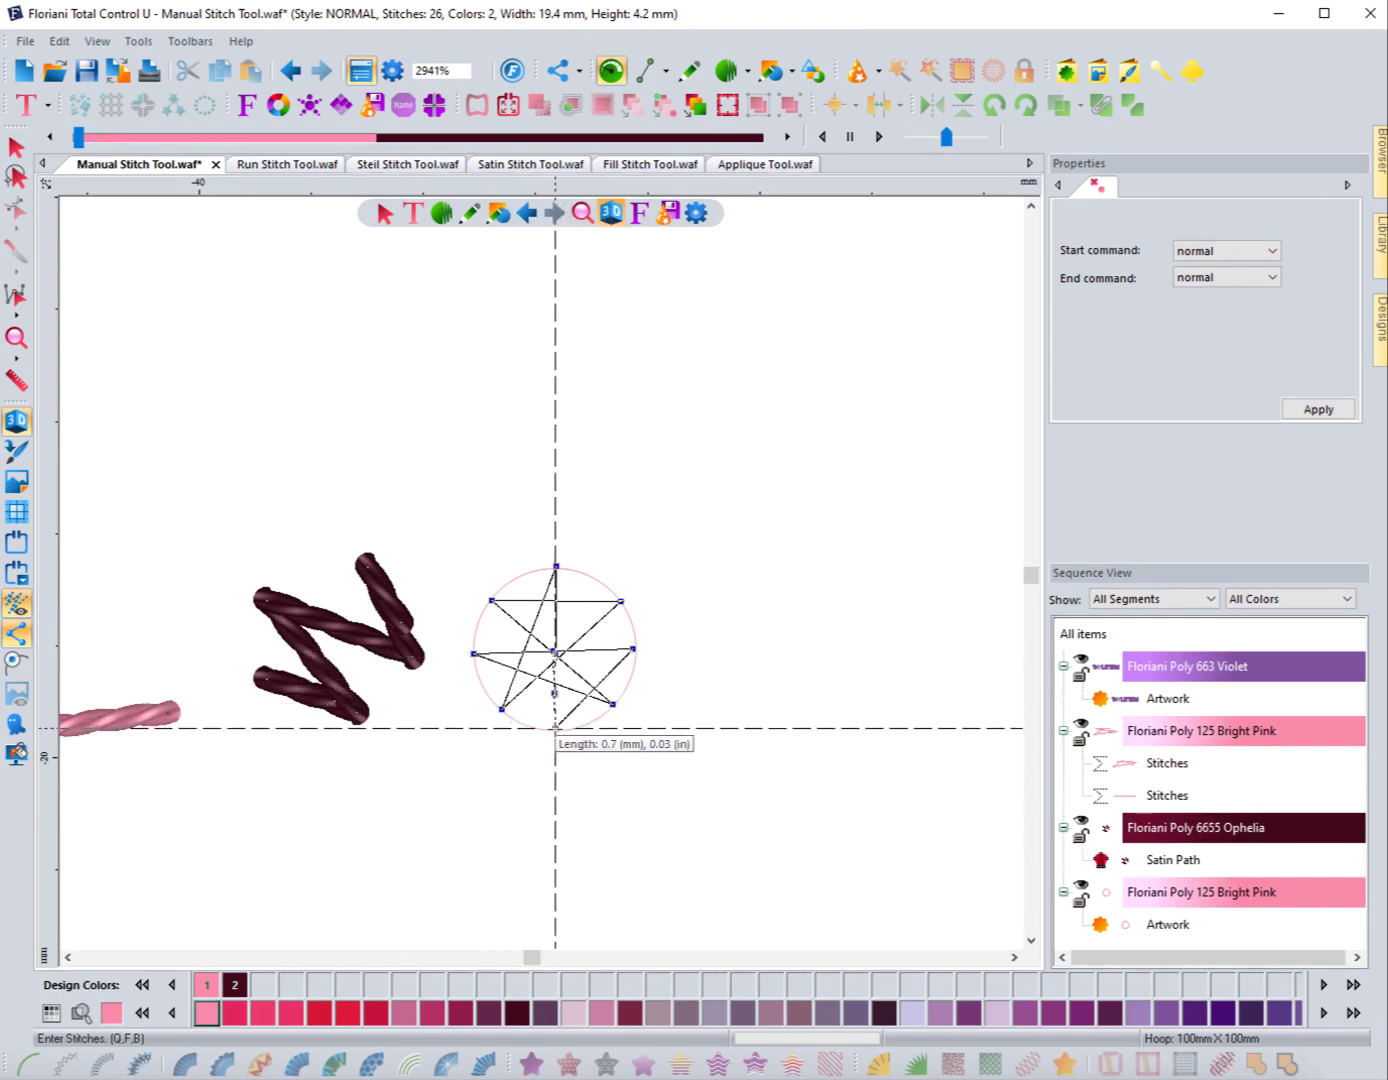
click(556, 728)
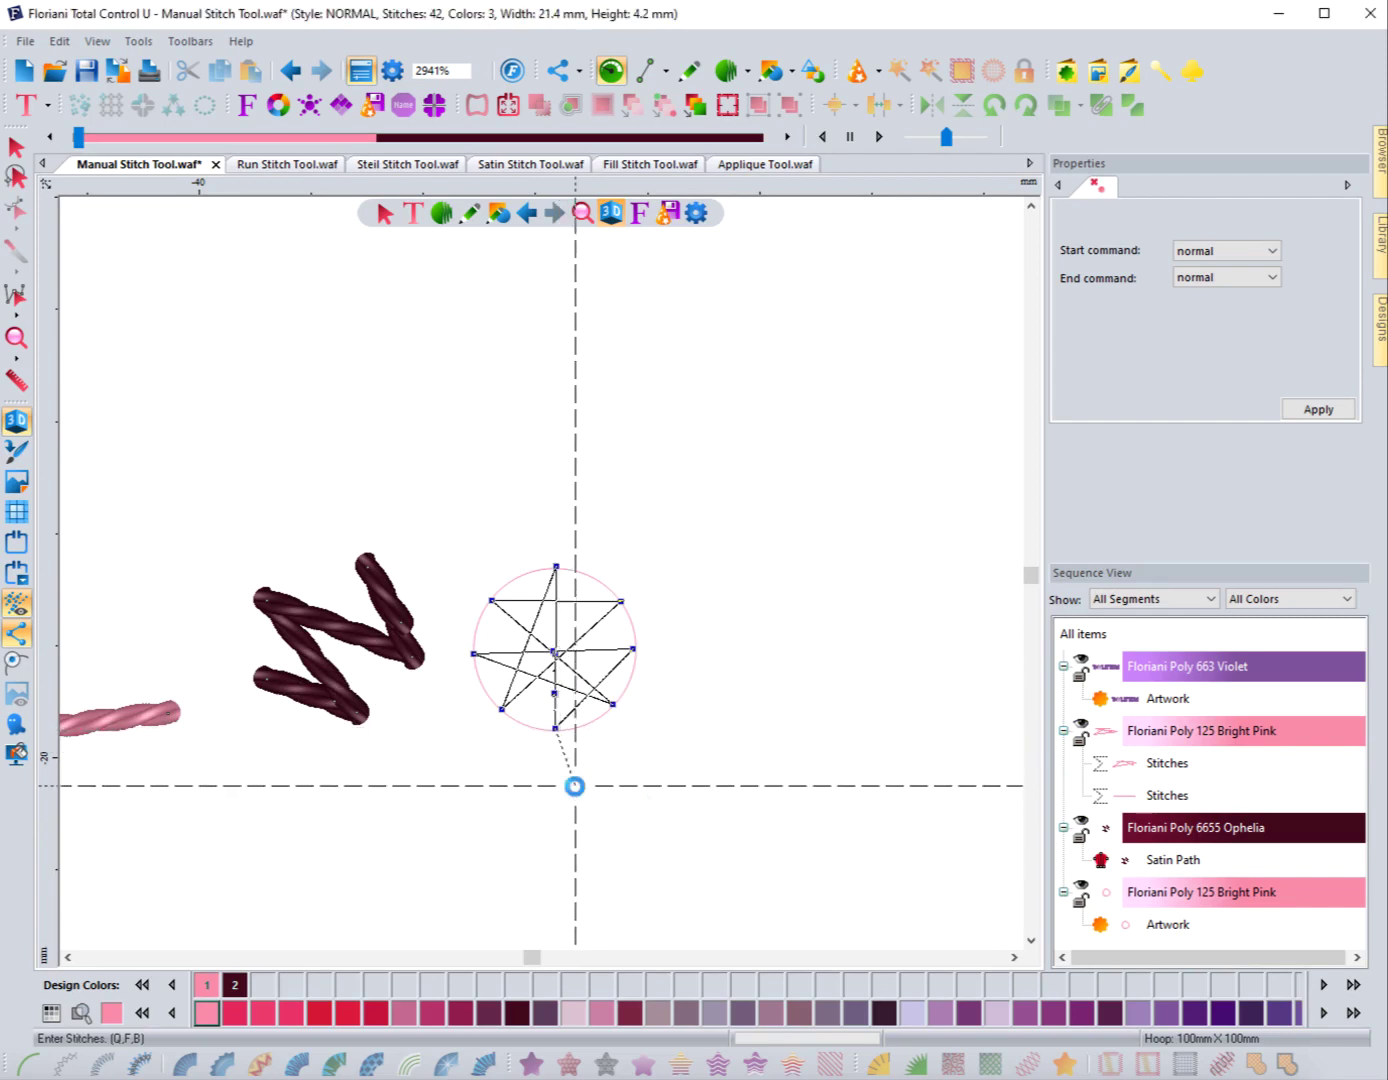
key(Return)
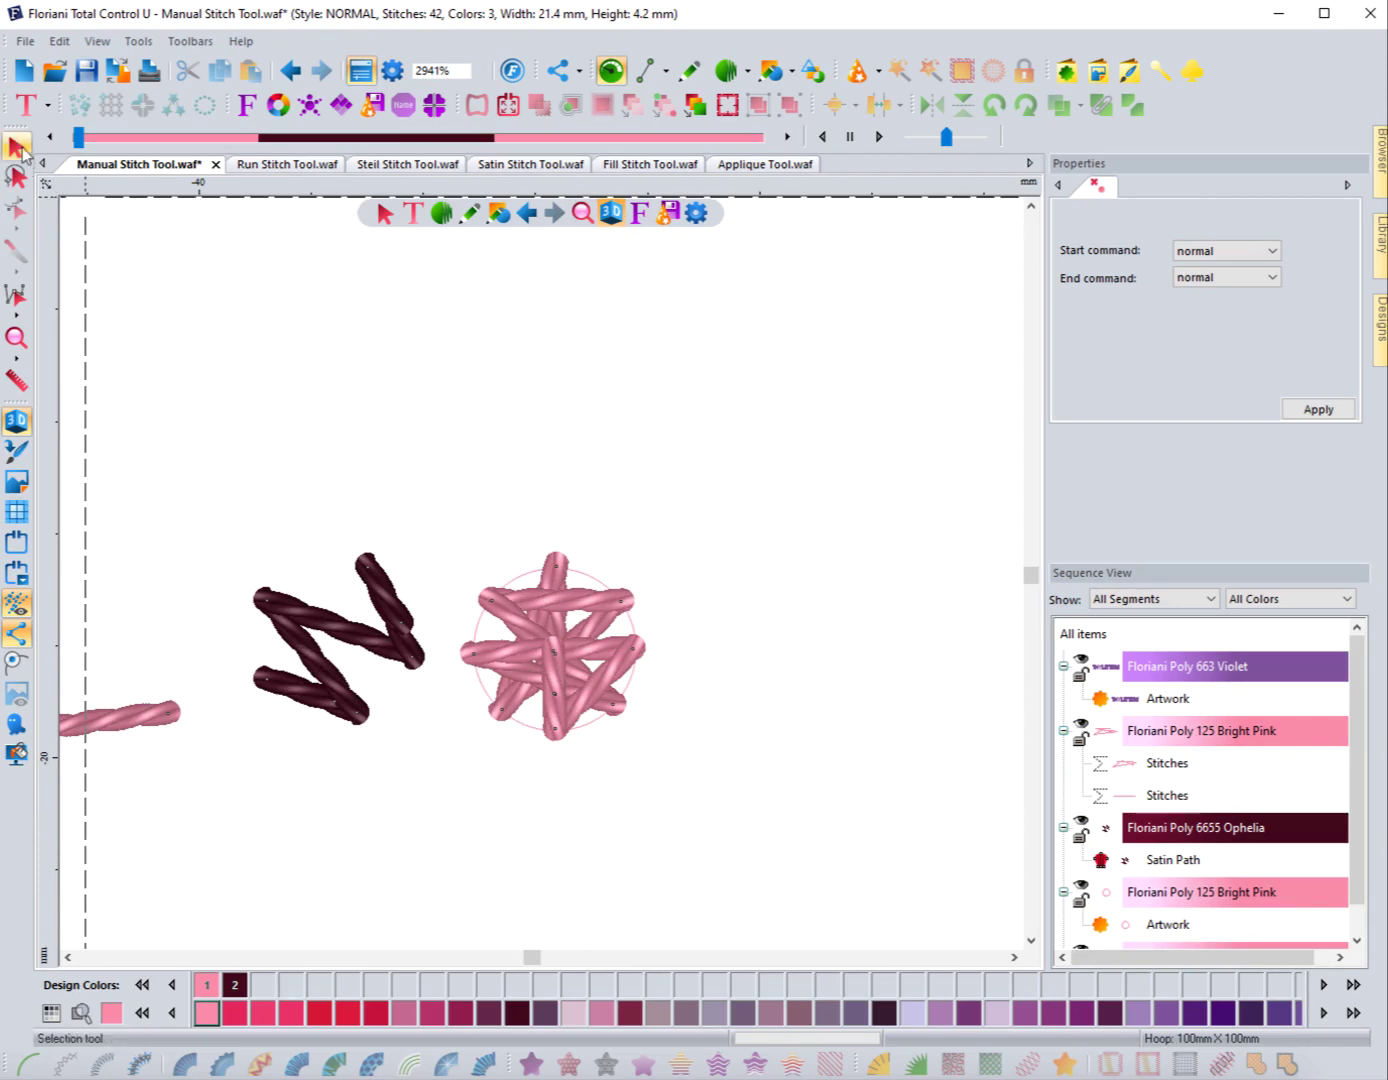
click(17, 149)
drag(558, 649, 257, 458)
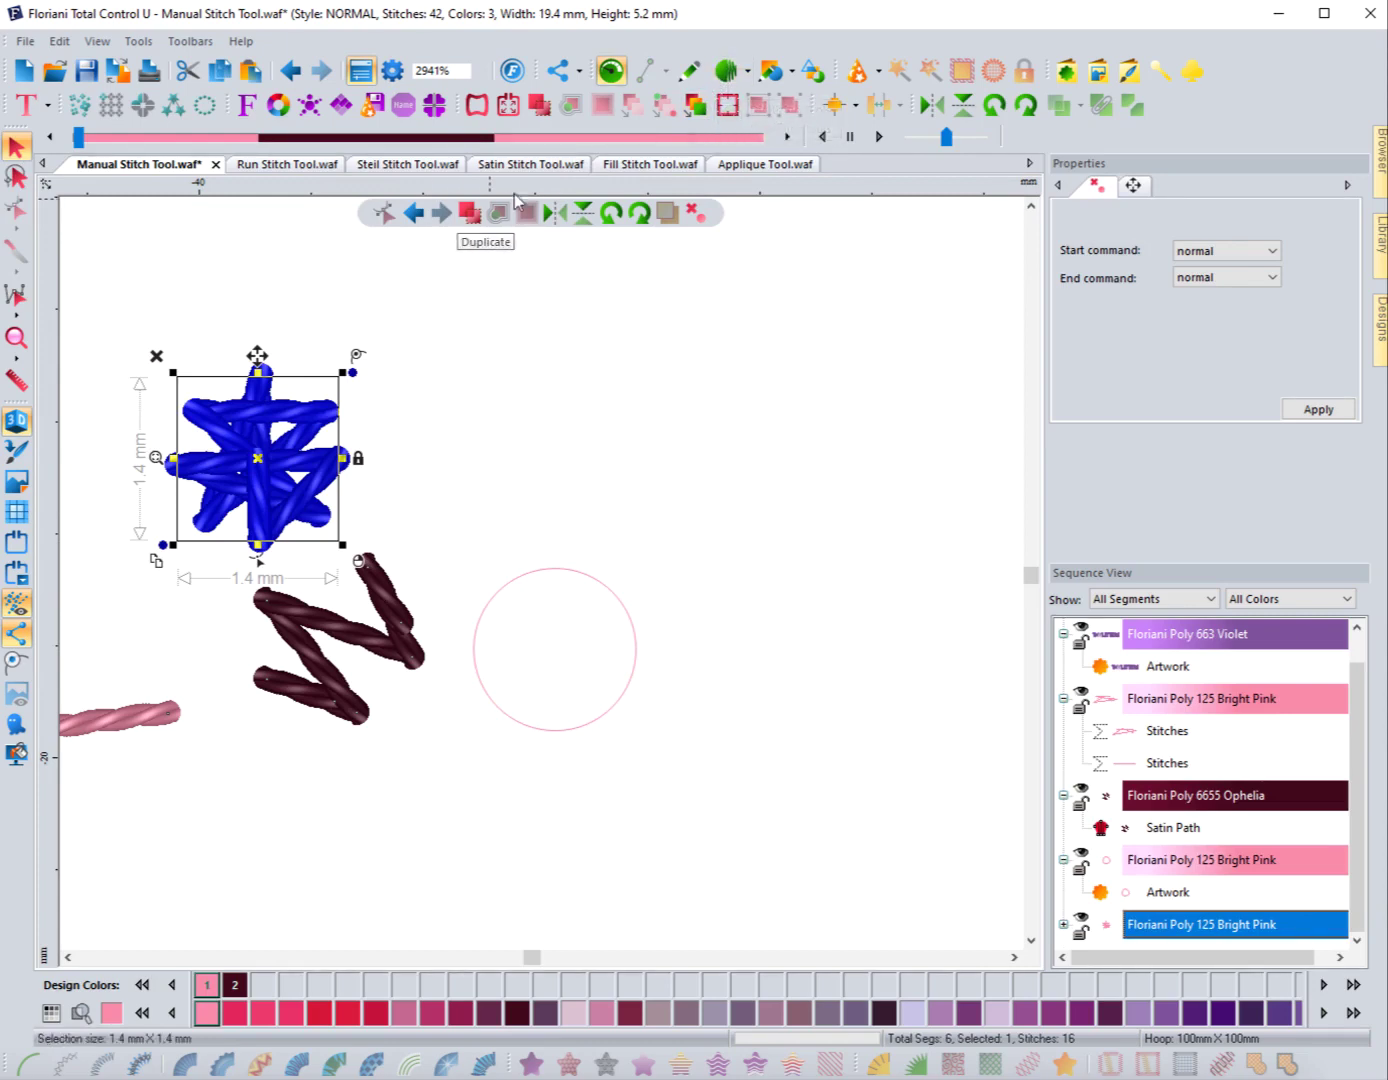
With Manual Stitch, place tie-in stitches from the second circle's bottom edge to its centre and run on to its top edge
click(749, 76)
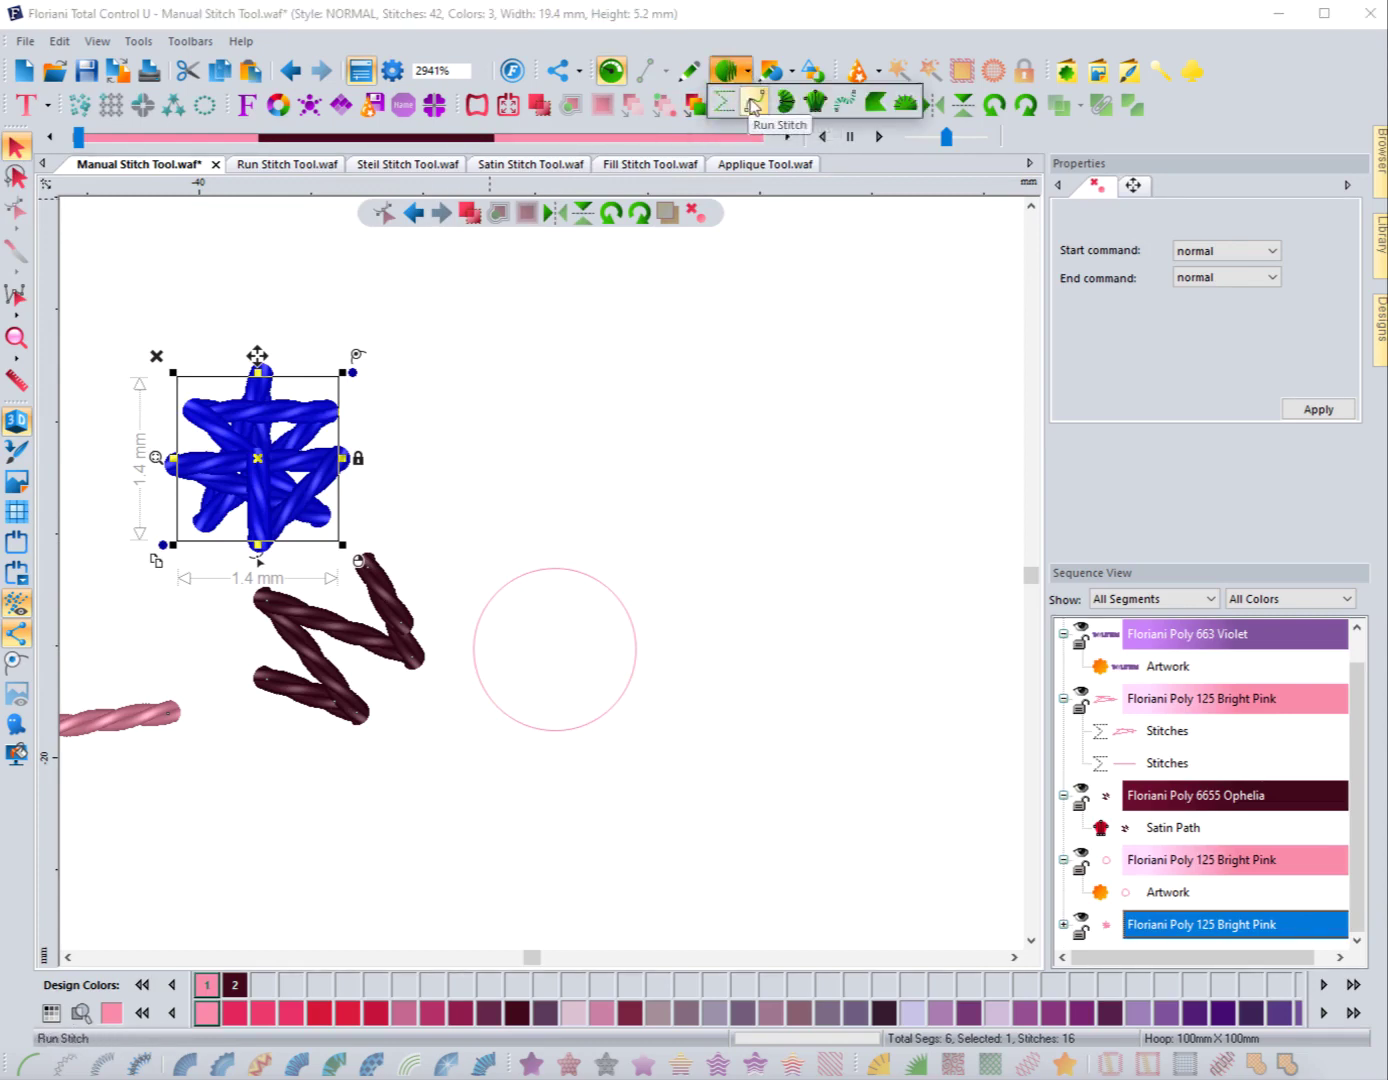
click(753, 104)
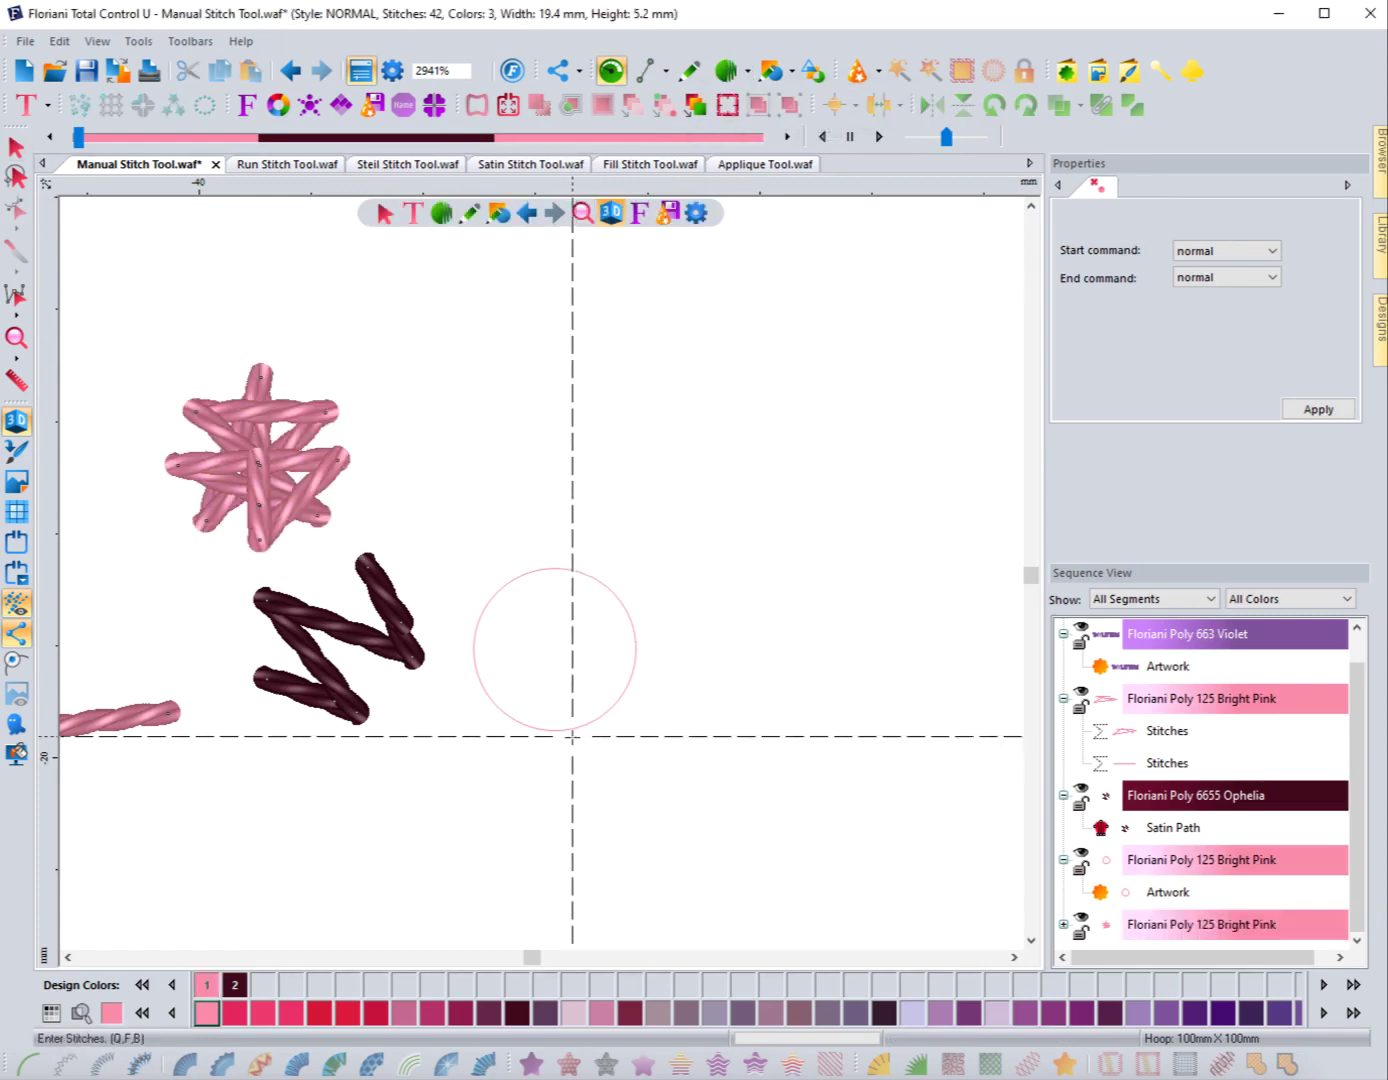
click(553, 728)
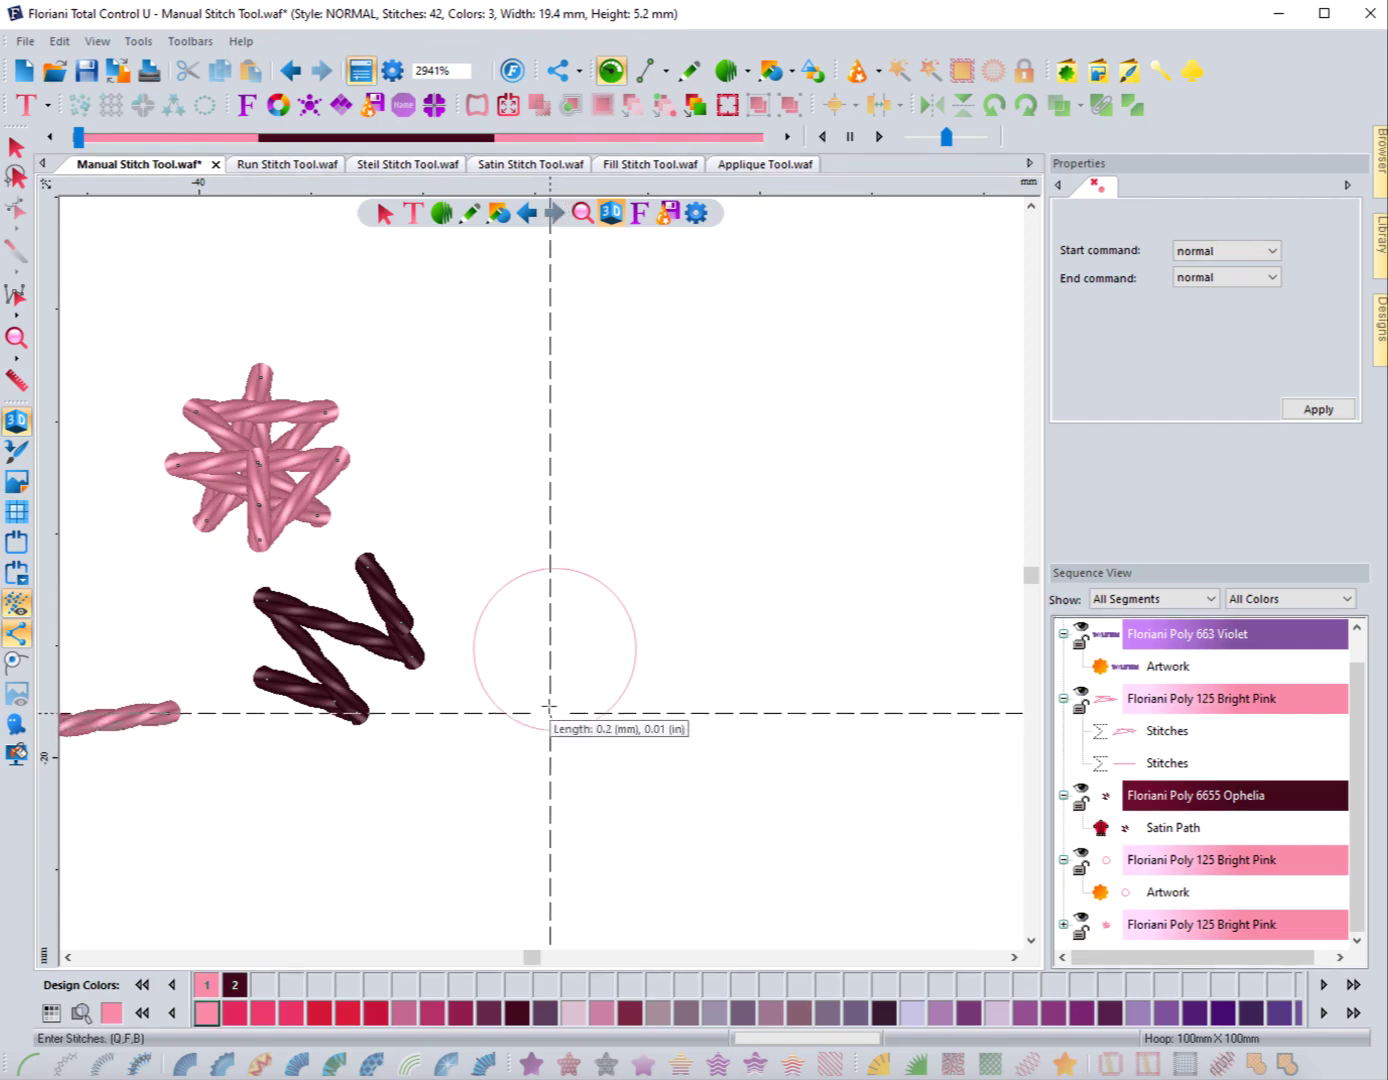
click(553, 699)
click(554, 652)
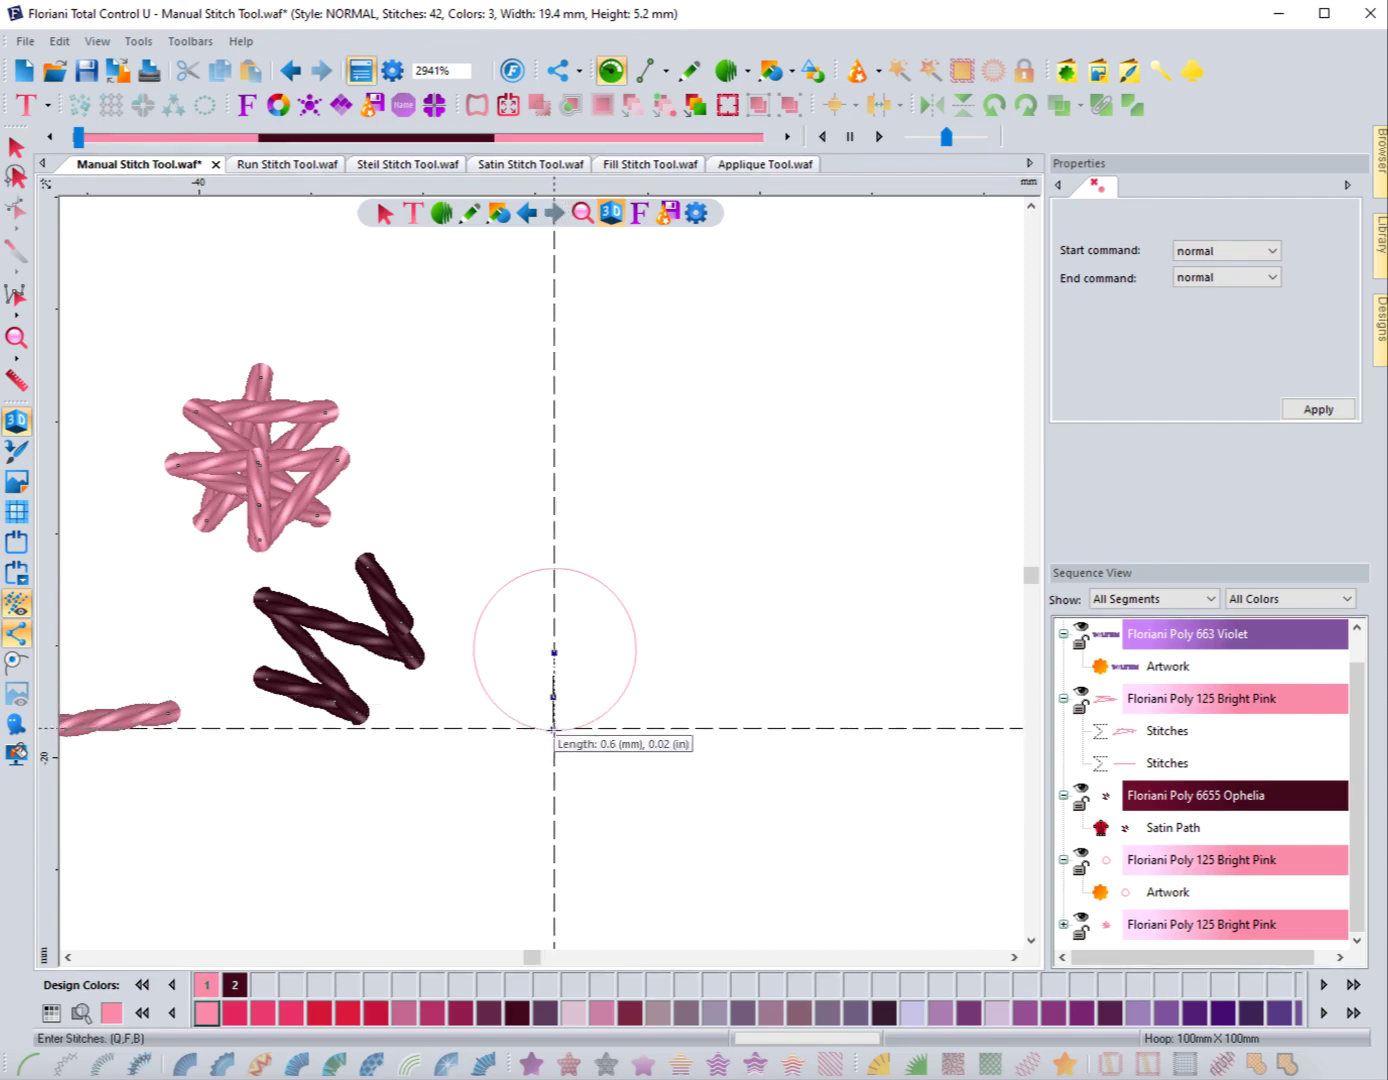
click(554, 568)
Criss-cross the circle with manual stitches in a five-pointed star pattern, tie off at its bottom edge and finish the object
click(509, 707)
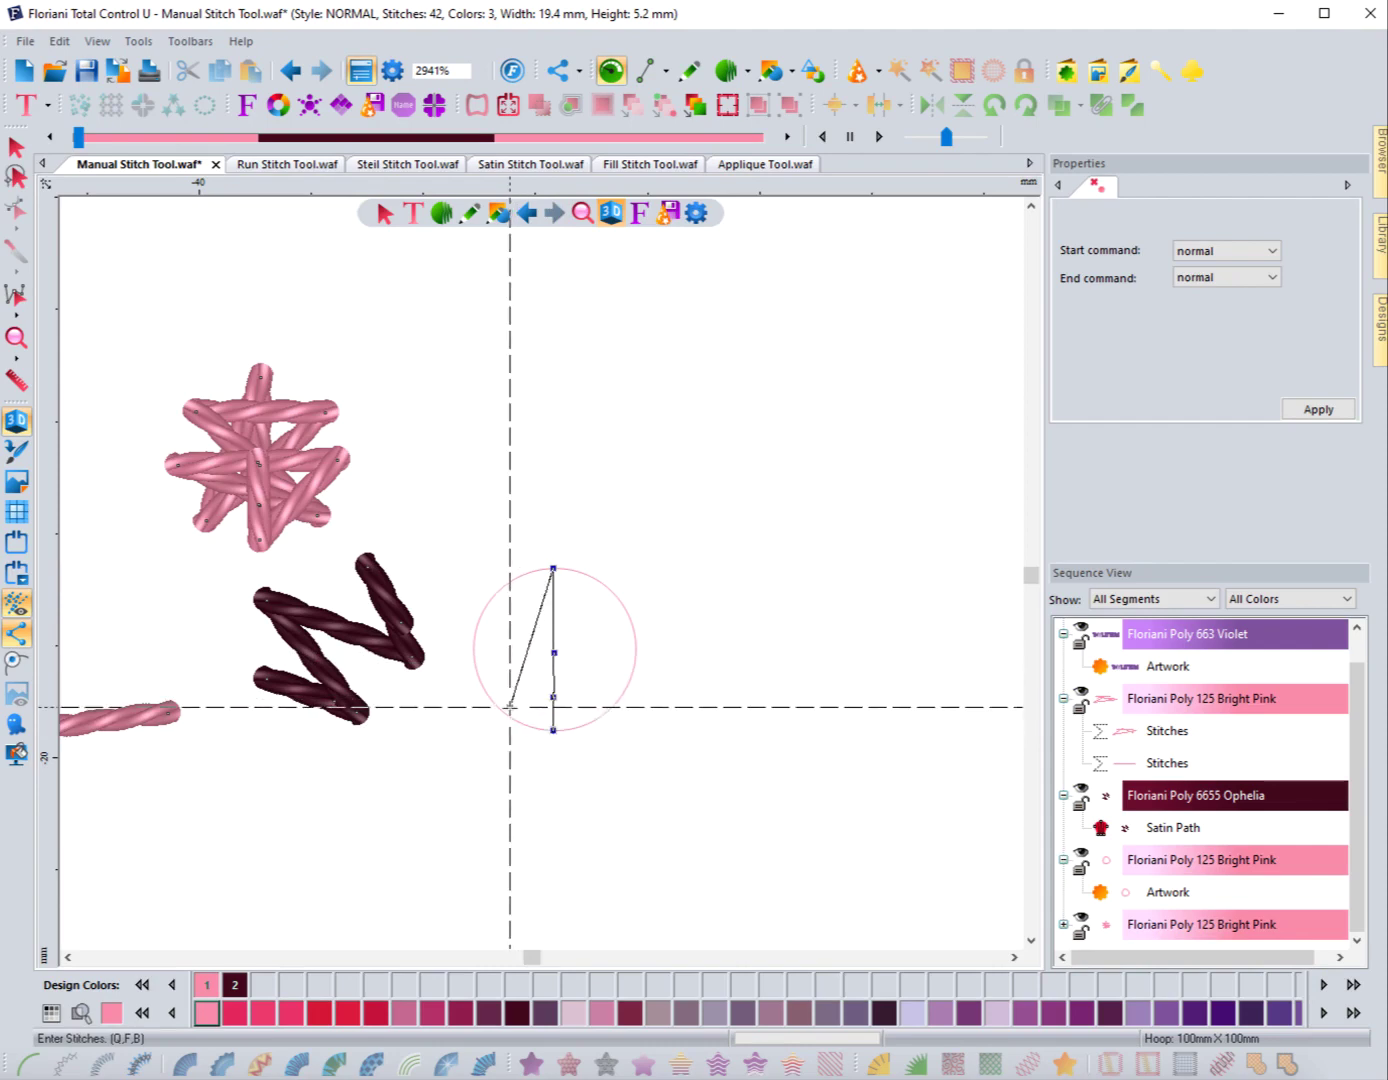
click(626, 615)
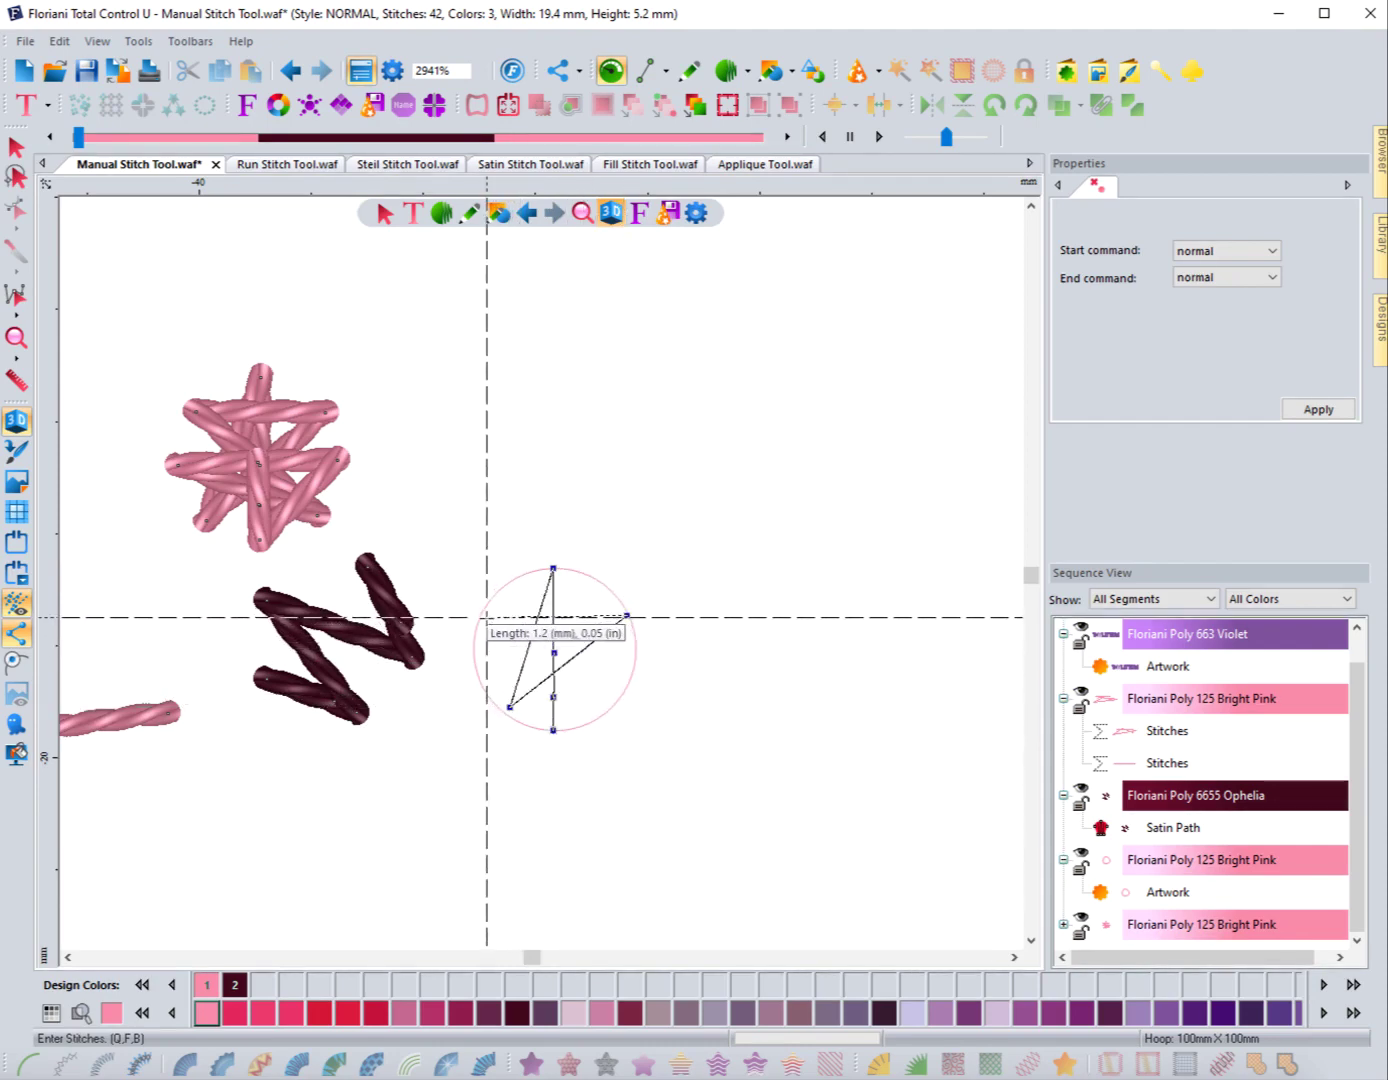
click(486, 617)
click(615, 702)
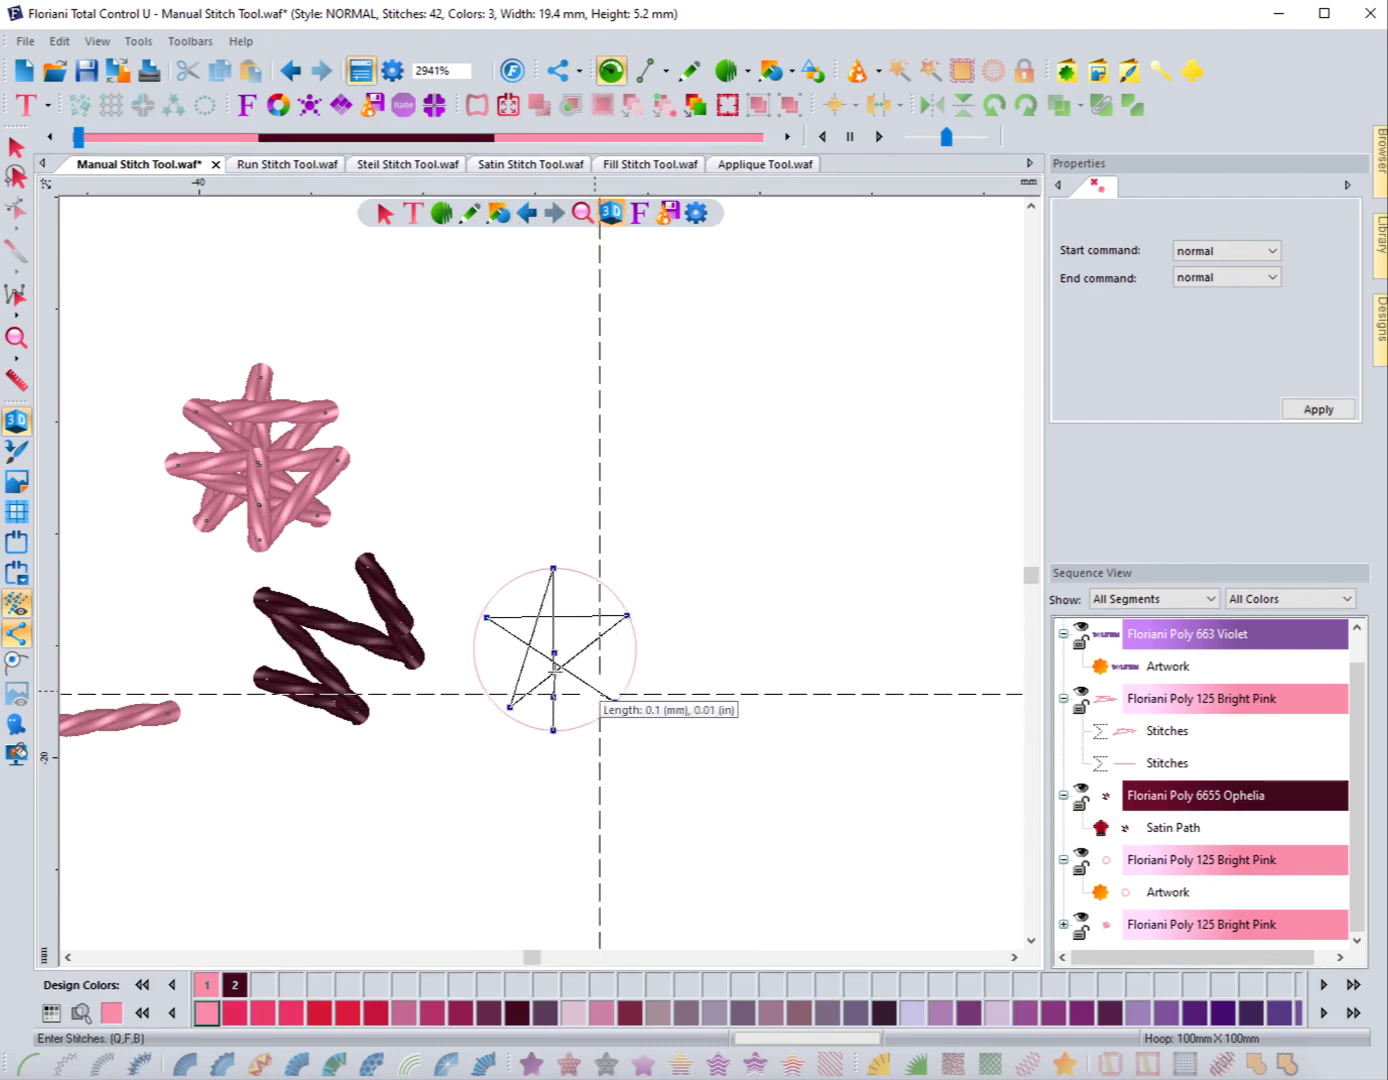
click(556, 664)
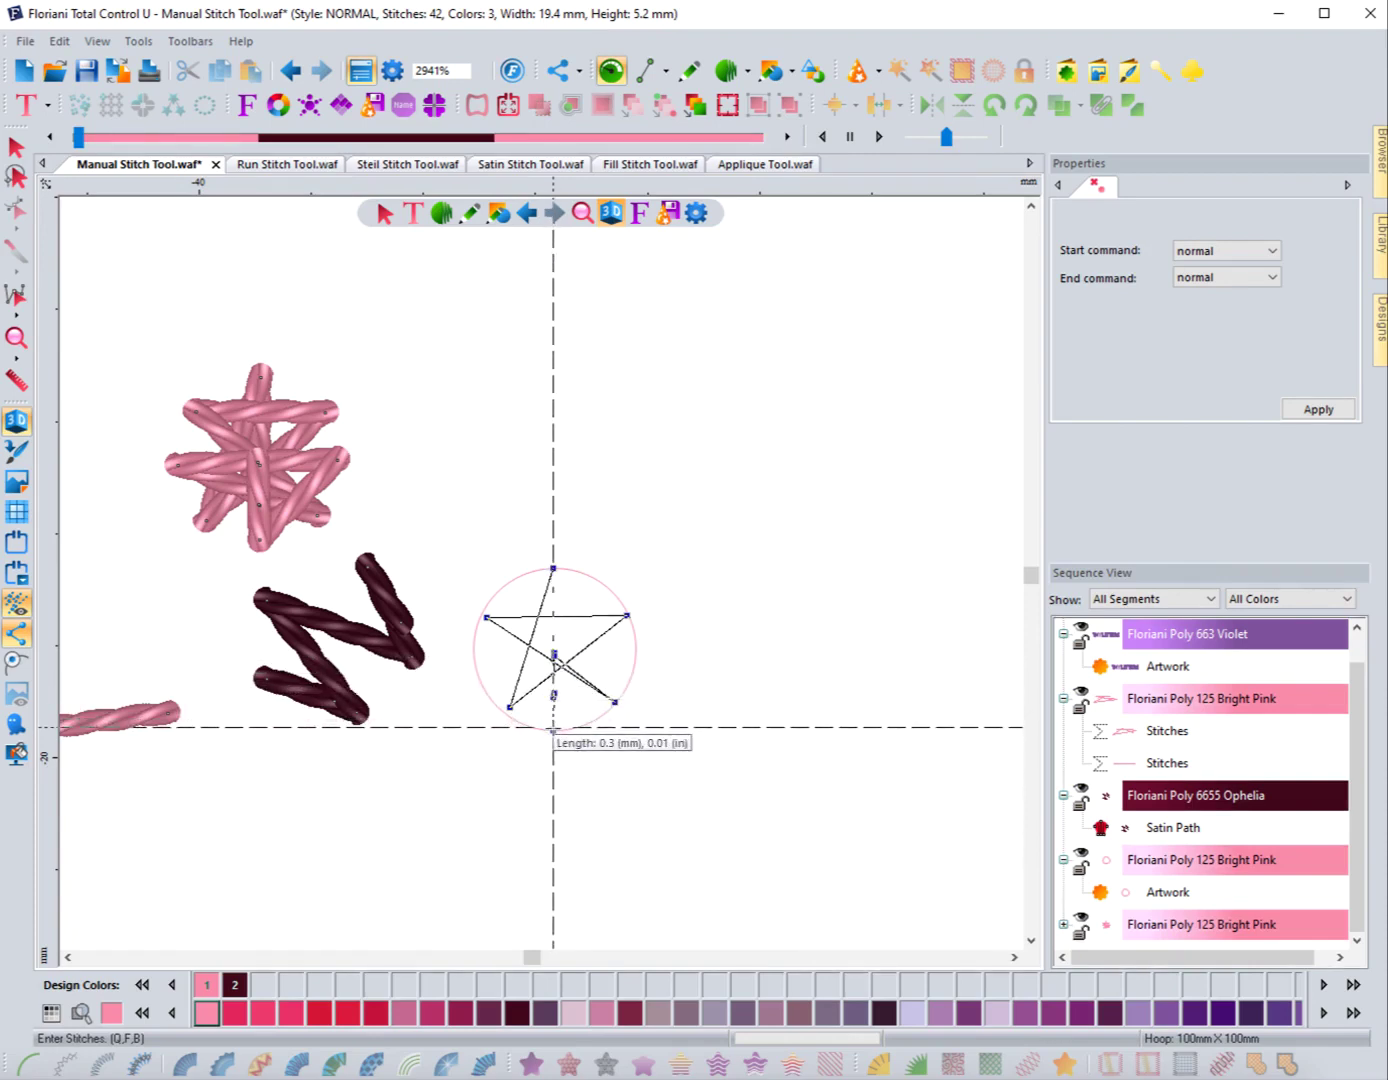
key(Return)
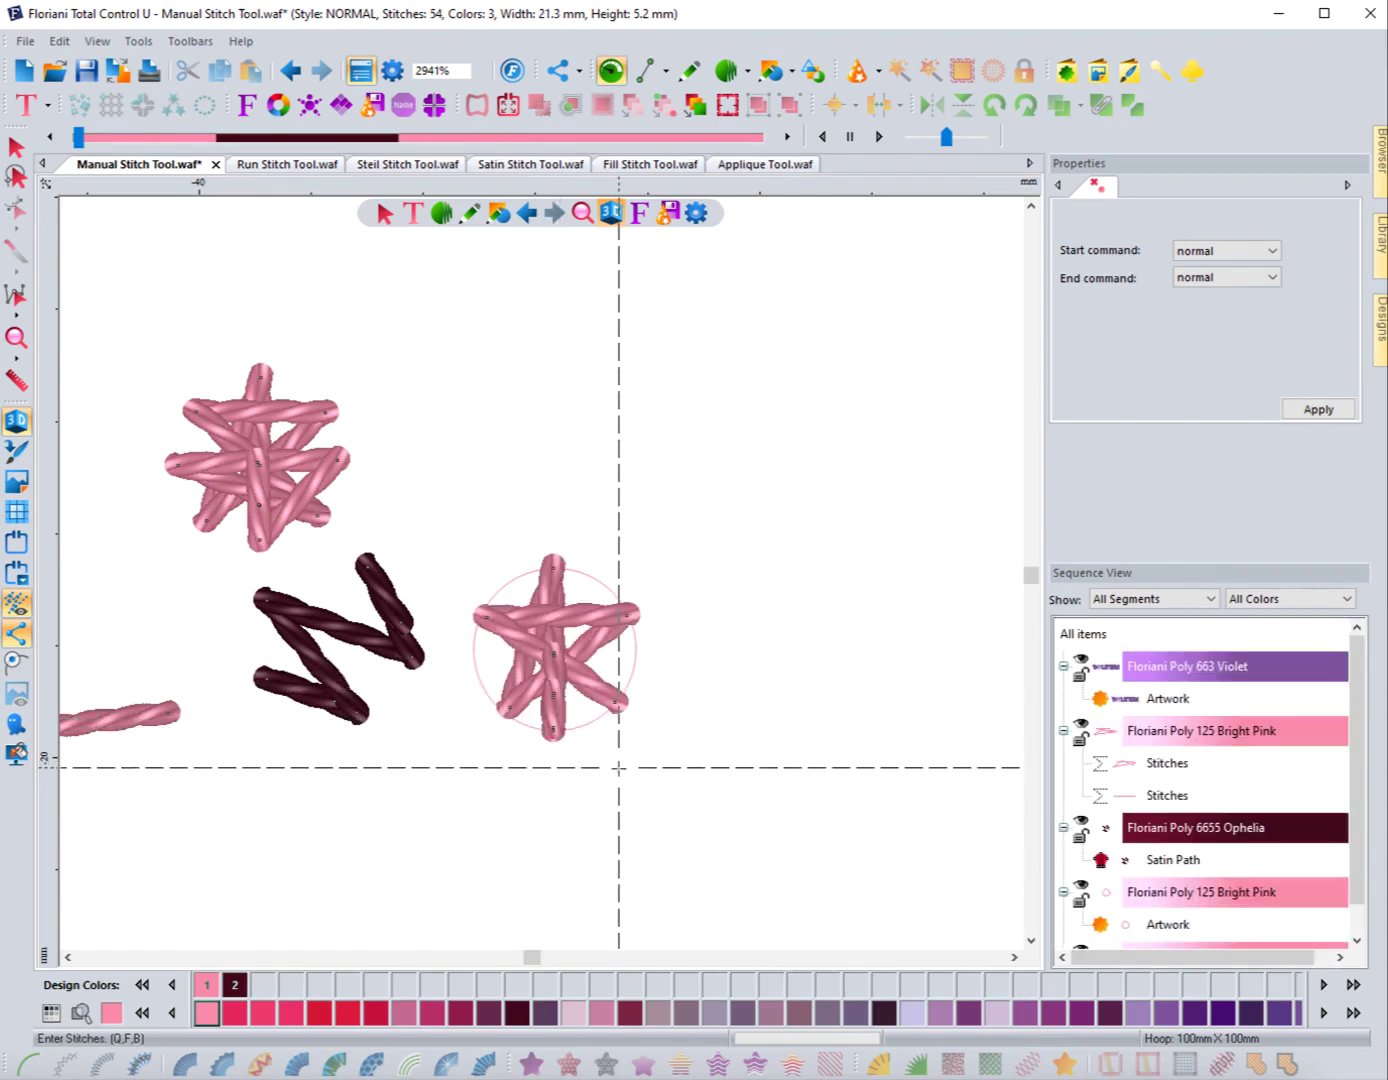
Turn off the display of stitch points for the whole design
scroll(588, 718, down, 2)
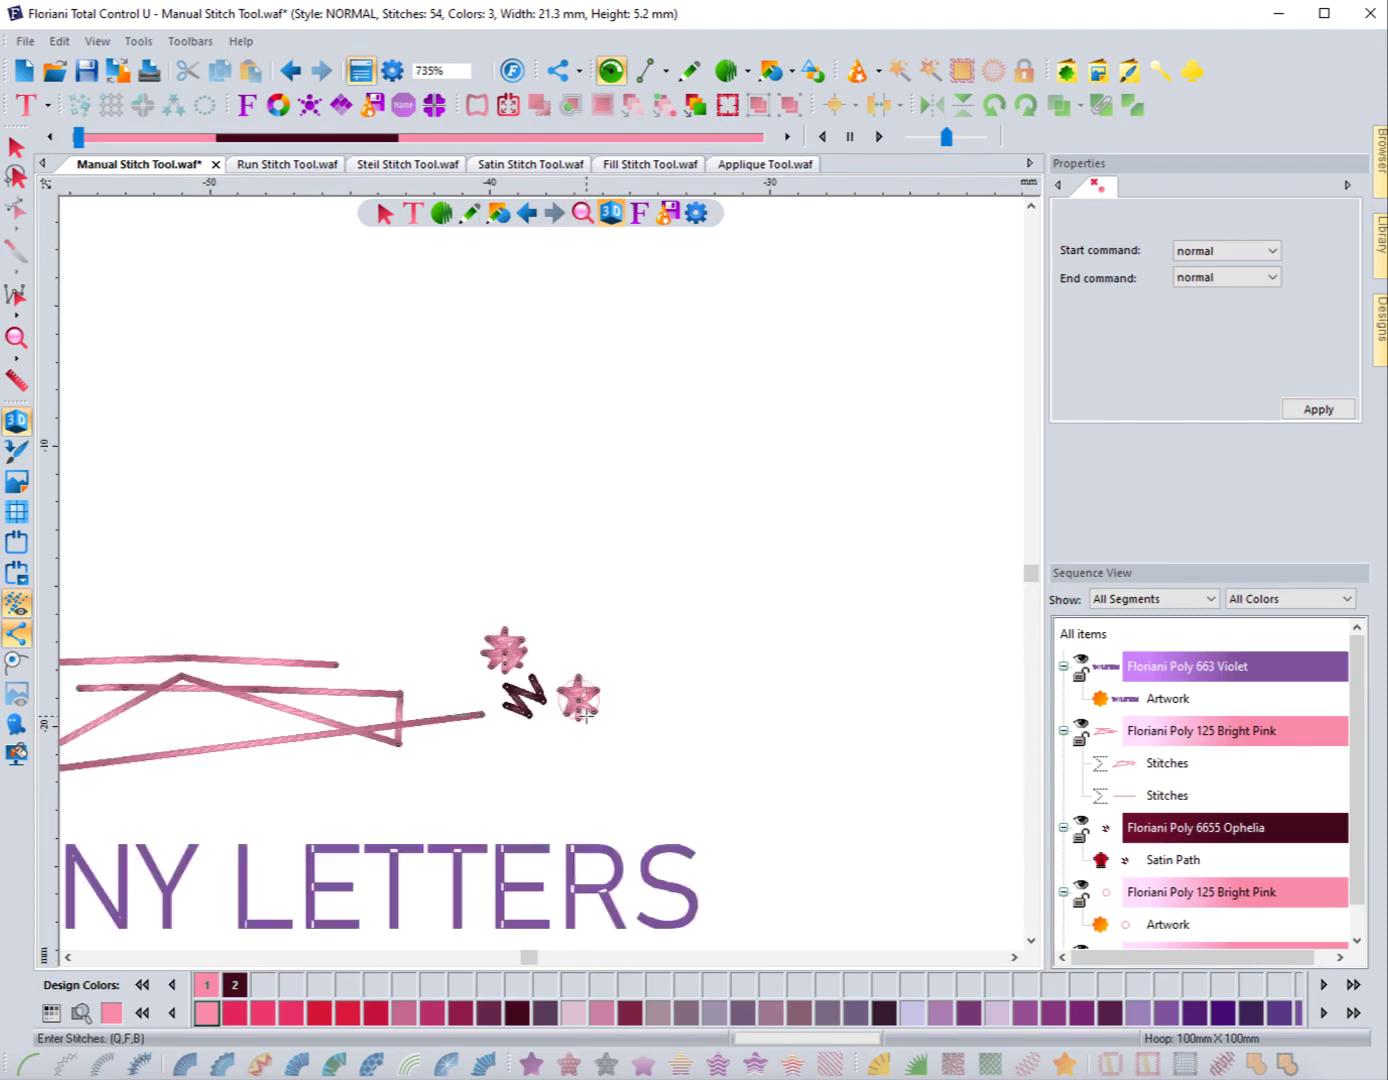
scroll(587, 718, down, 2)
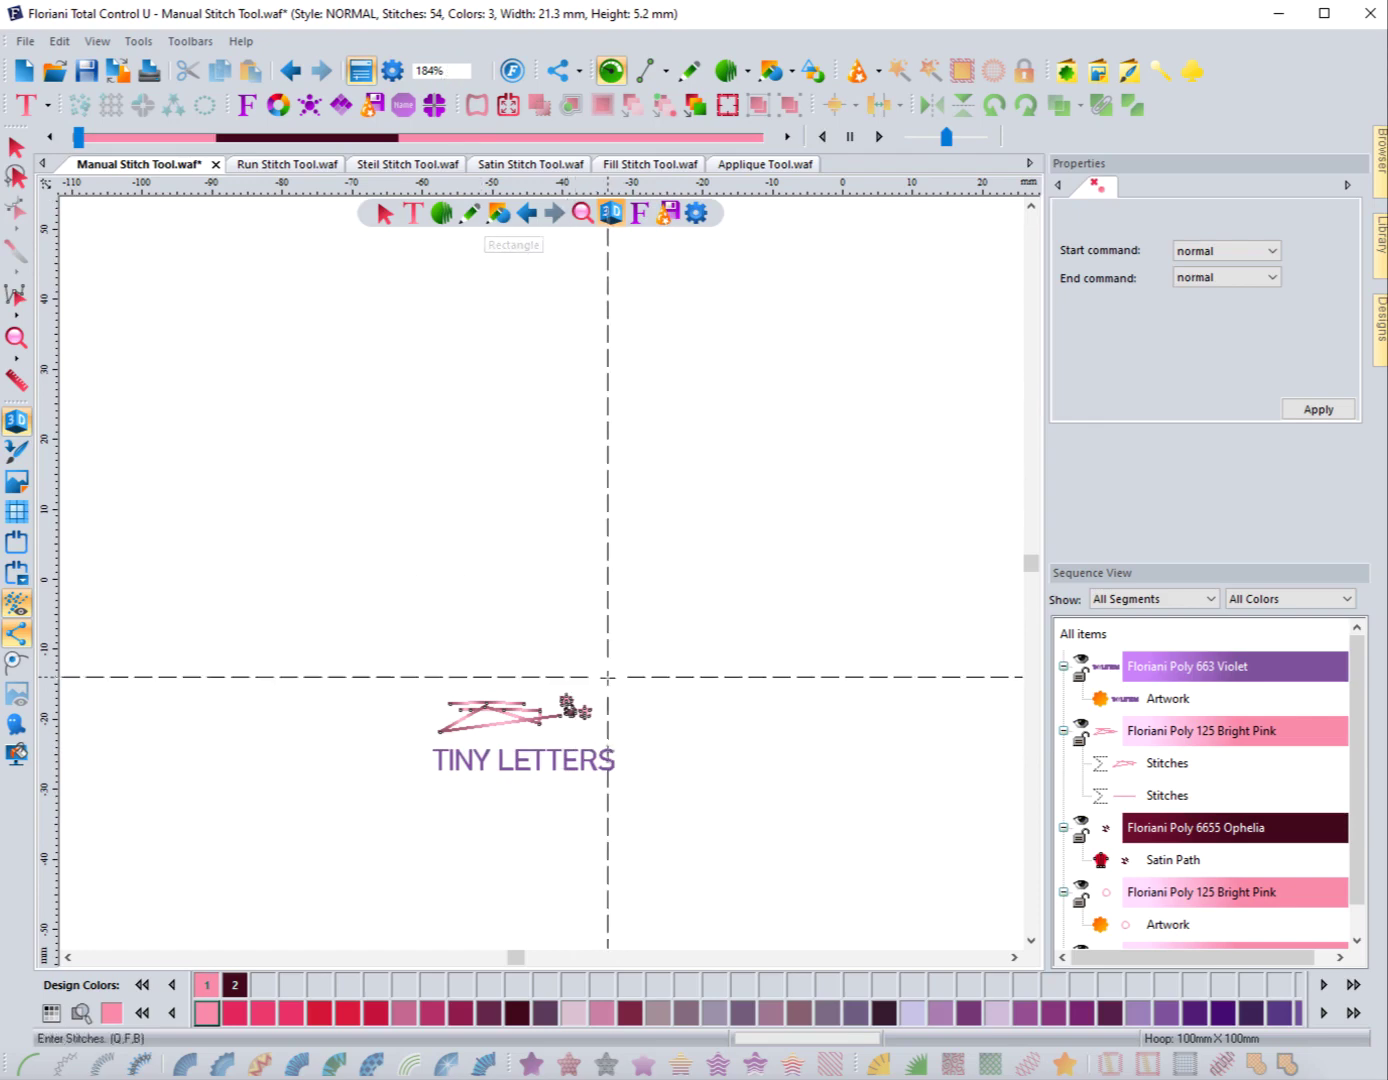
click(16, 634)
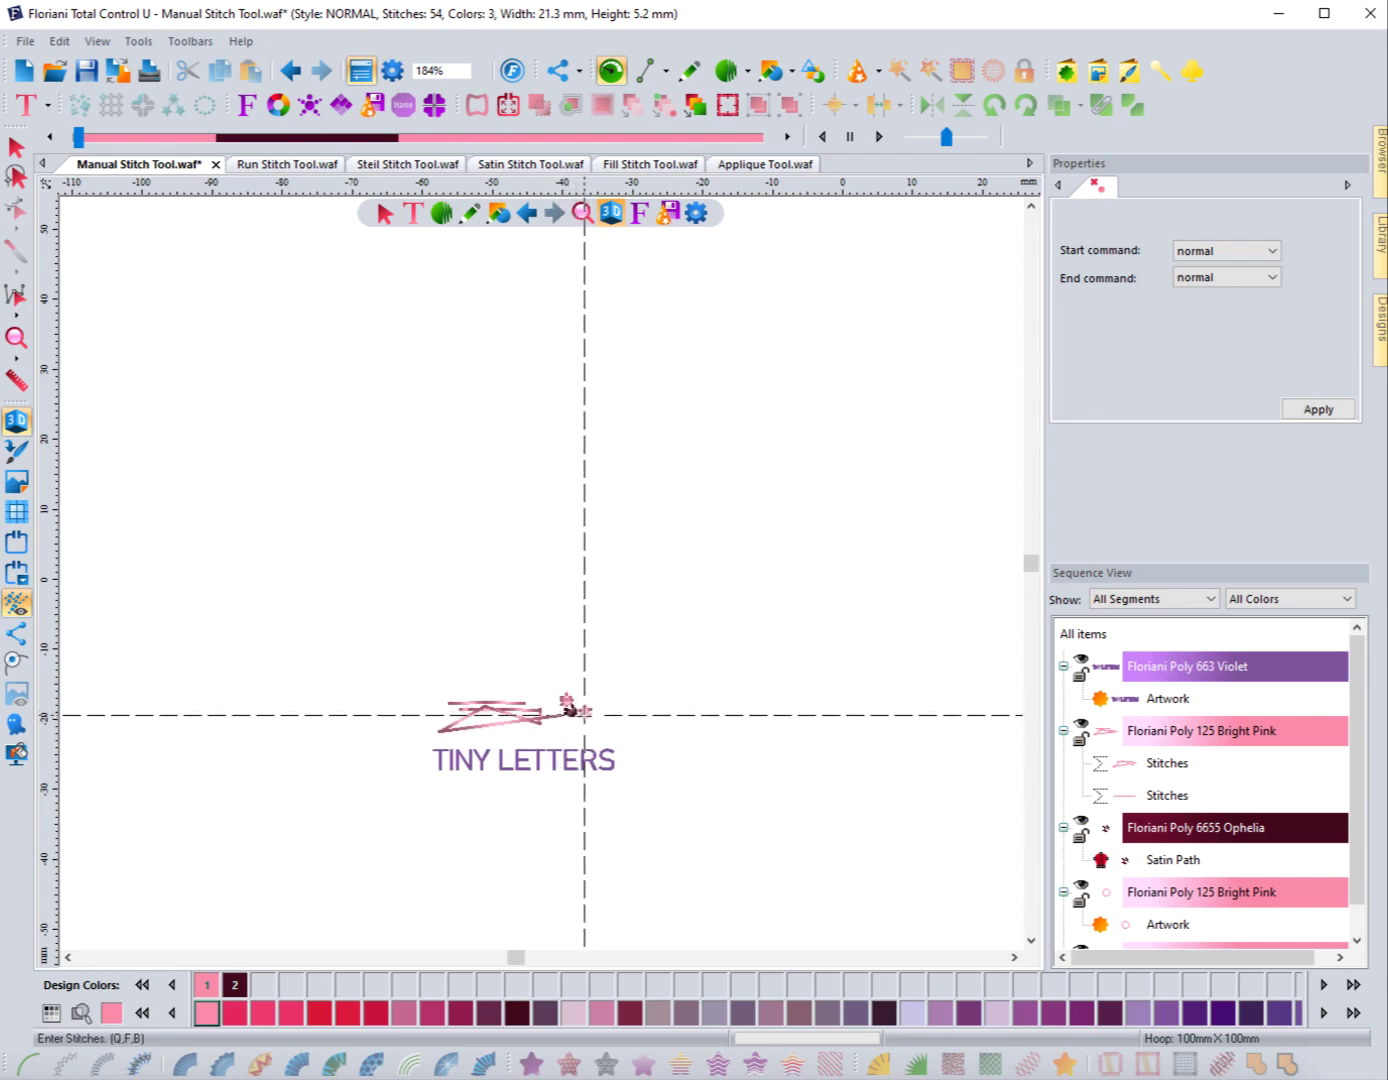
Examine the TINY LETTERS artwork and compare it with the small hand-stitched shapes above it
scroll(584, 715, down, 2)
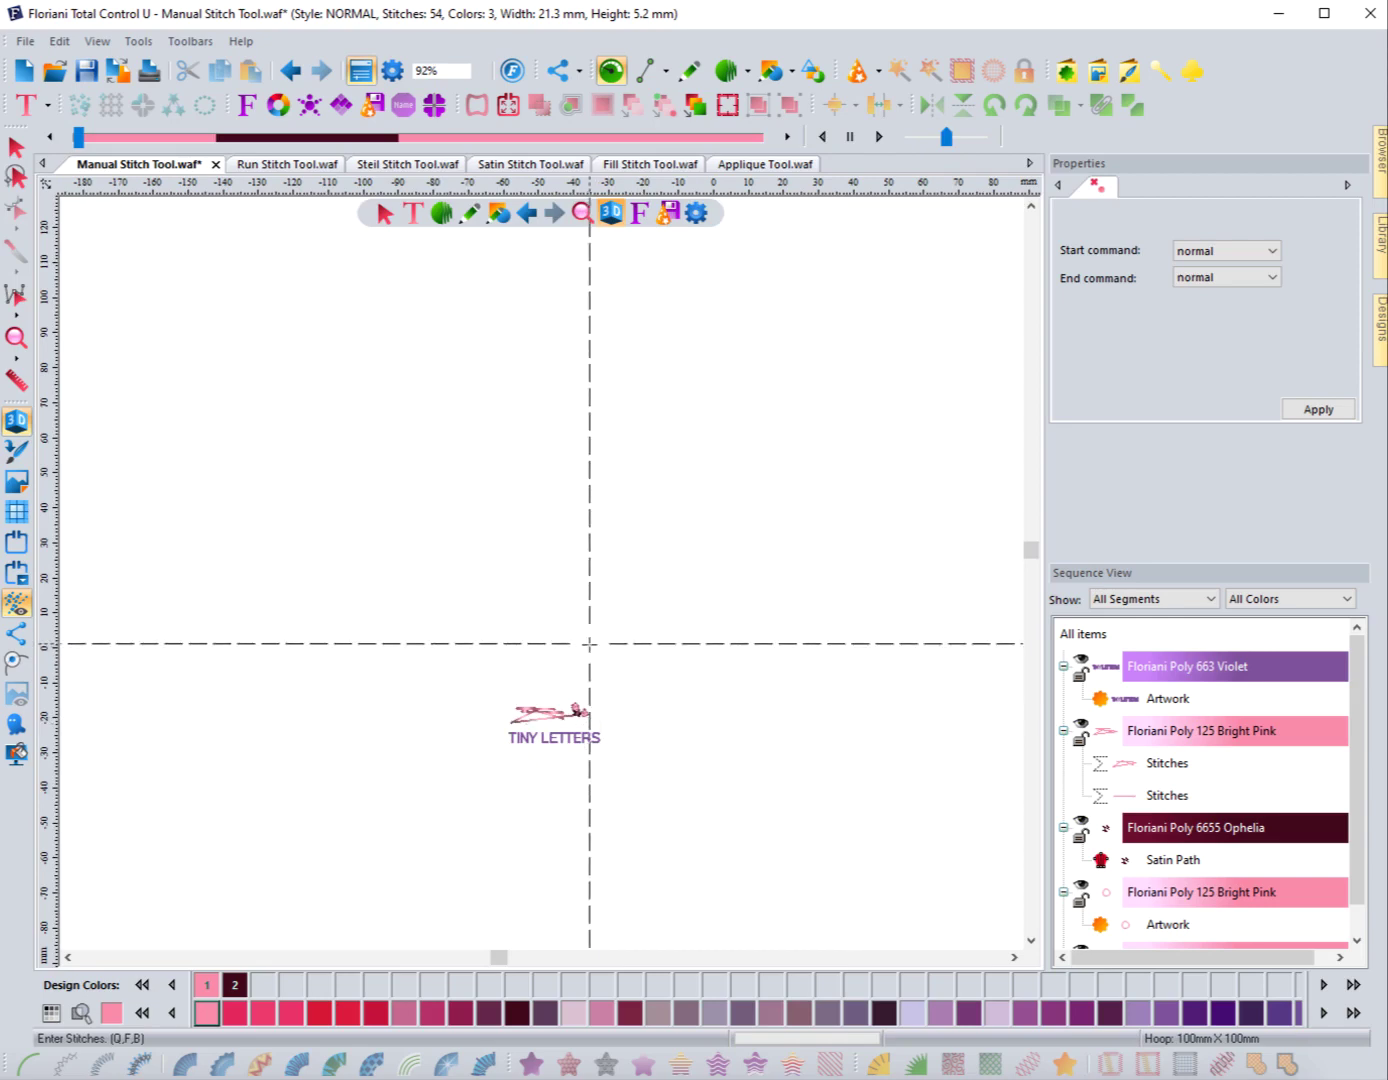
click(17, 338)
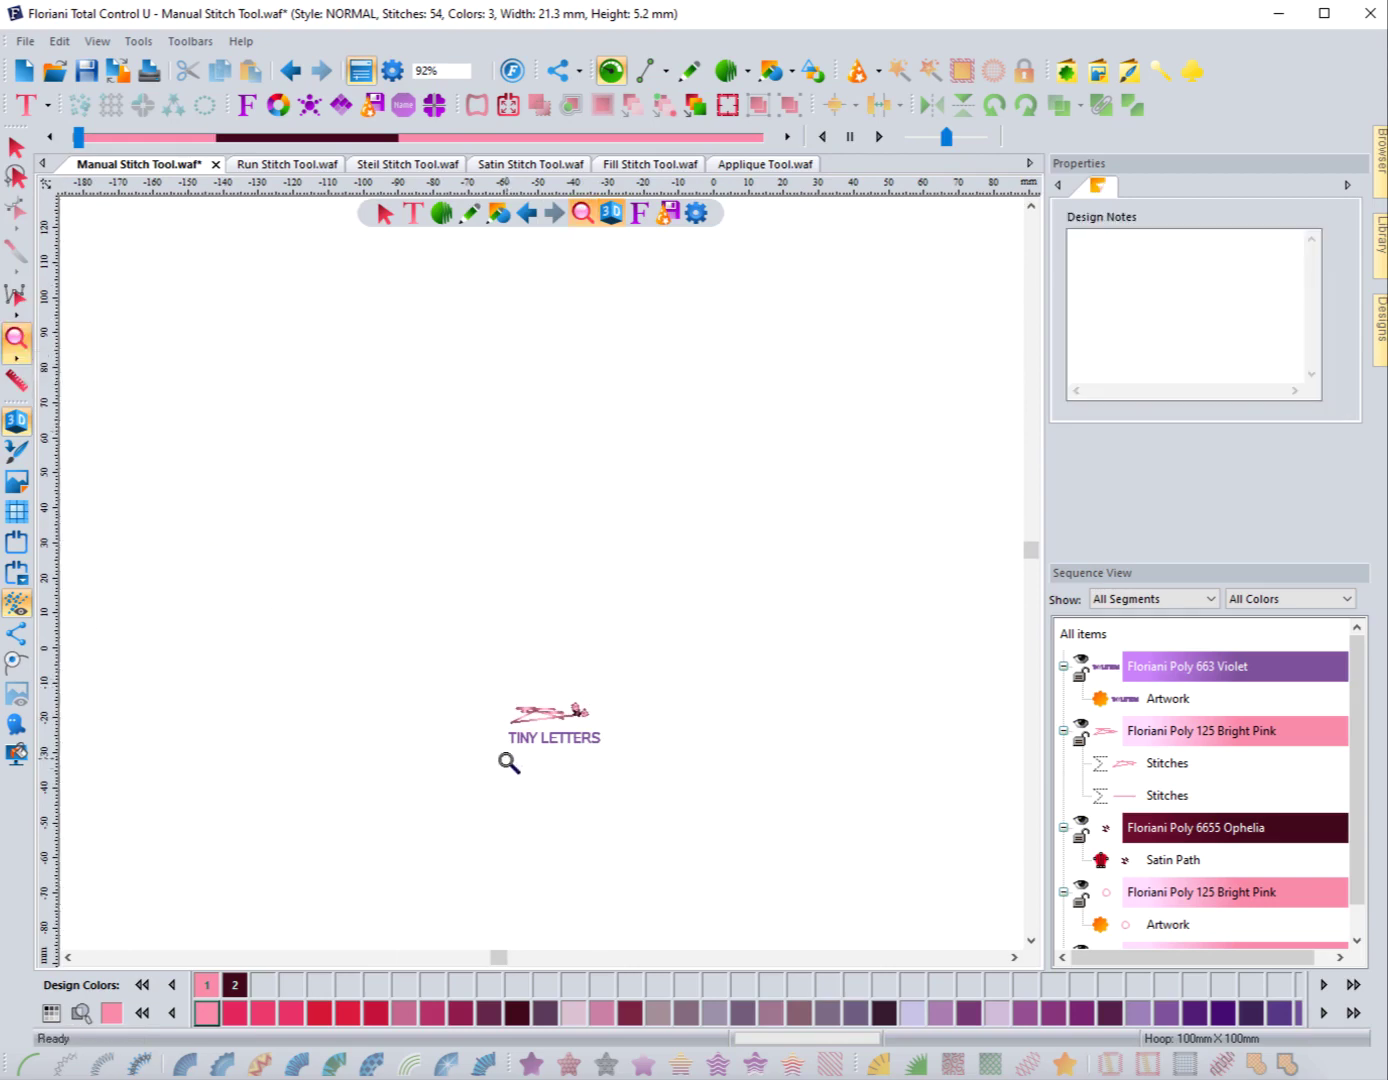
drag(506, 758, 614, 722)
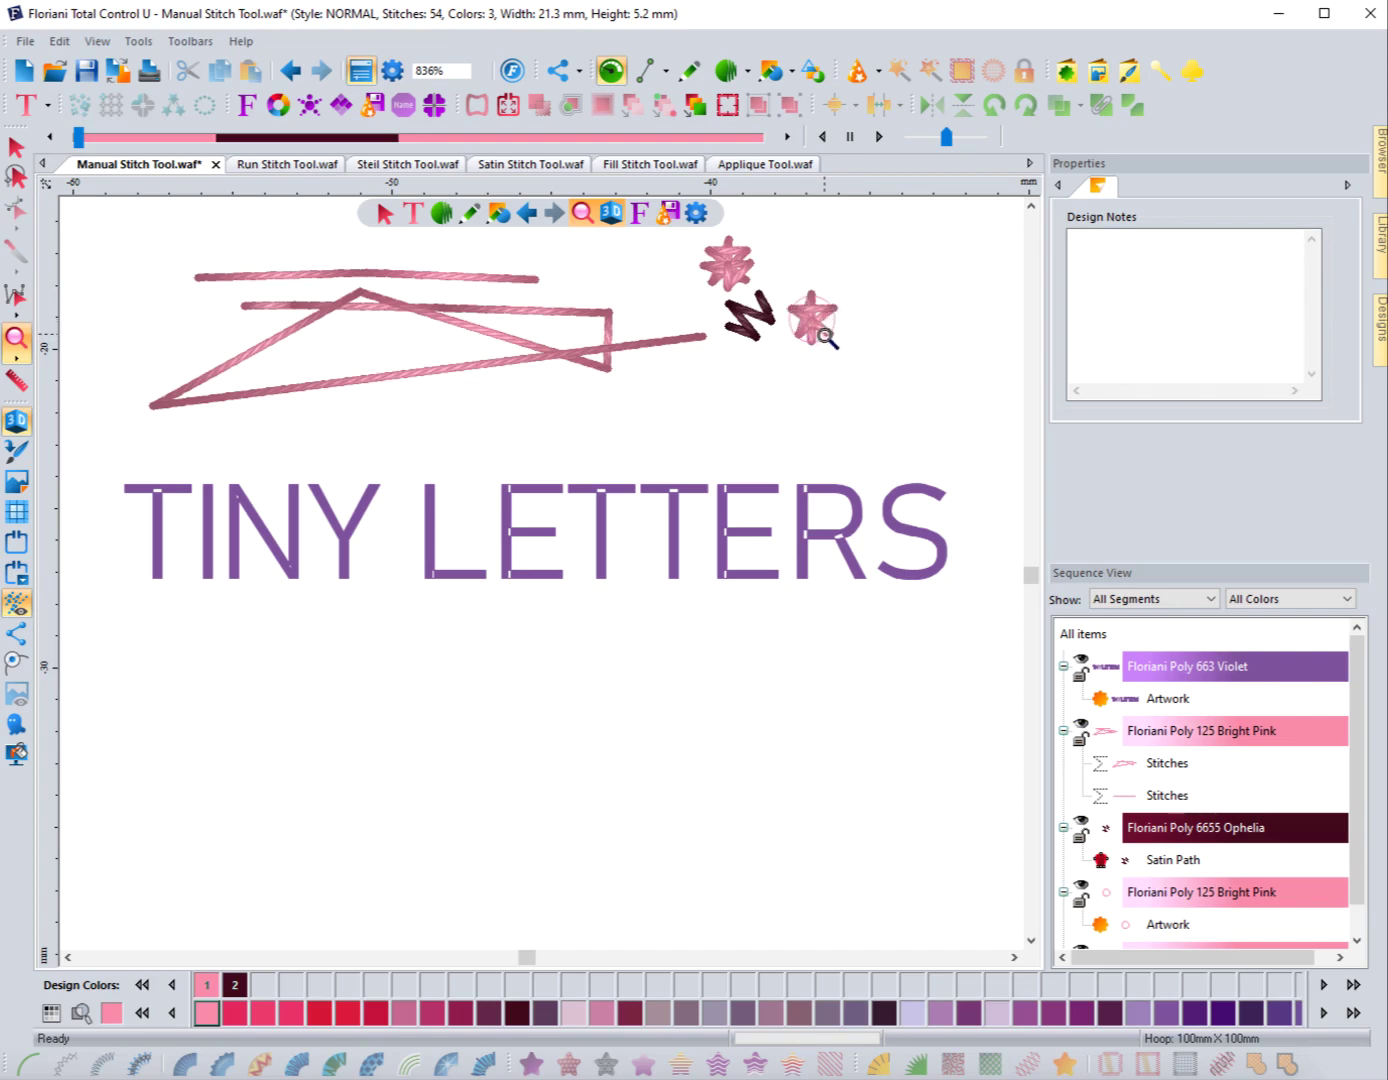
scroll(789, 353, down, 9)
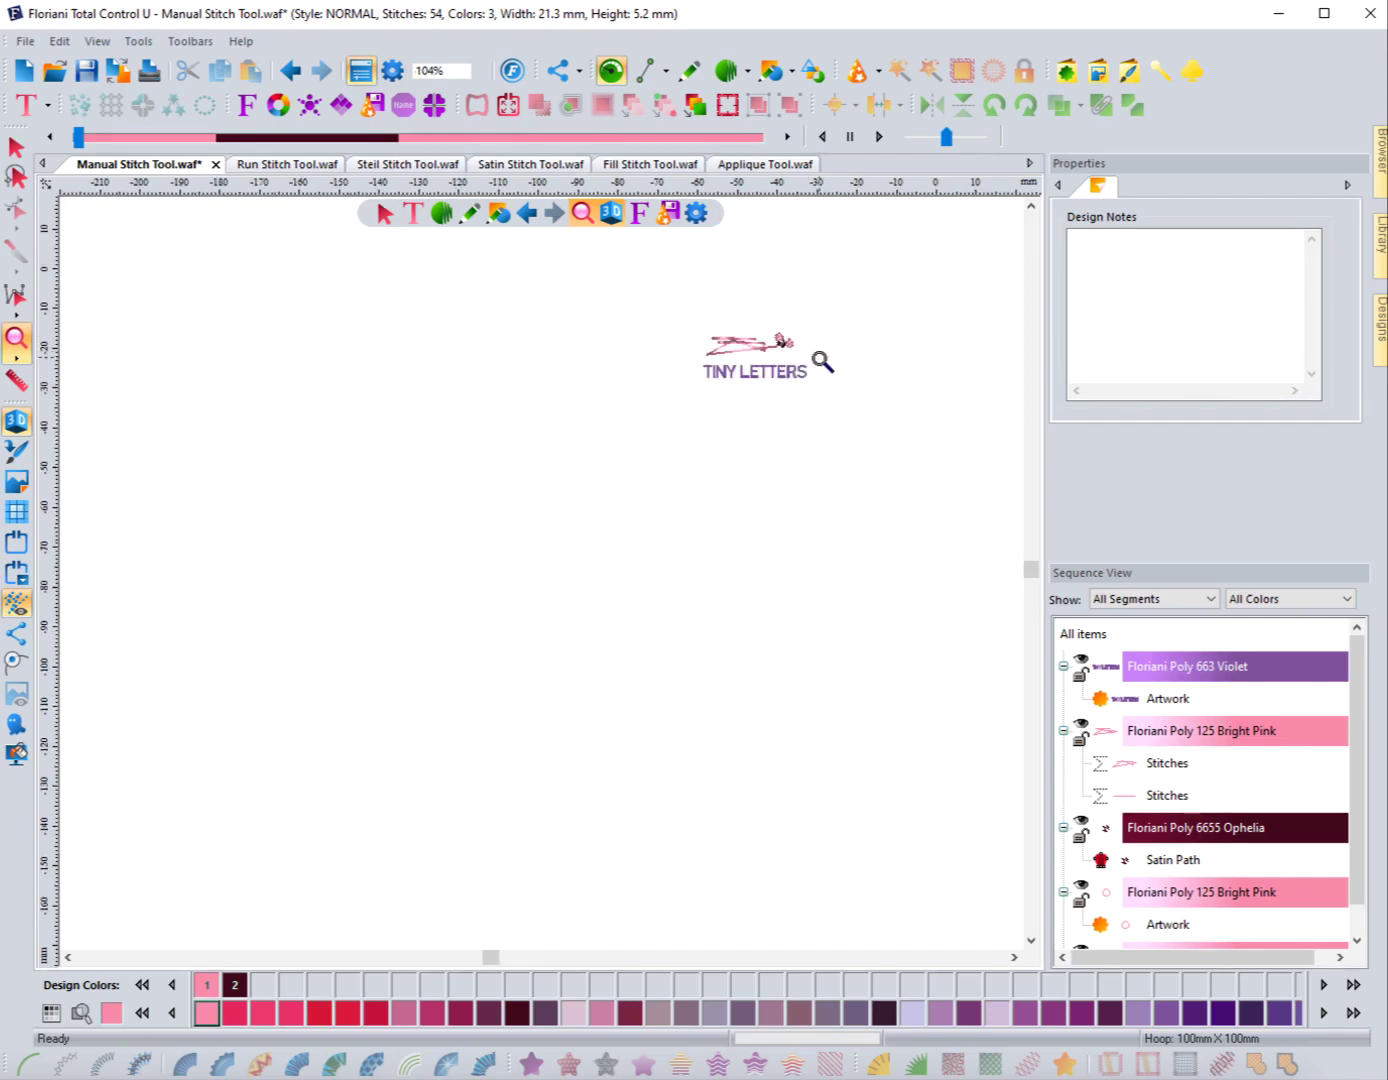
scroll(822, 375, up, 6)
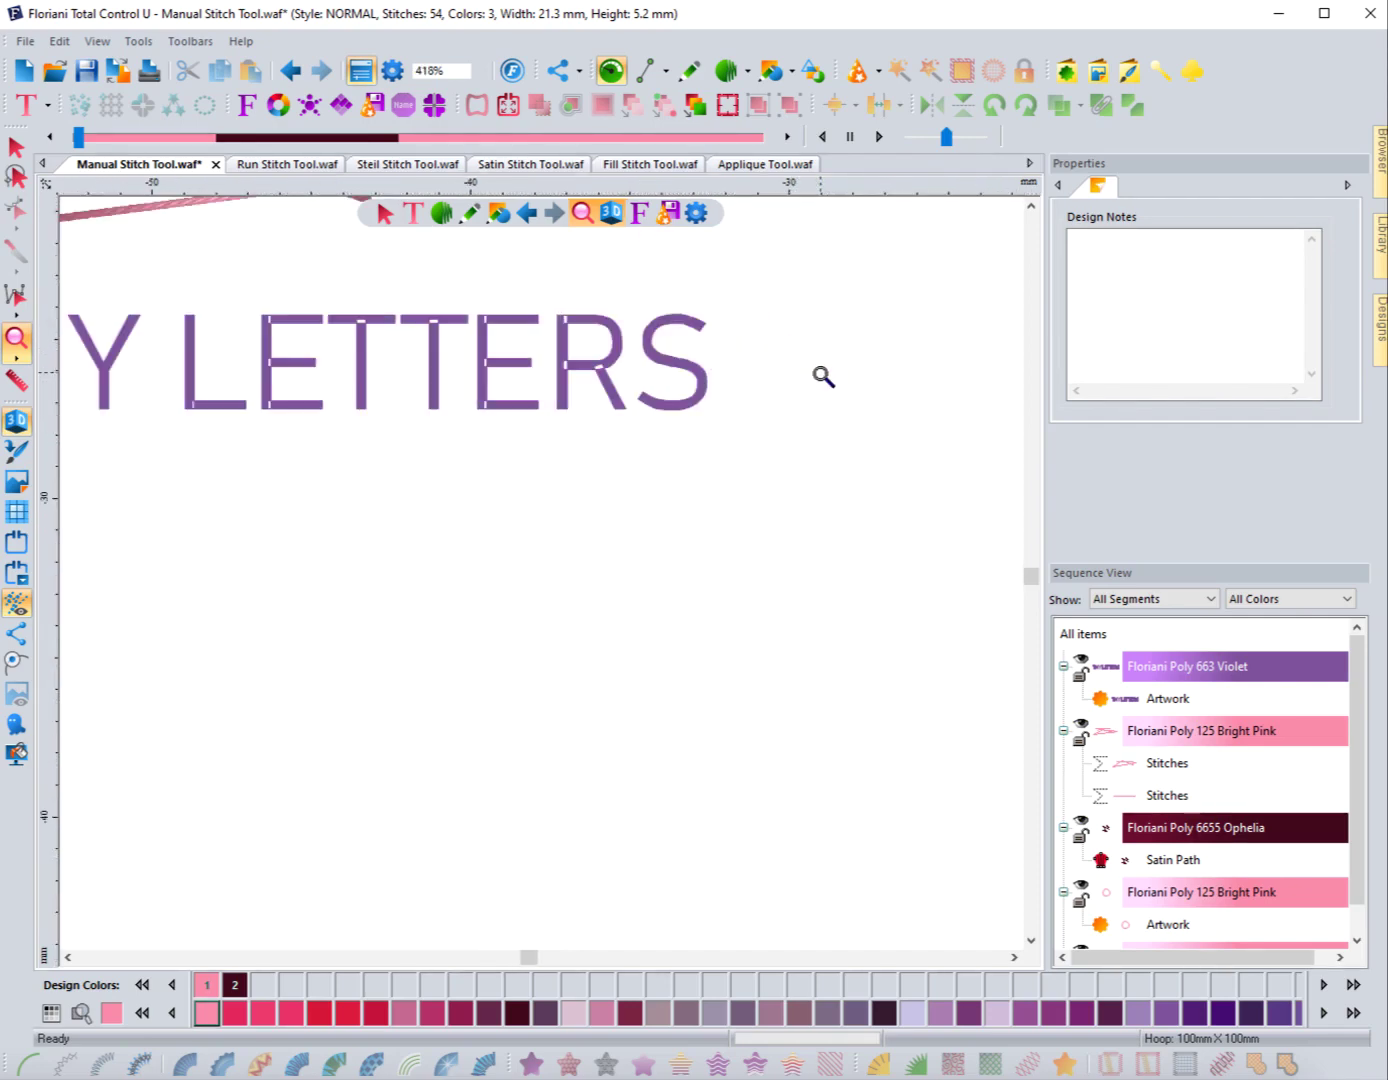
click(69, 958)
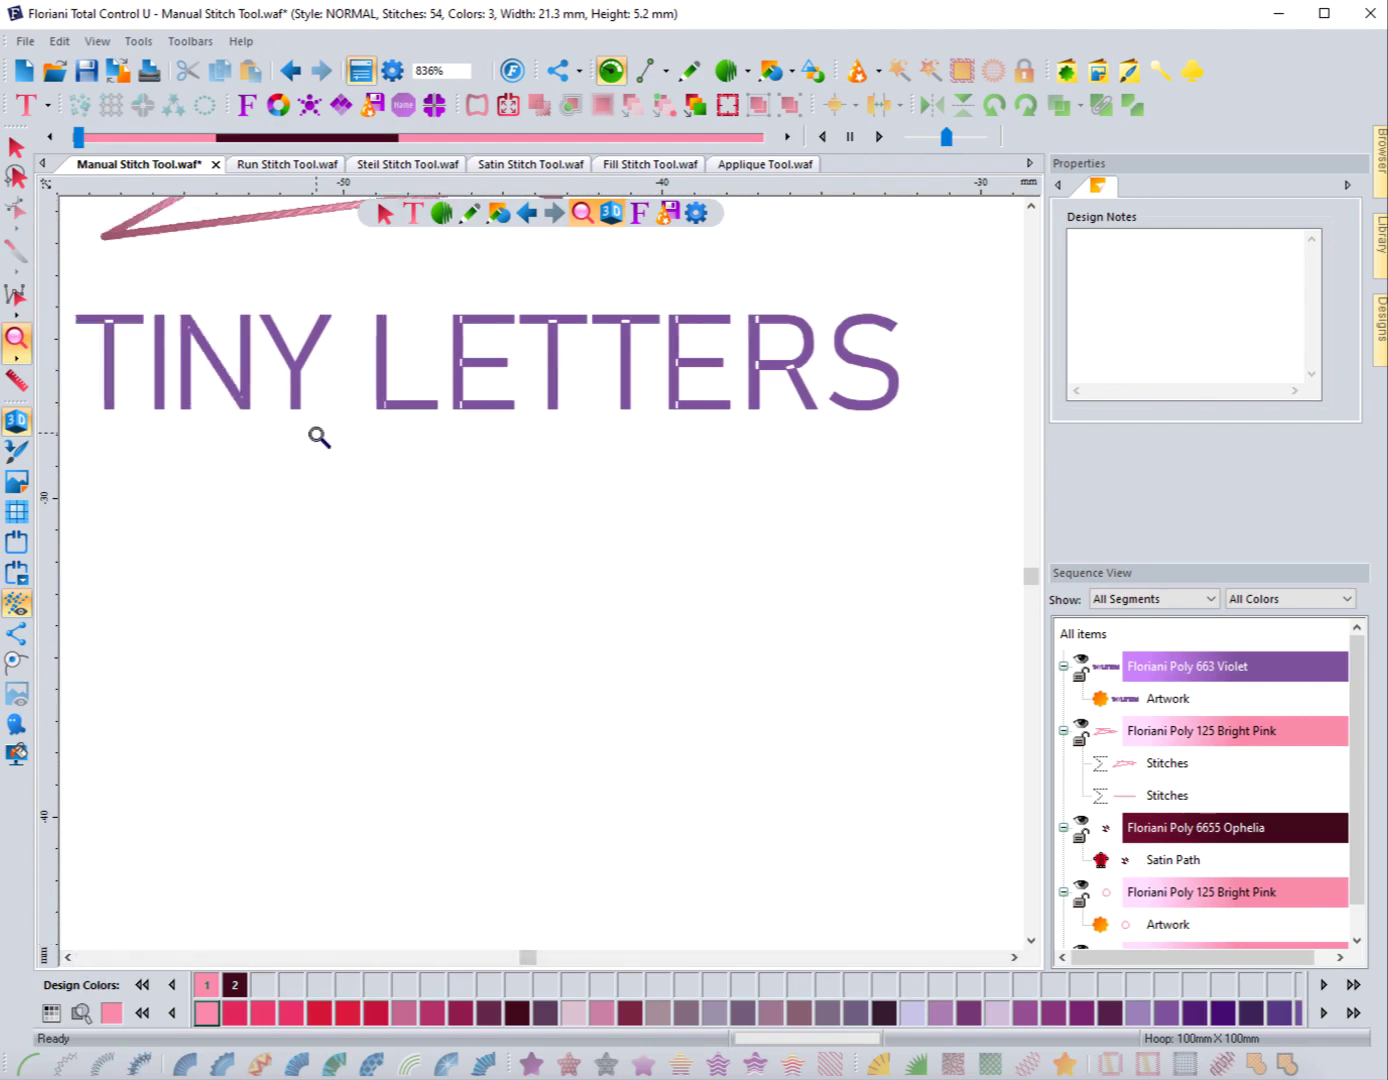
With Manual Stitch, start the word TINY with short tie-in stitches along the T's top edge and continue to the end of its bar
click(441, 214)
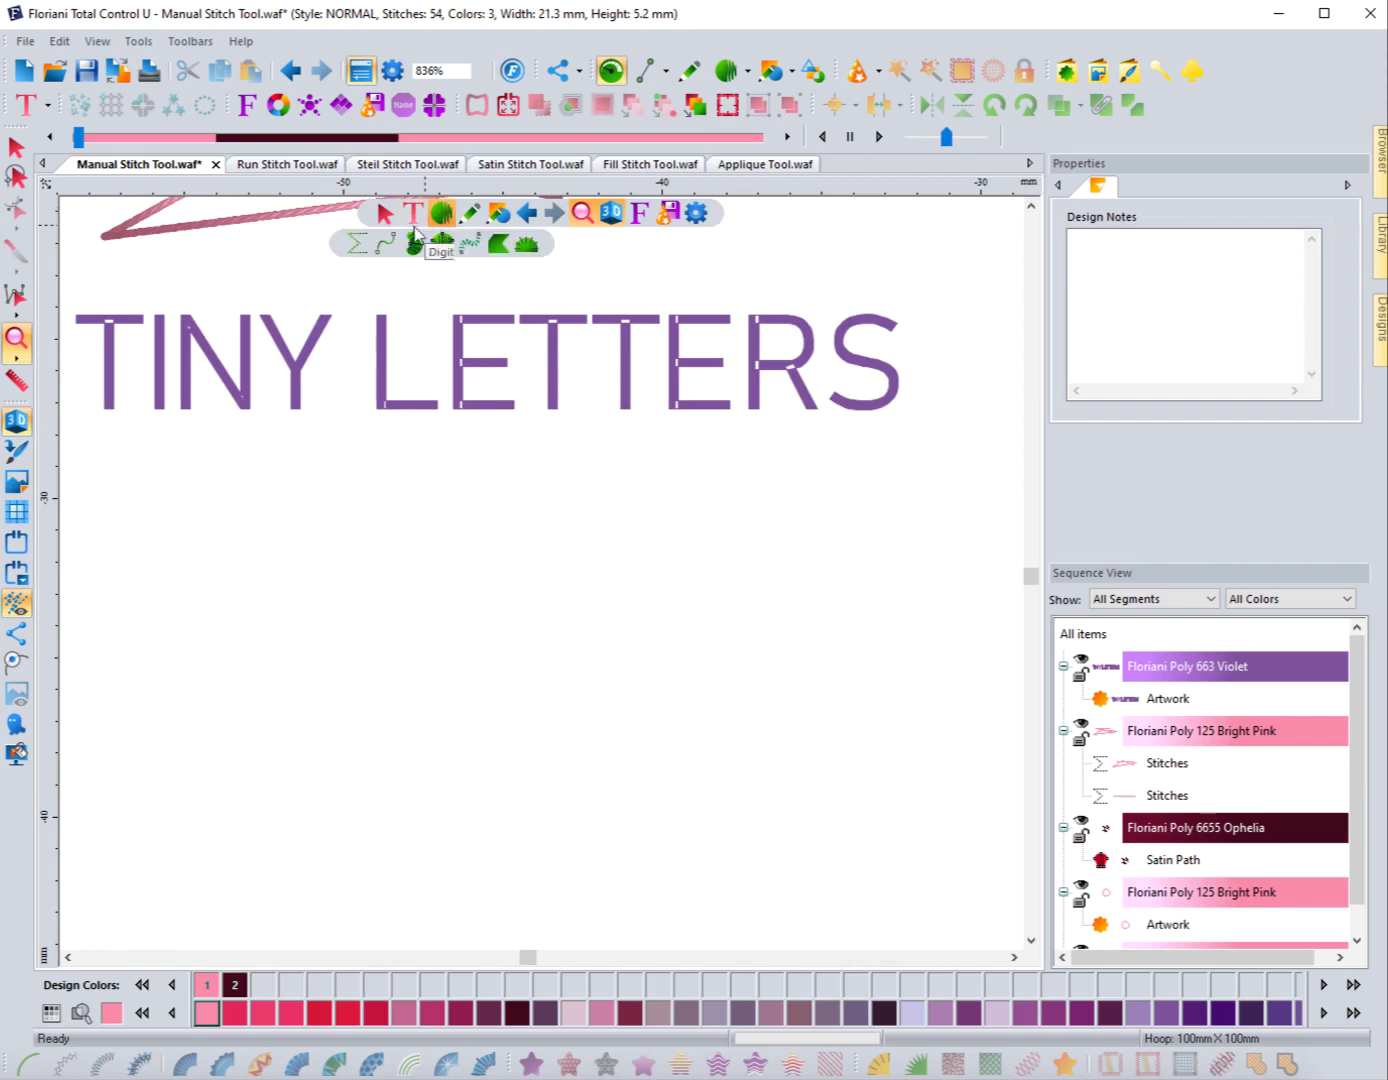
click(357, 246)
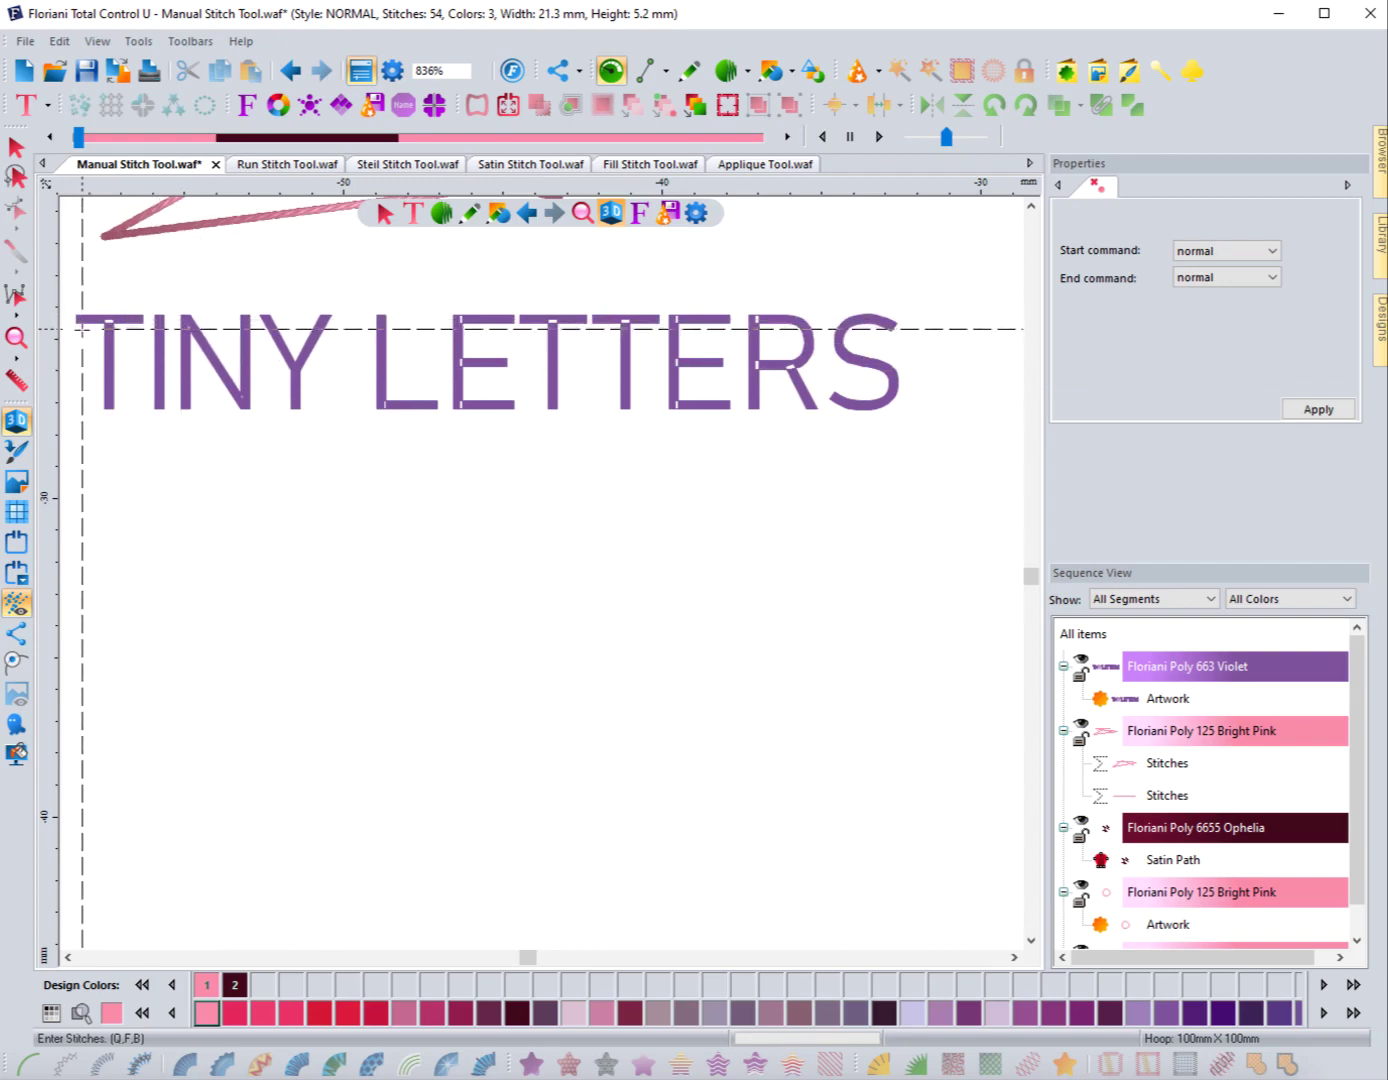
click(34, 336)
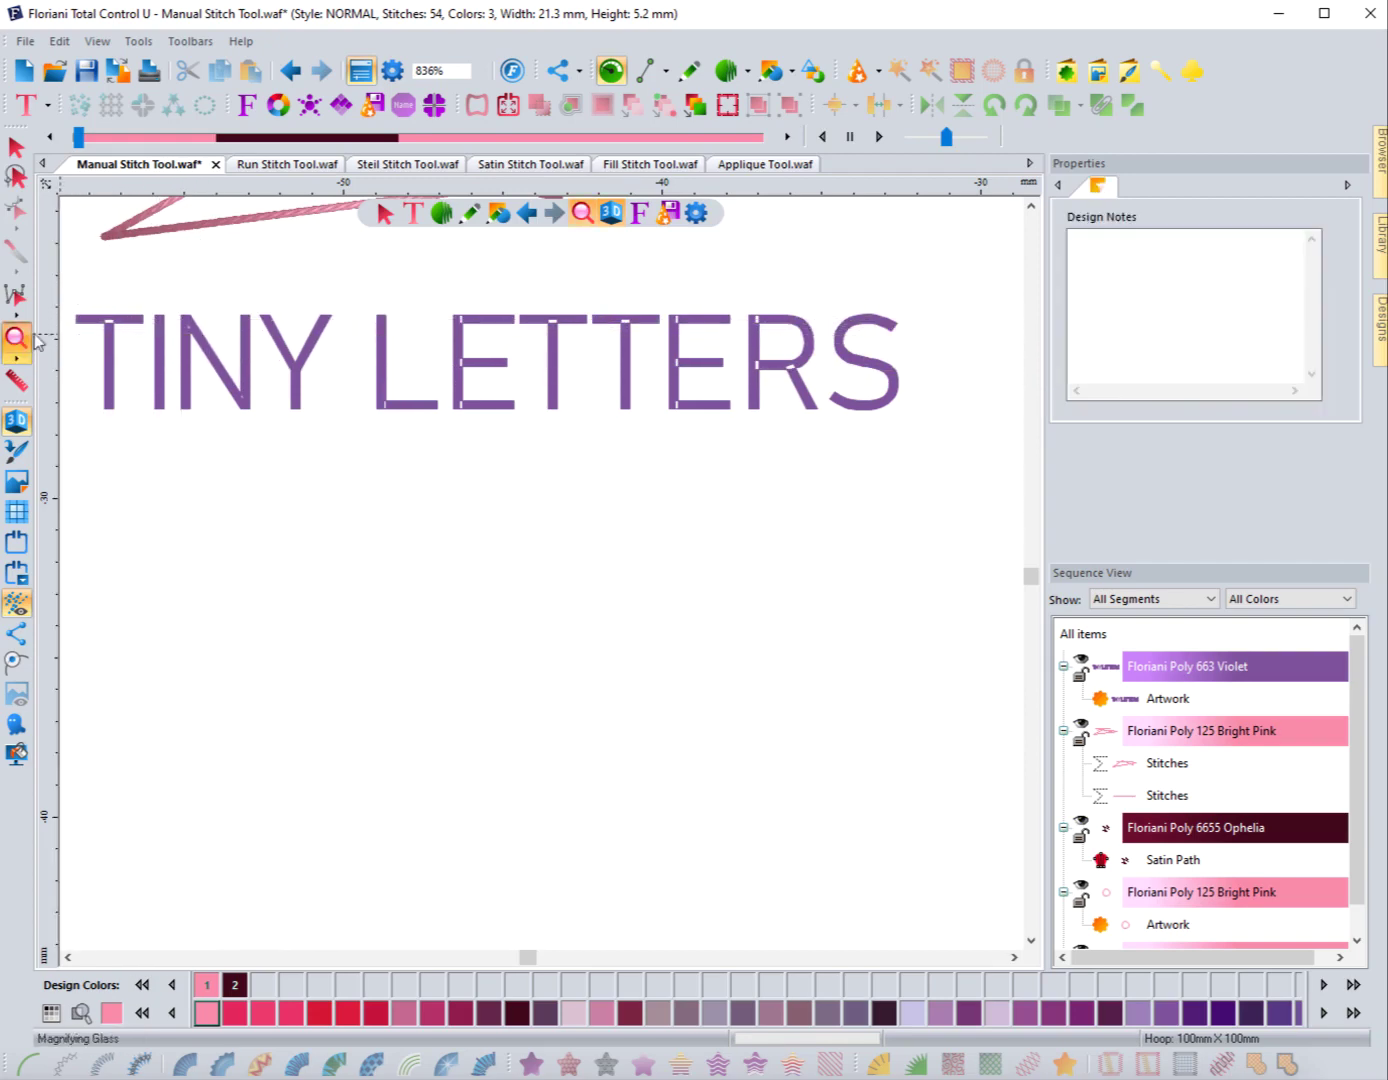
drag(286, 378, 367, 450)
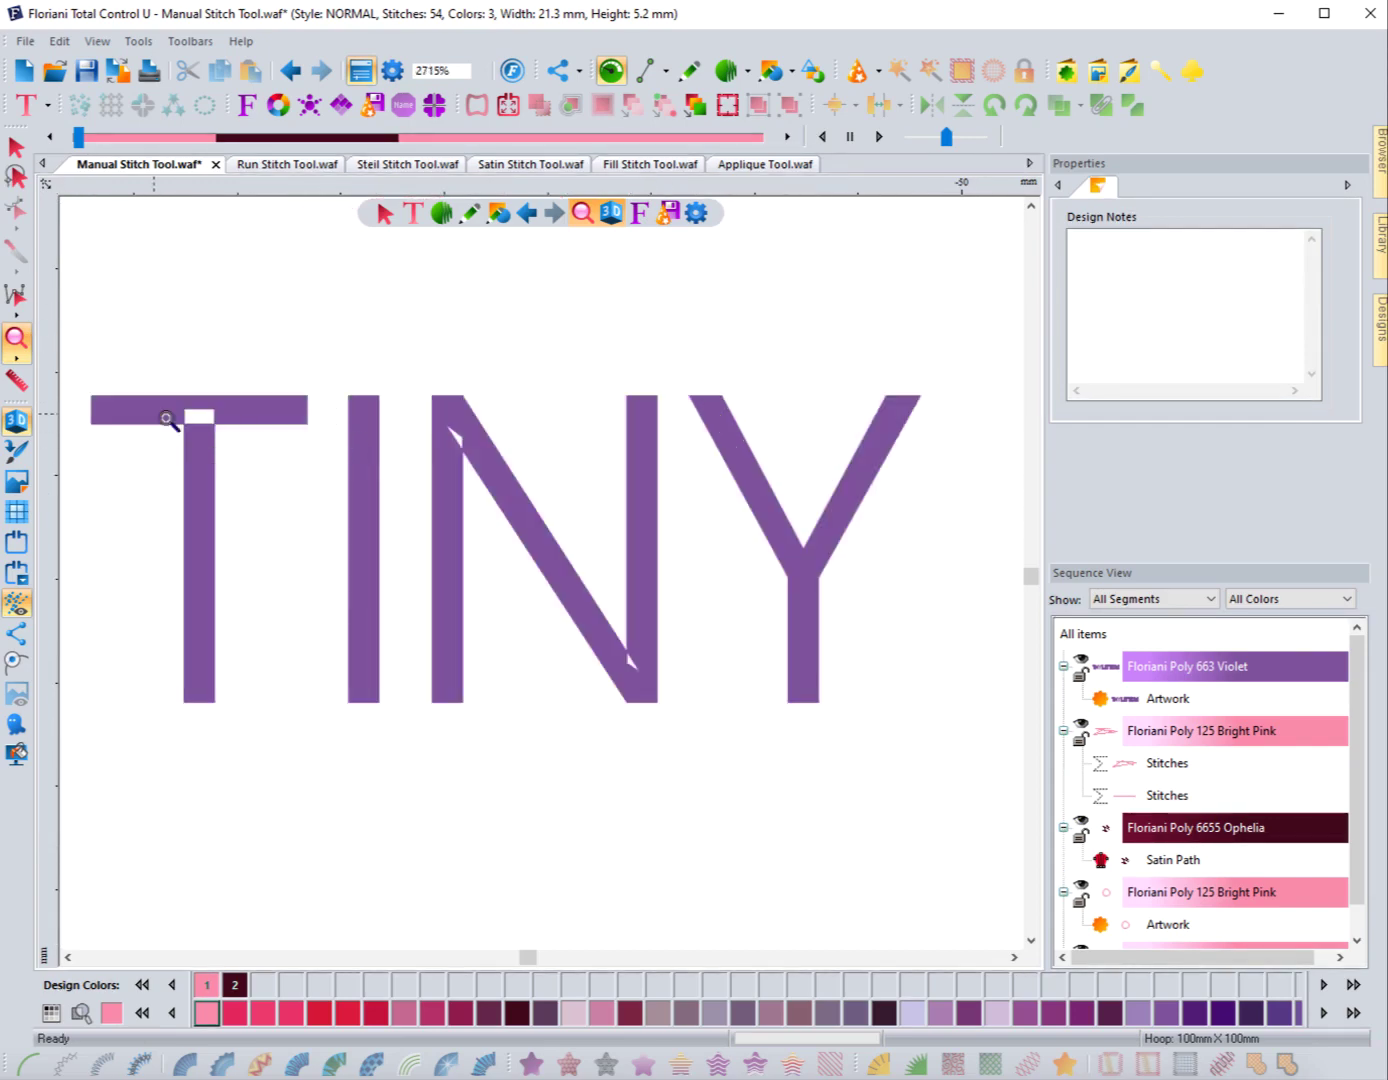
click(444, 216)
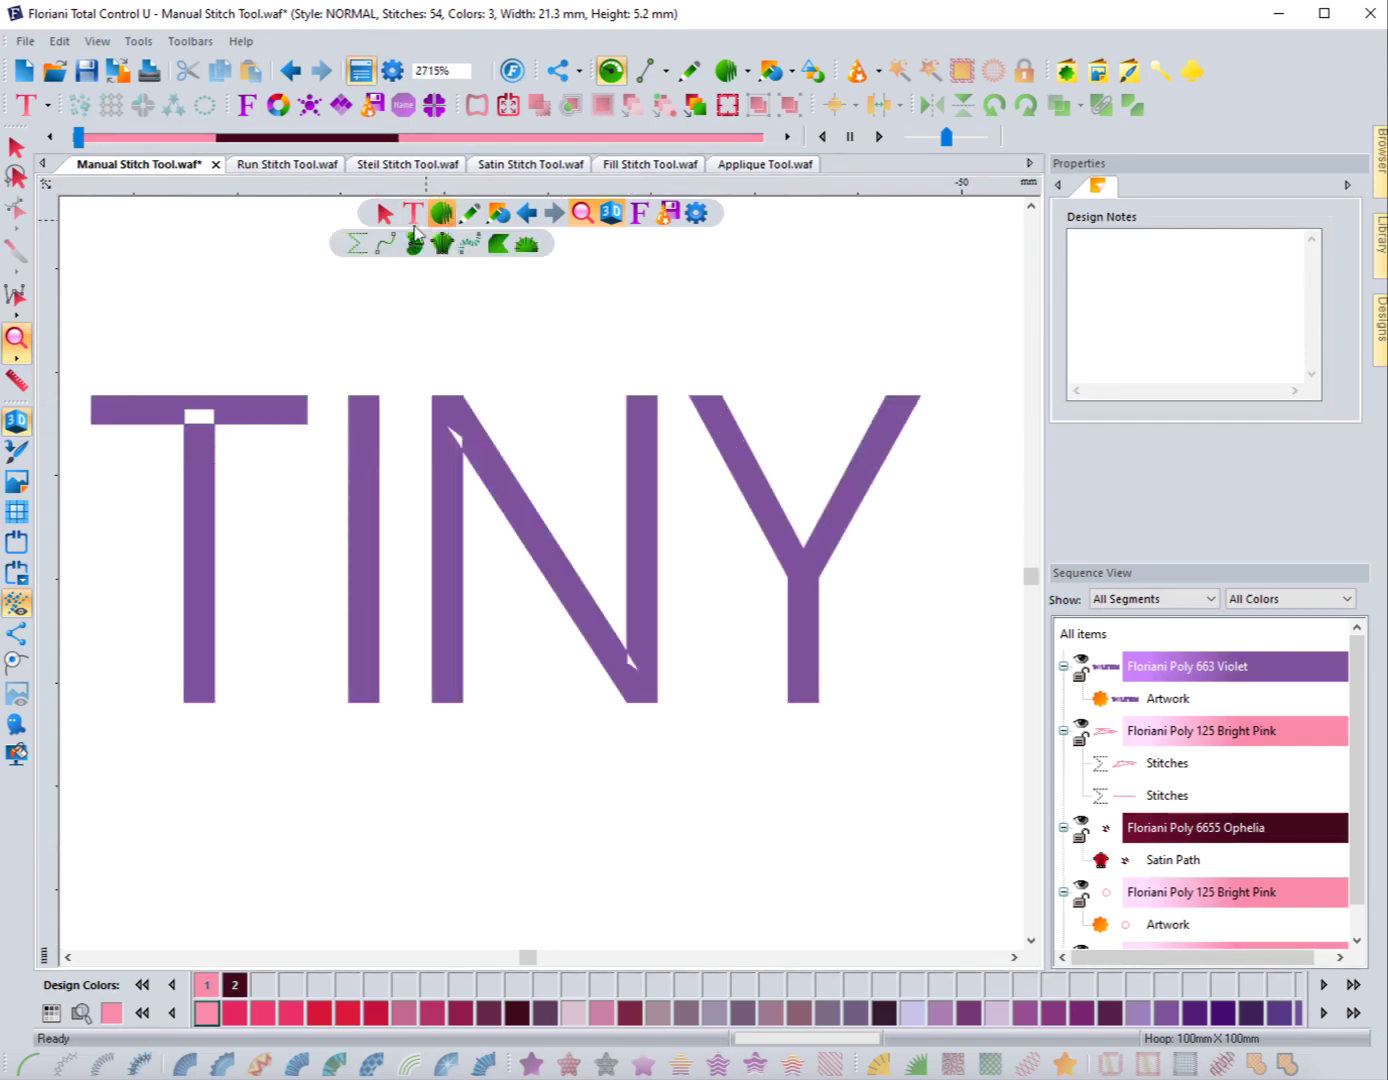
click(357, 245)
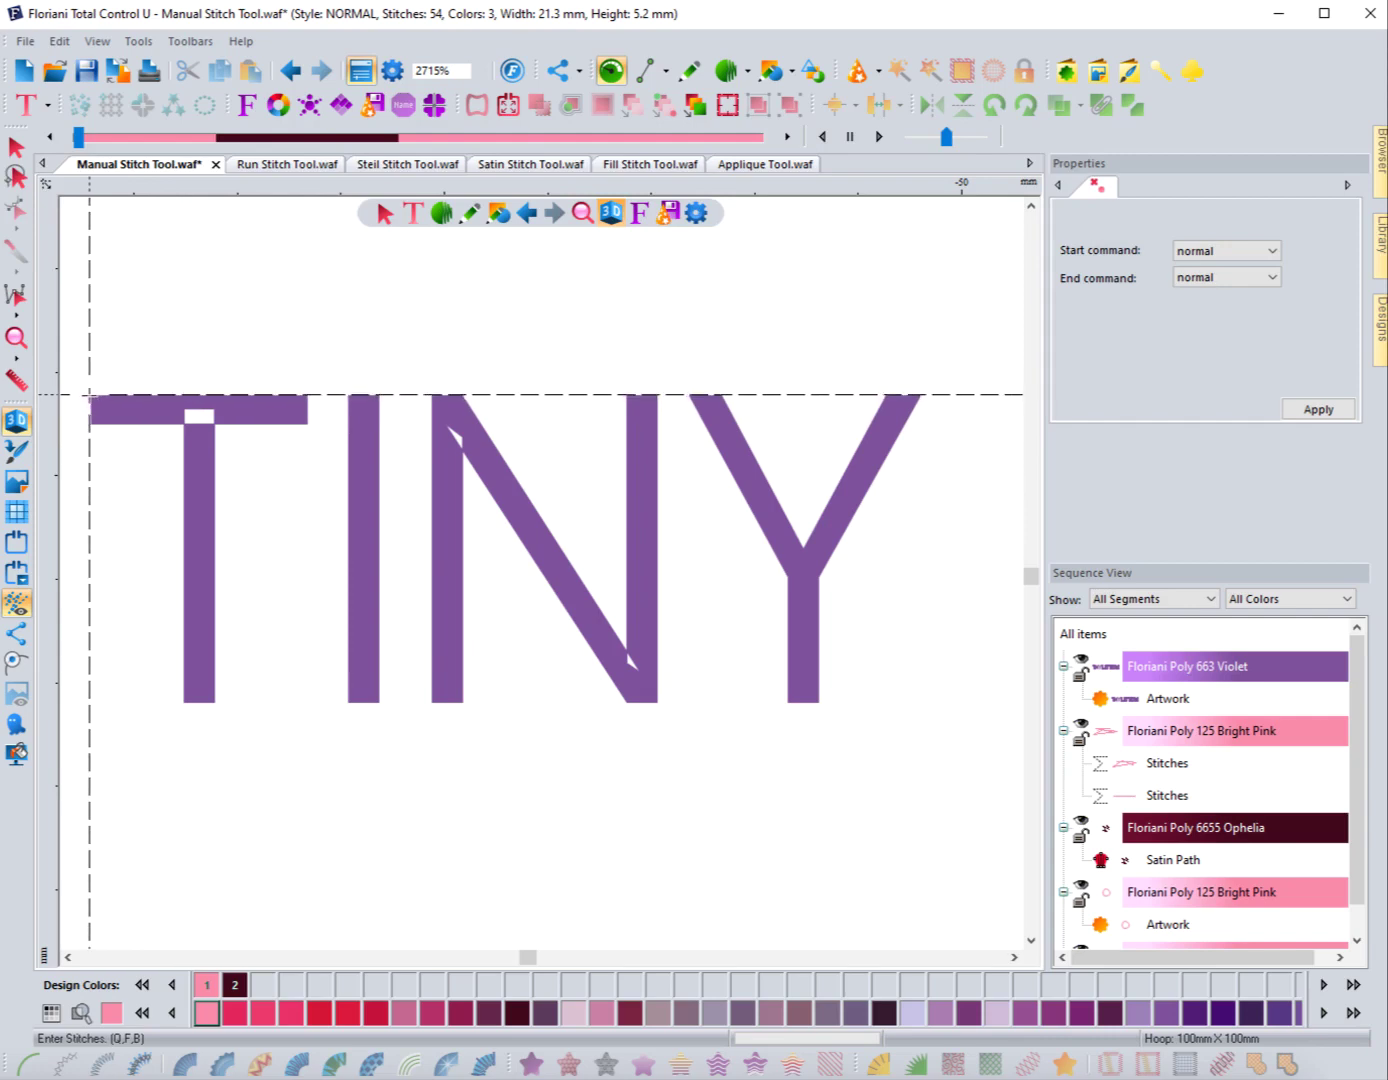
click(93, 395)
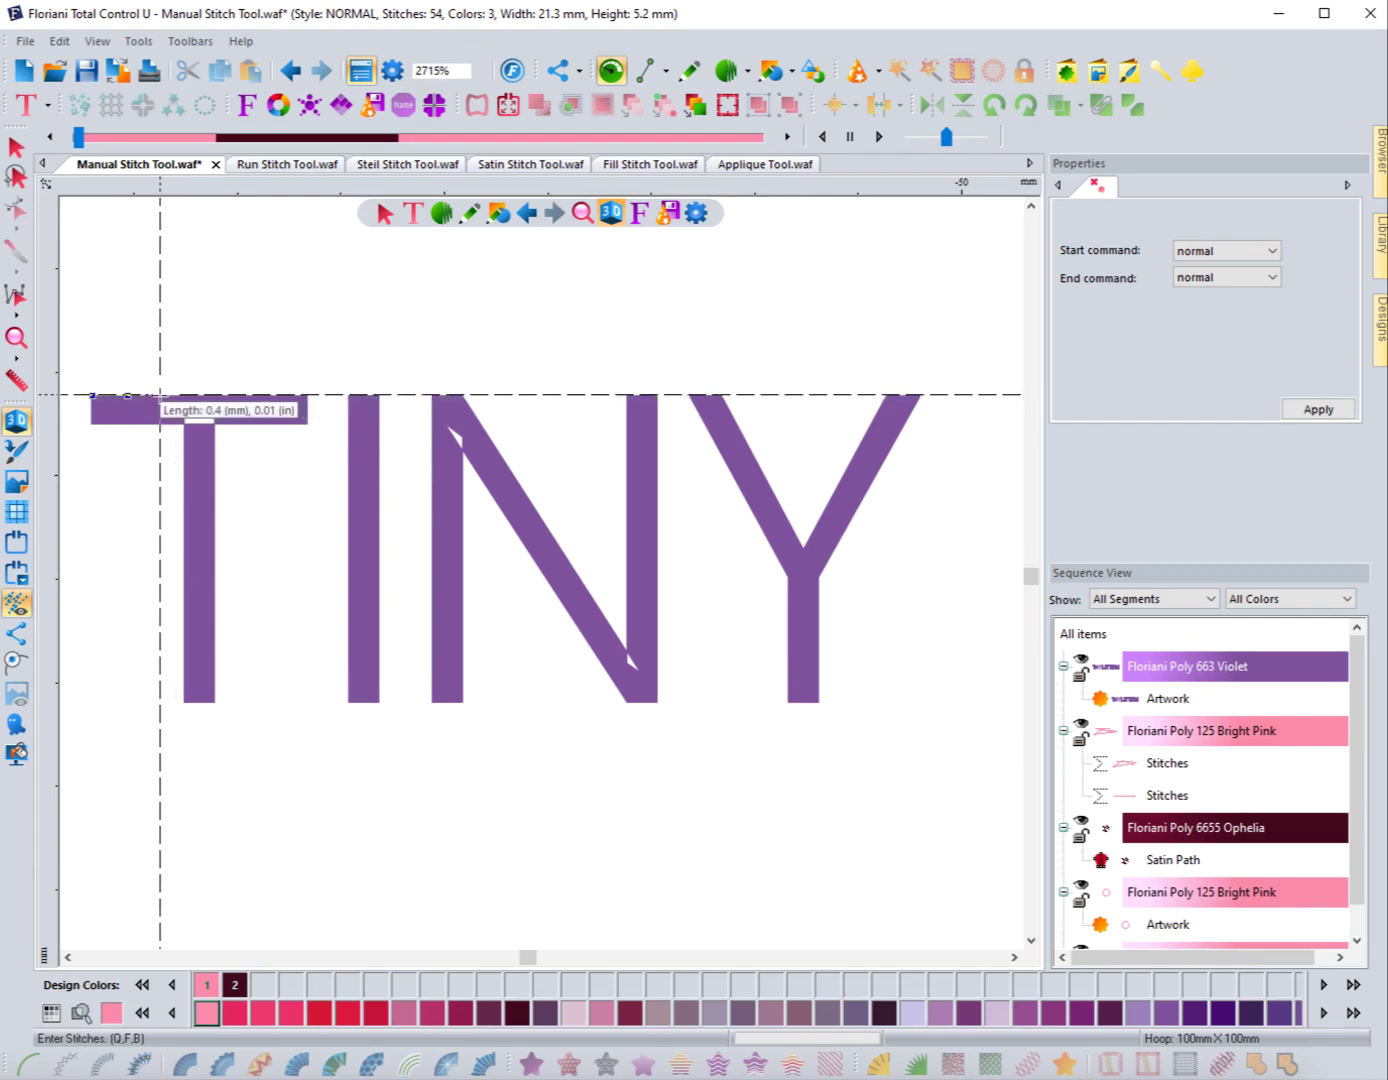
click(160, 396)
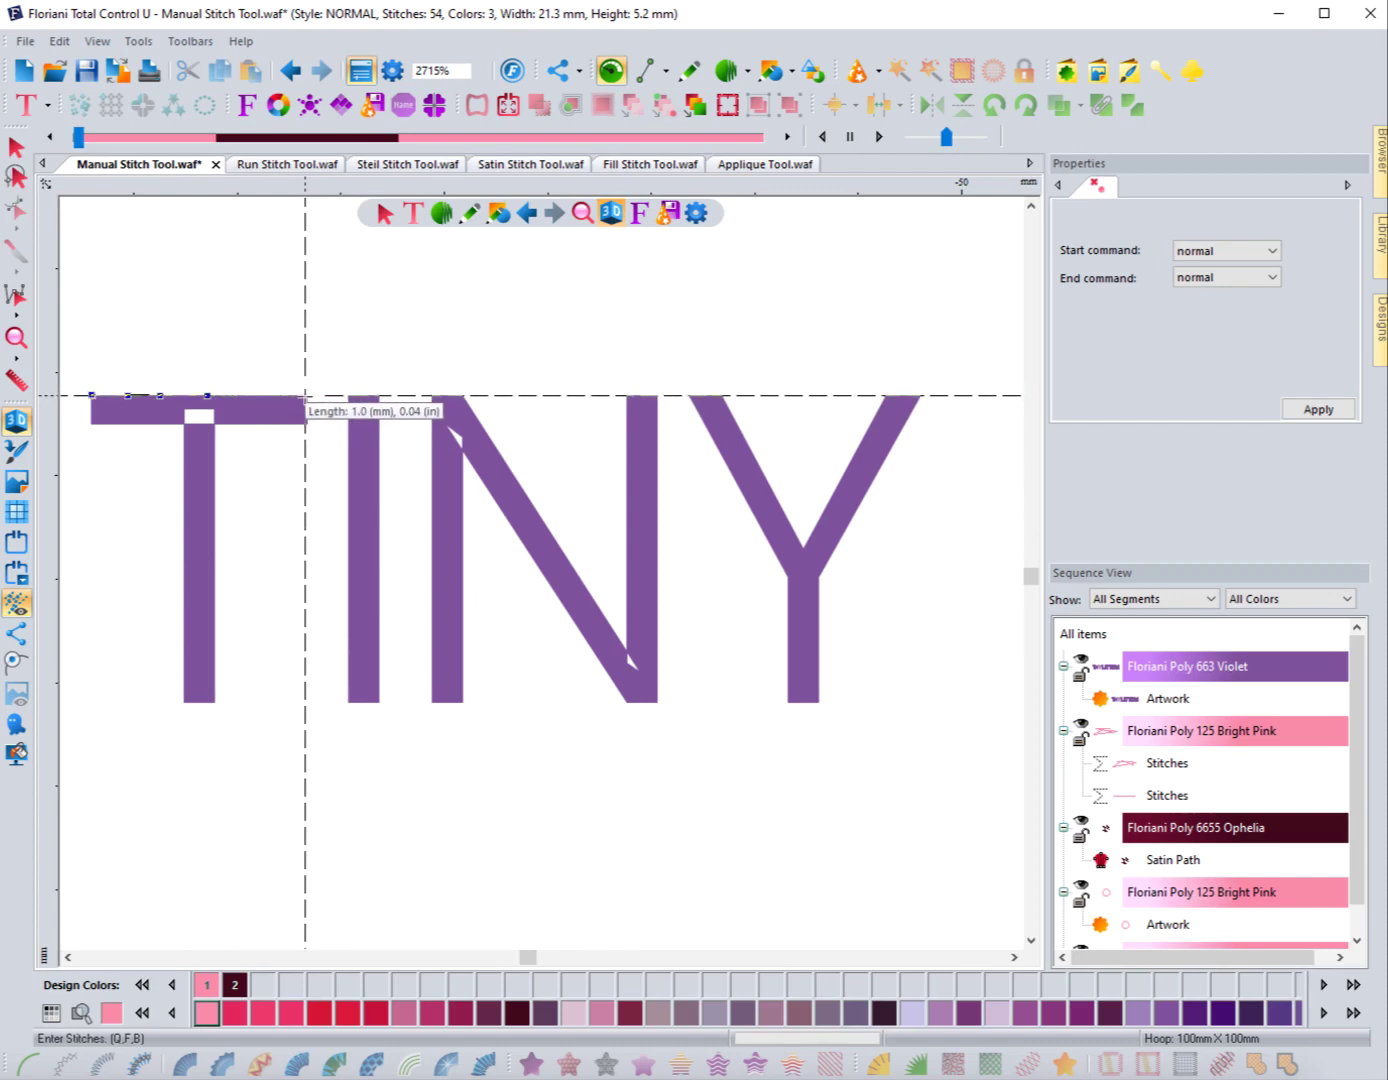
Bridge from the T to the I with short stitches, then stitch down the I's centre line and back to its top
click(319, 395)
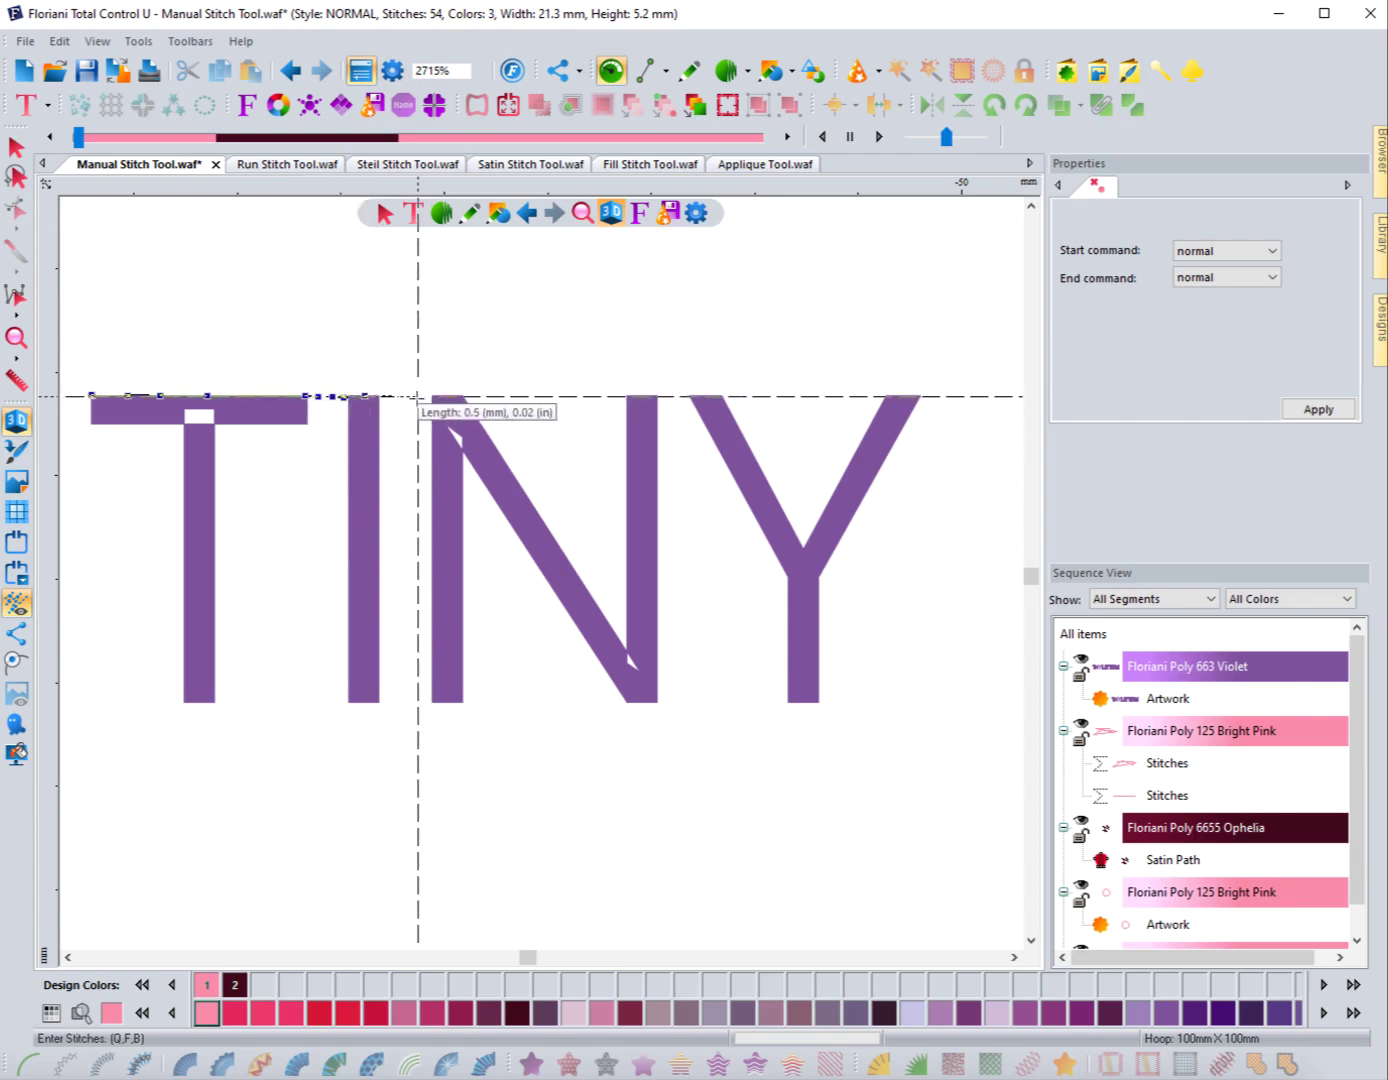
click(366, 546)
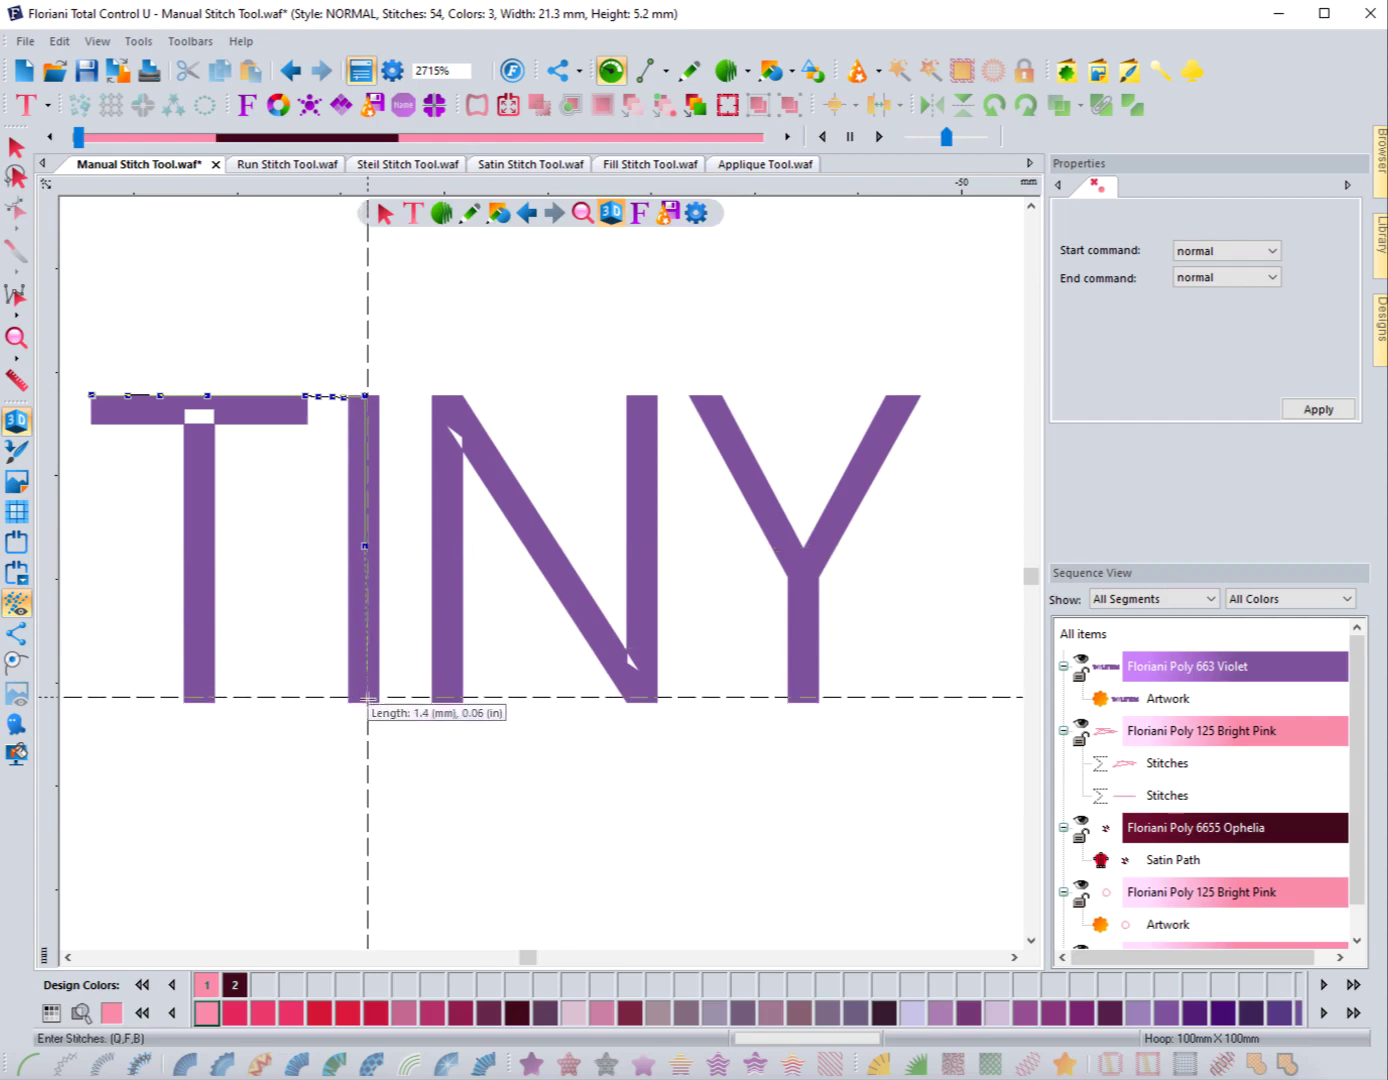
click(364, 701)
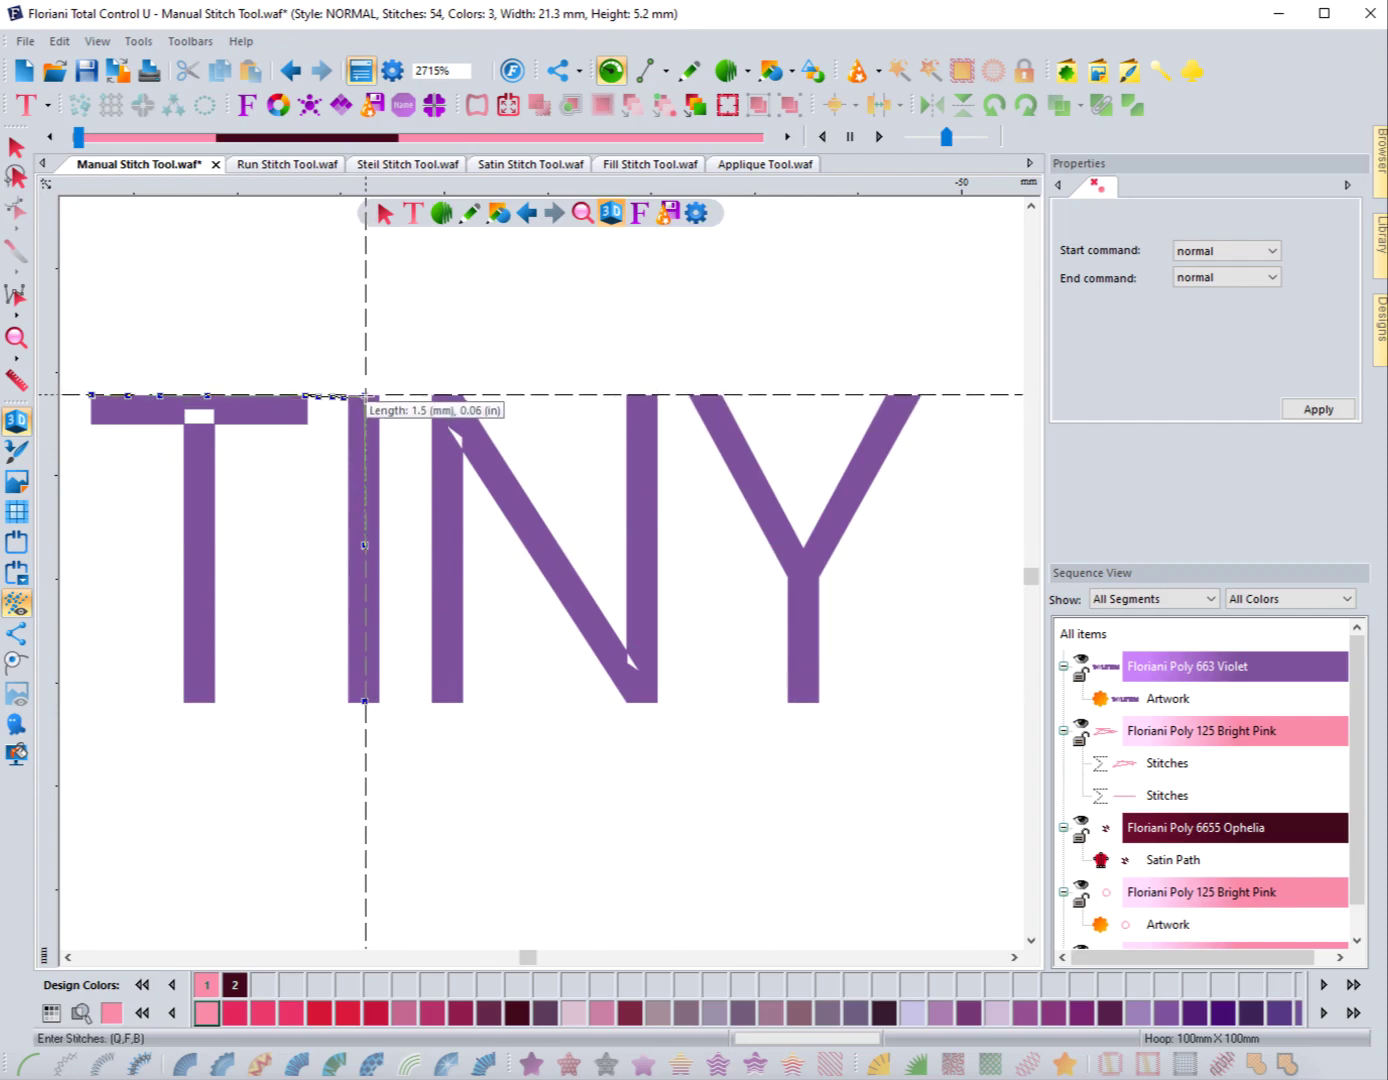
click(372, 395)
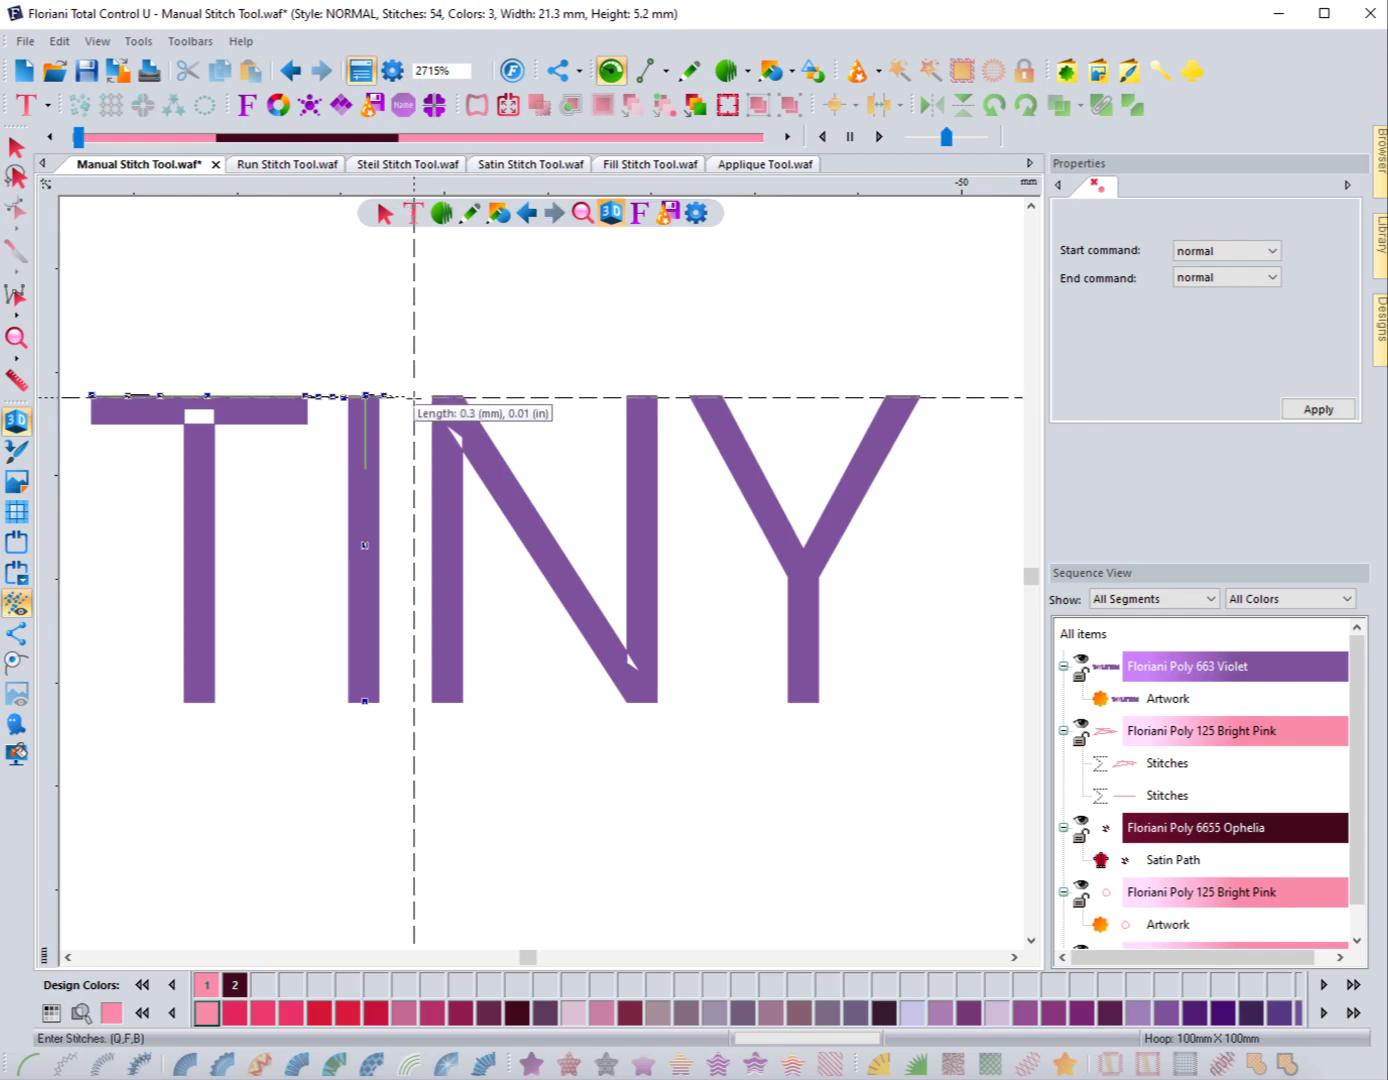
Bridge from the I to the N with short manual stitches, then stitch down the N's diagonal and up its right stem
click(414, 397)
click(443, 395)
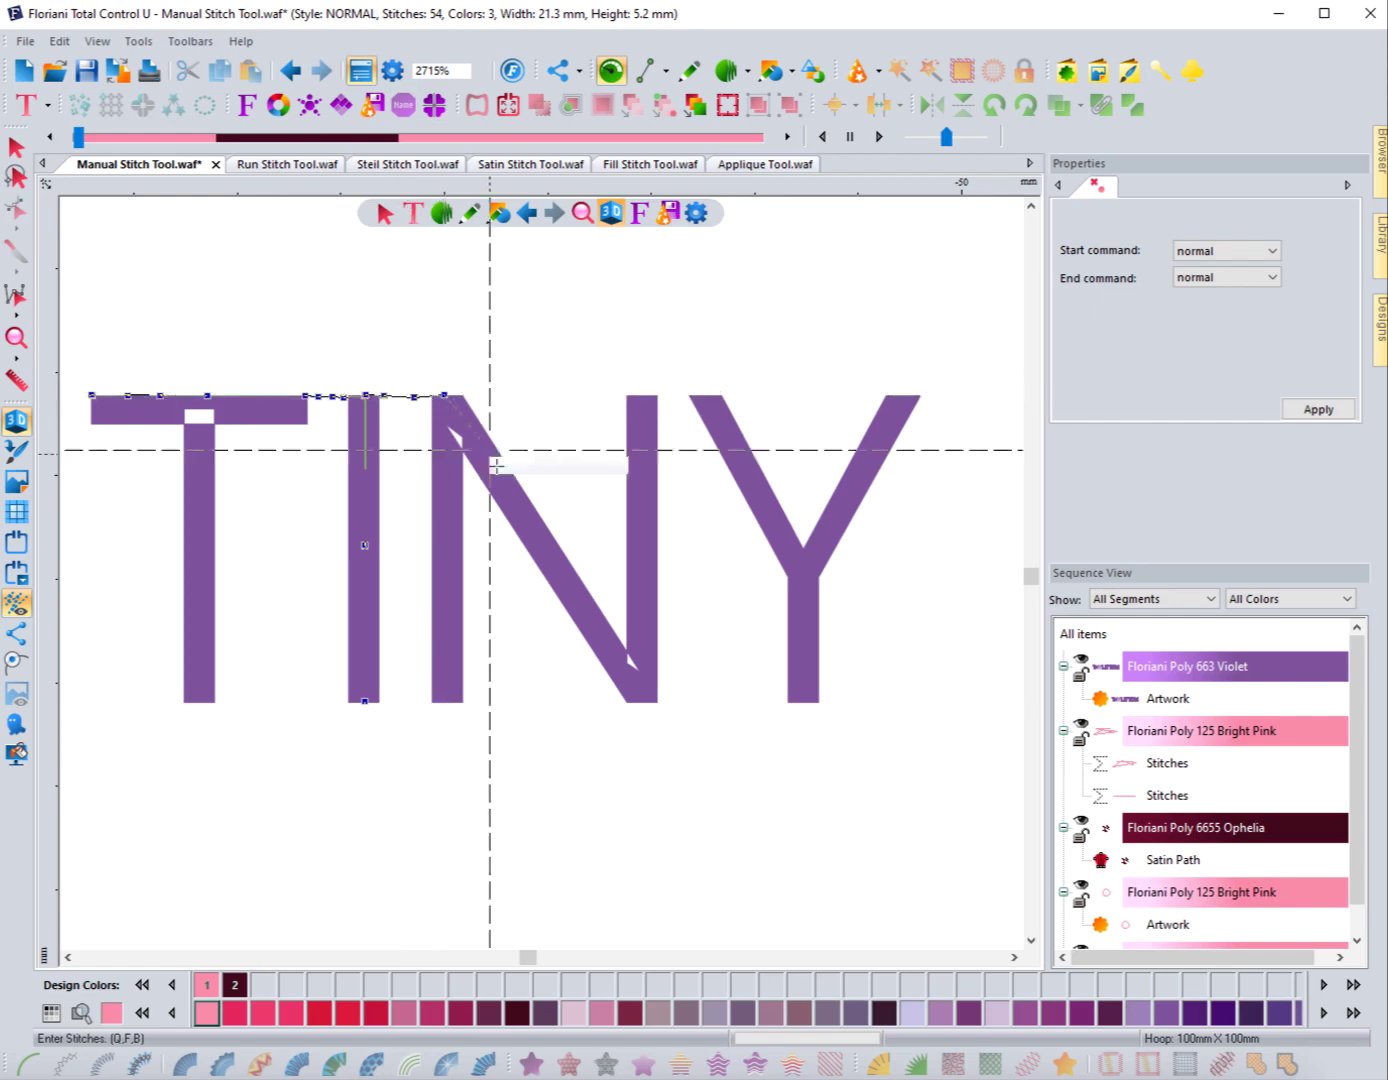
click(547, 548)
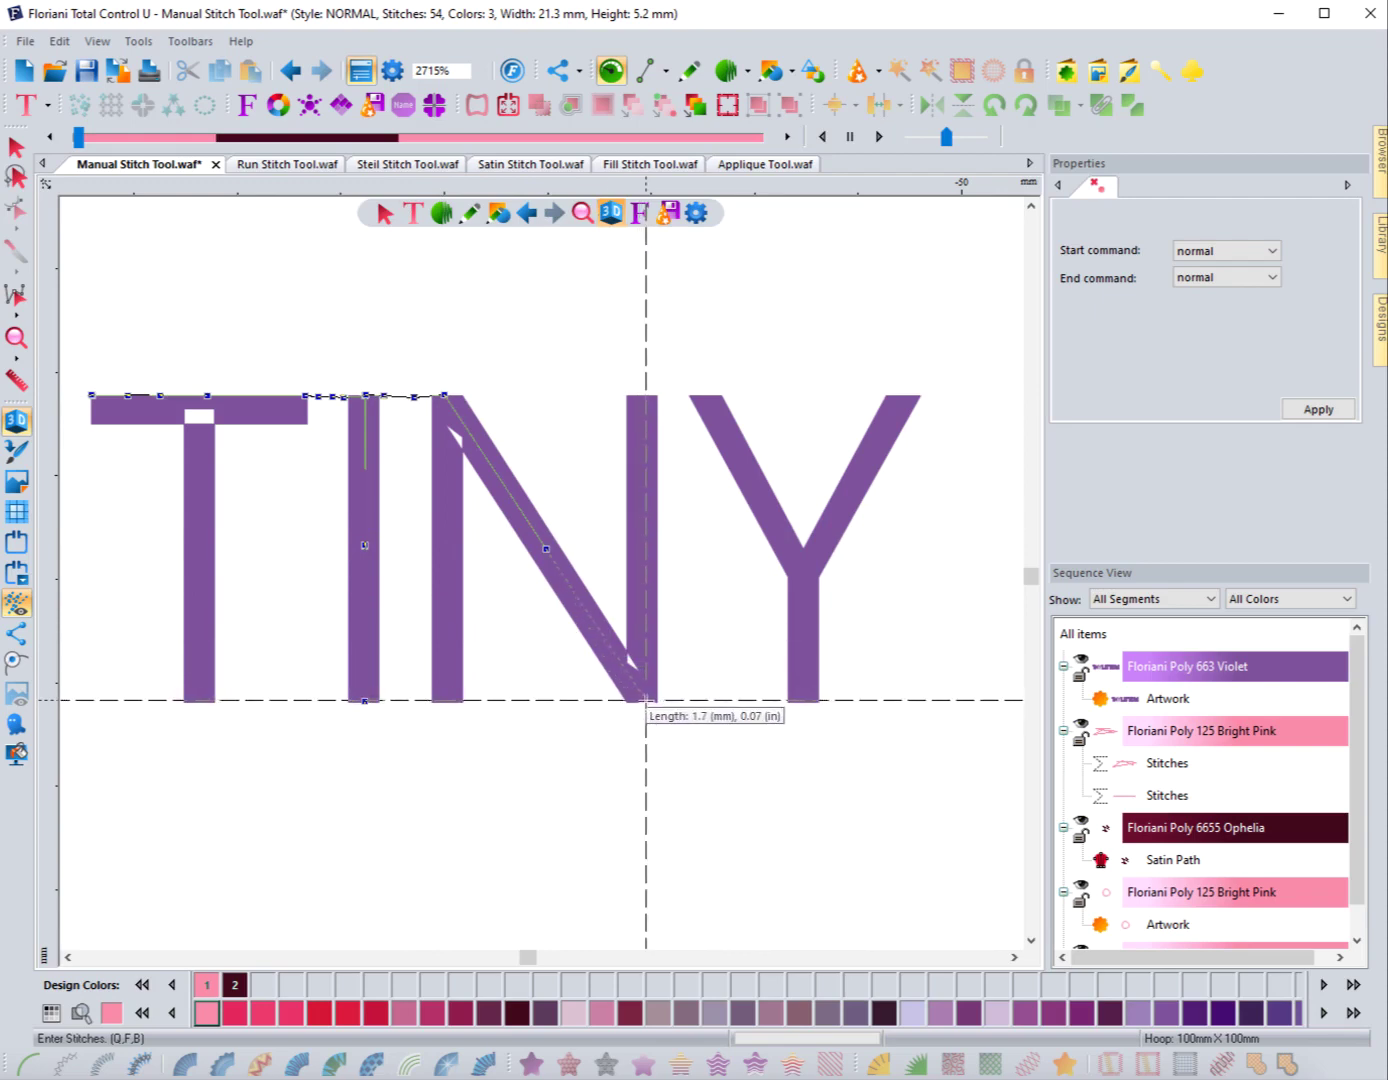
click(644, 549)
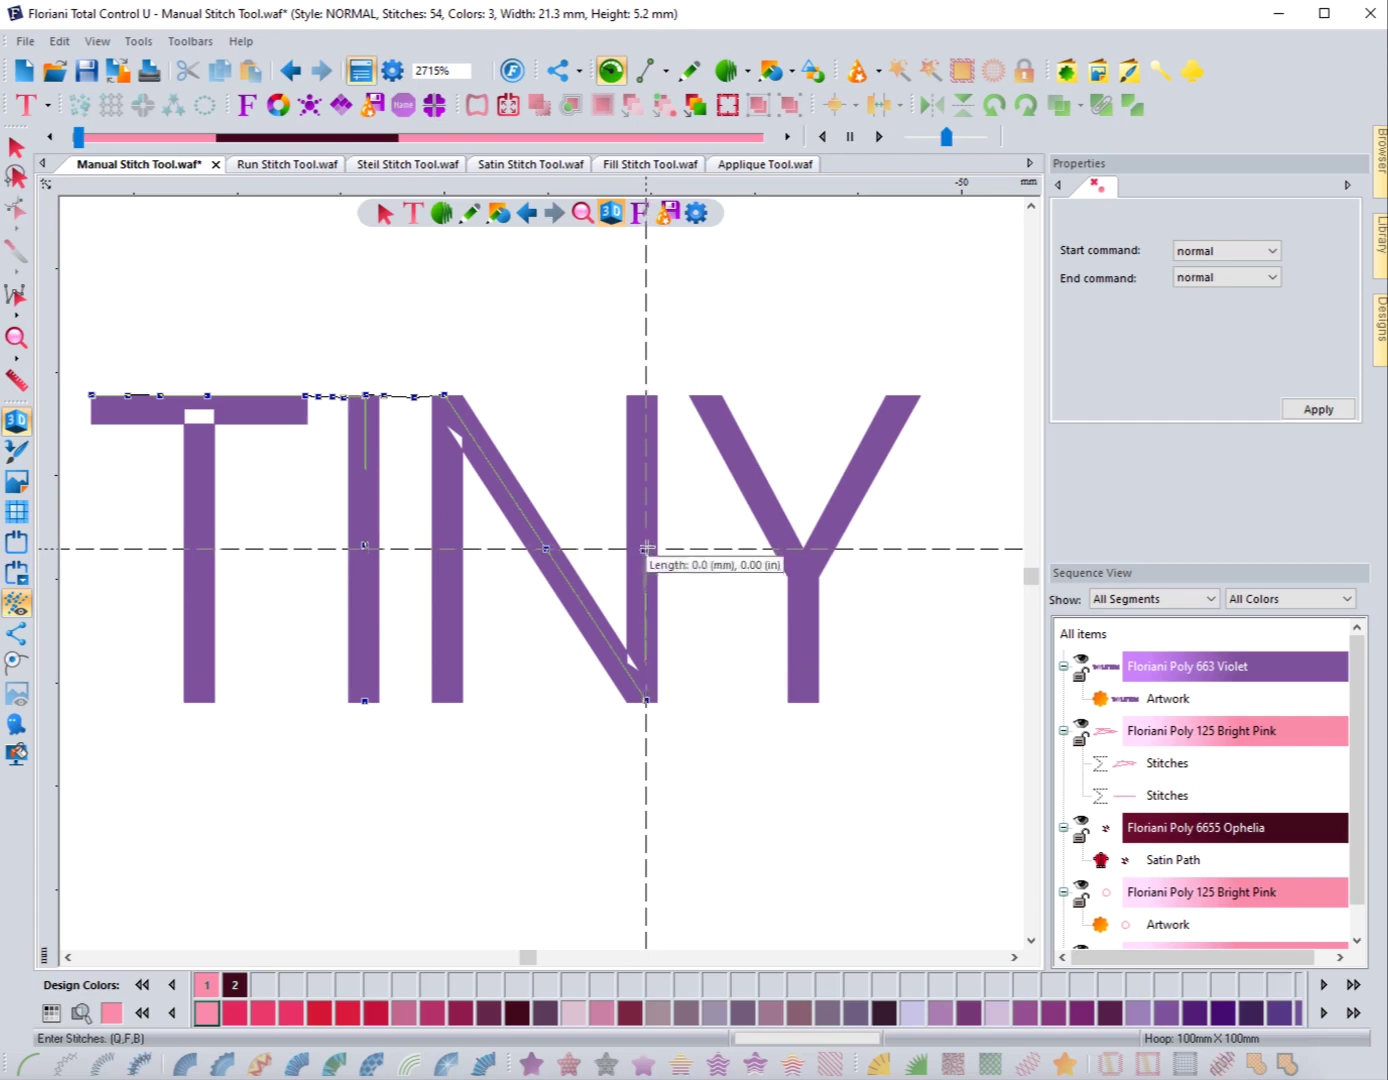
click(641, 394)
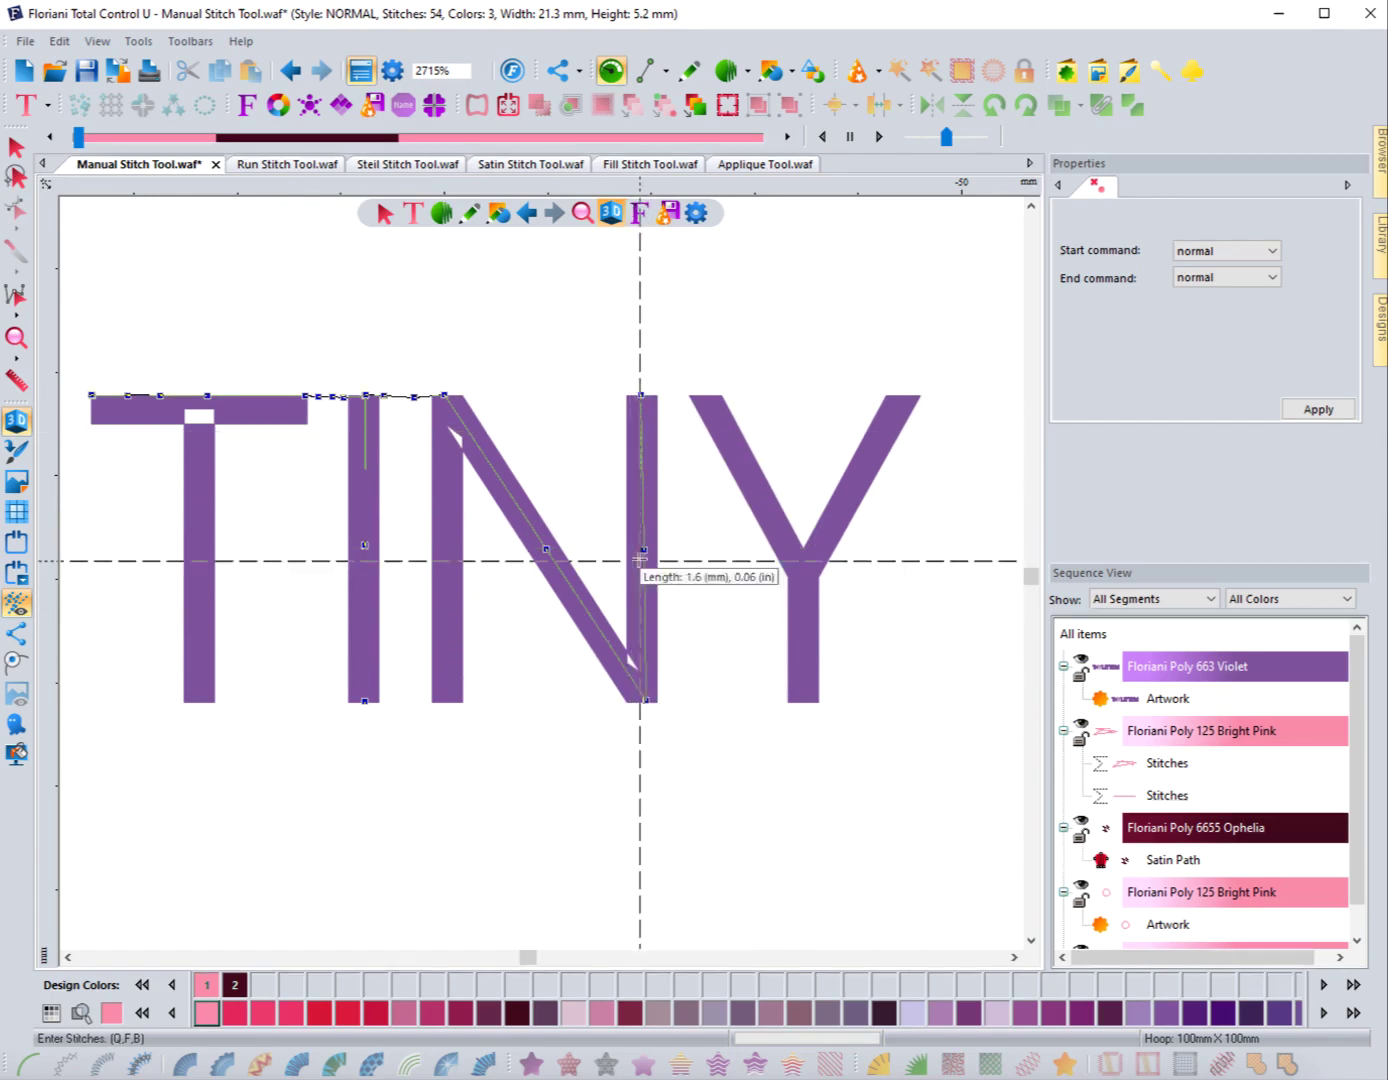
Bridge from the N to the Y with short stitches, then stitch down its left arm and stem and finish the first pass
click(659, 396)
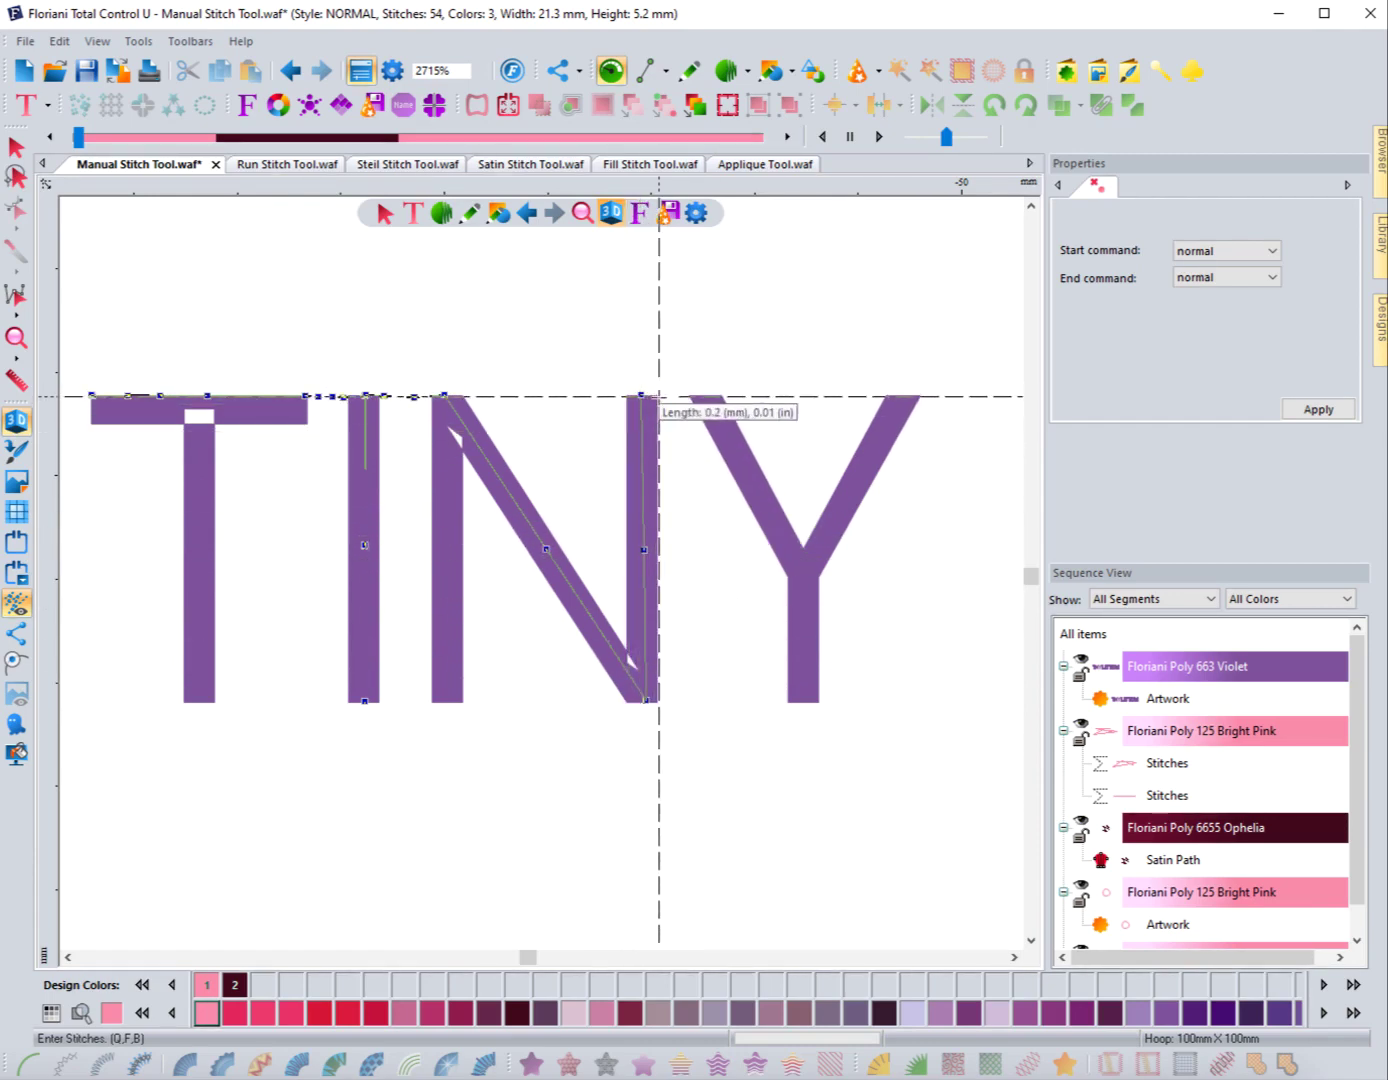
click(680, 396)
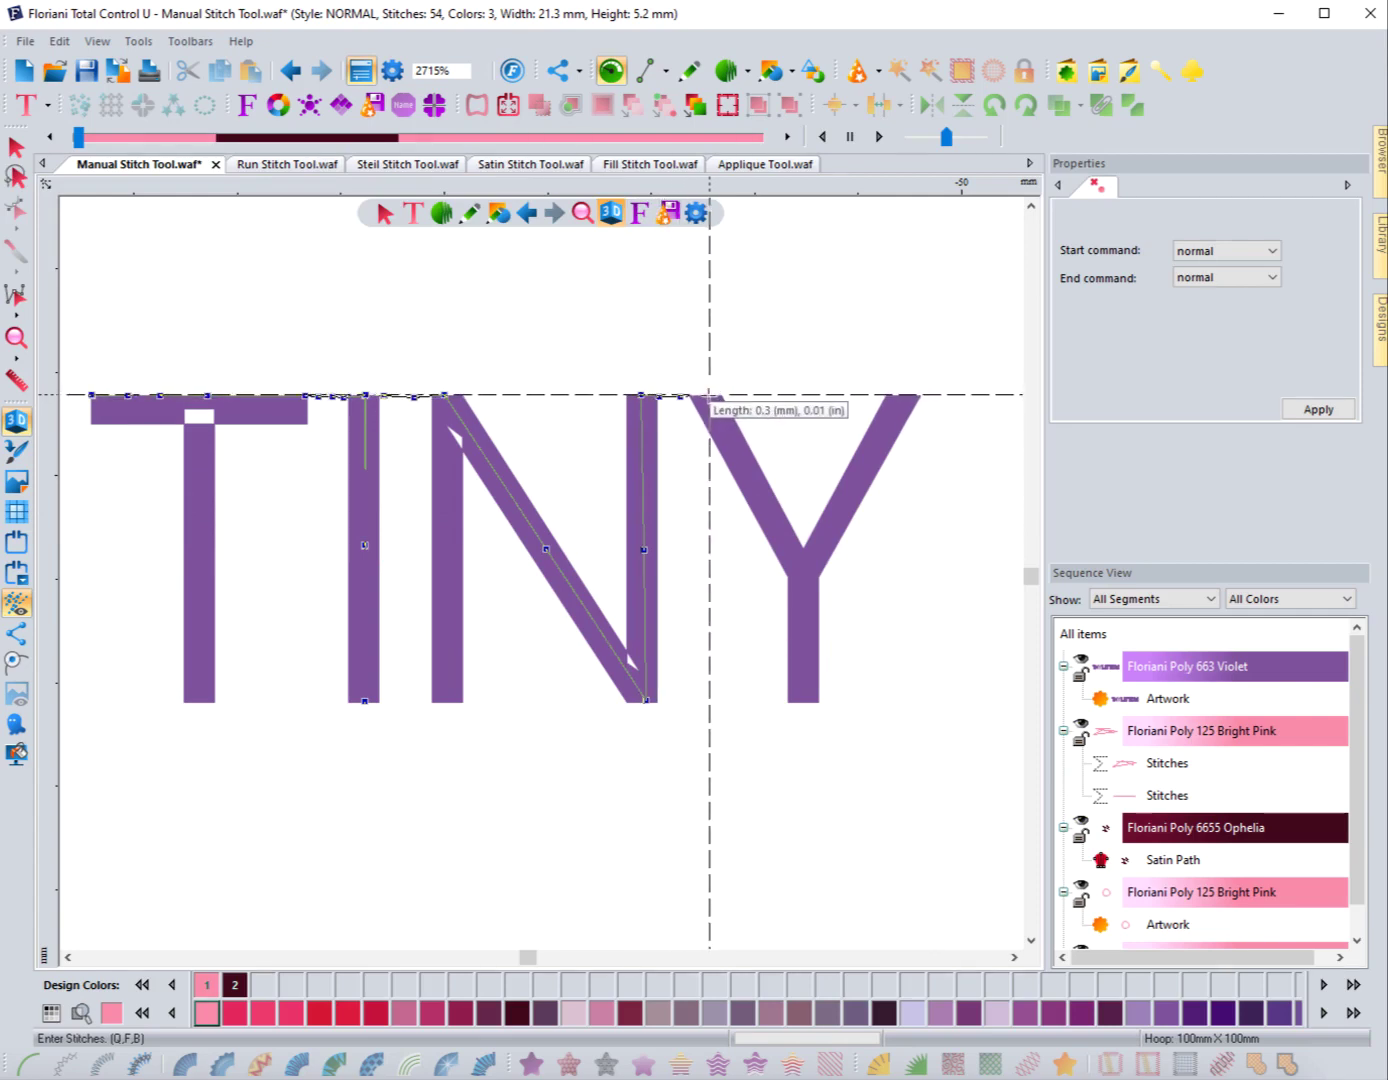
click(708, 396)
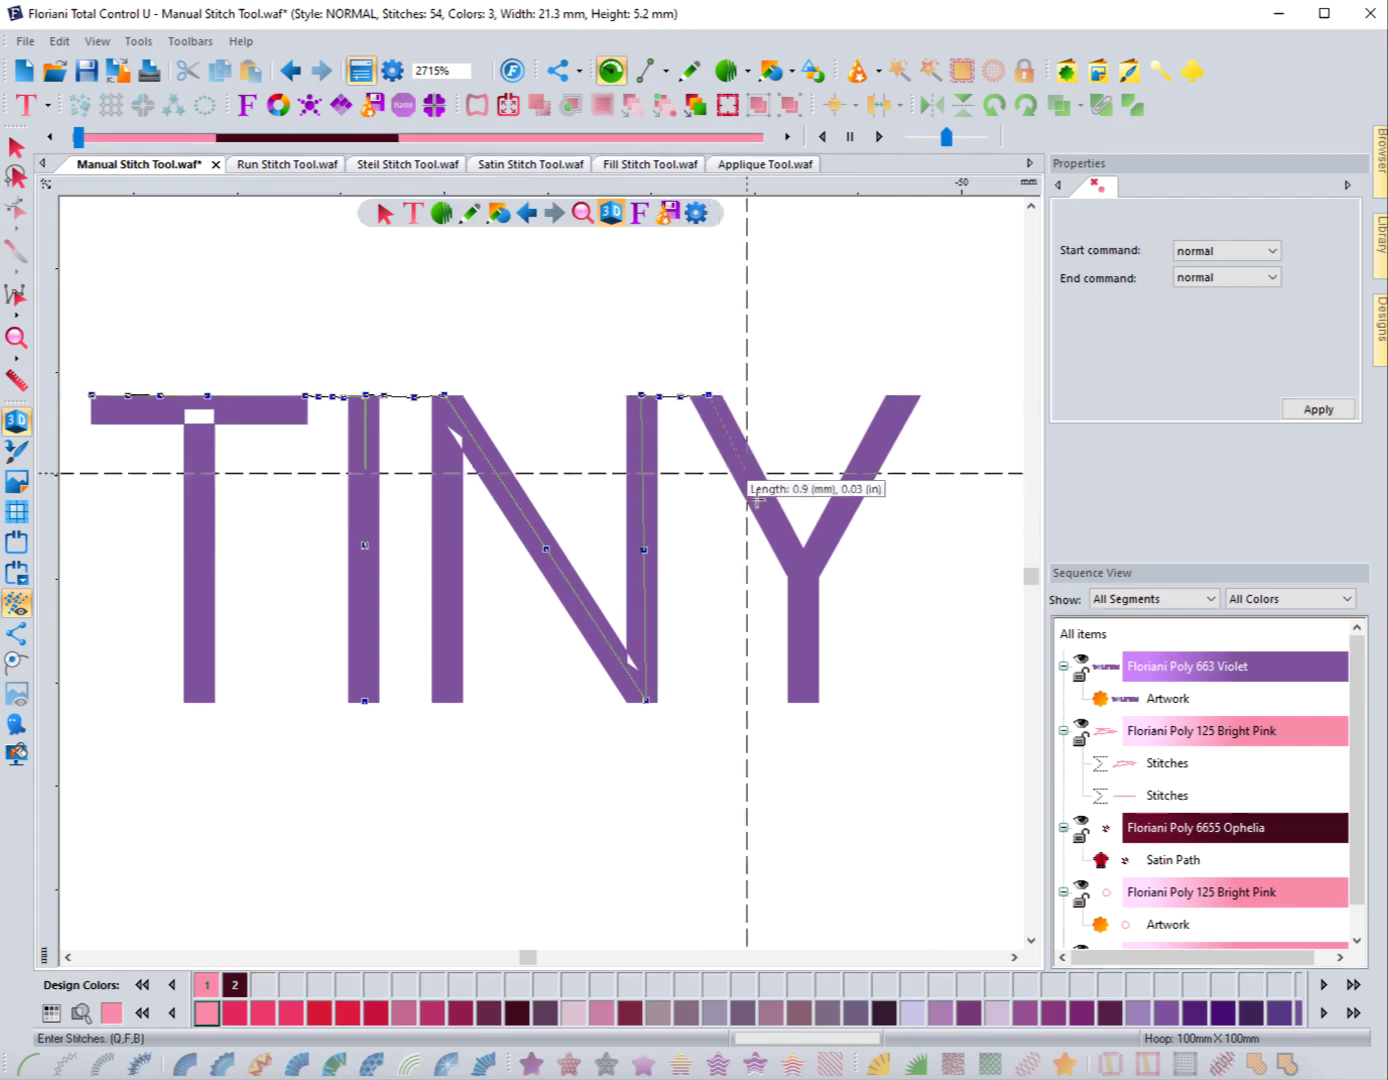
click(803, 568)
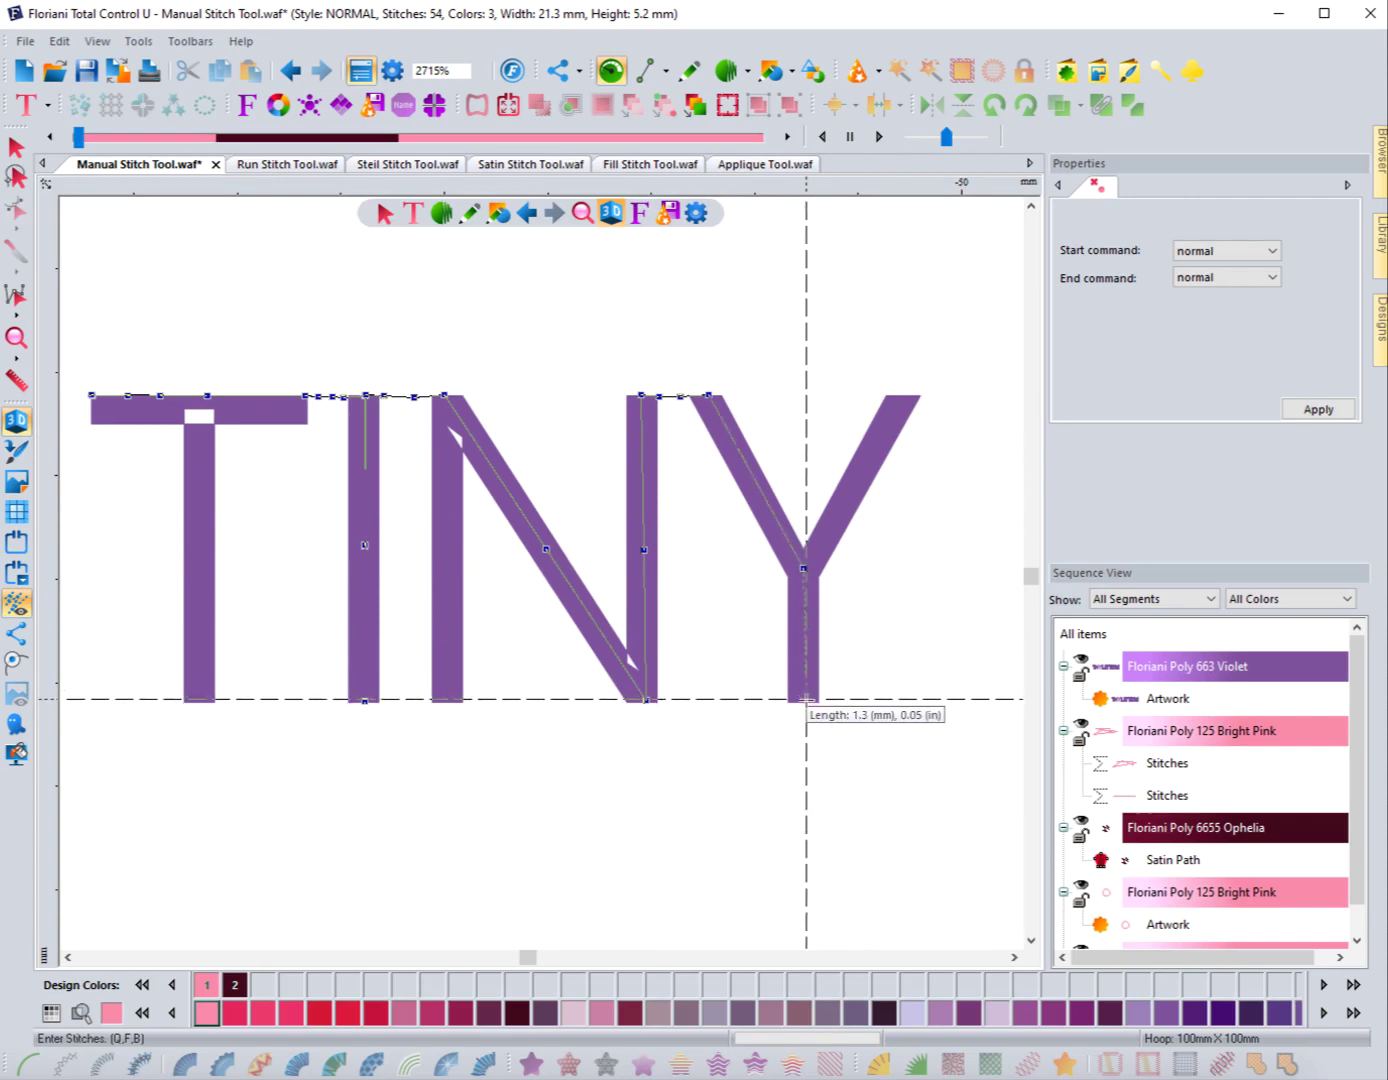
click(805, 703)
key(Return)
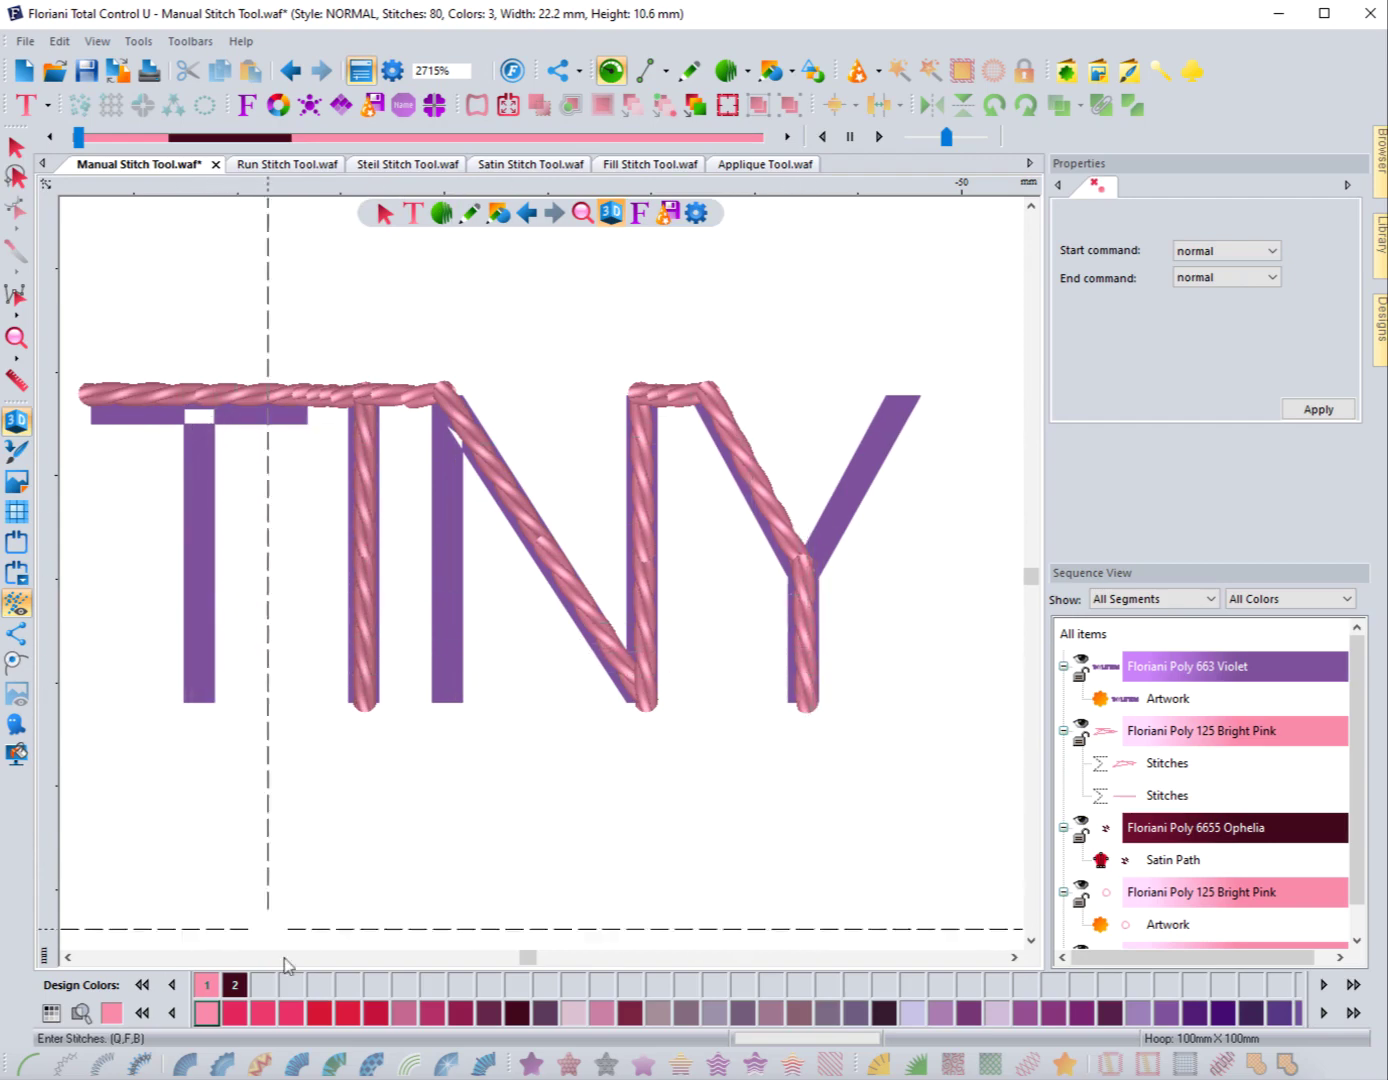
Change the thread to Floriani Poly 127 Hot Pink and stitch up the Y's stem, out along its right arm and back to the junction
click(264, 1012)
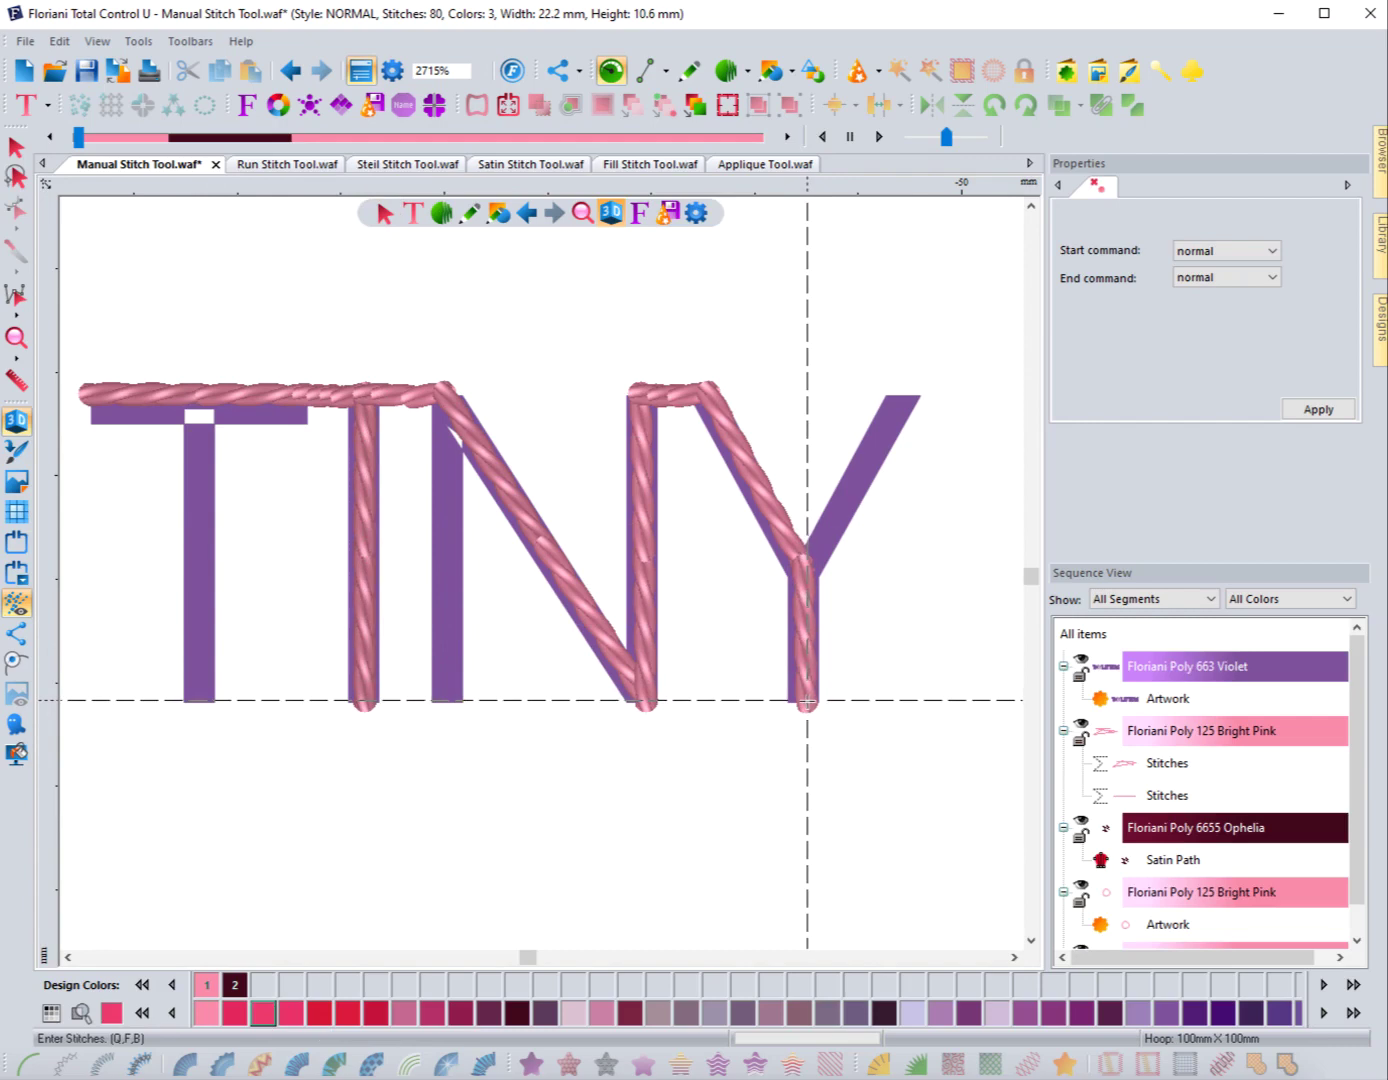
click(807, 701)
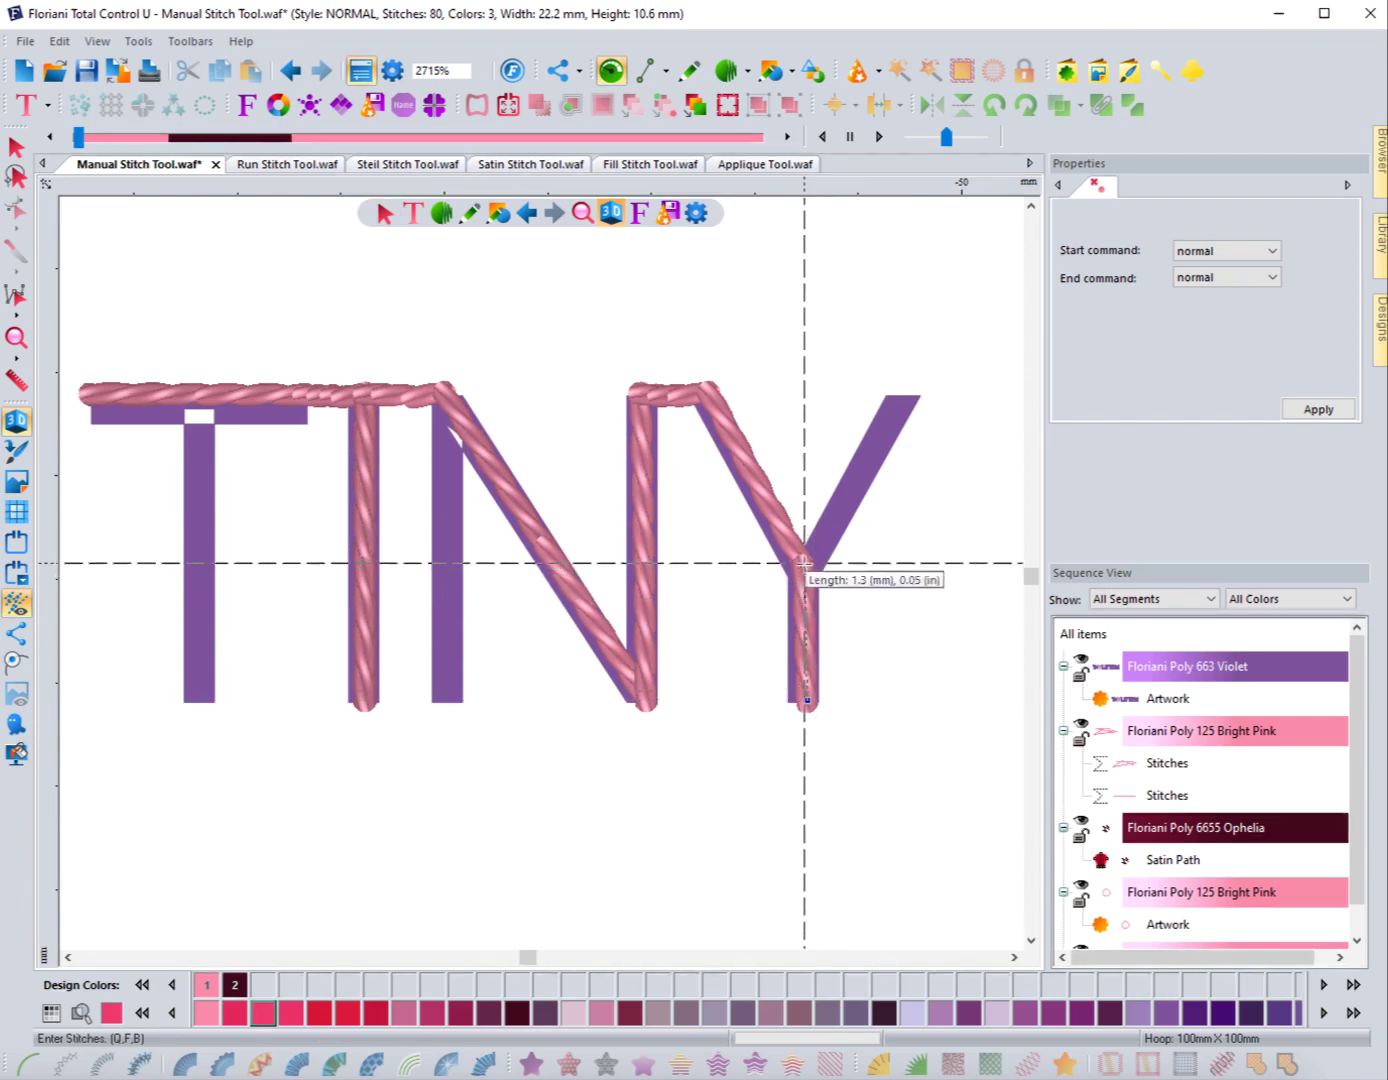
click(806, 560)
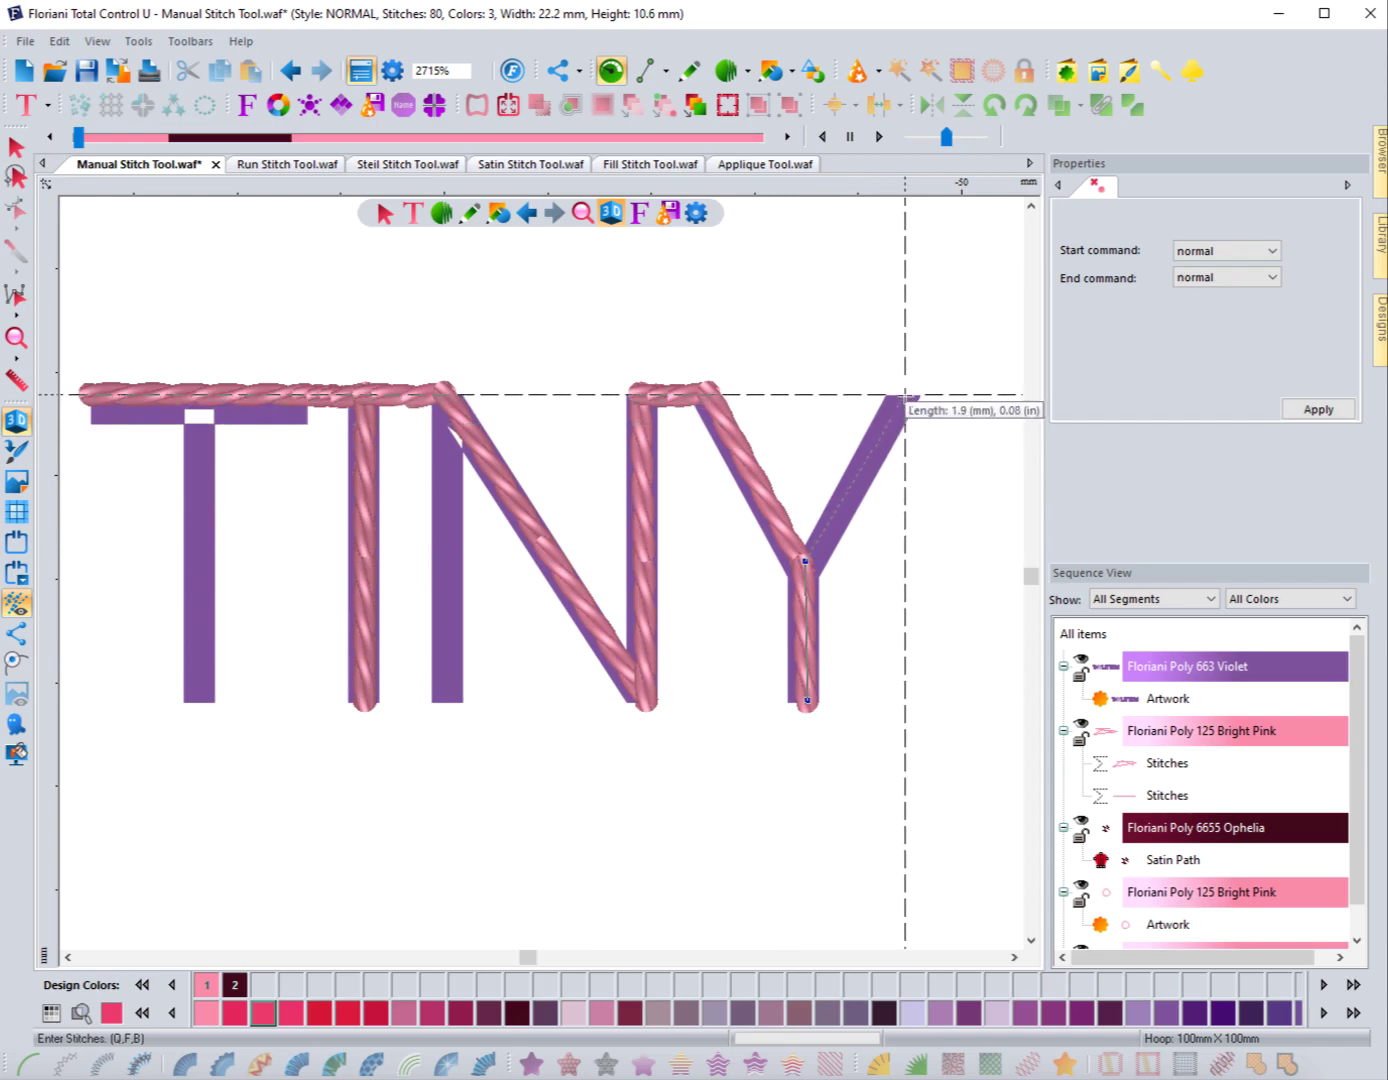
click(806, 562)
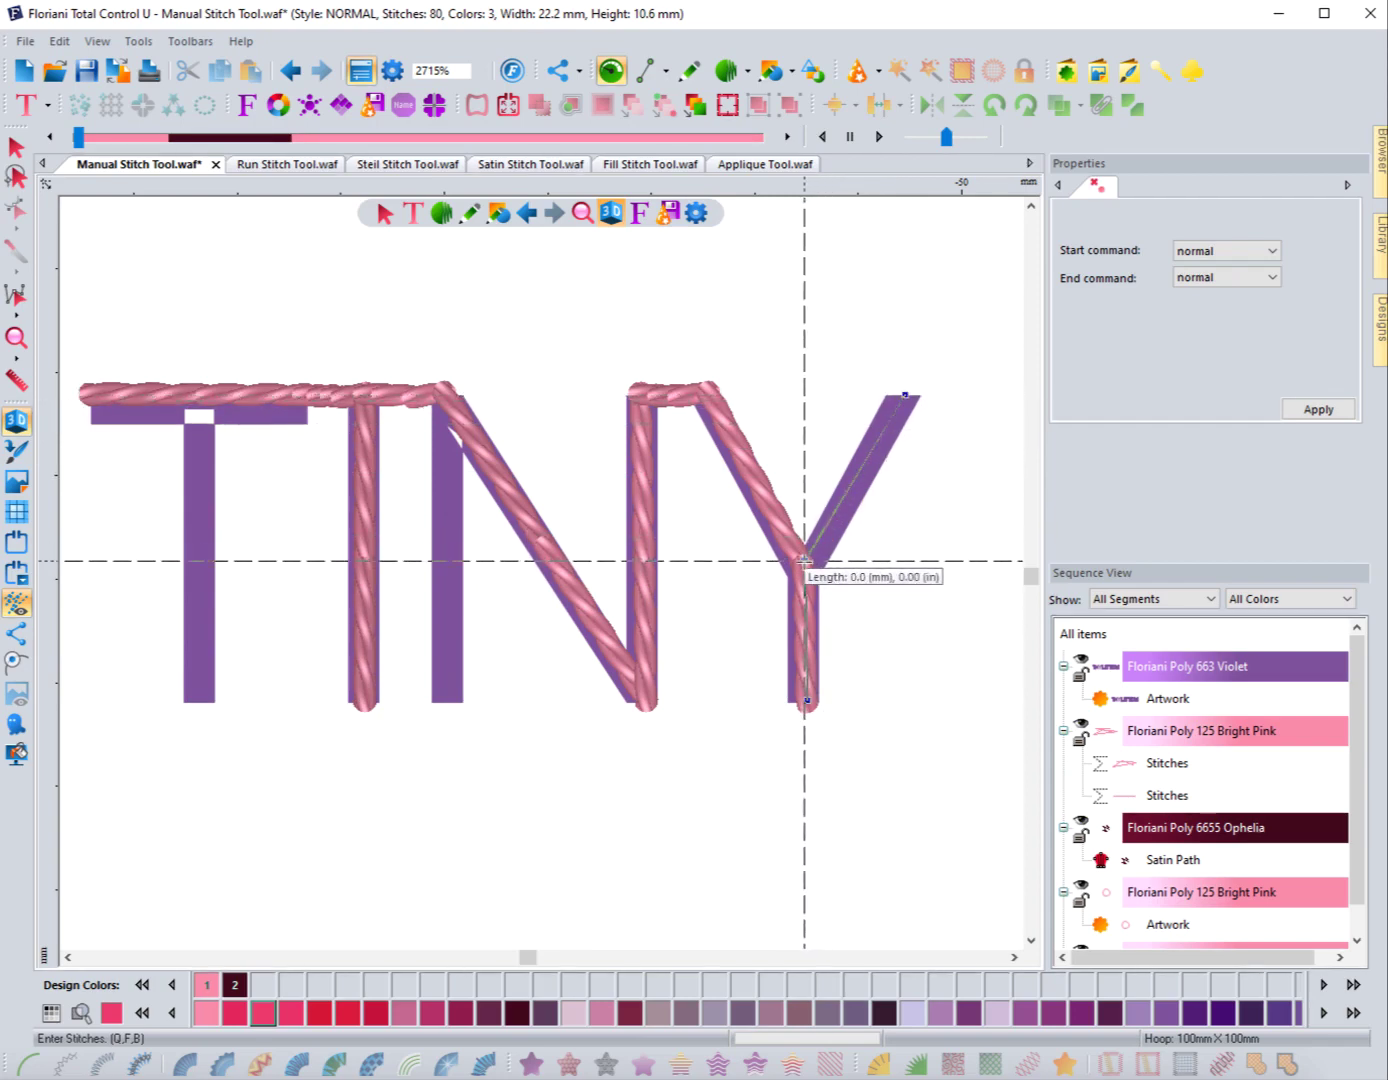
Retrace the Y's left arm to its top and bridge back with short stitches to the N's right stem
click(709, 392)
click(680, 393)
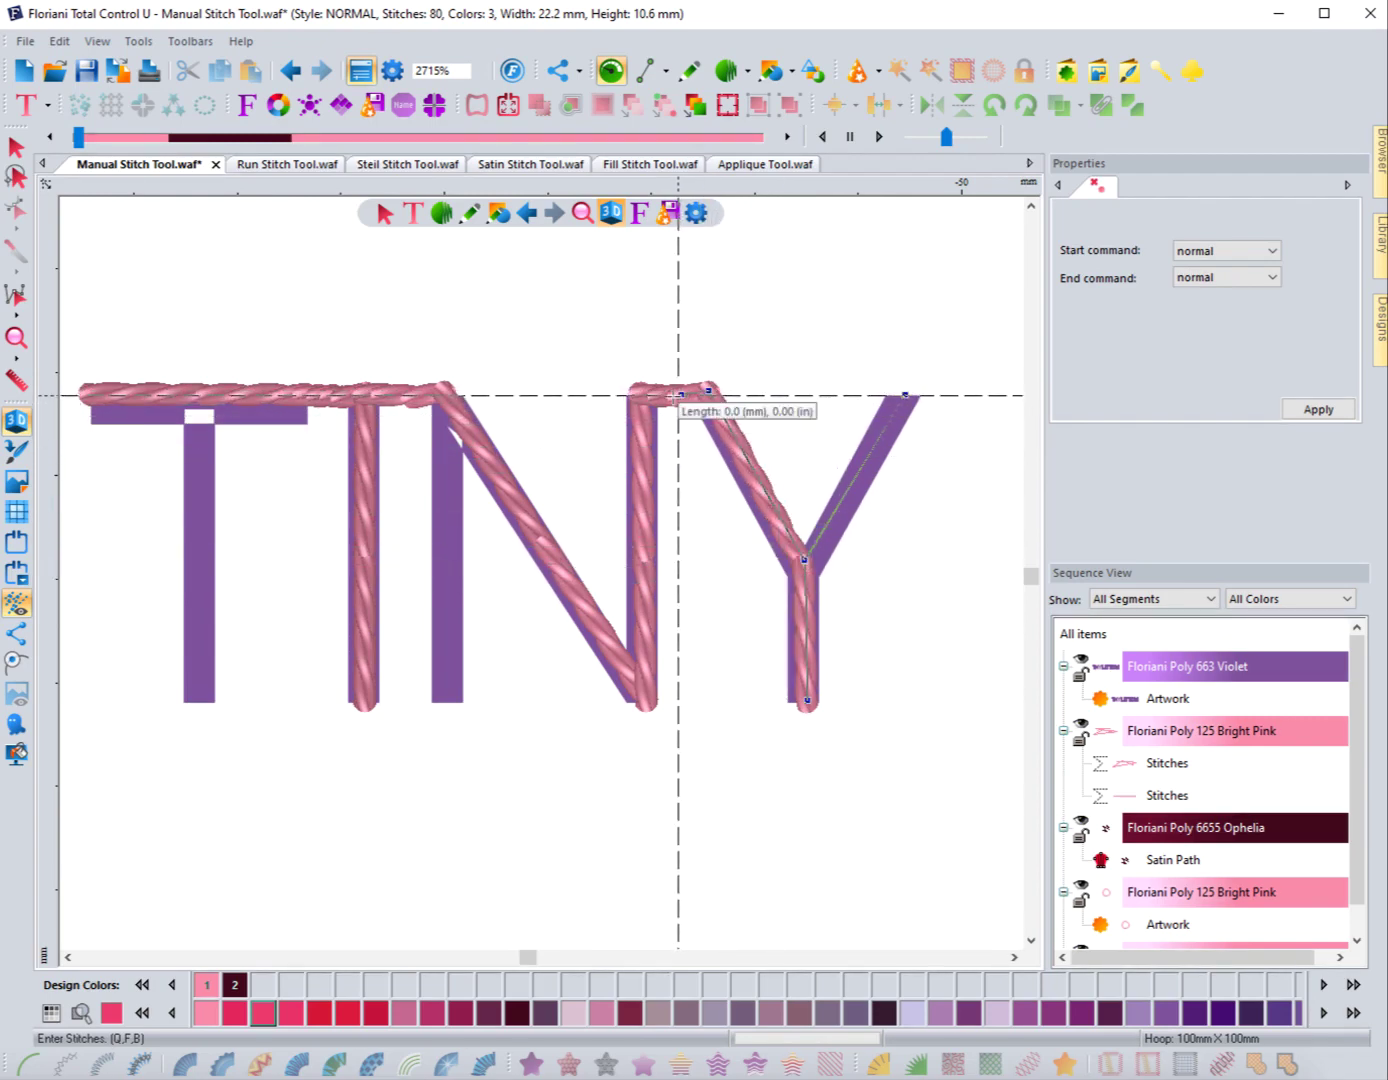
click(666, 395)
click(641, 392)
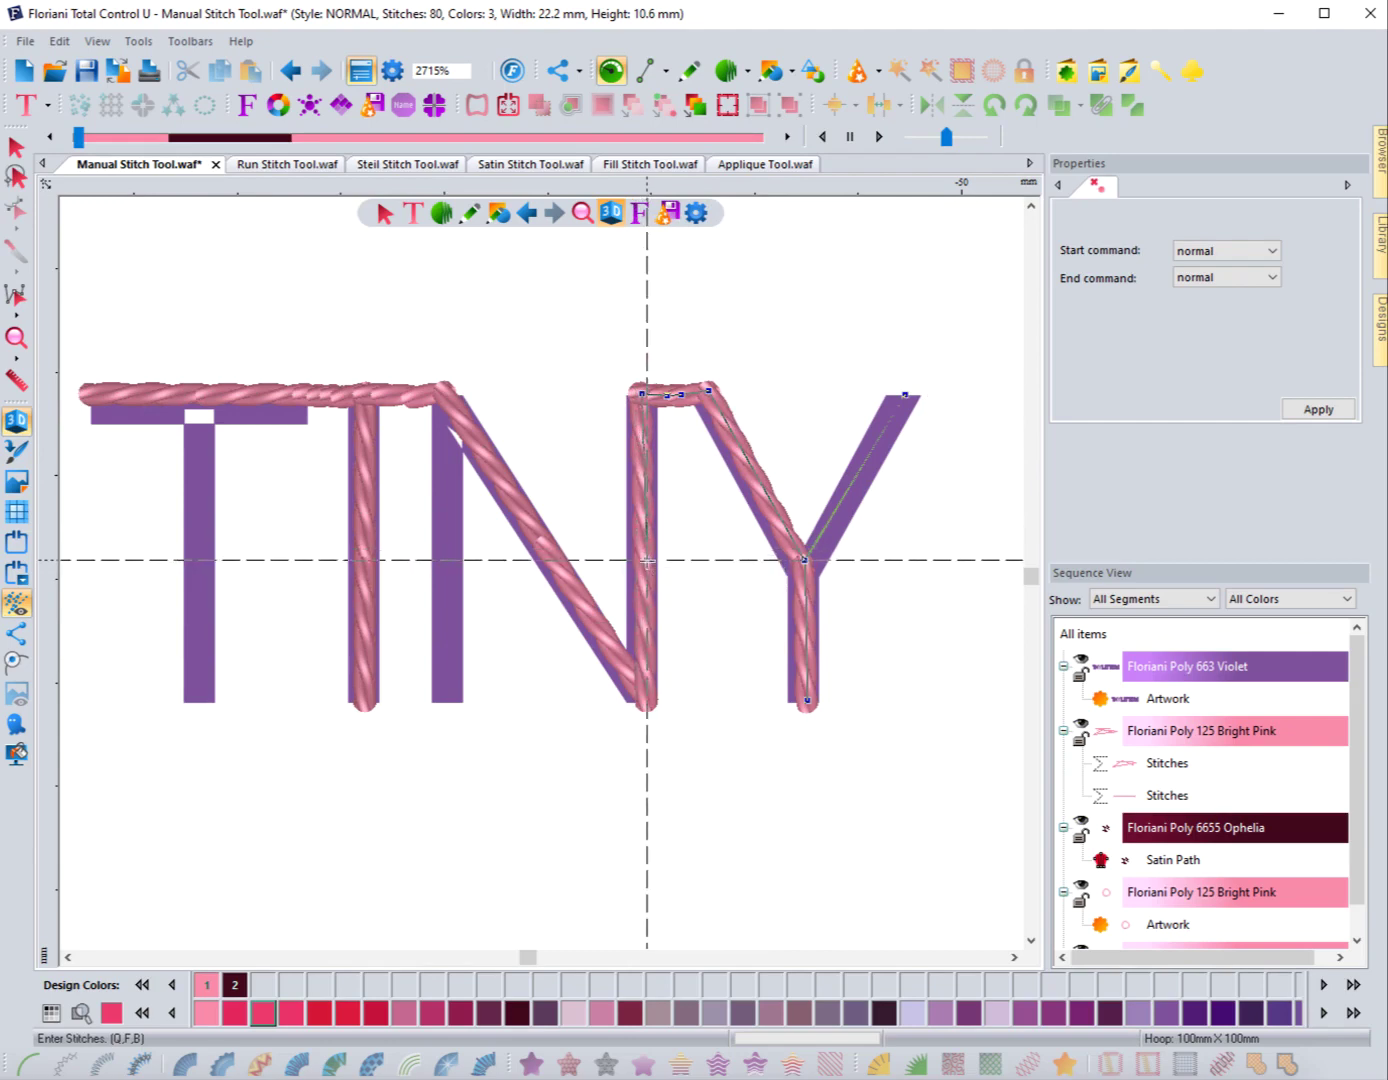
Retrace the N's right stem and diagonal, then stitch down its left stem and back up
click(645, 701)
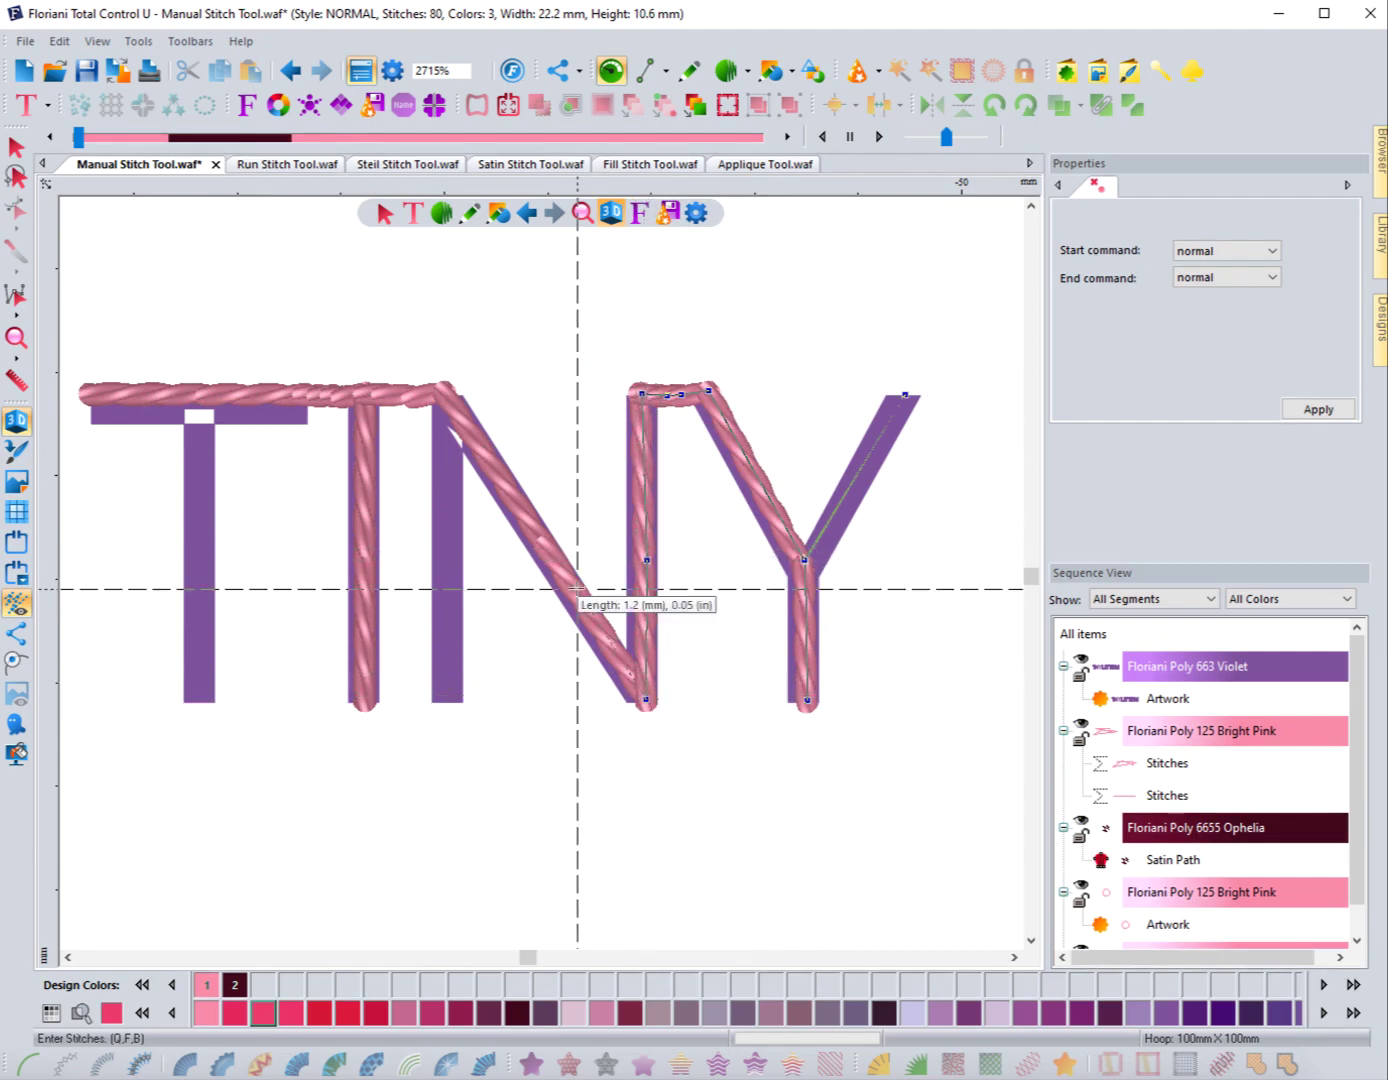
click(540, 539)
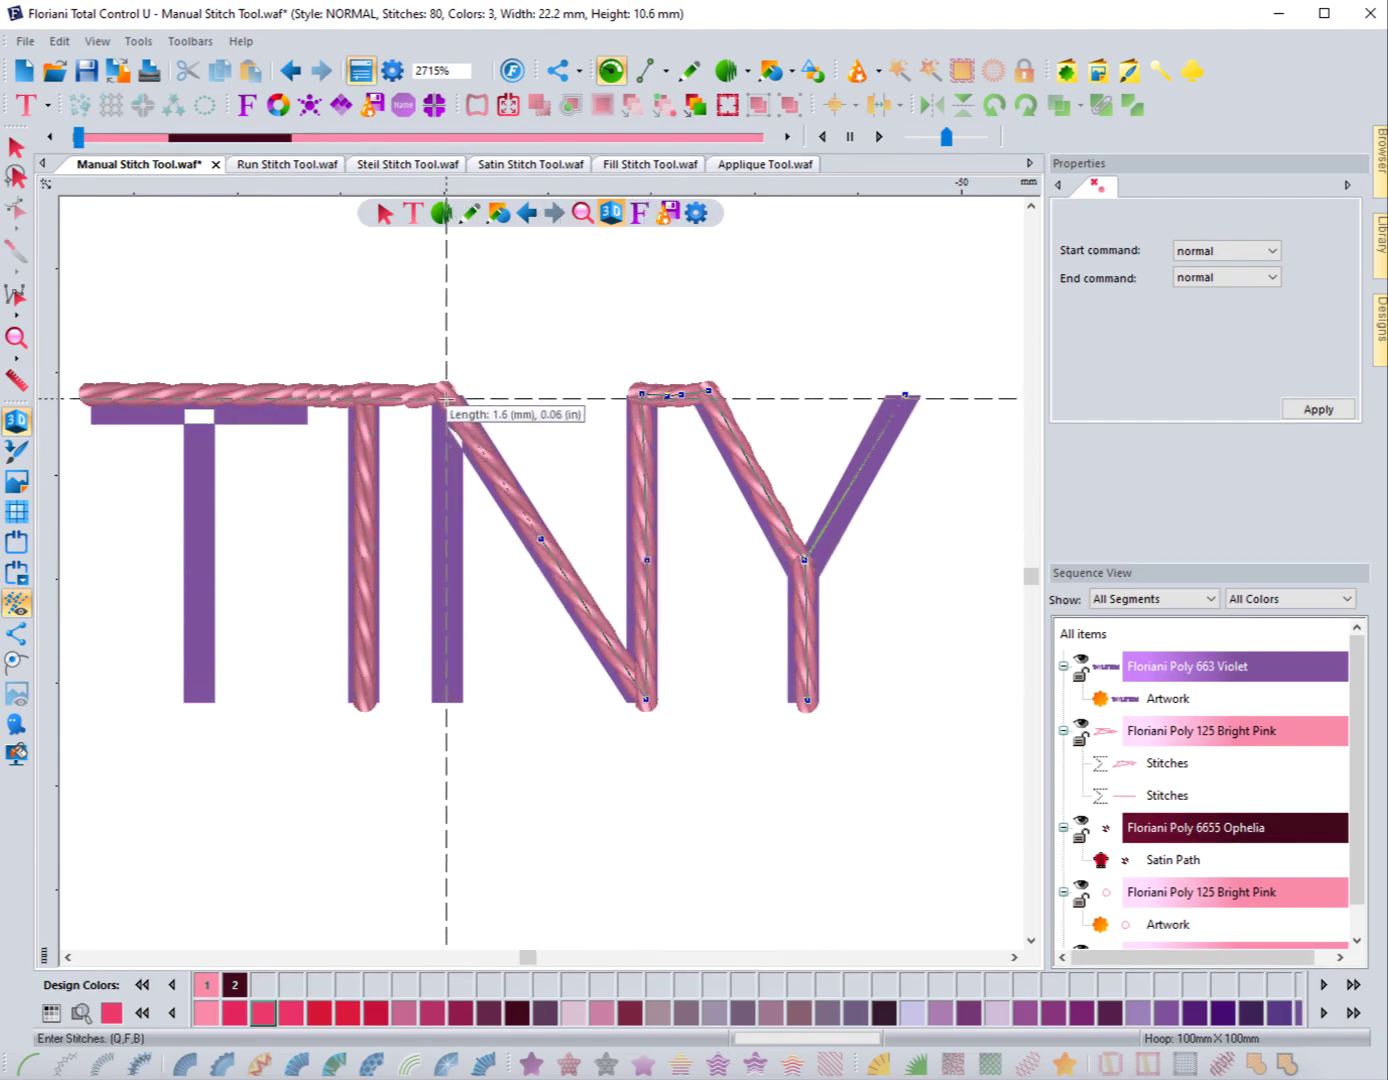
click(445, 392)
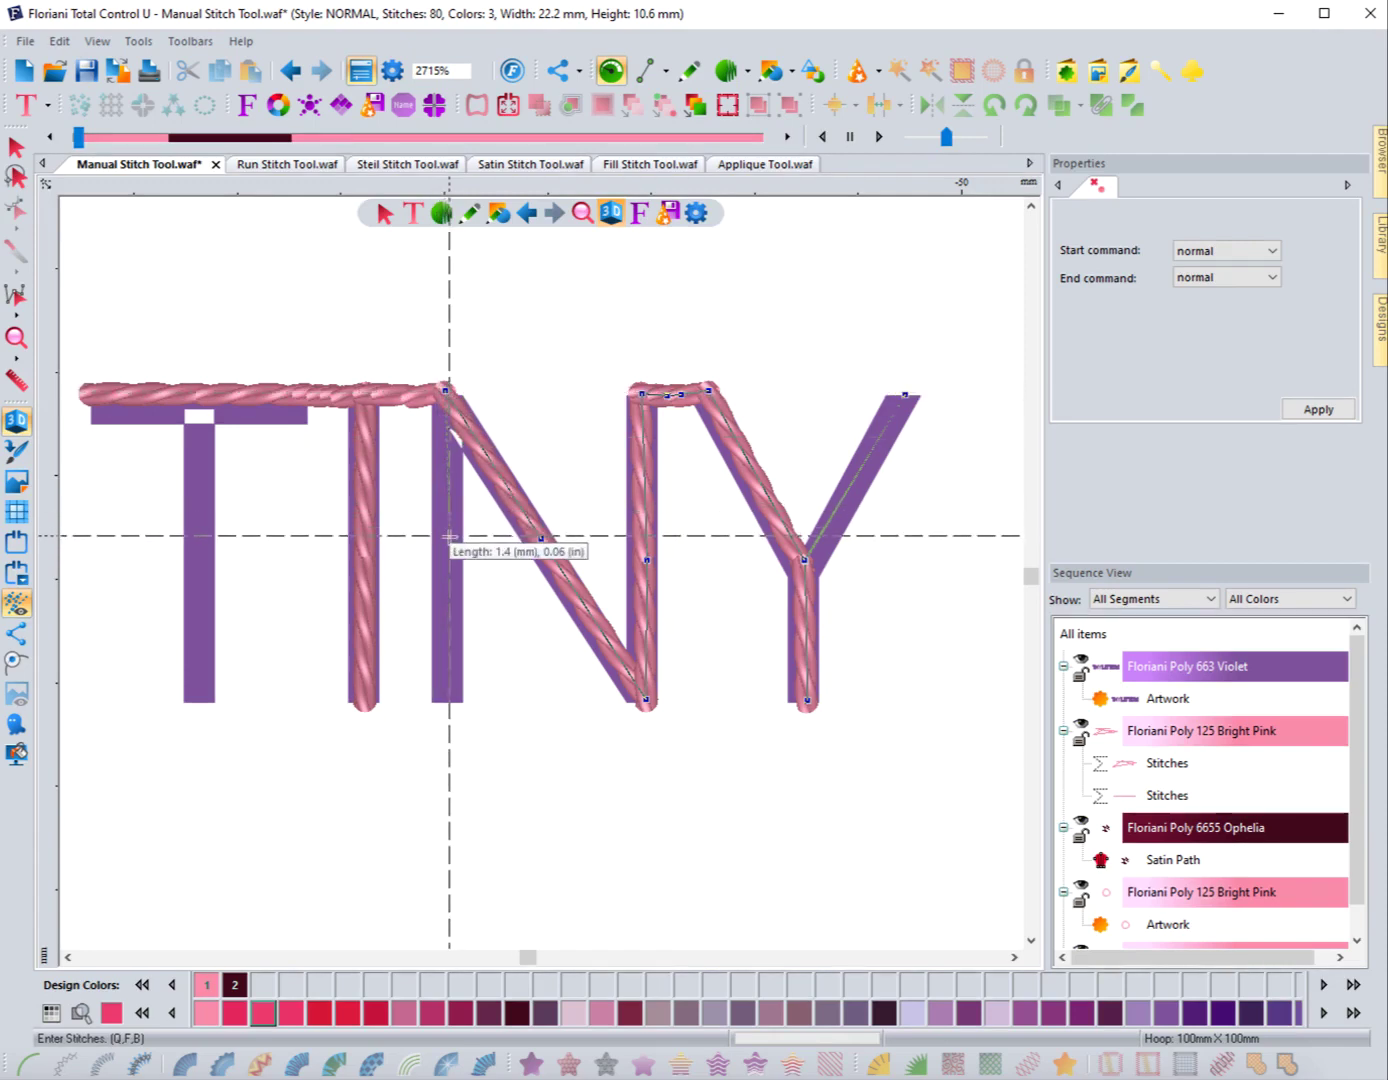
click(450, 555)
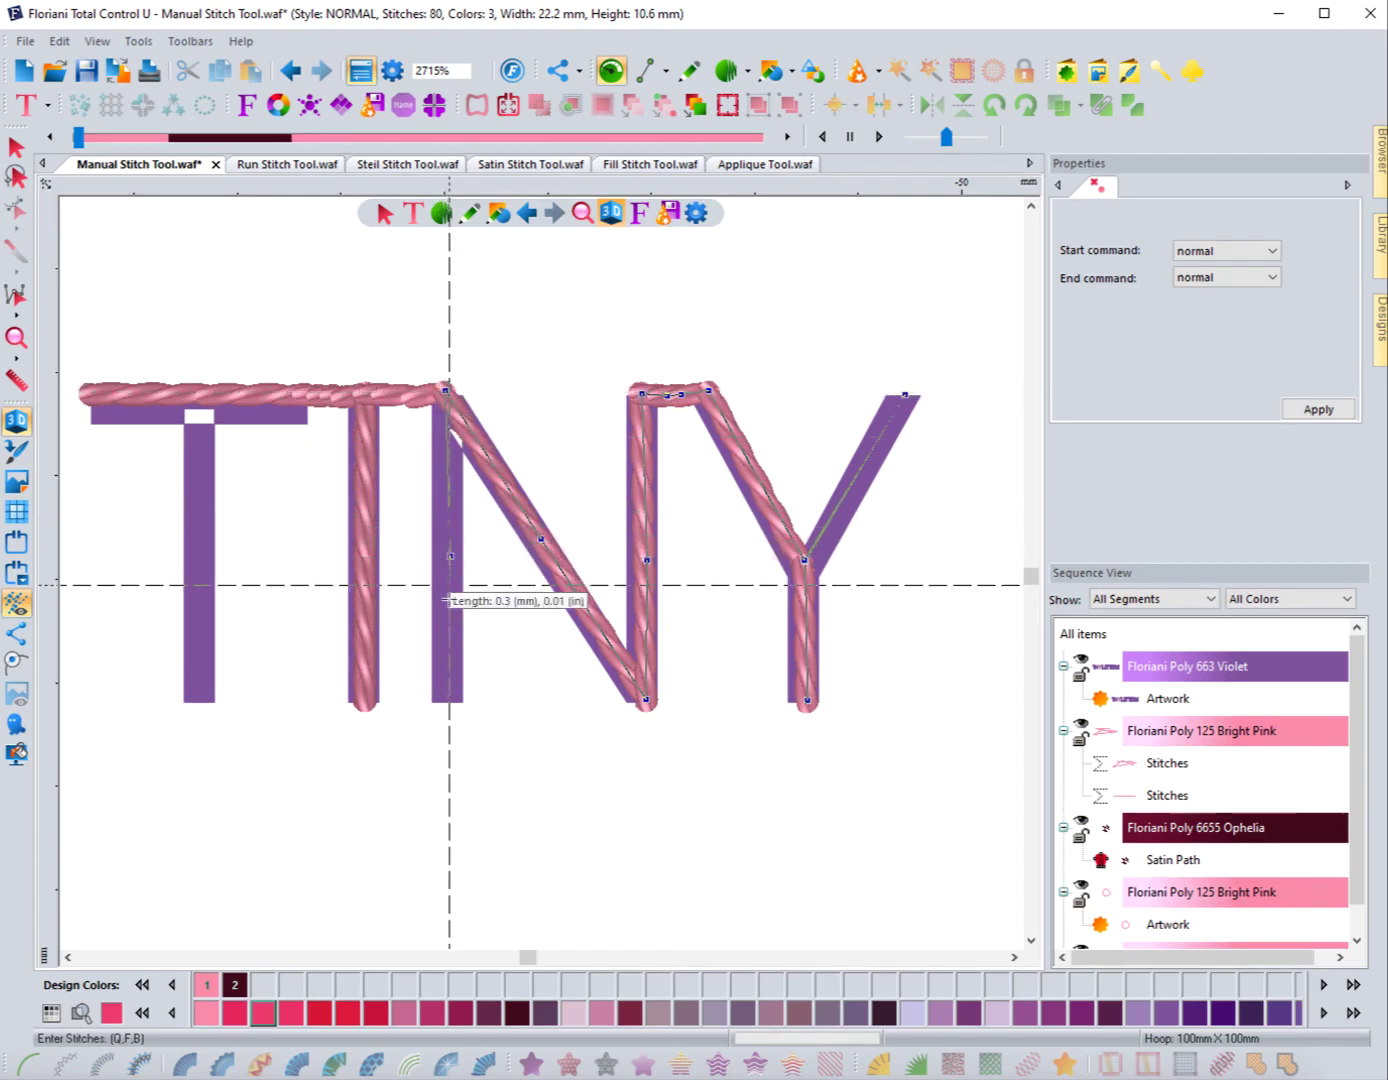
click(450, 700)
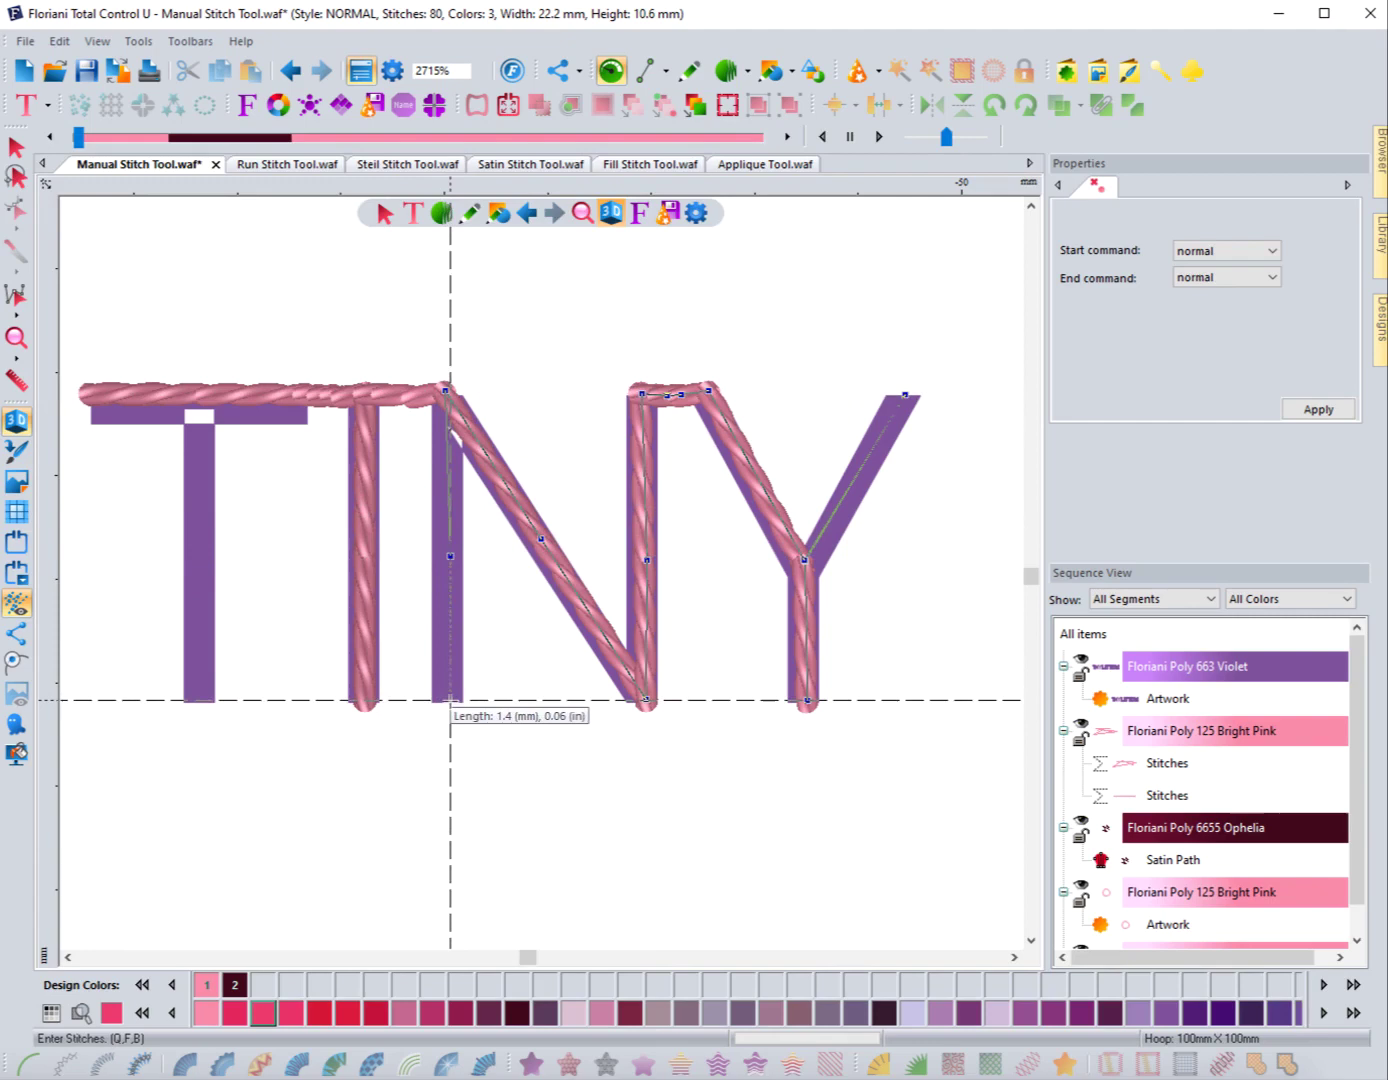
click(450, 555)
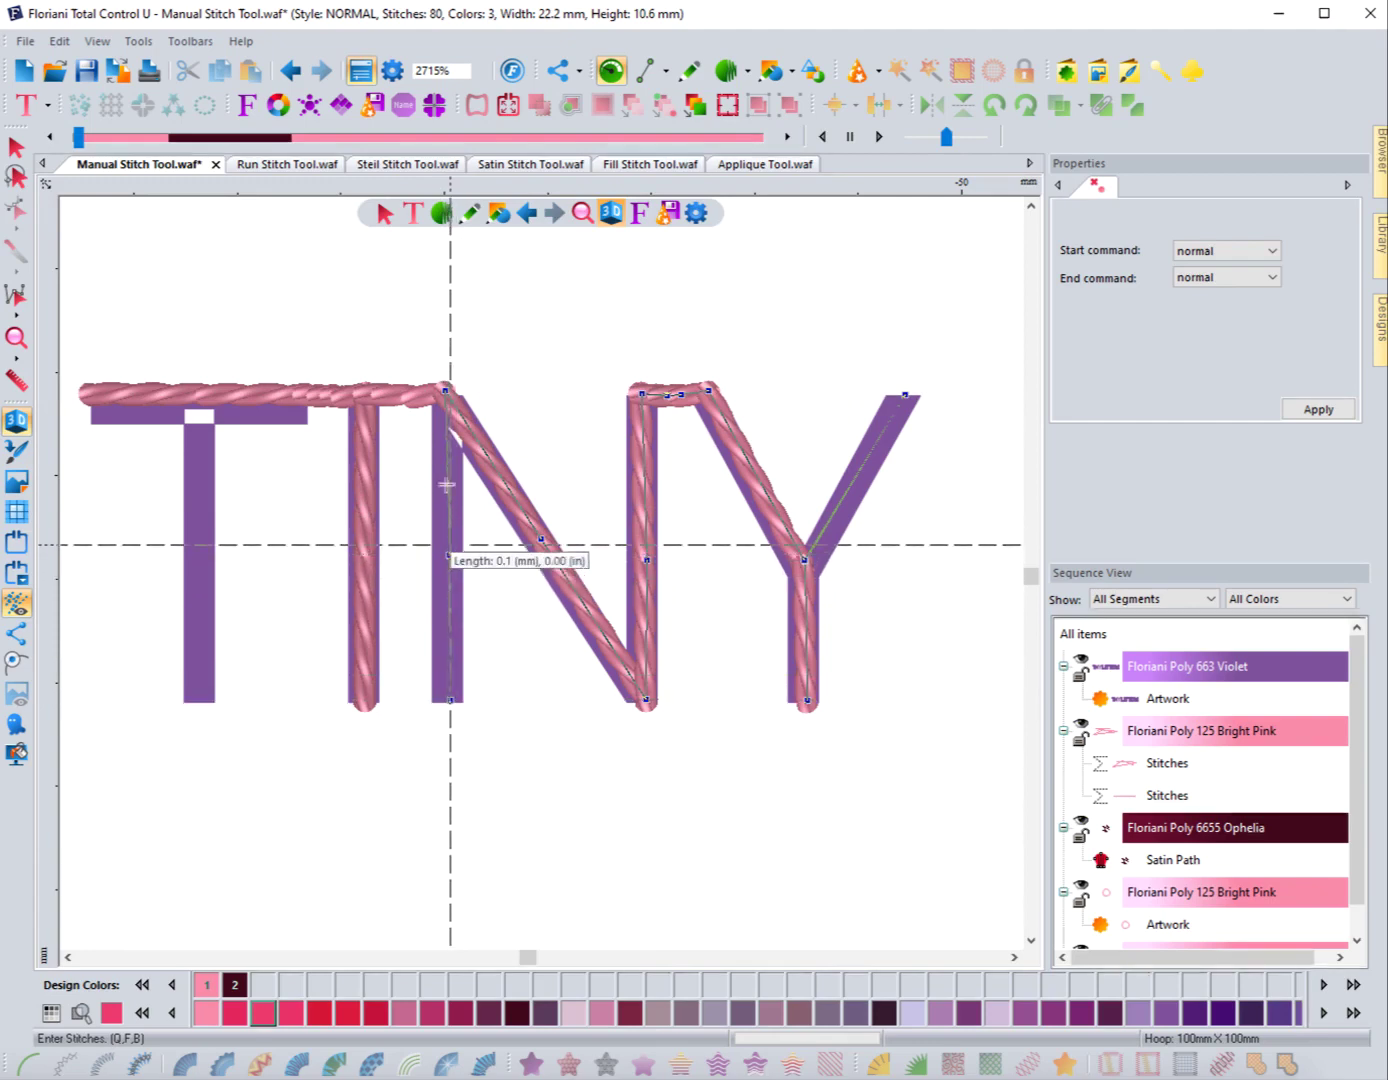
Run short connecting stitches along the top edge from the N past the I to the right end of the T's bar
click(421, 391)
click(395, 392)
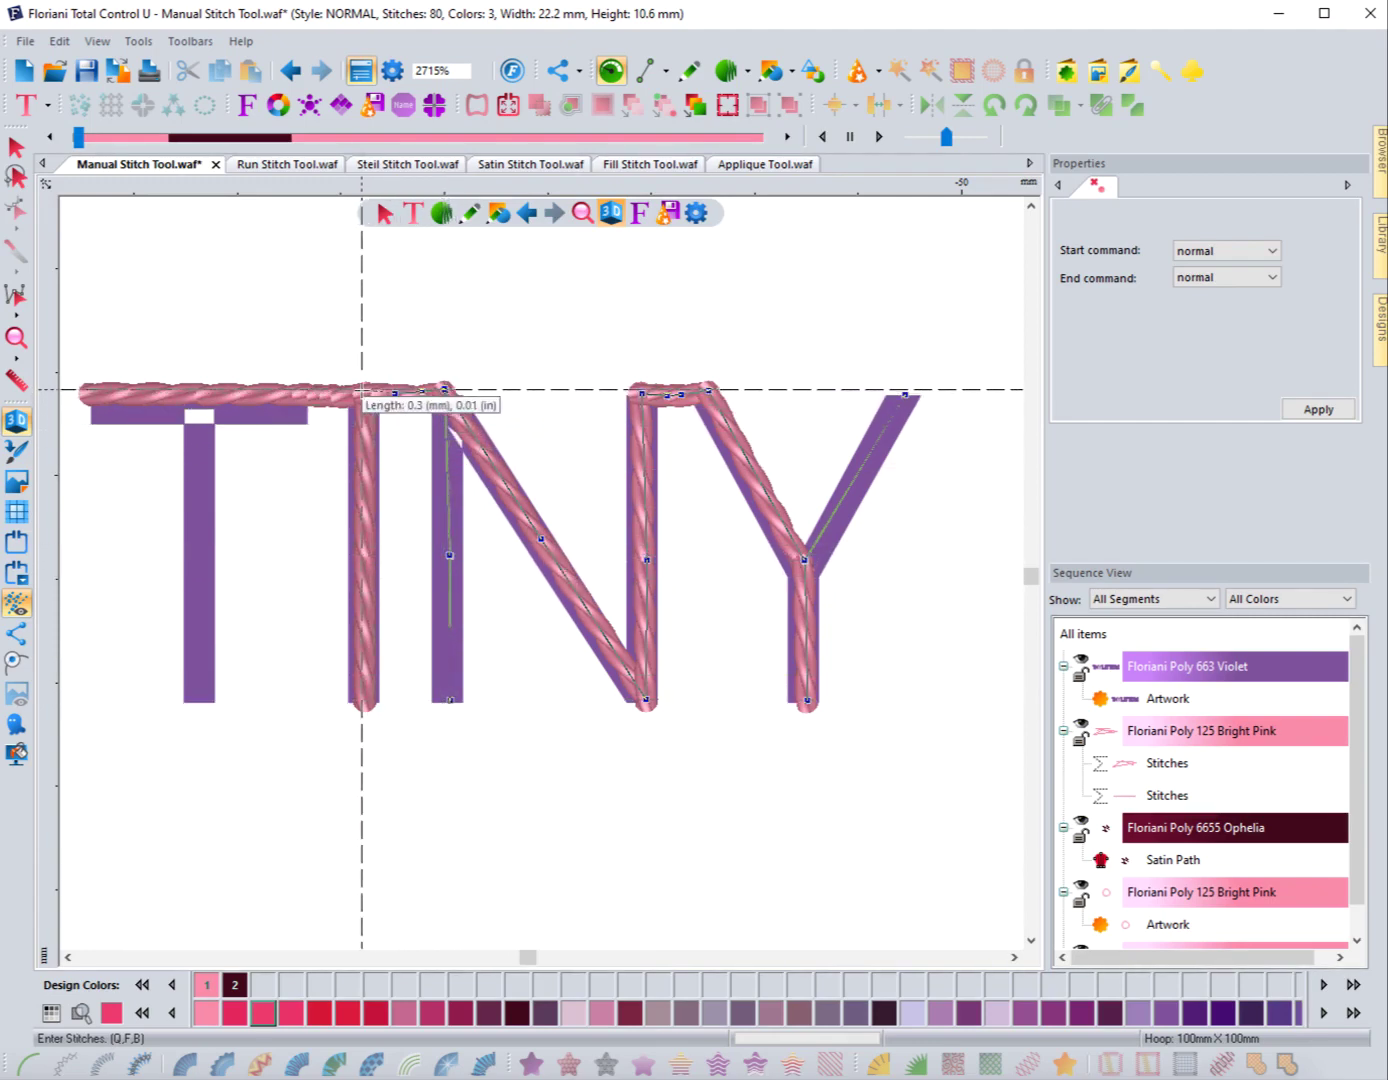
click(362, 390)
click(329, 394)
click(307, 393)
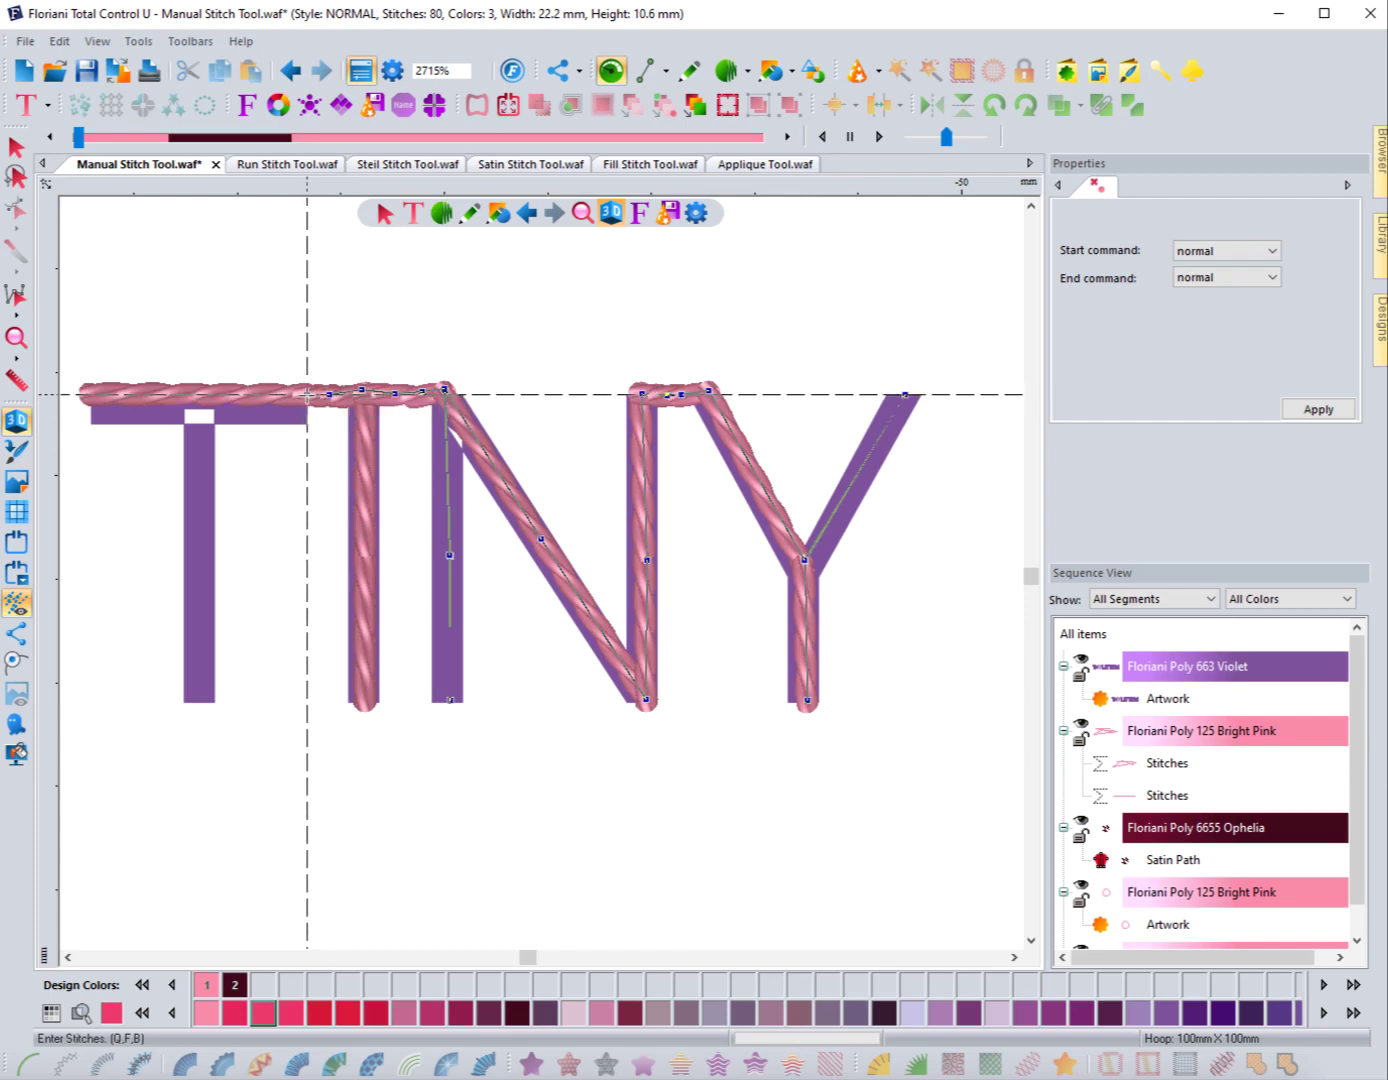
Stitch along the T's bar to its centre, then down the T's stem and back up to the bar
click(199, 395)
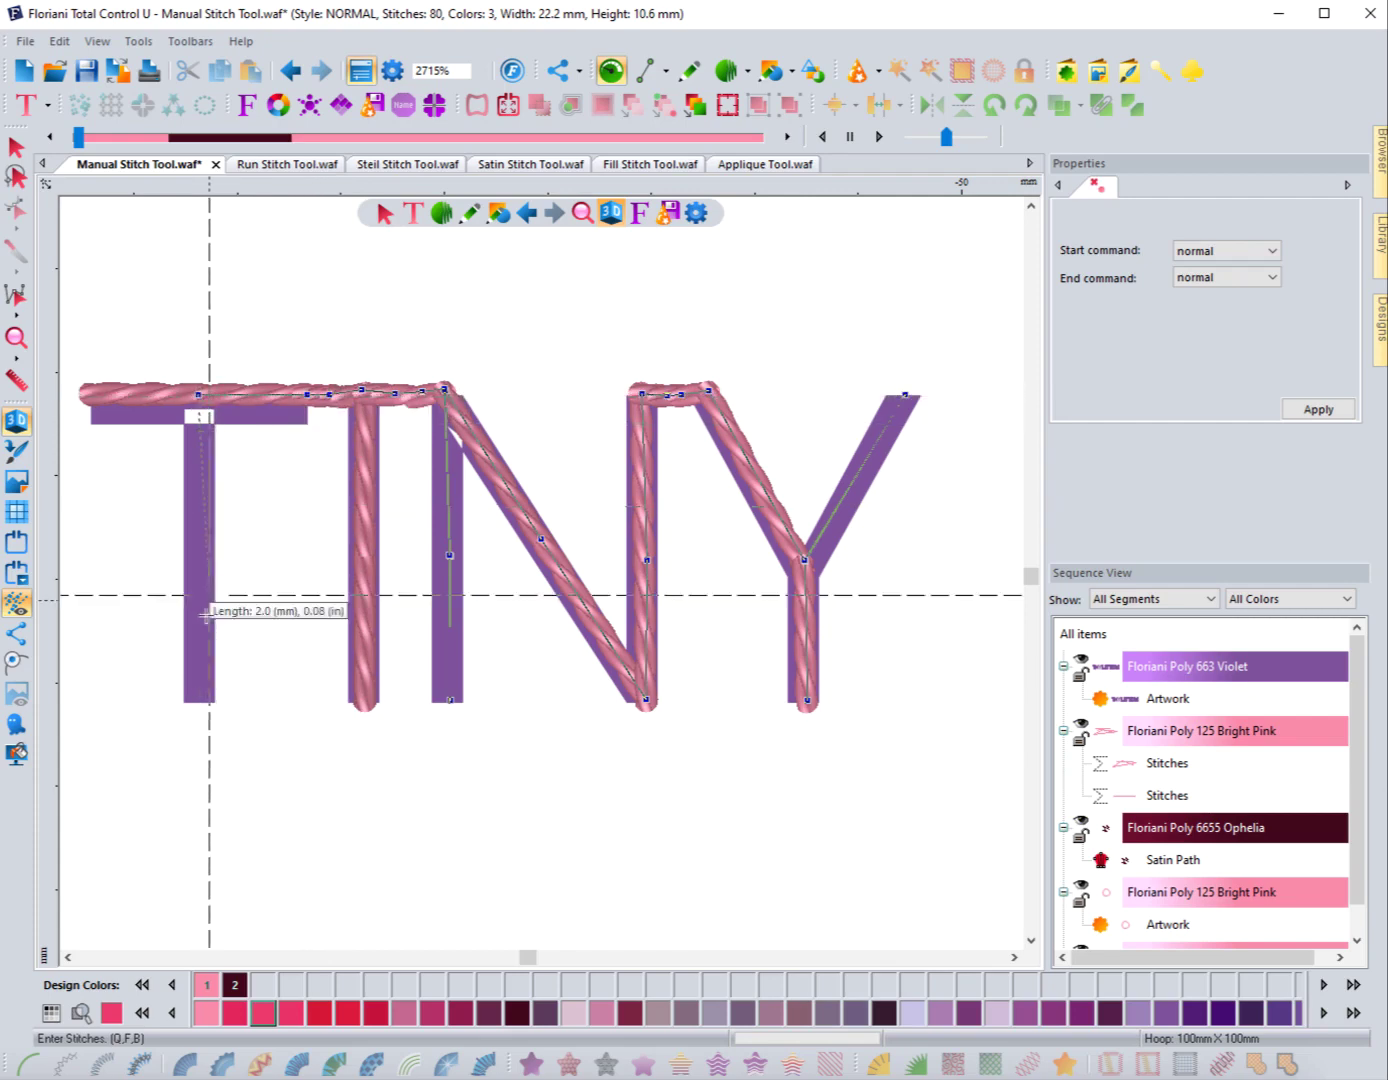
click(198, 557)
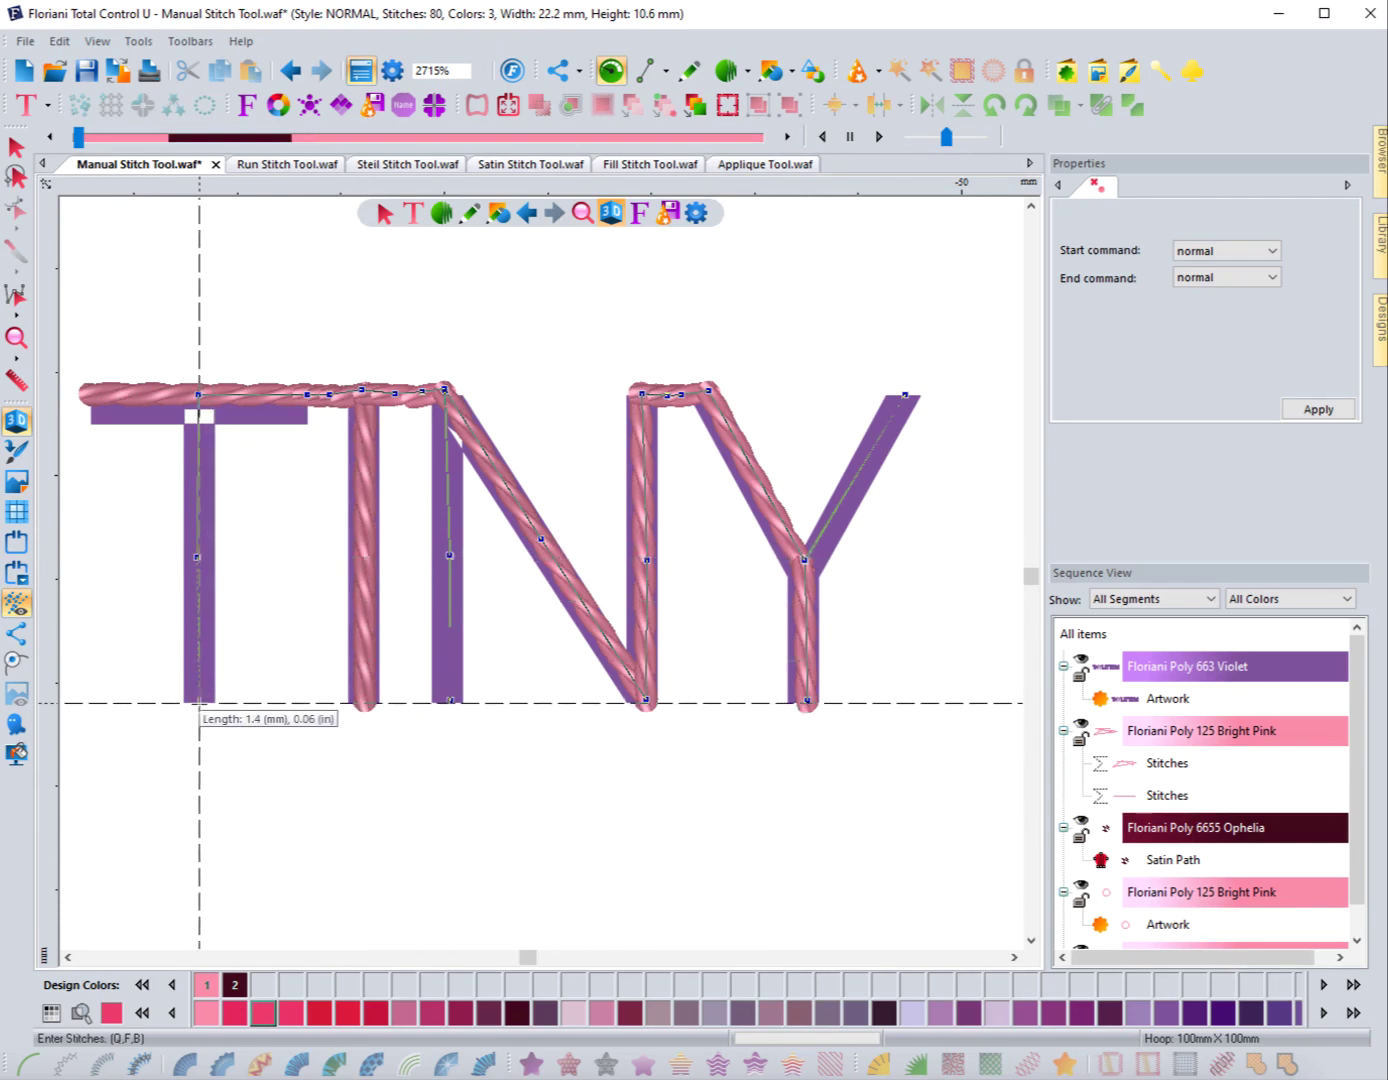
click(199, 700)
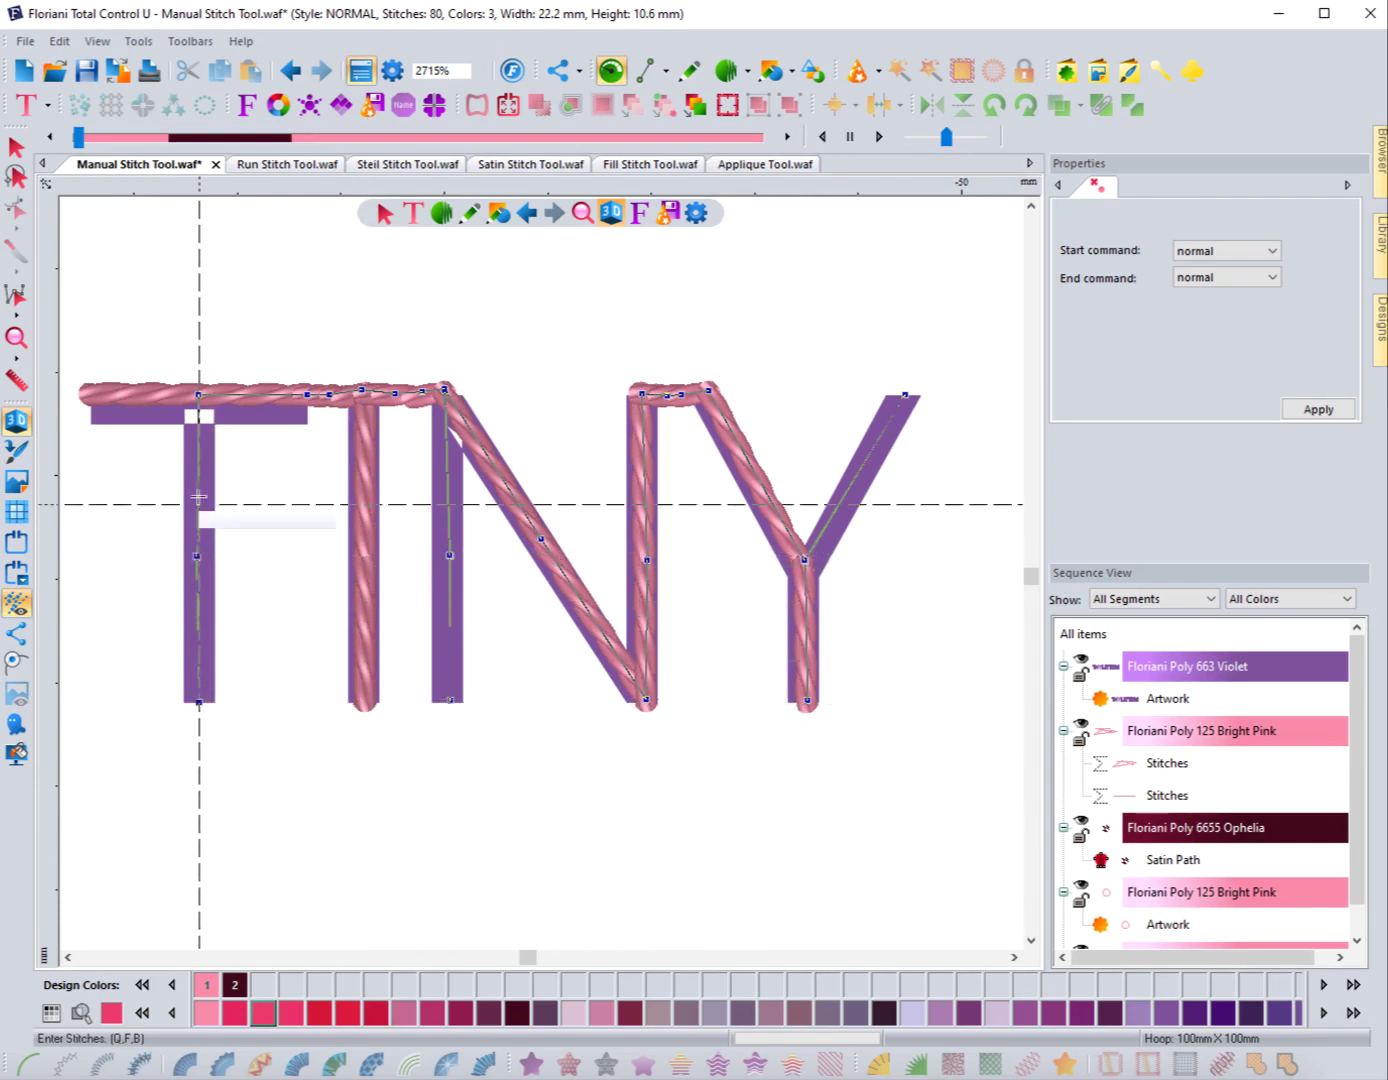
click(197, 394)
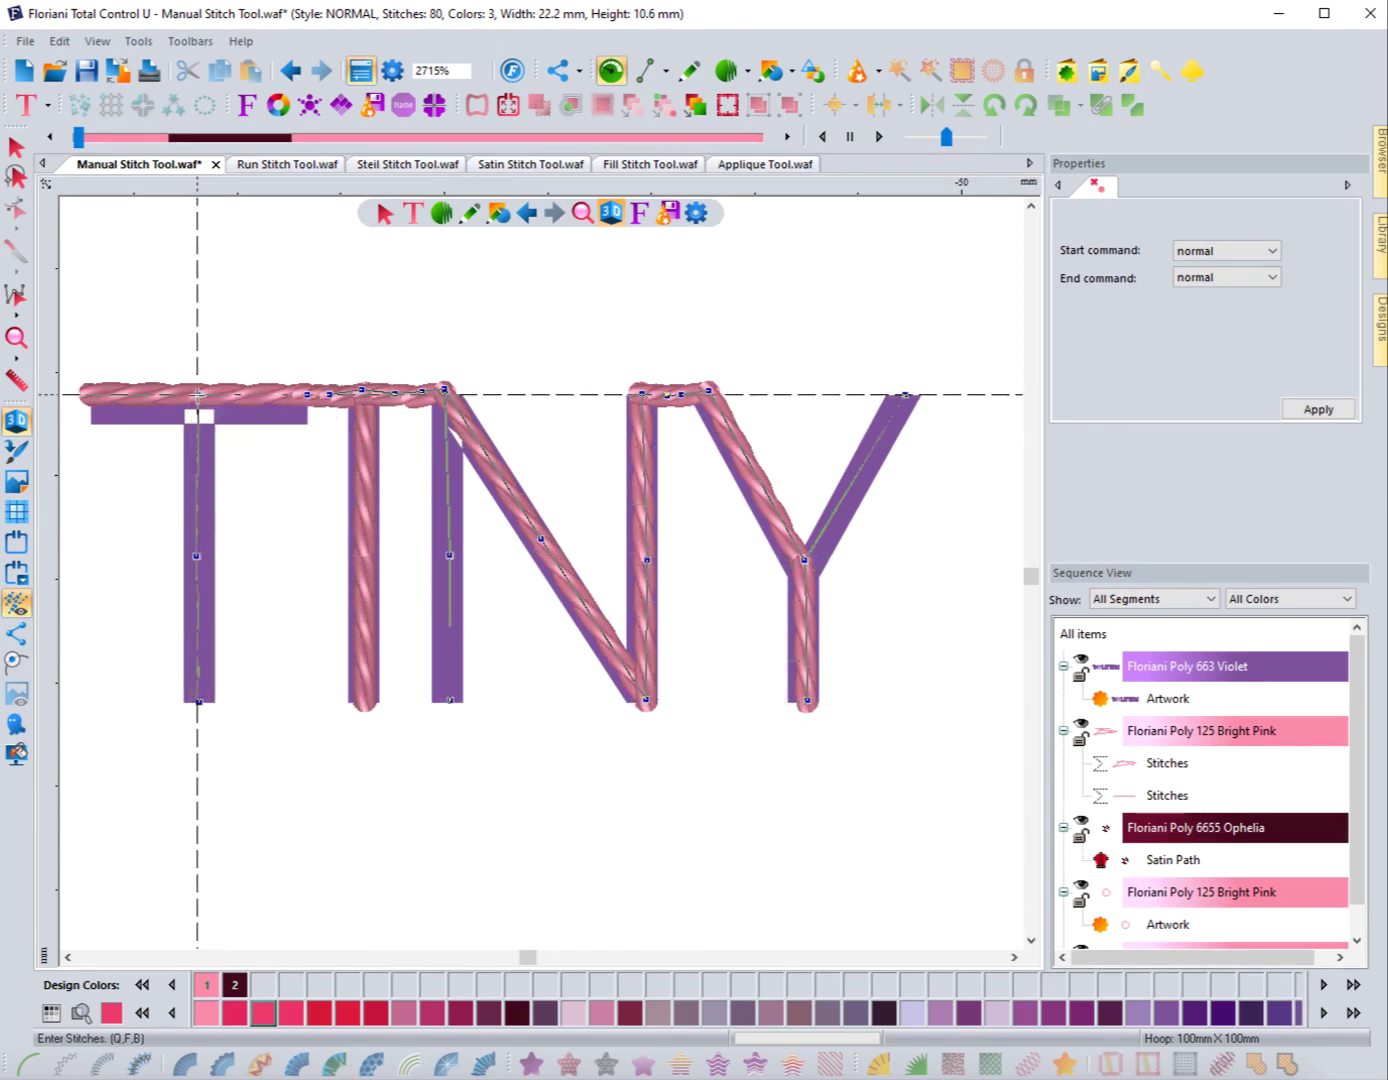
Stitch to the left end of the T's bar, add short tie-off stitches there, and finish the Hot Pink pass
click(84, 392)
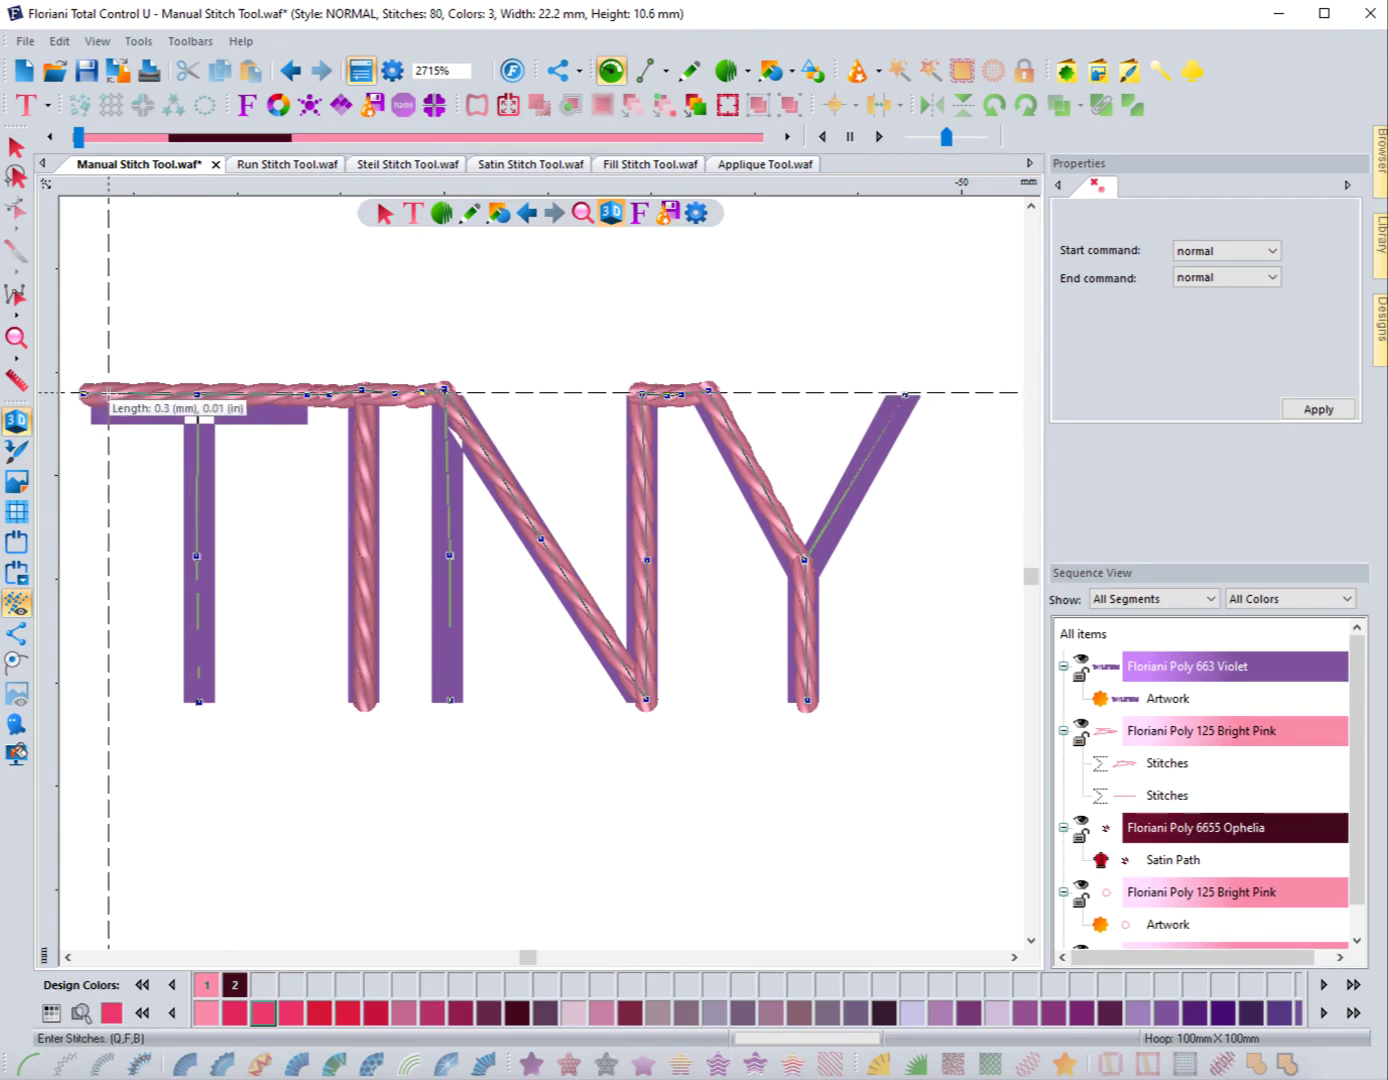
click(123, 394)
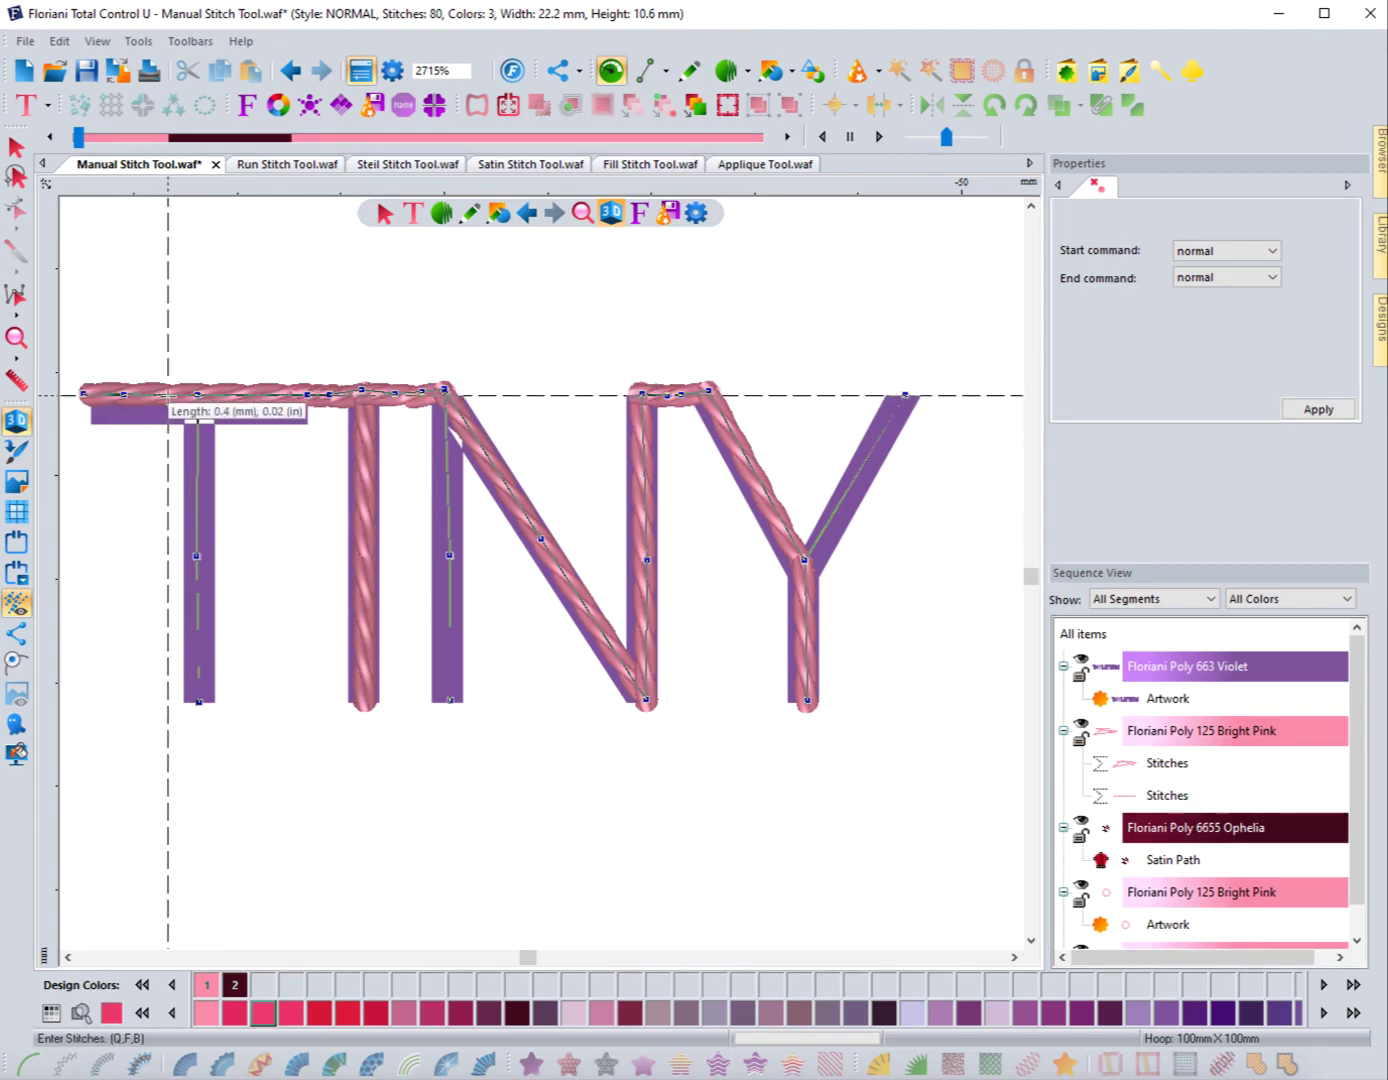
click(170, 395)
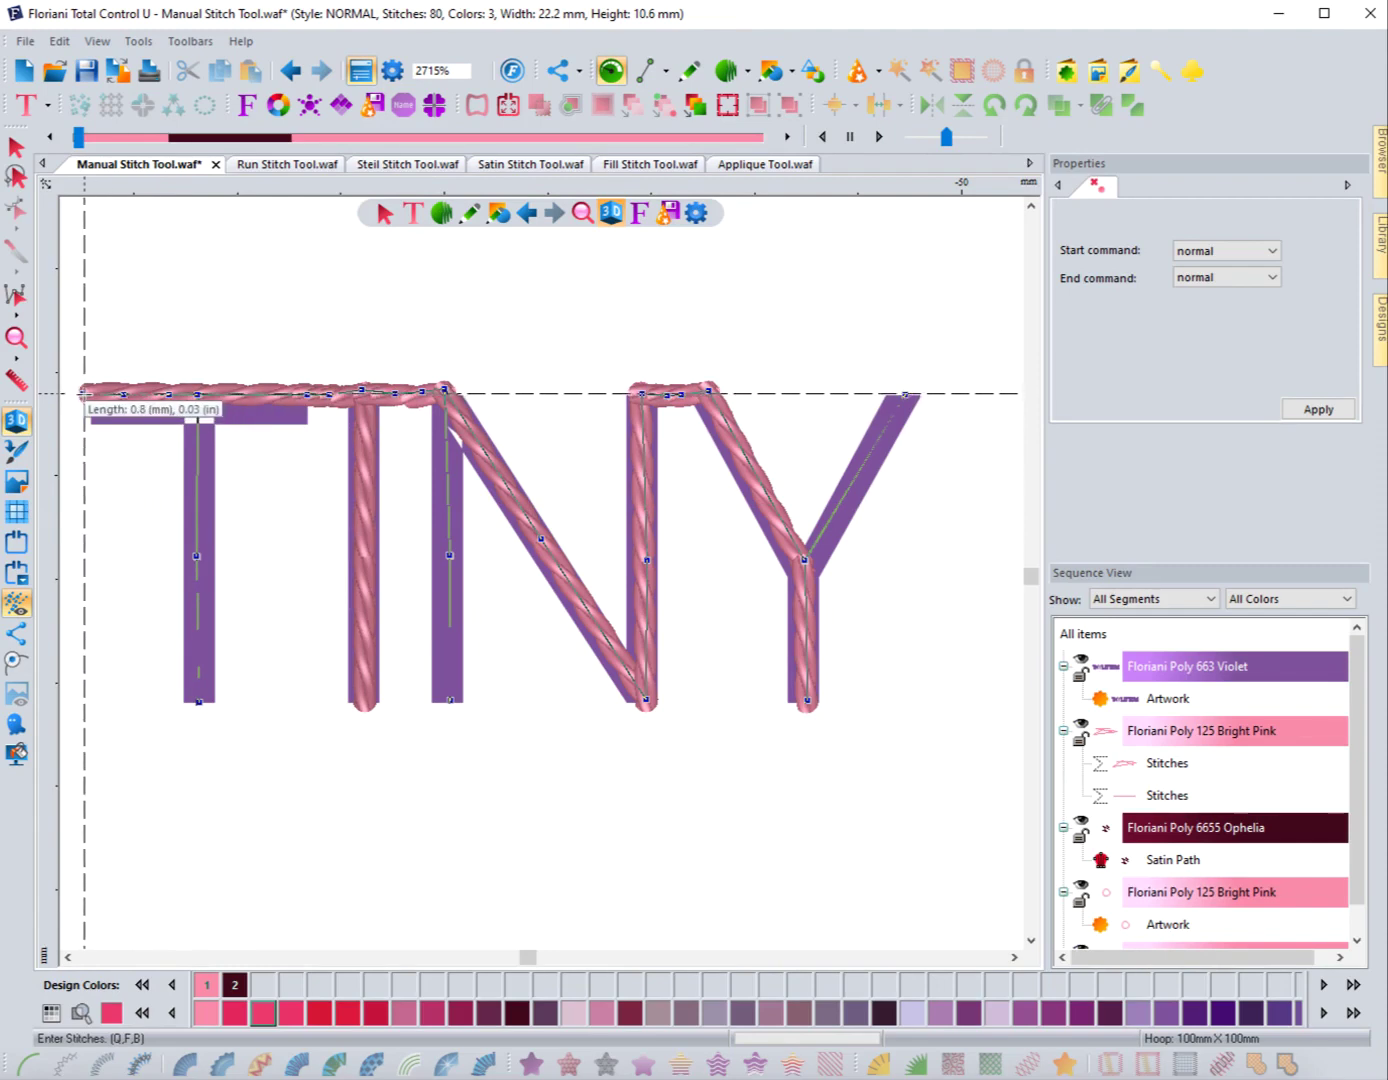
click(84, 392)
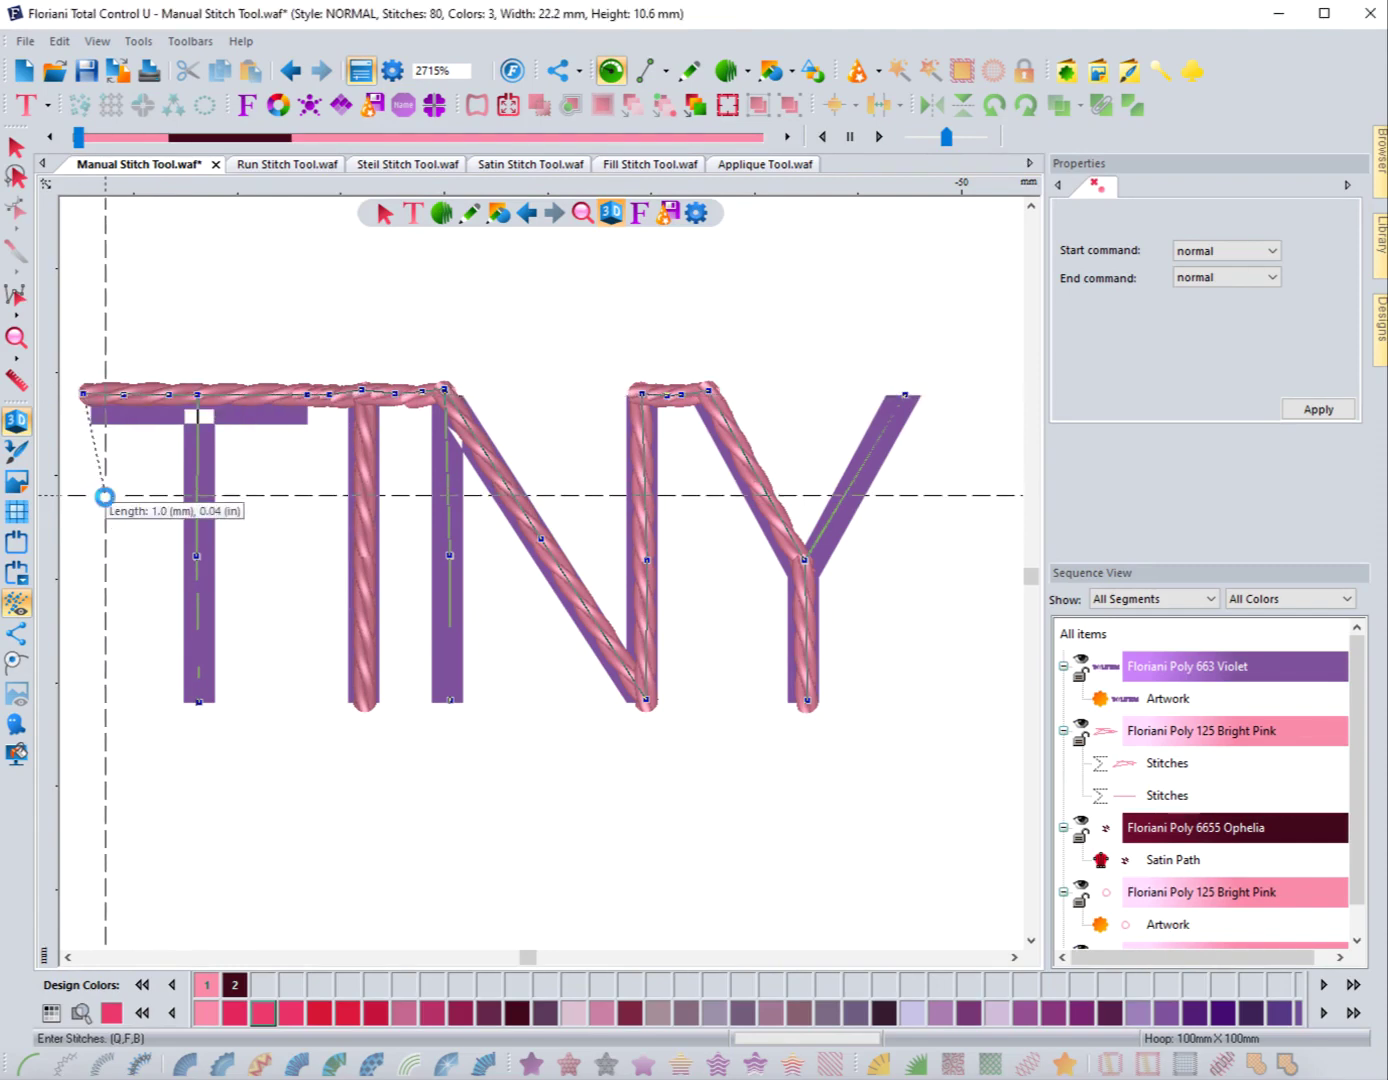
key(Return)
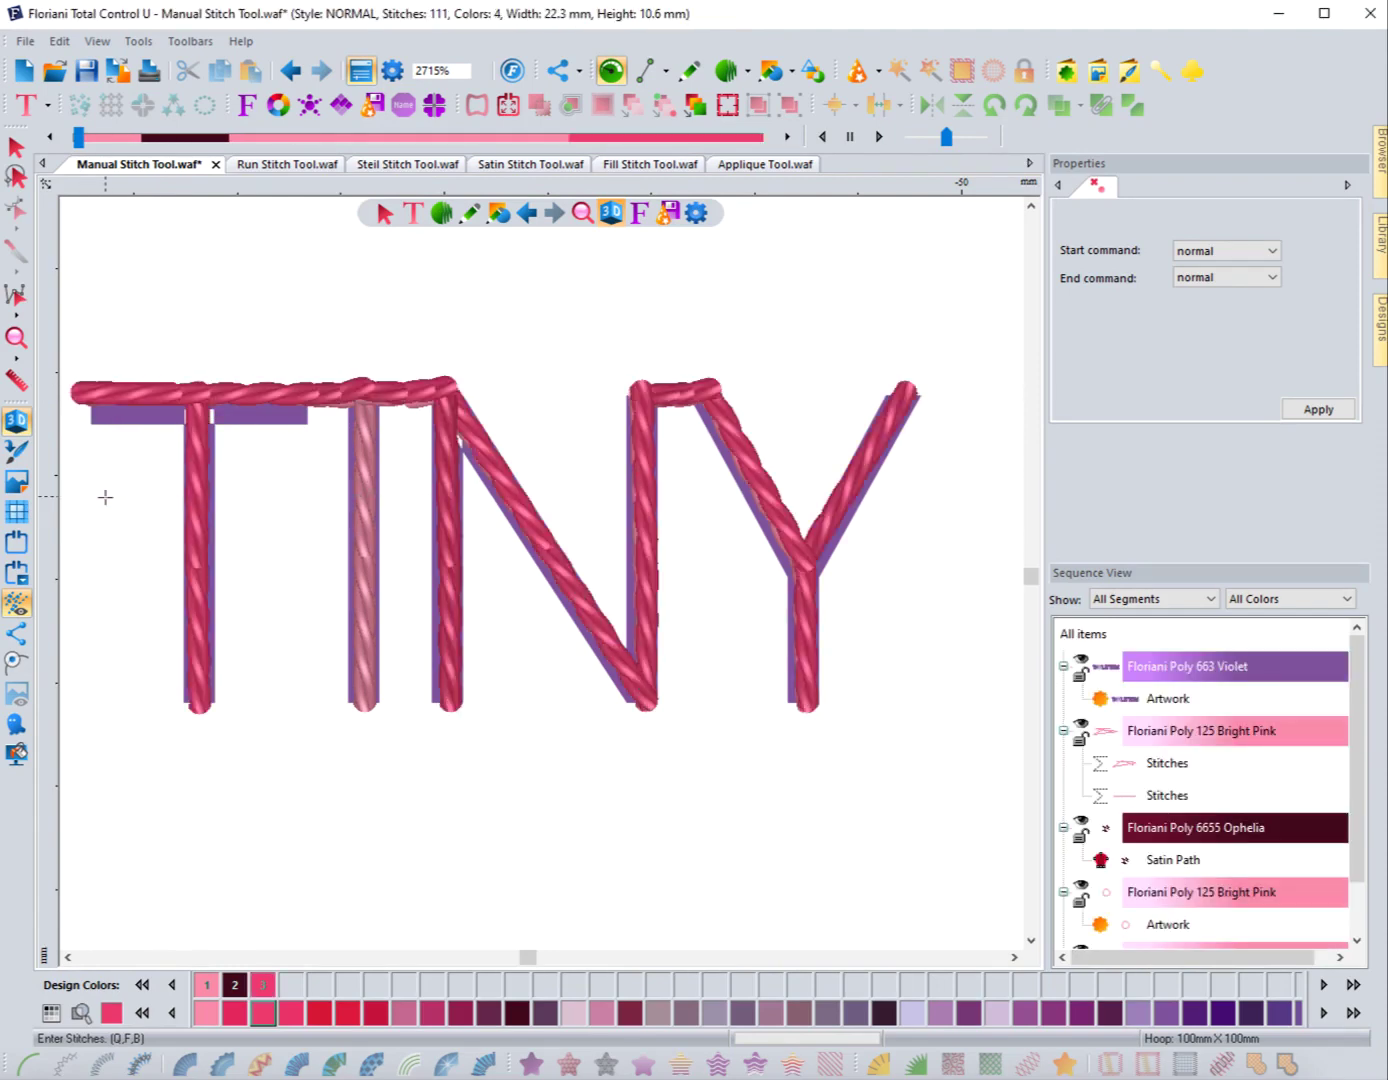
Leave Manual Stitch and select the violet TINY LETTERS artwork behind the stitched word TINY
click(15, 150)
click(228, 369)
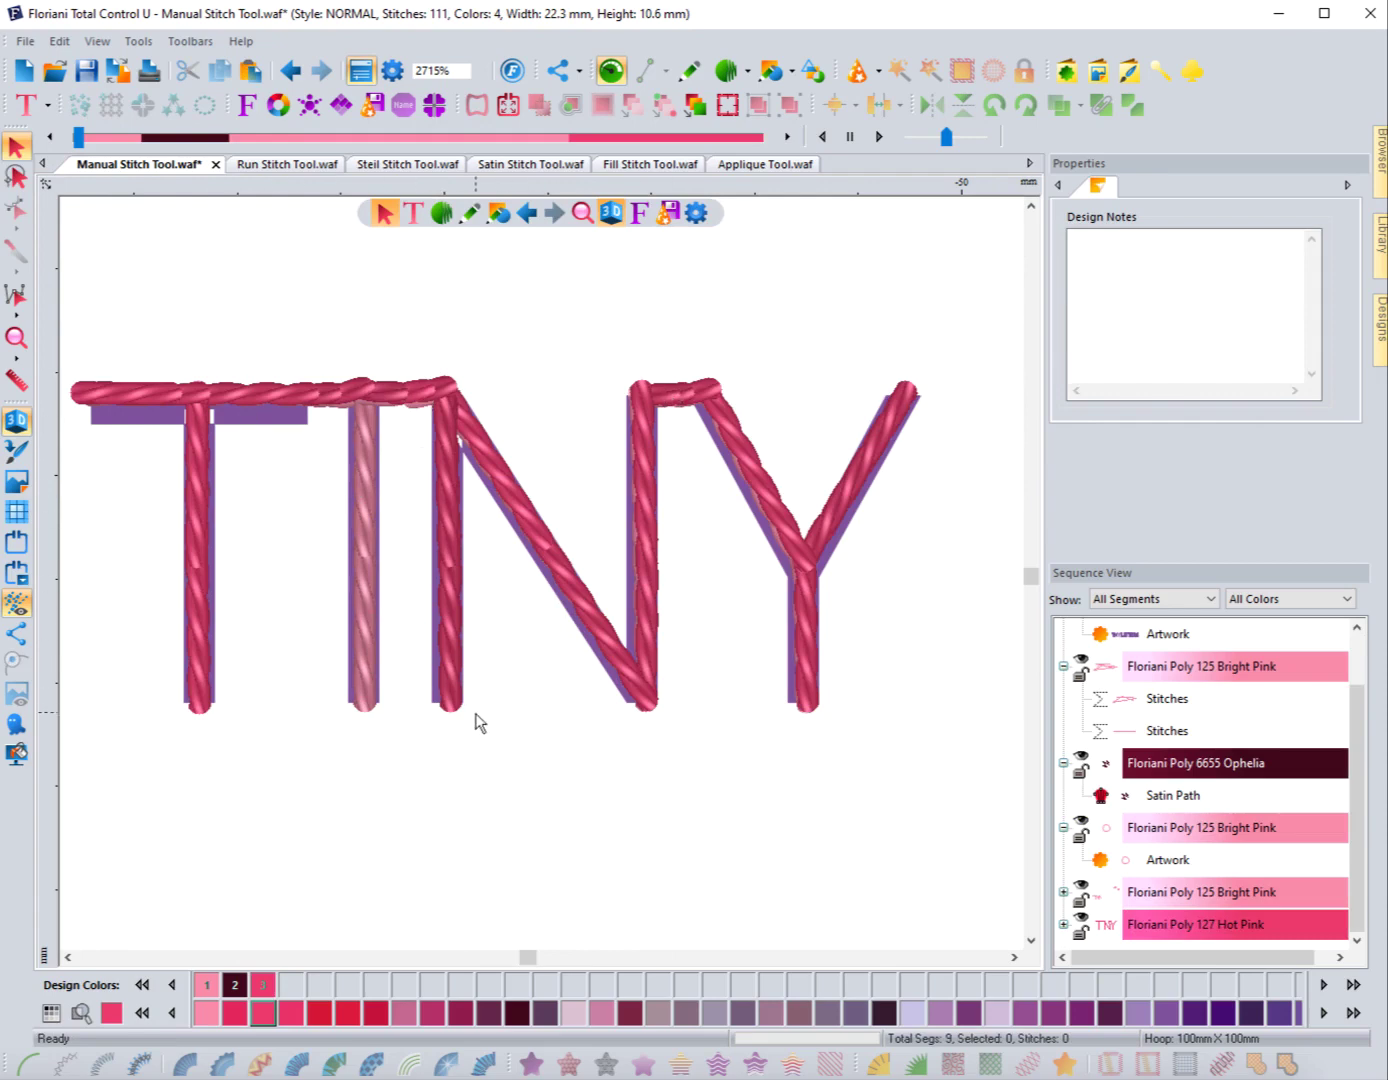
scroll(426, 775, down, 1)
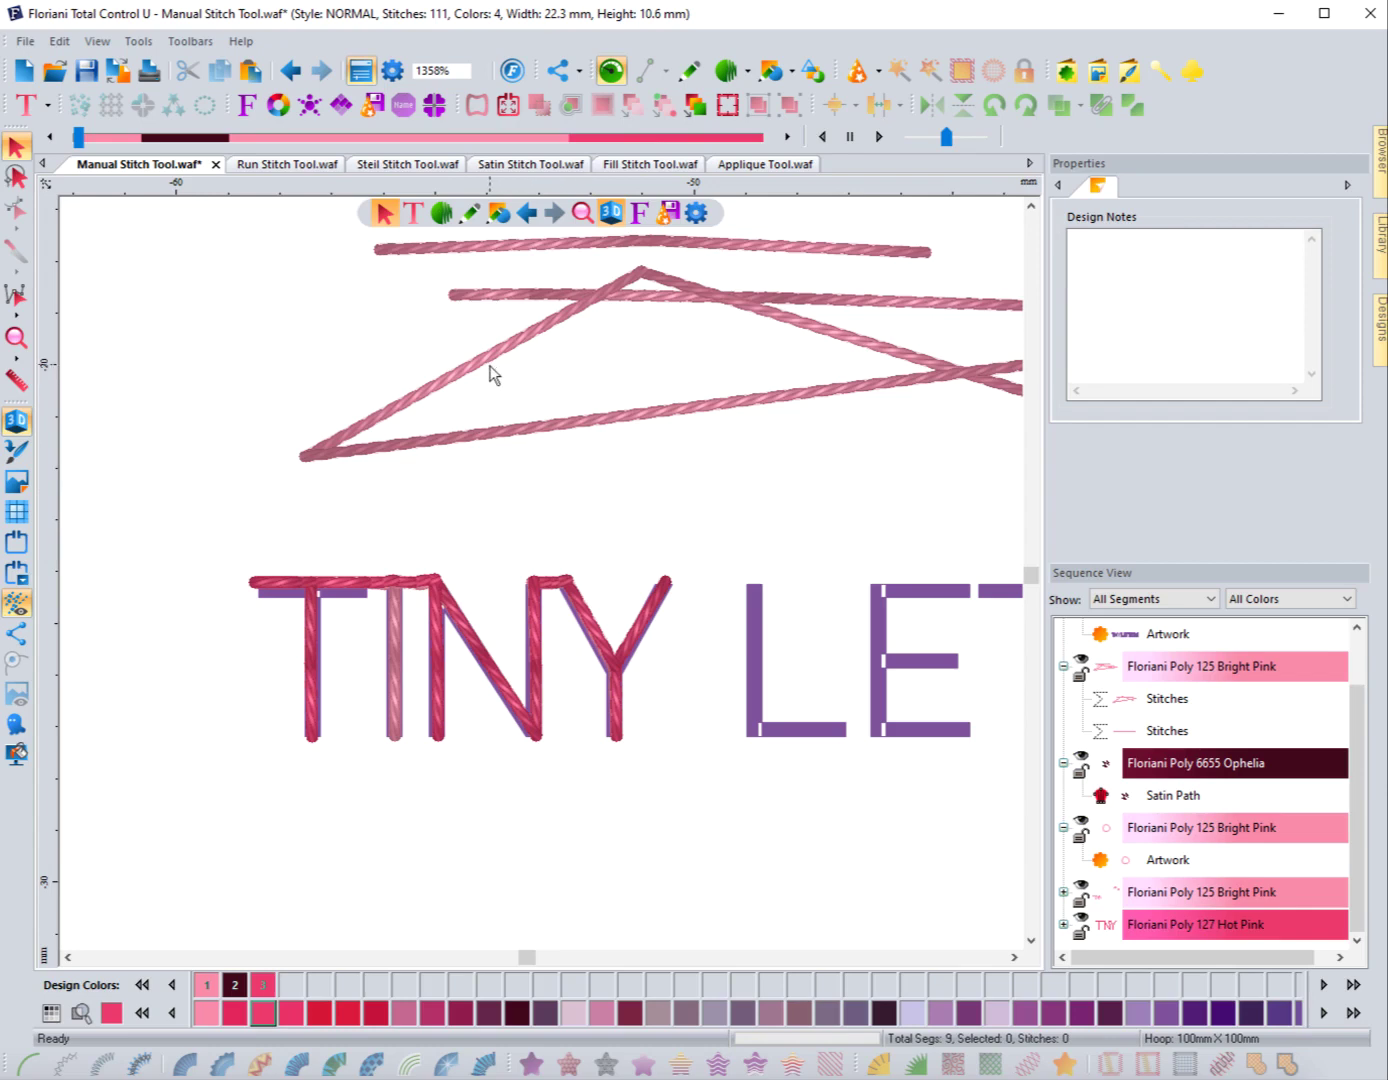
click(467, 607)
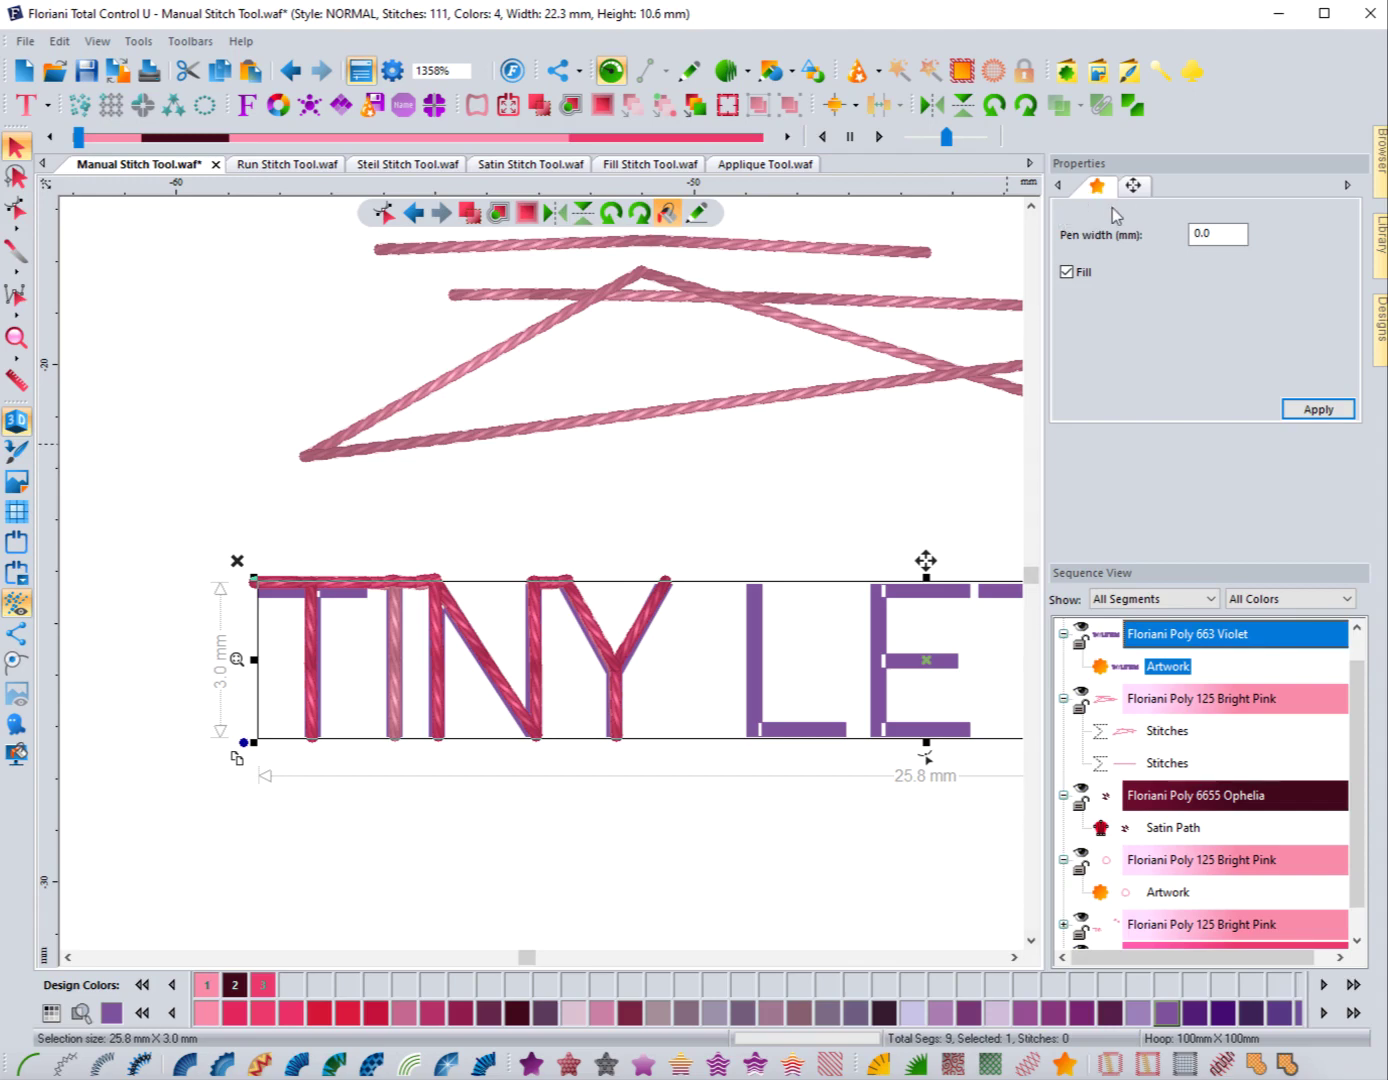
Clear the artwork selection and select the Hot Pink stitches of TINY in the sequence
click(400, 512)
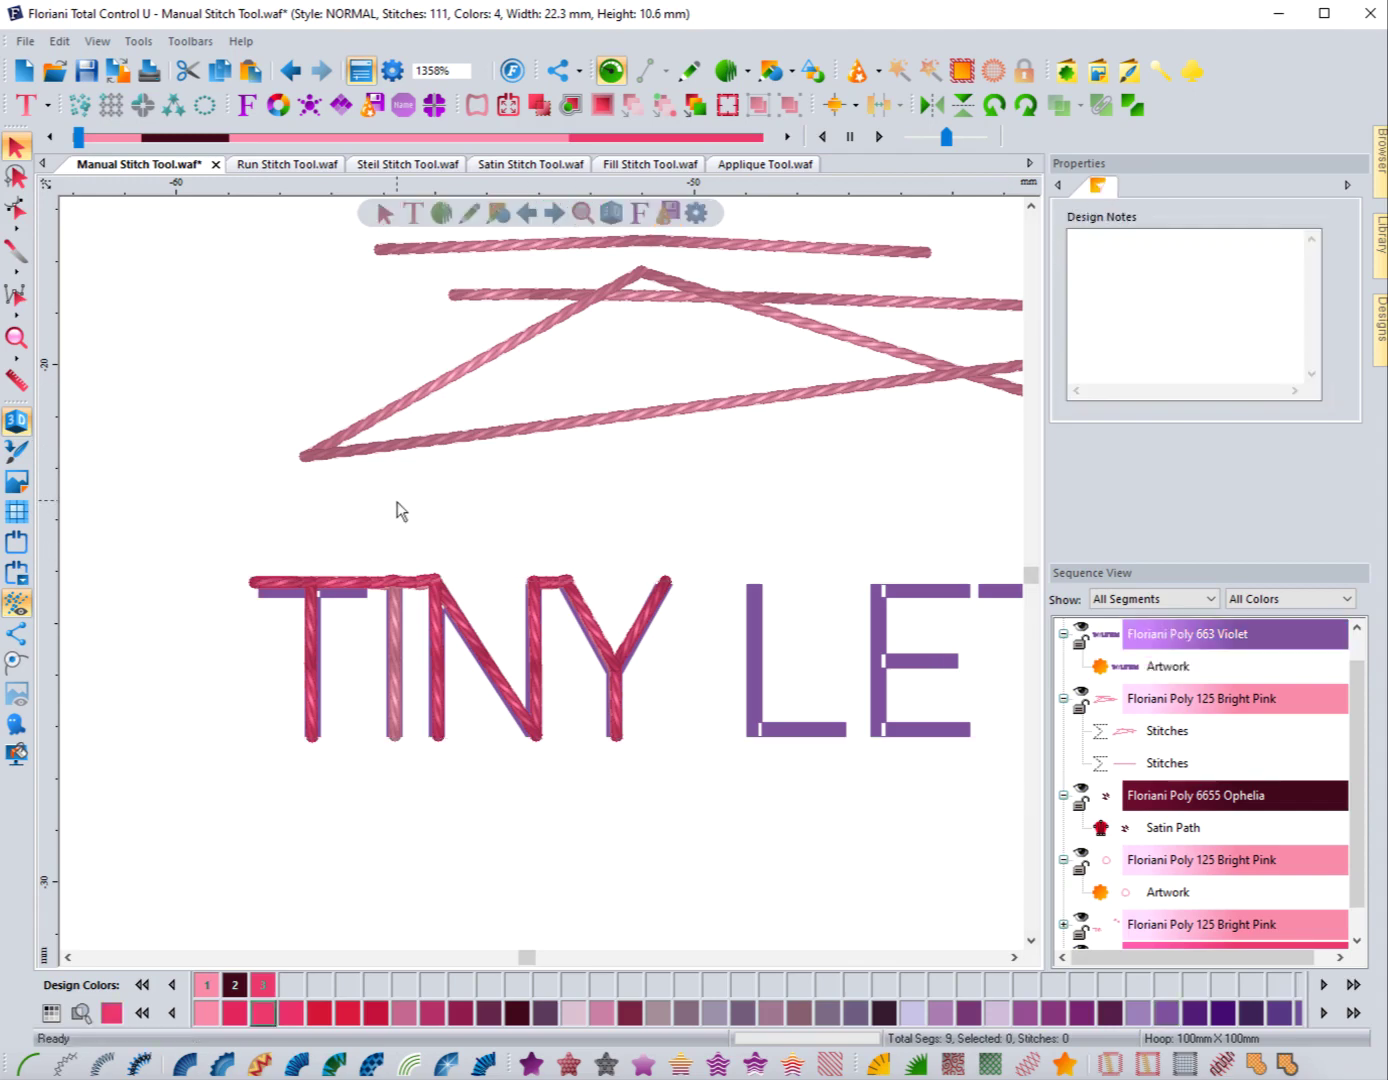
scroll(1133, 797, down, 1)
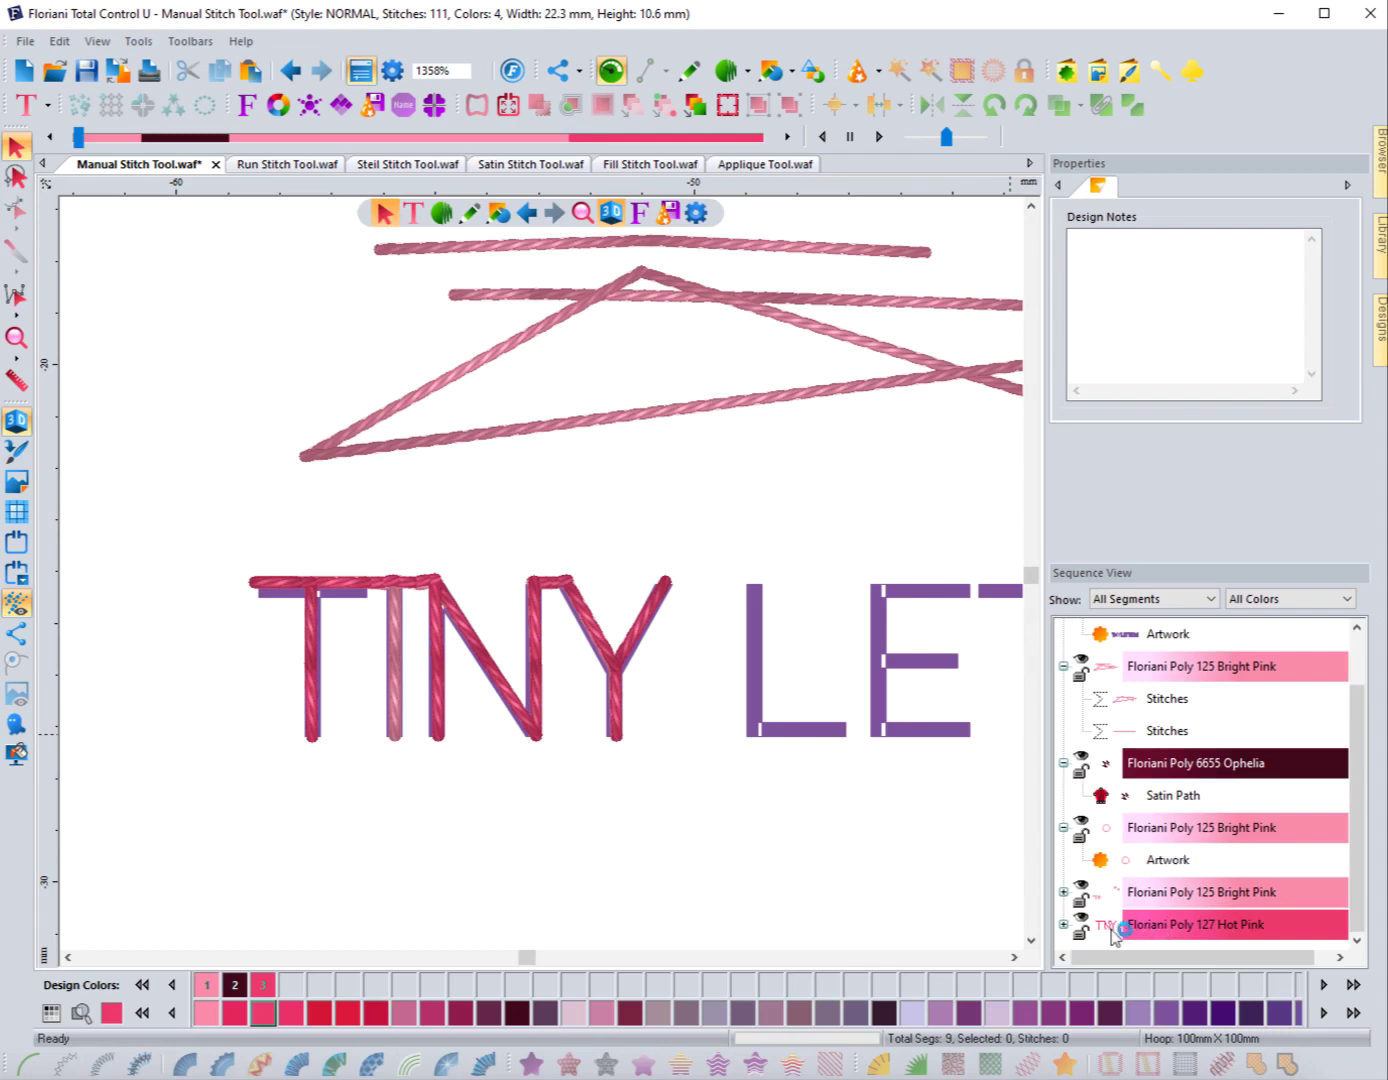
click(1105, 922)
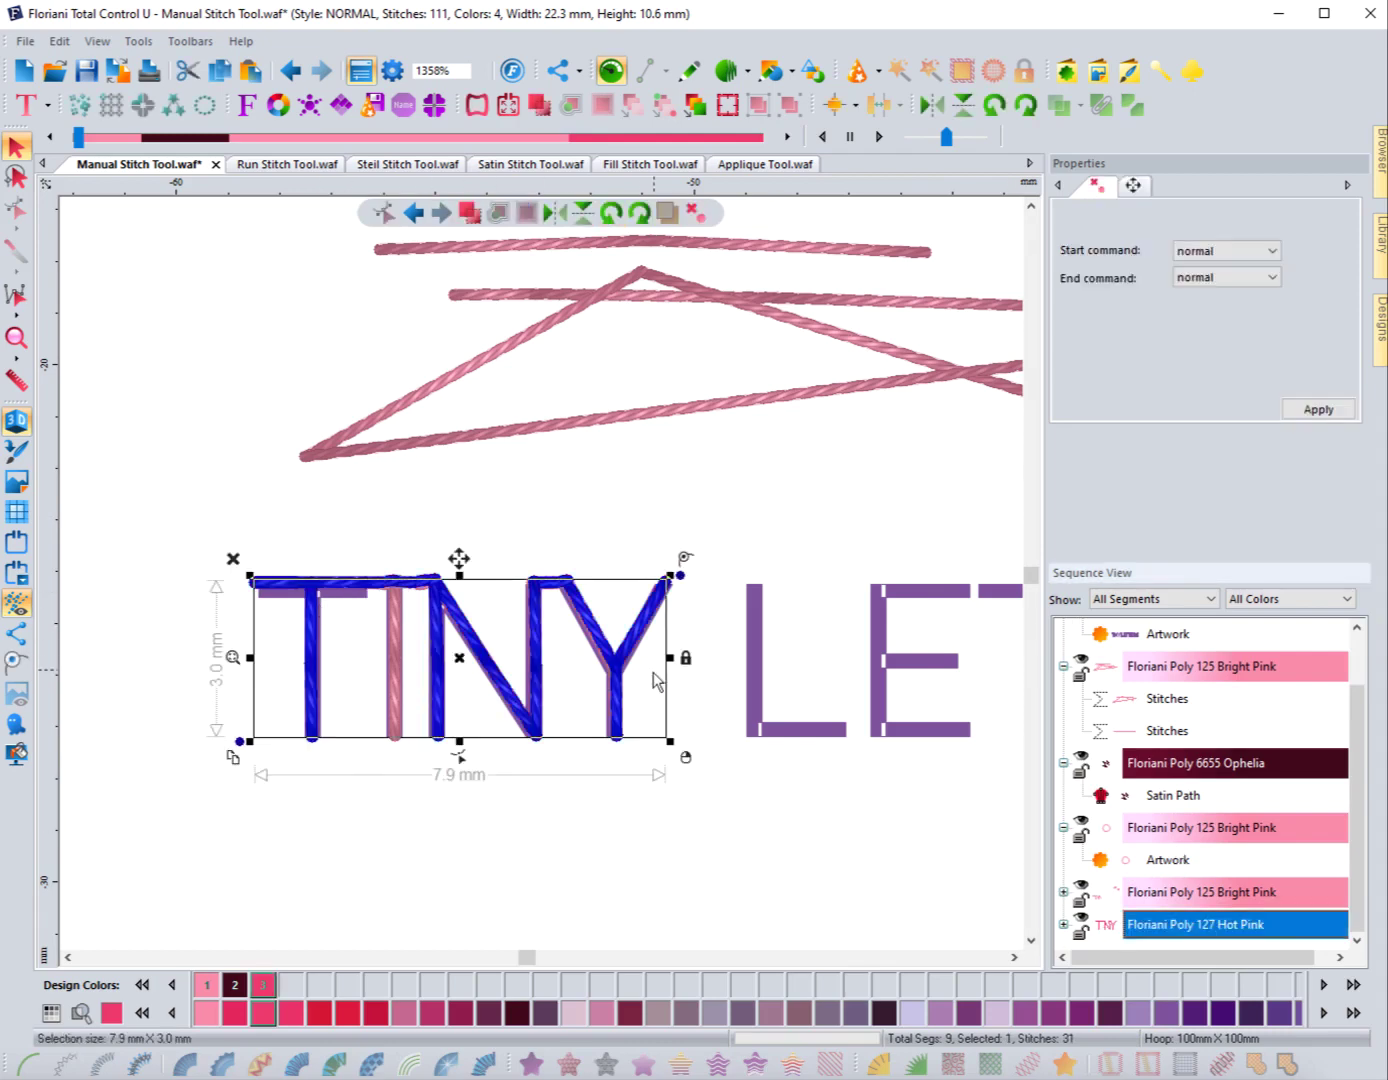
Examine the start and end command options and the transform settings of the Hot Pink stitches, and deselect them
click(1220, 255)
click(1221, 255)
click(1227, 279)
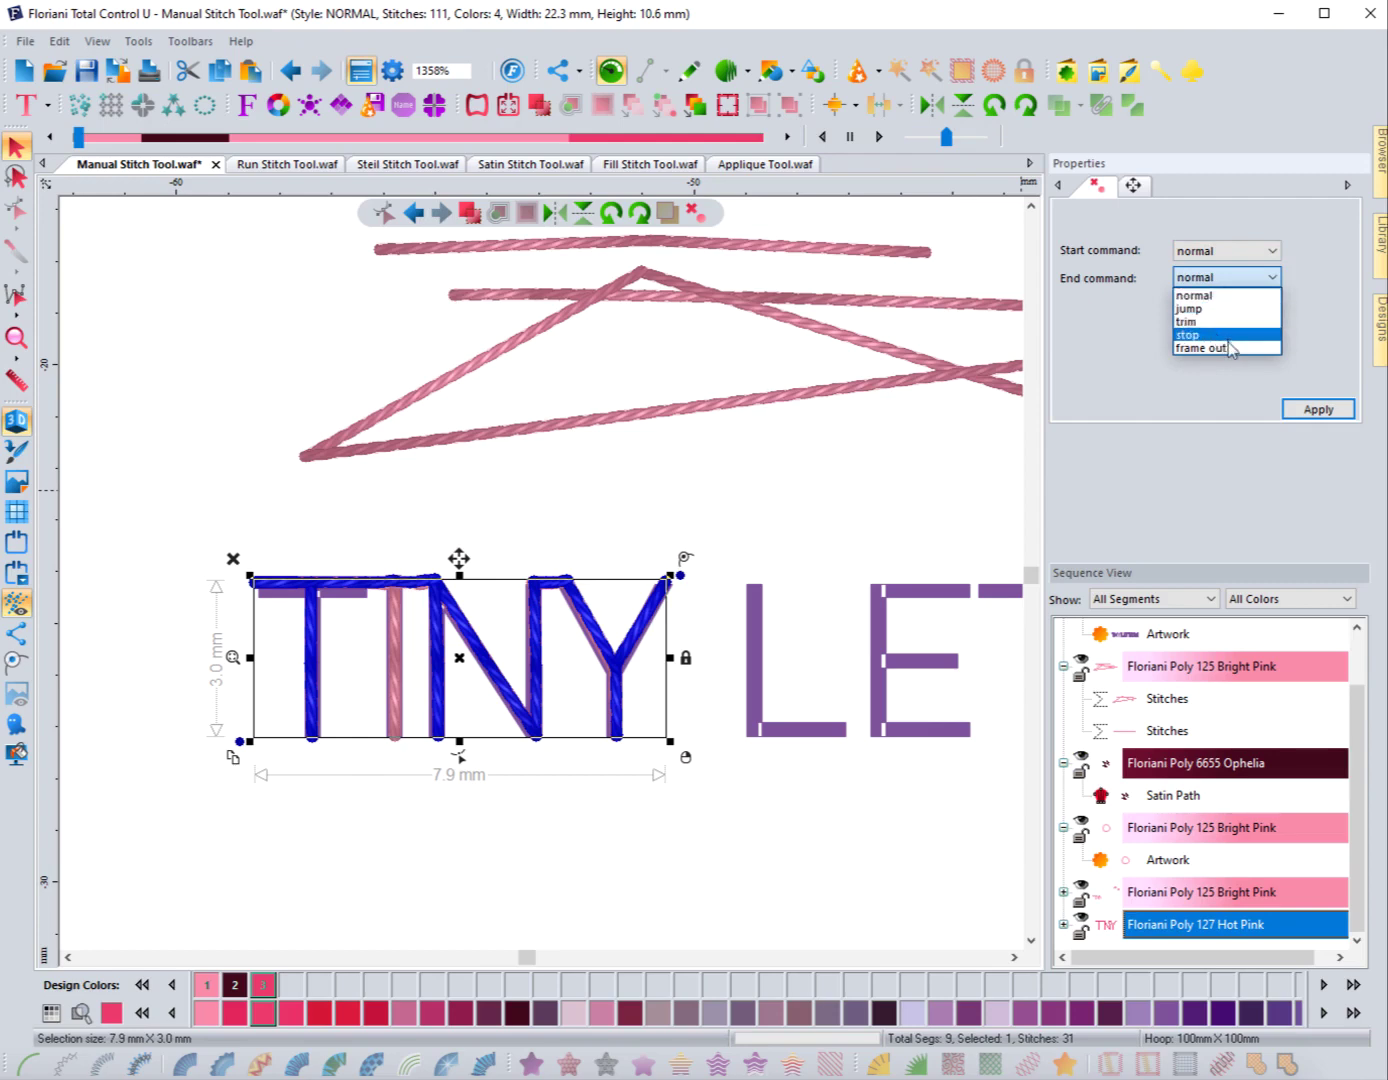
click(1141, 334)
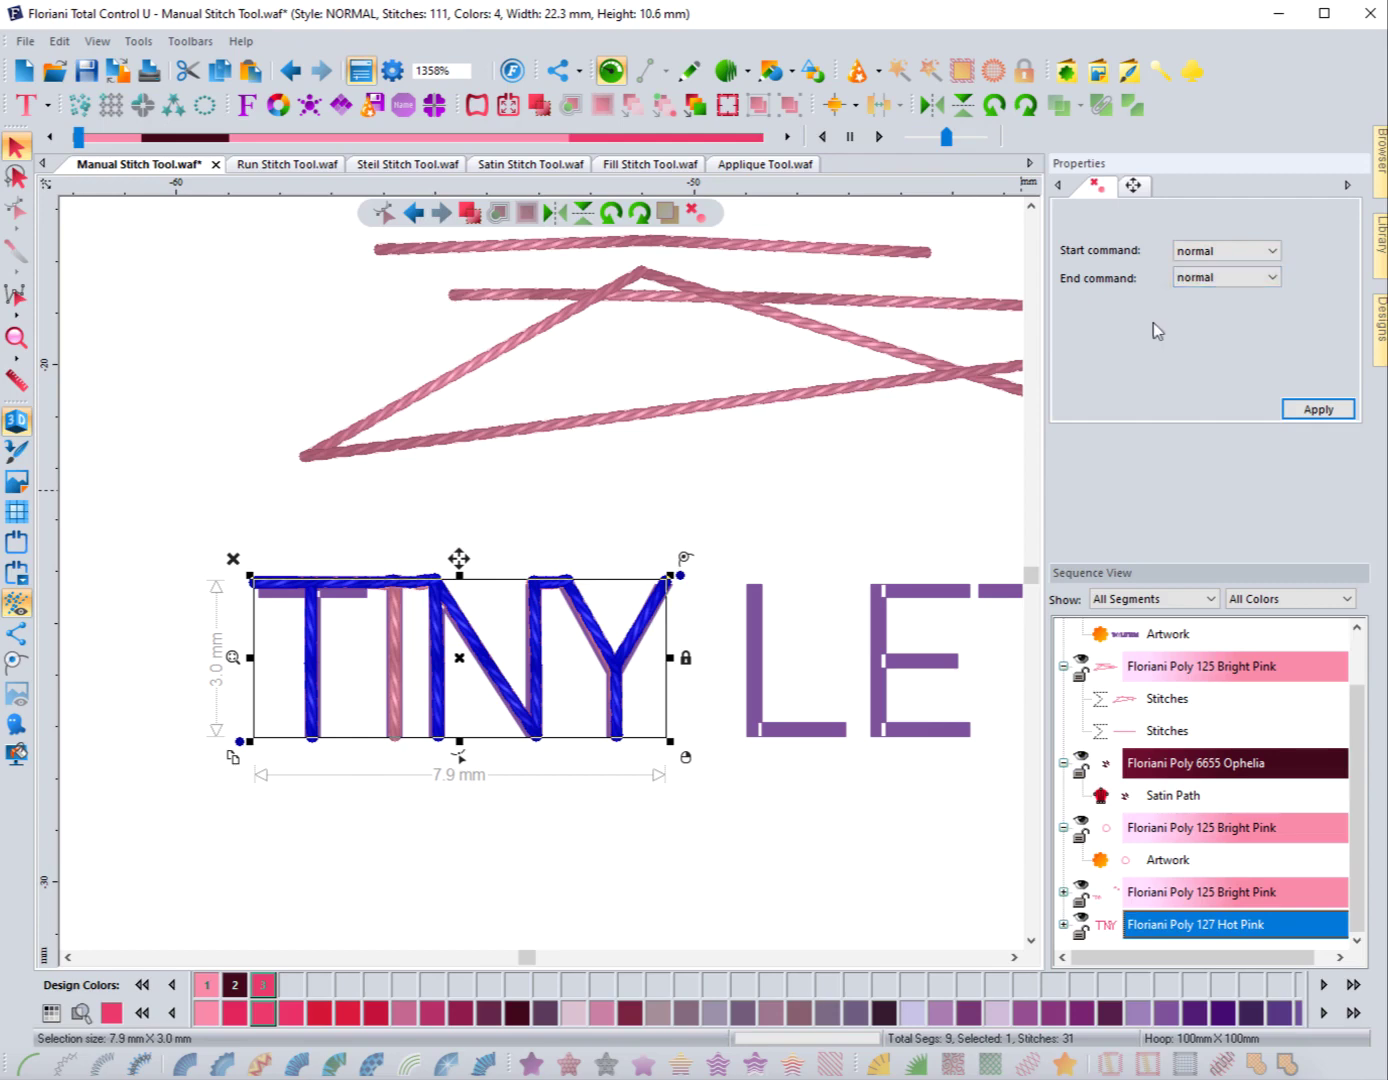
click(1222, 279)
click(1222, 280)
click(1222, 251)
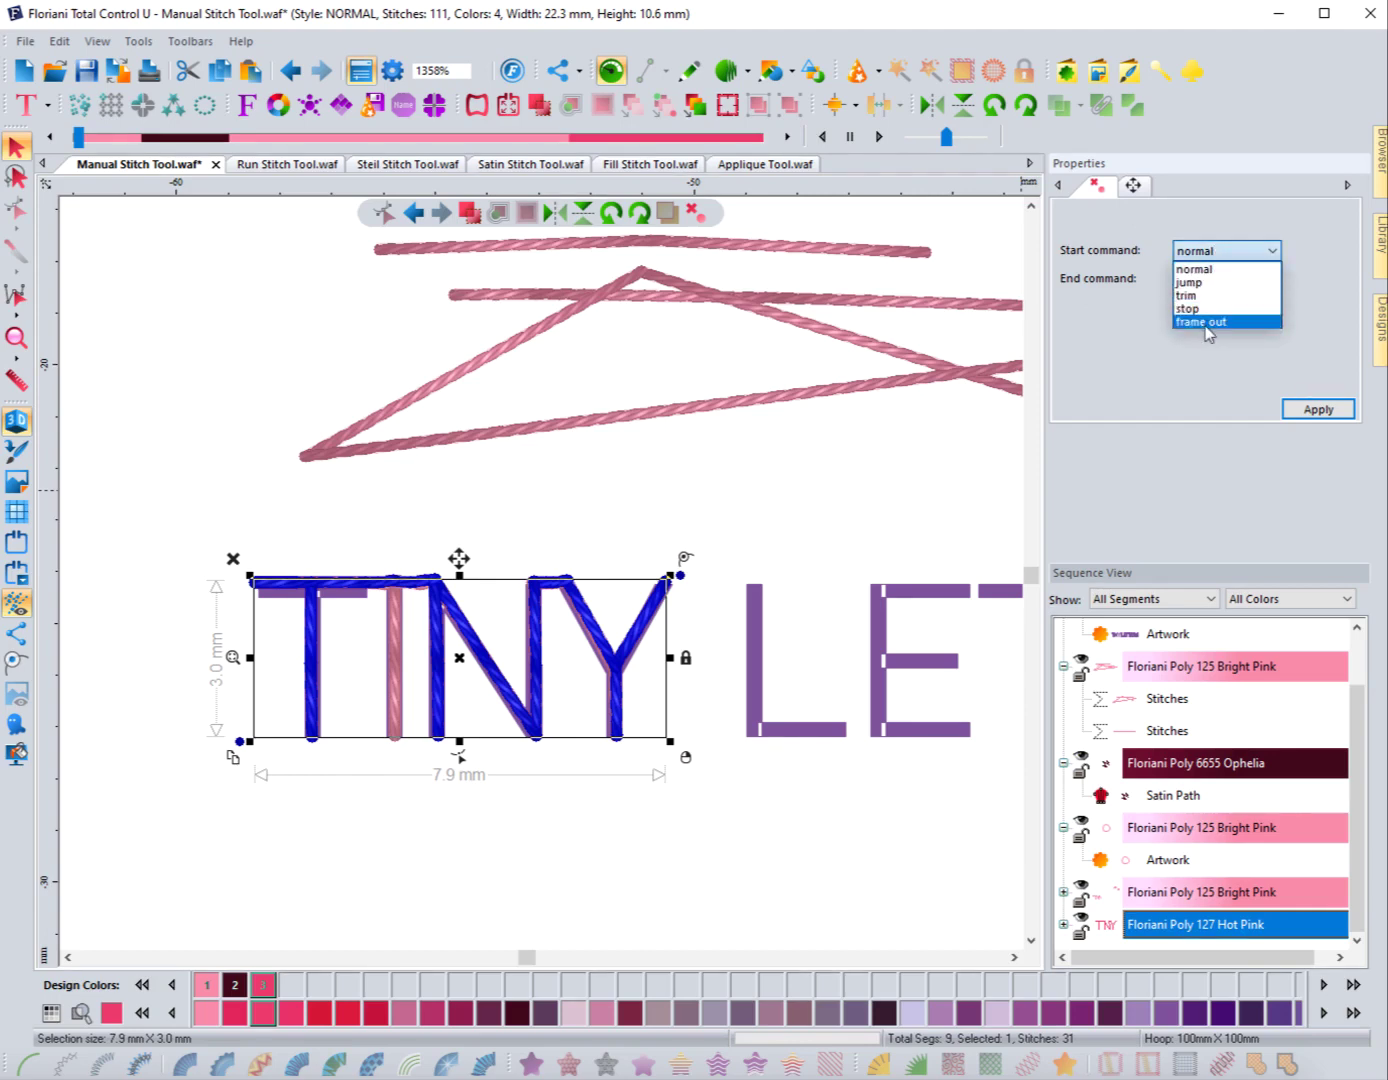
click(1196, 362)
click(1136, 188)
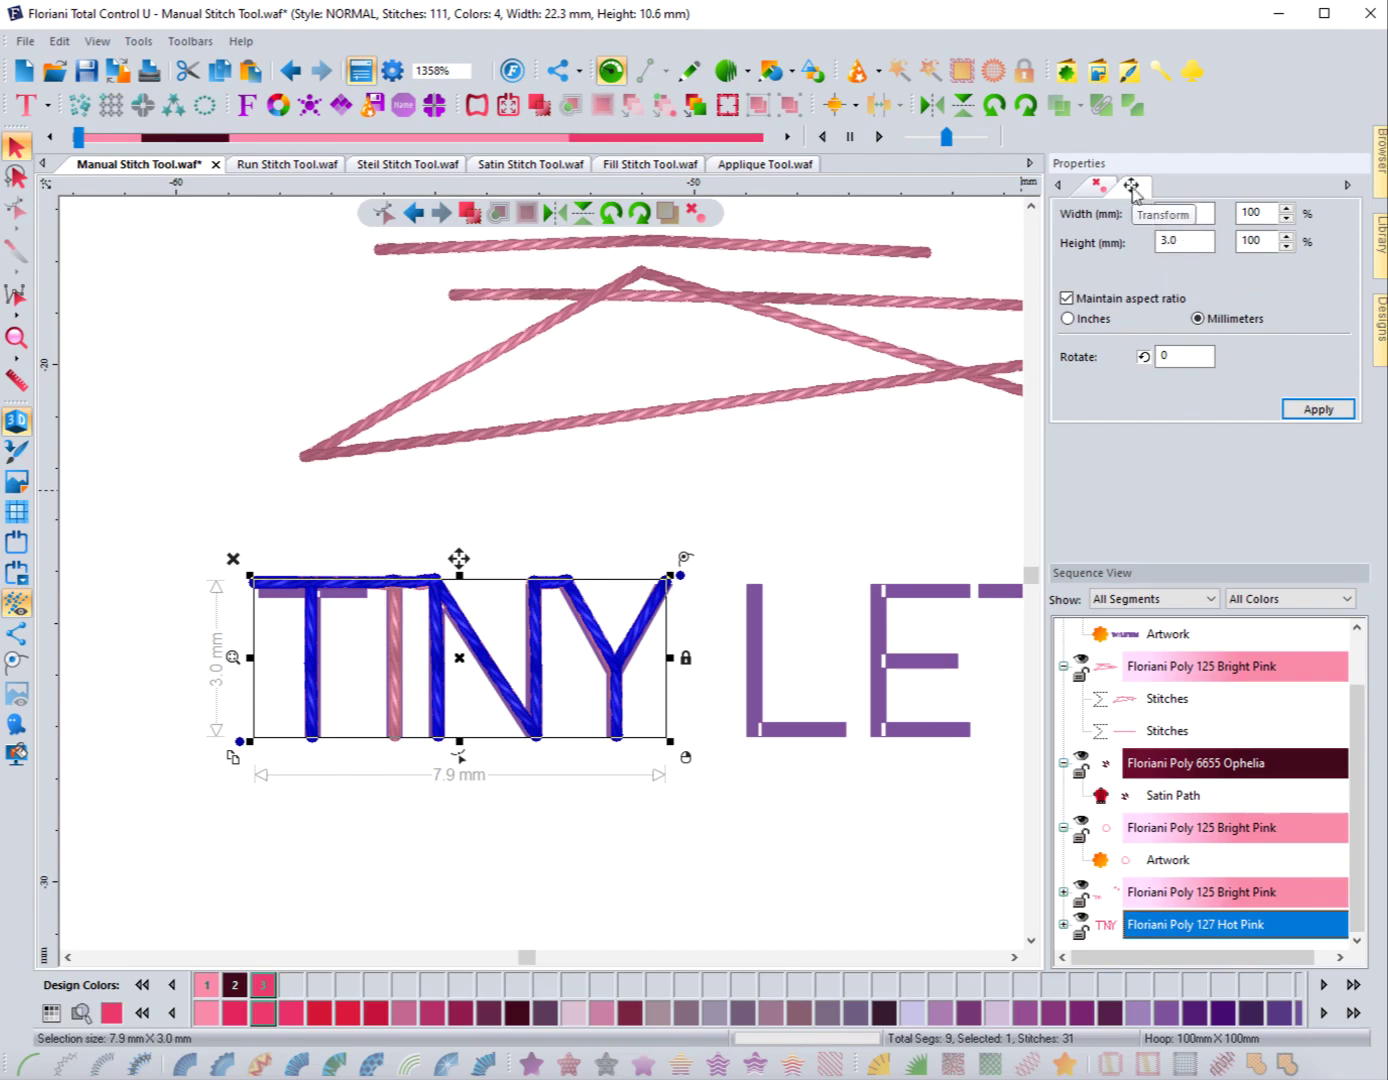
click(727, 507)
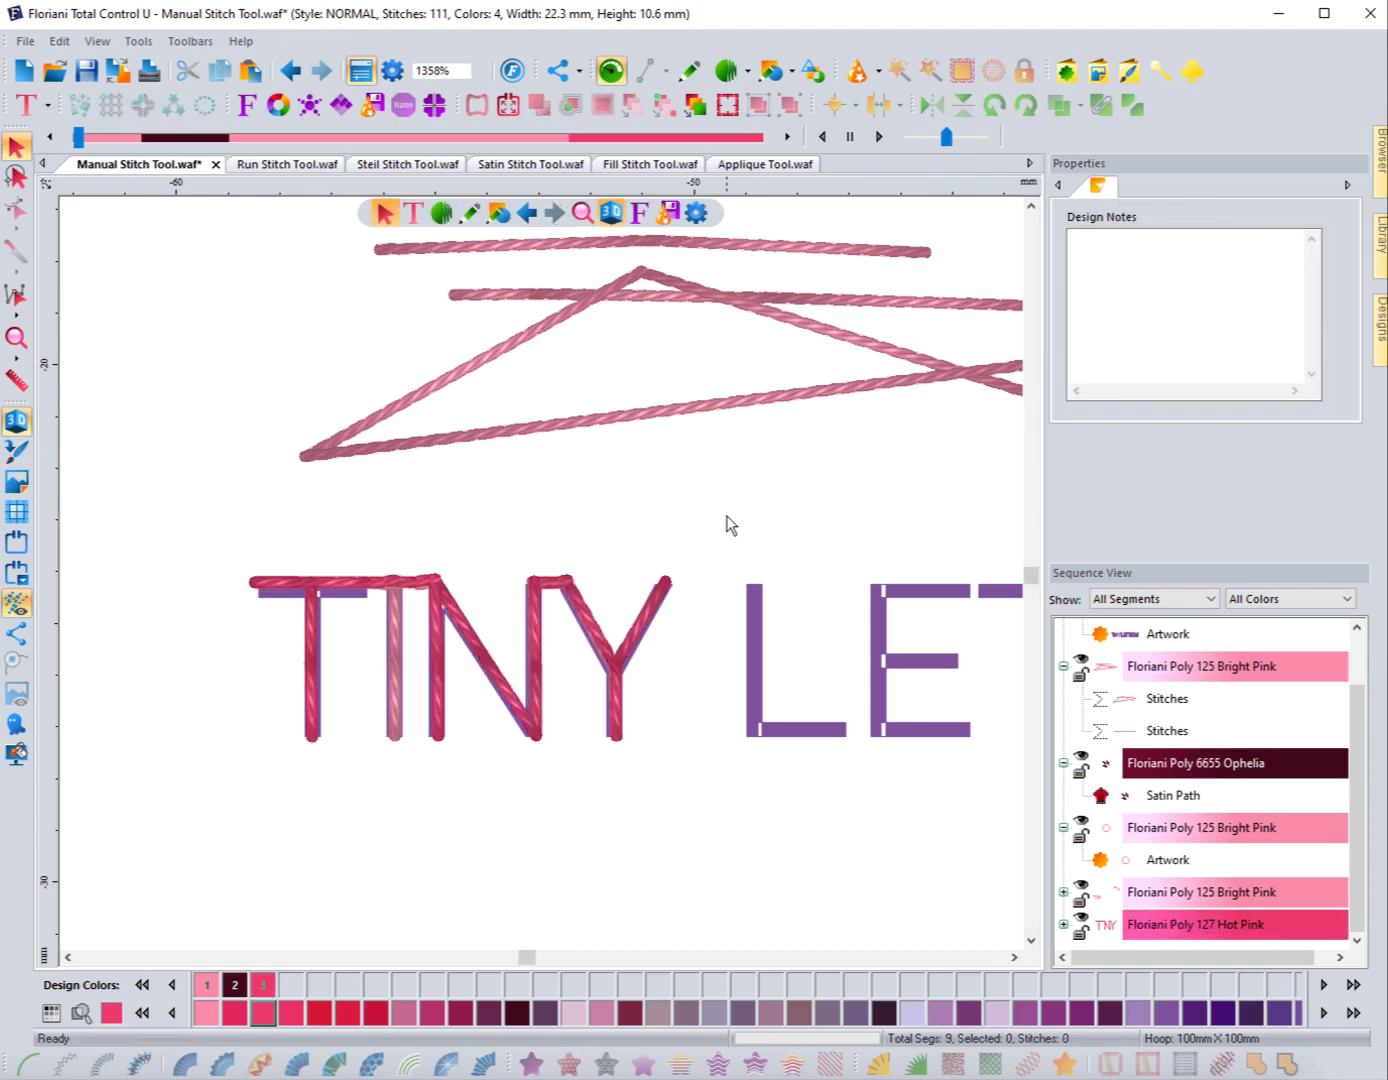
Open the Hot Pink stitches for individual stitch editing and pull the stitch points at the left end of the T's bar out of line
click(276, 582)
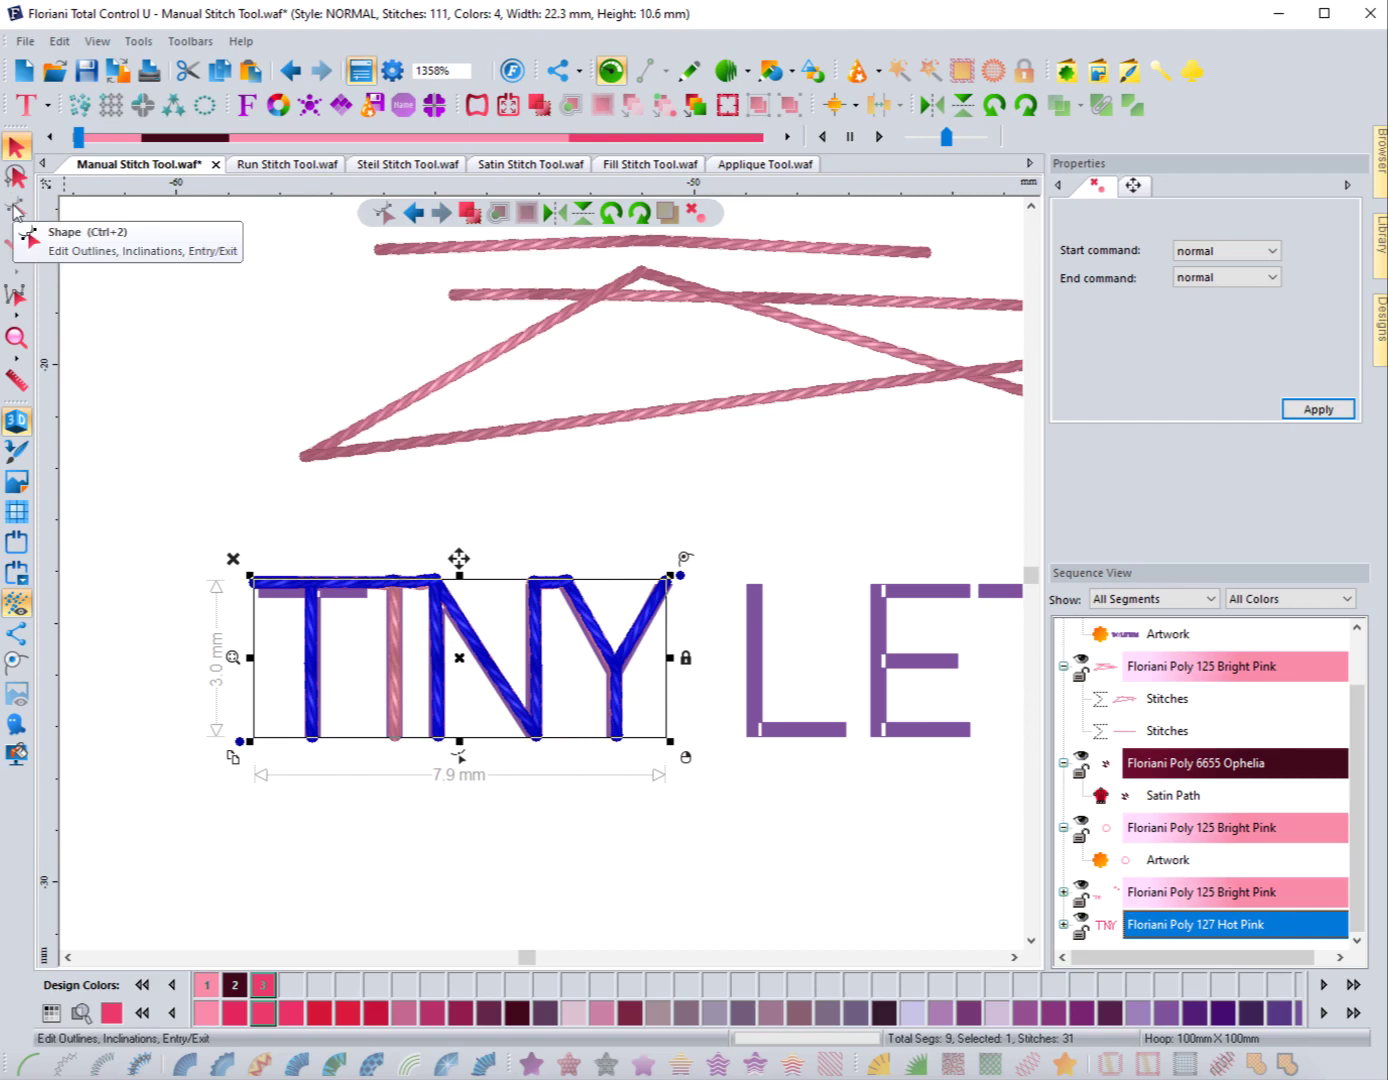
click(16, 298)
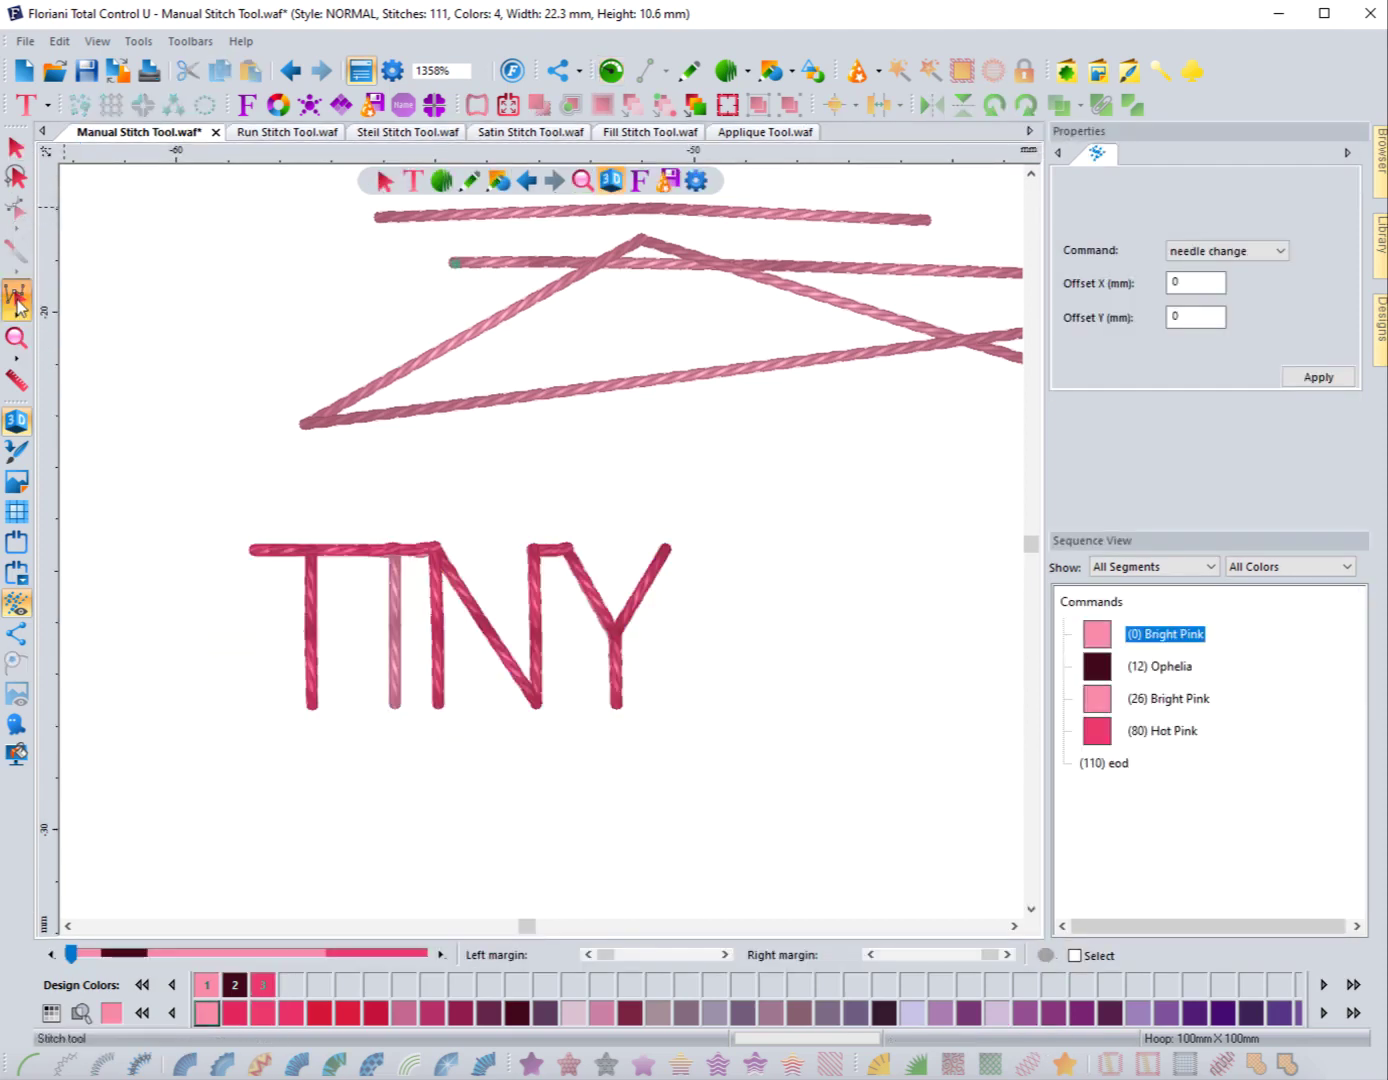
drag(252, 554, 270, 519)
Show the stitch points of the design and select the one midway down the T's stem
click(16, 633)
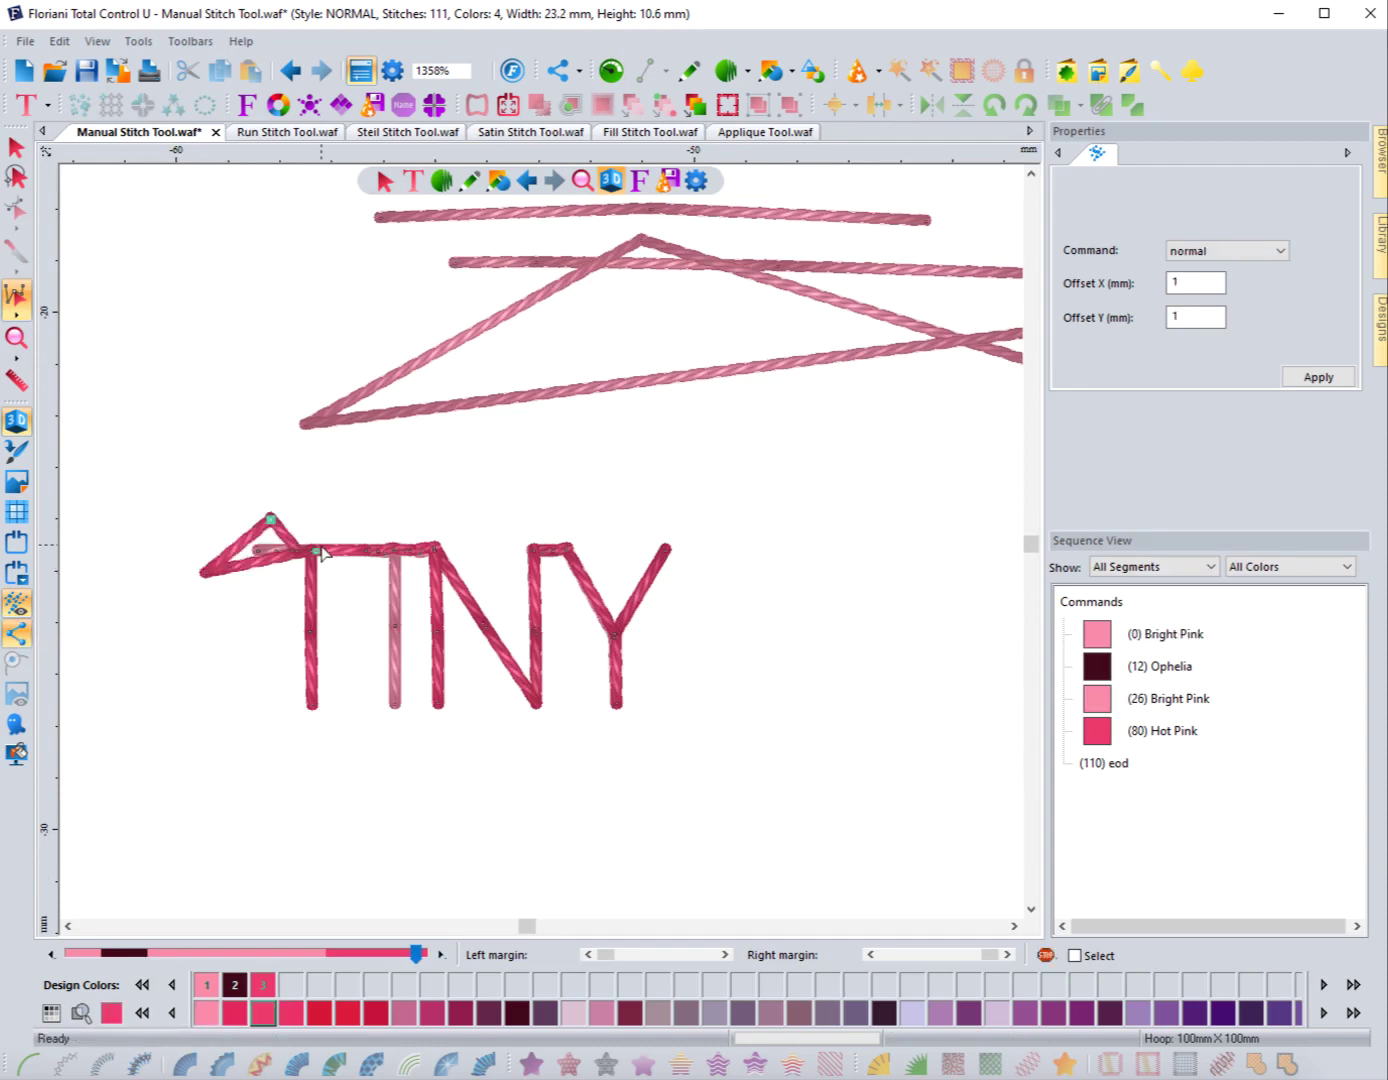
mouse_move(311, 632)
mouse_down()
mouse_move(284, 635)
mouse_move(328, 631)
mouse_move(312, 633)
mouse_up()
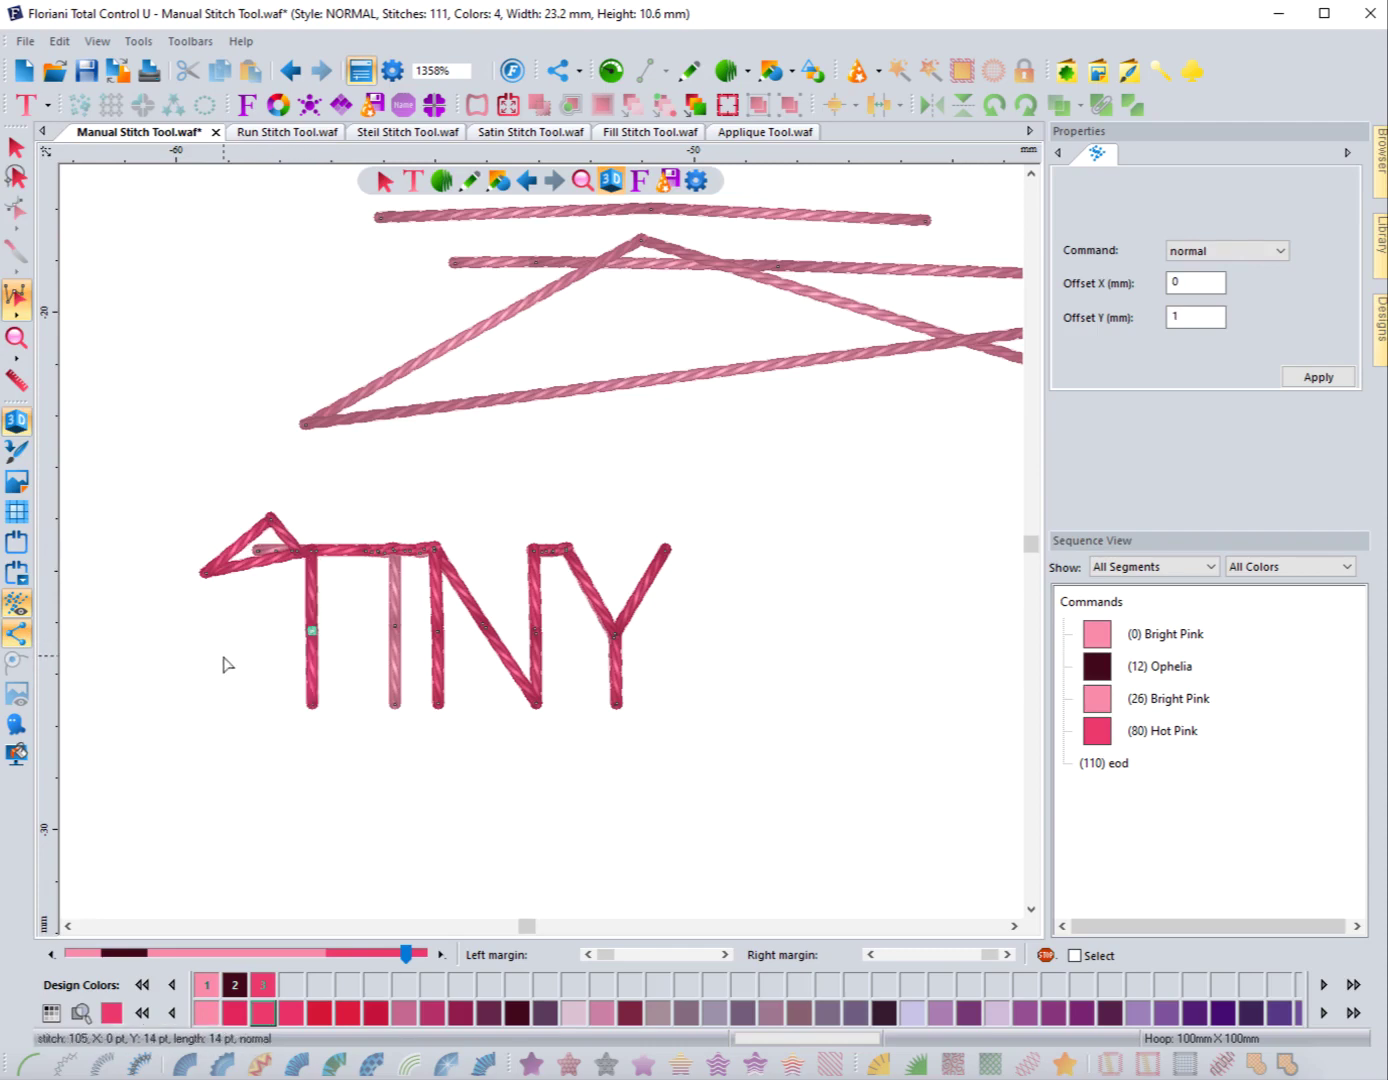